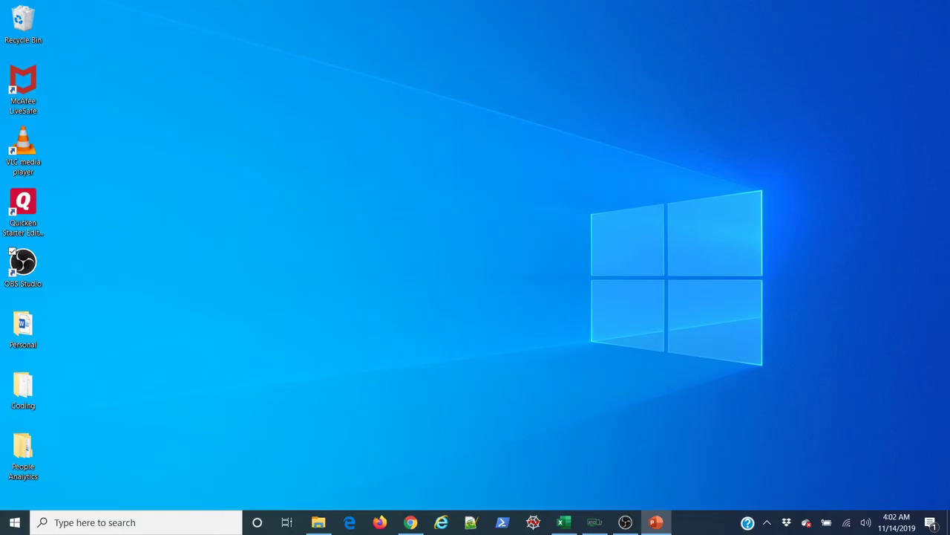
- Switch to the IBM HR Dataset workbook in Excel and autofit the widths of all the data columns
left_click(565, 522)
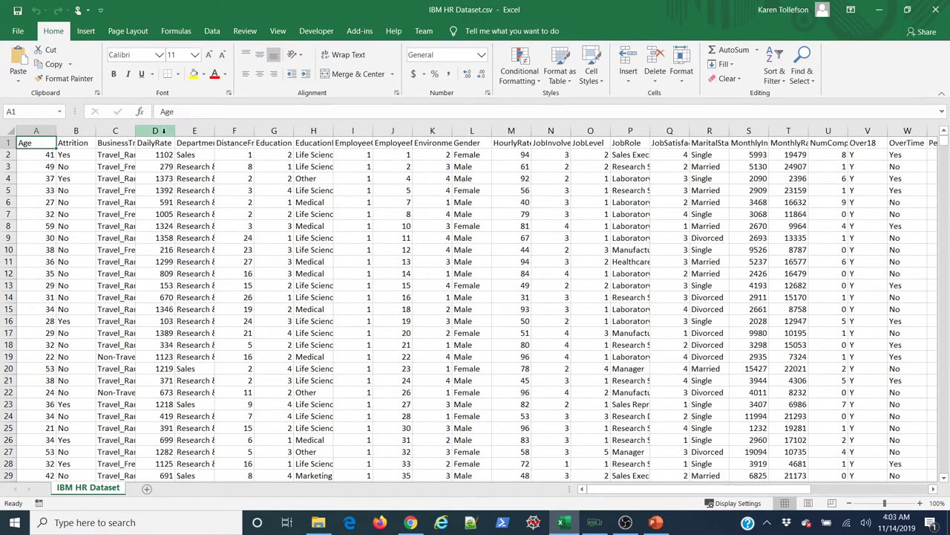
left_click_drag(36, 130, 810, 132)
double_click(809, 131)
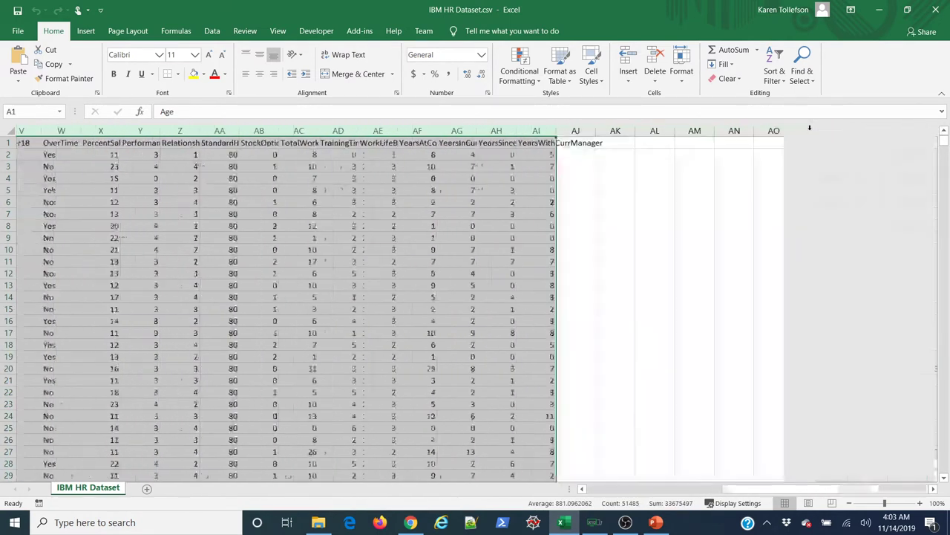
left_click(615, 297)
left_click_drag(824, 489, 677, 489)
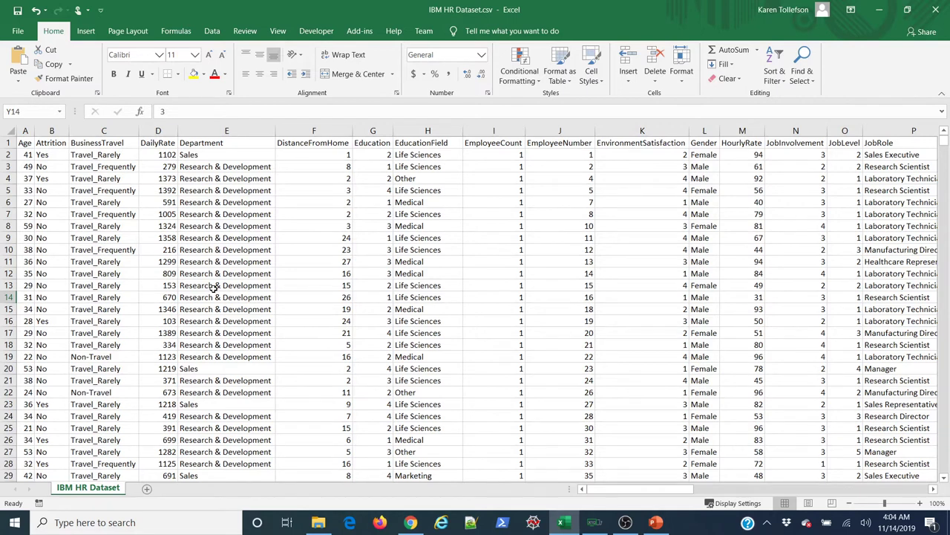
- Convert the dataset range A1:AI1471 into a table with headers
left_click(430, 311)
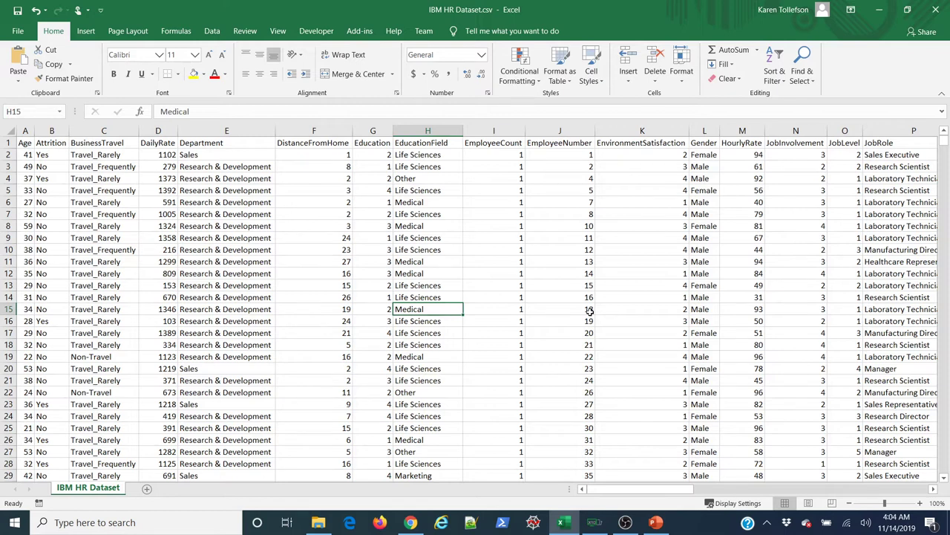
key("ctrl+t")
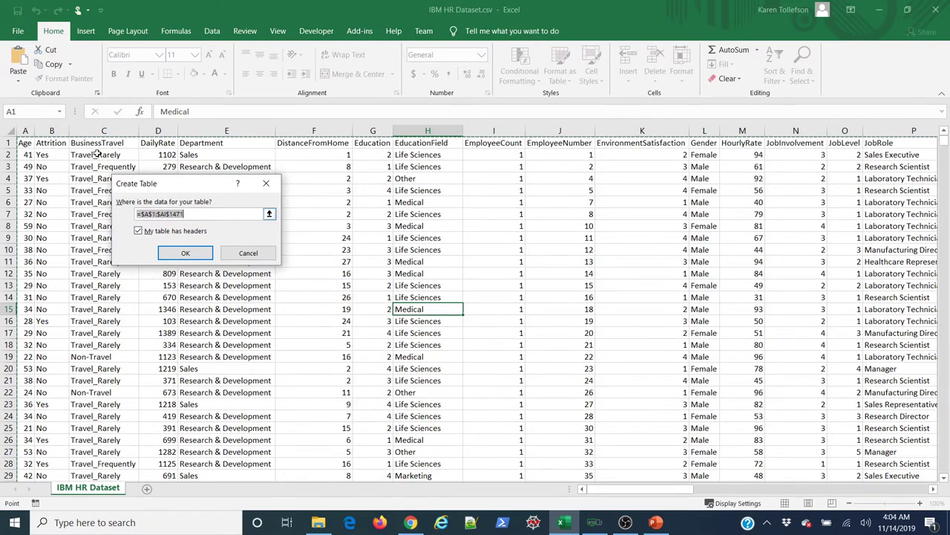
left_click(186, 254)
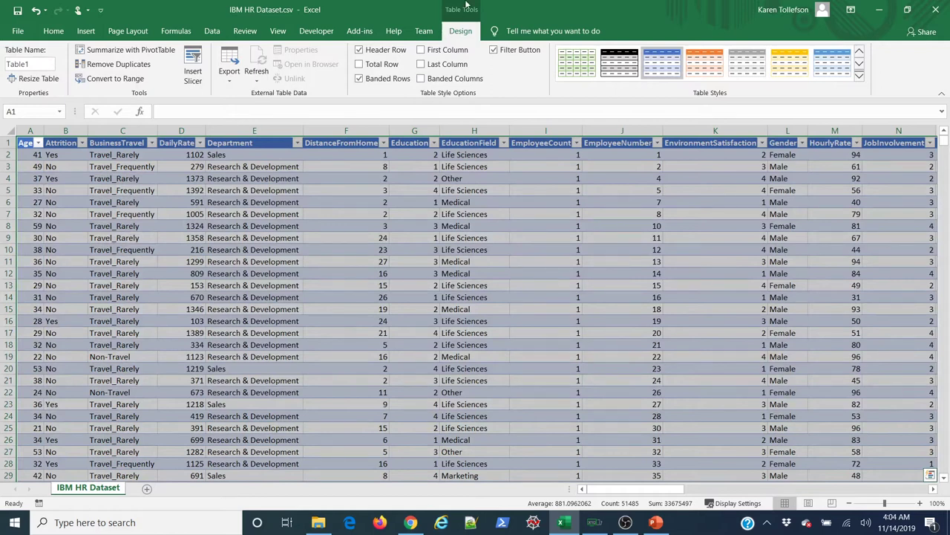
- Rename the new table as tbl_data
left_click(46, 63)
type("t")
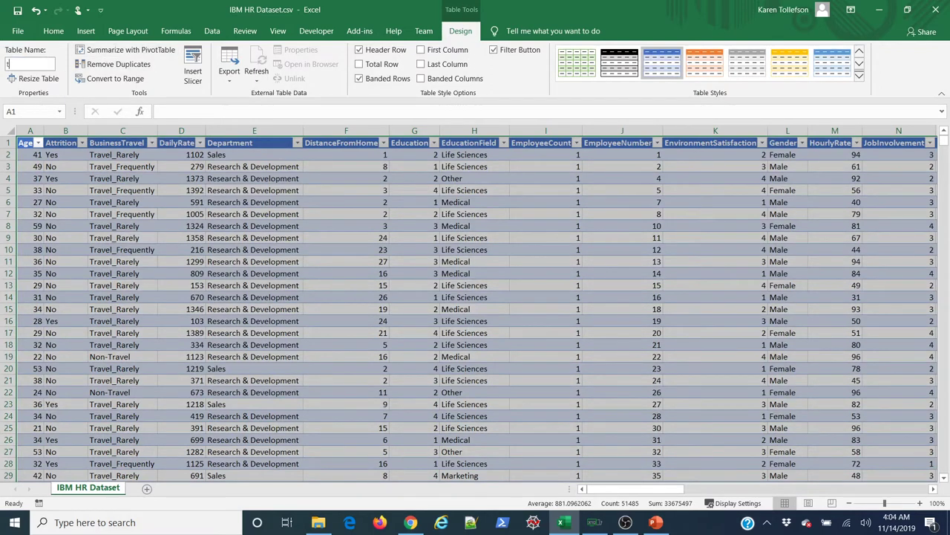
type("bl_data")
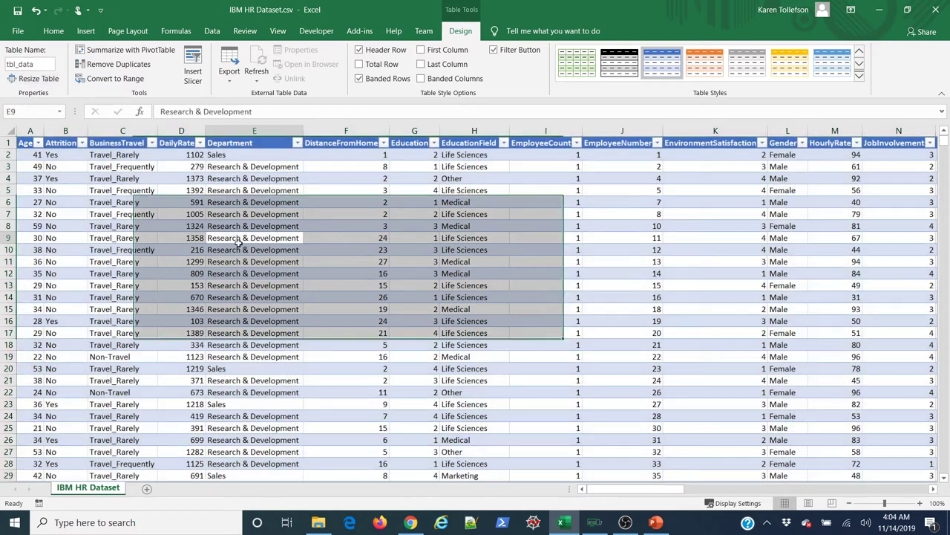
left_click(240, 240)
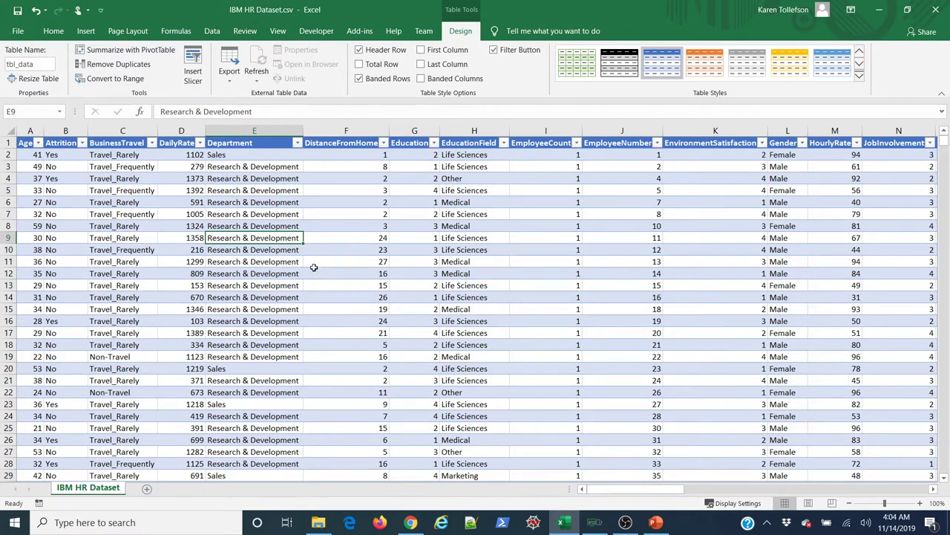
left_click(378, 227)
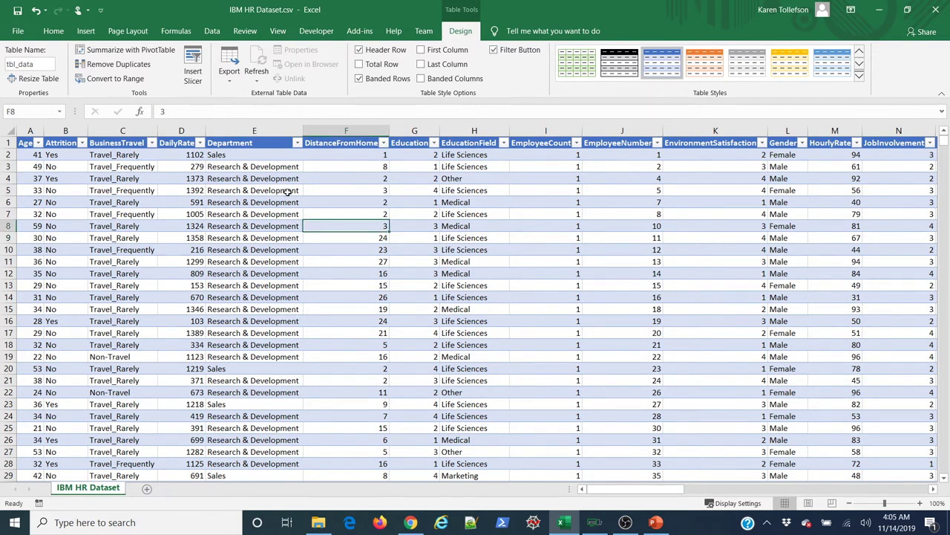
- Add a total row to the table and summarize the DistanceFromHome column with StdDev
left_click(359, 65)
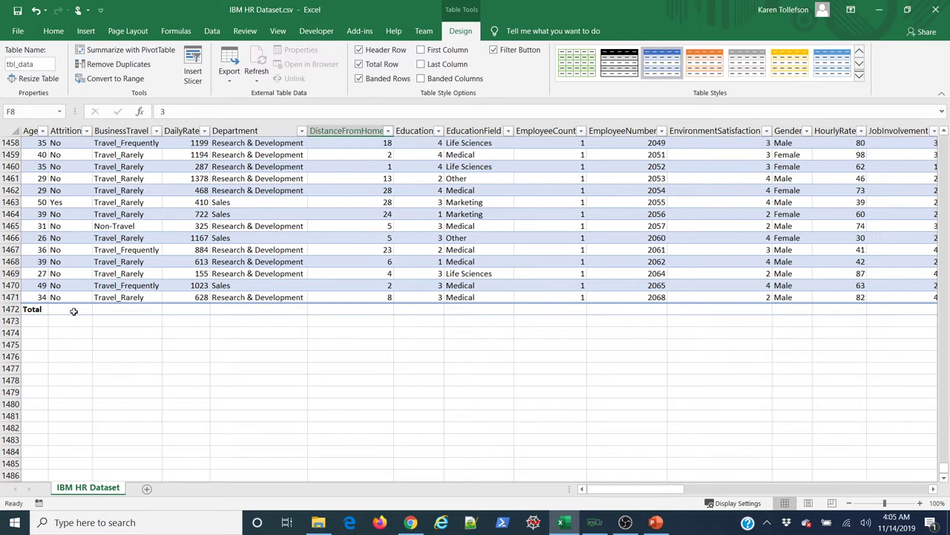
left_click(365, 312)
left_click(399, 311)
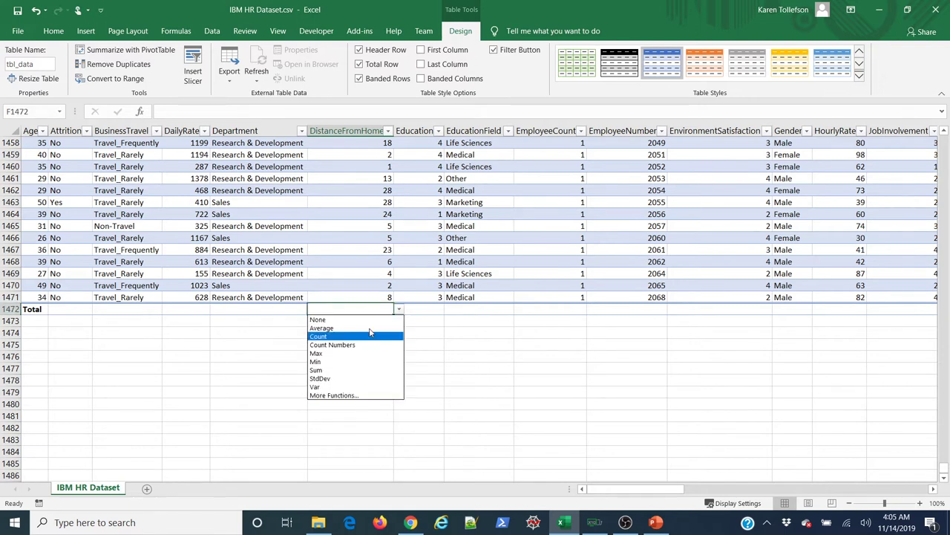
left_click(351, 379)
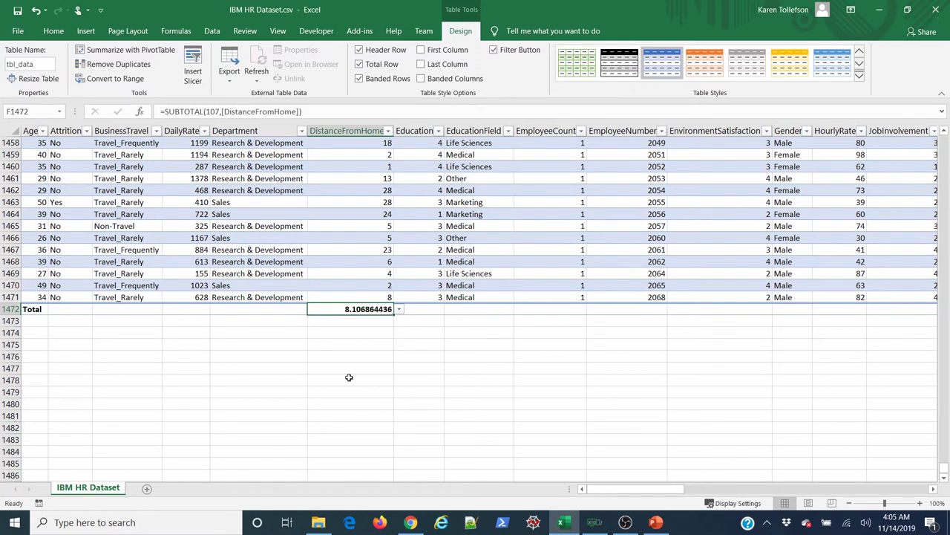
- Try Min and Count Numbers for the DistanceFromHome total, ending with Count
left_click(399, 311)
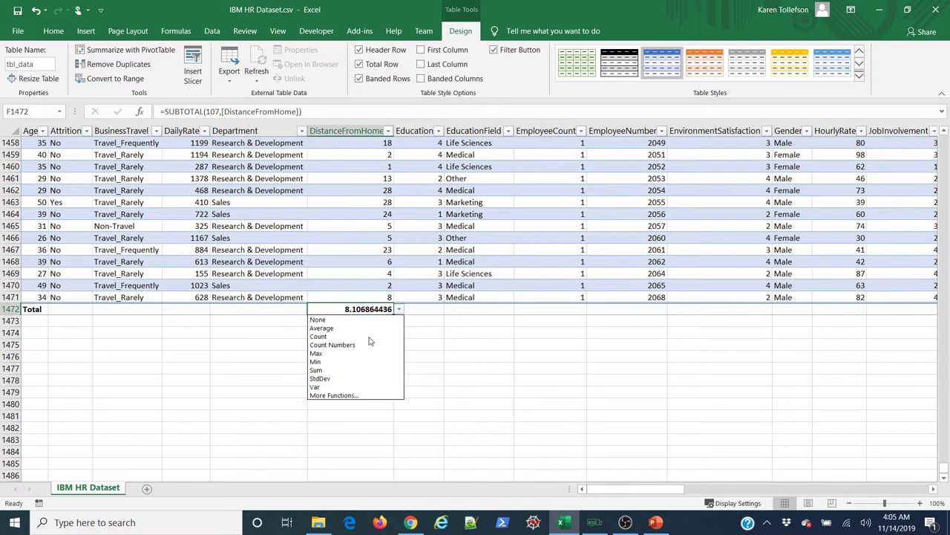
left_click(347, 361)
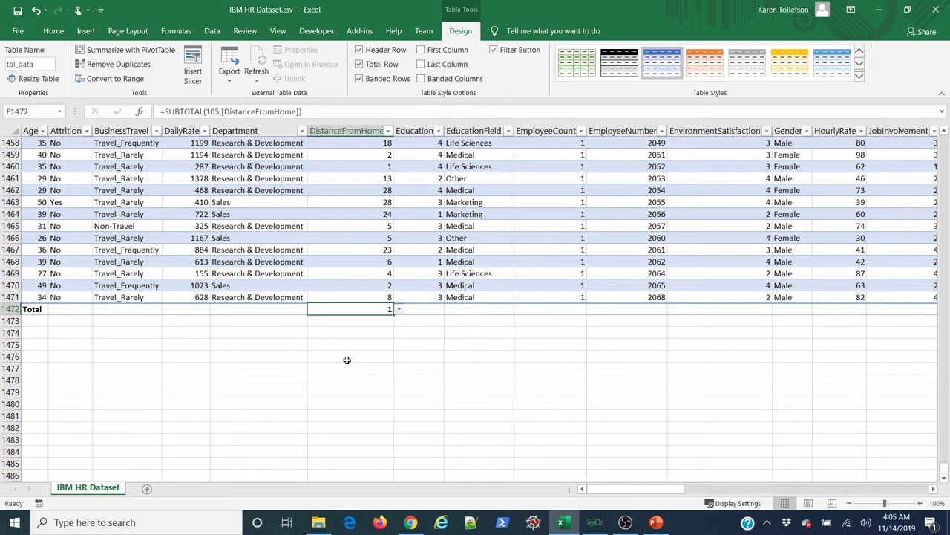
left_click(399, 311)
key("Escape")
left_click(398, 310)
left_click(357, 350)
left_click(399, 311)
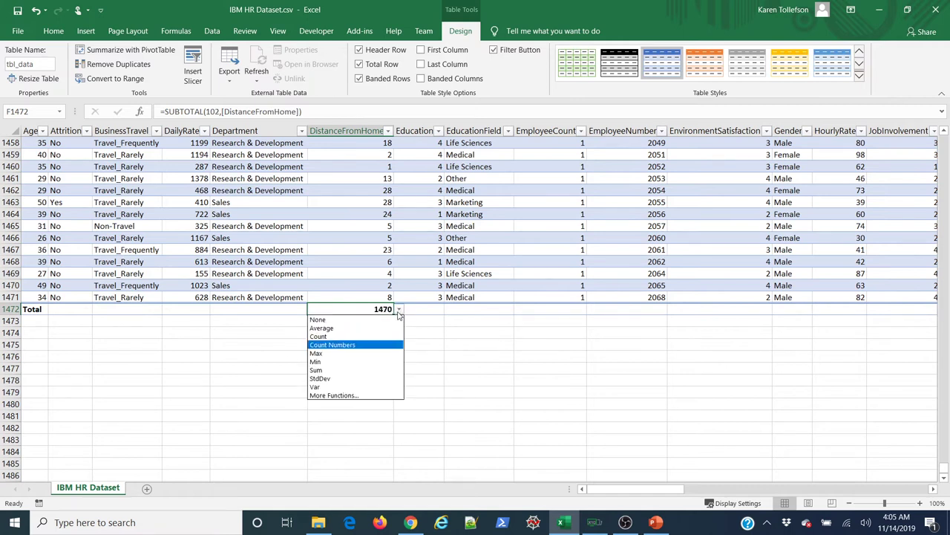
left_click(365, 339)
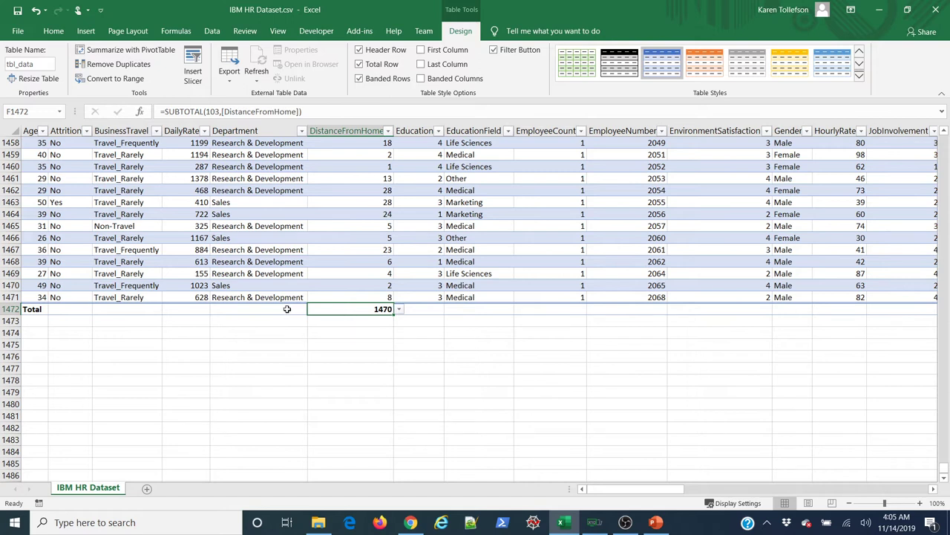
- Summarize the Department column in the total row with Count Numbers, and replace it with Count
left_click(288, 309)
left_click(313, 310)
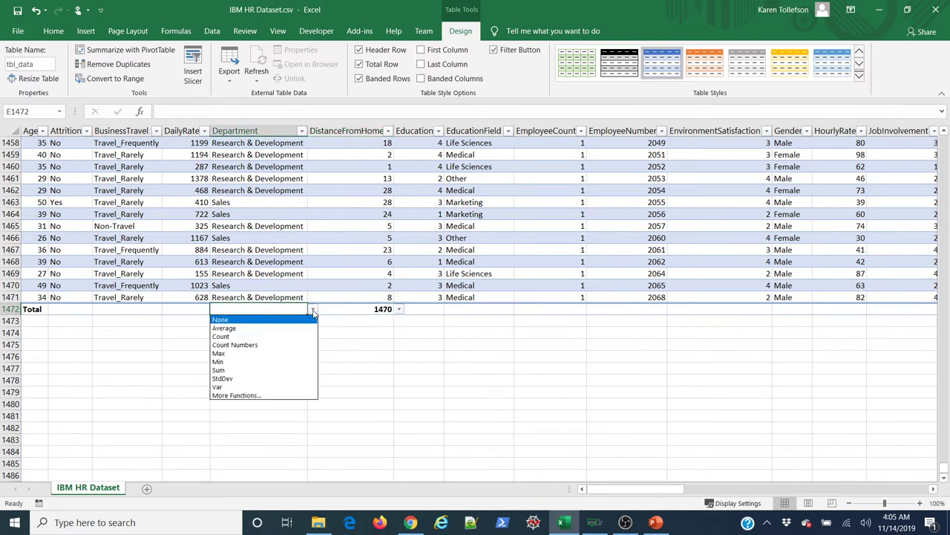
left_click(253, 346)
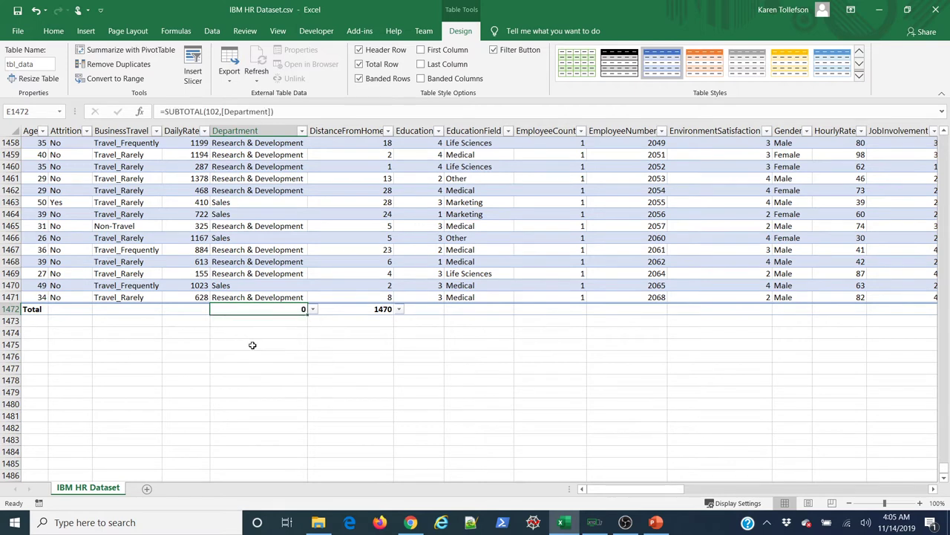
left_click(314, 311)
left_click(243, 337)
- Try StdDev and Var as the total row summary of the Department column
left_click(314, 310)
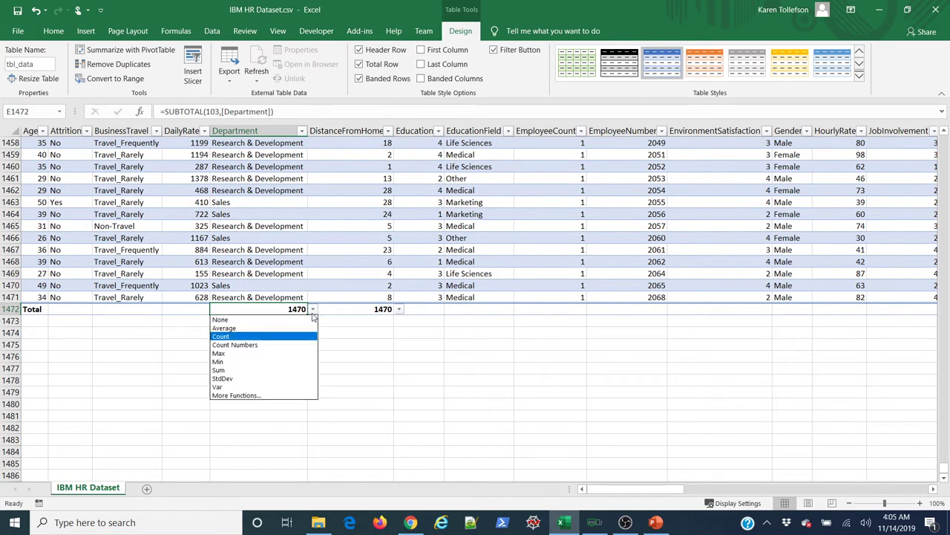
left_click(245, 378)
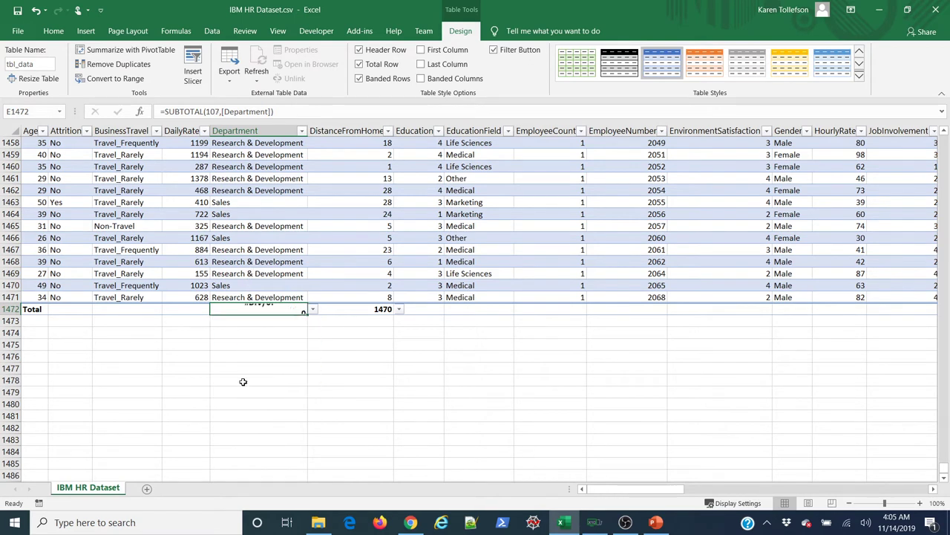
left_click(314, 311)
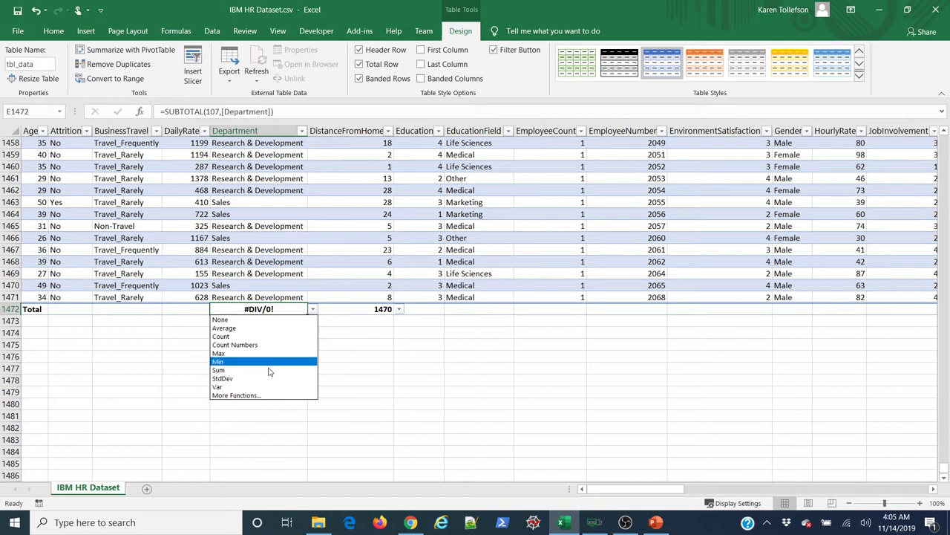
left_click(260, 387)
left_click(313, 310)
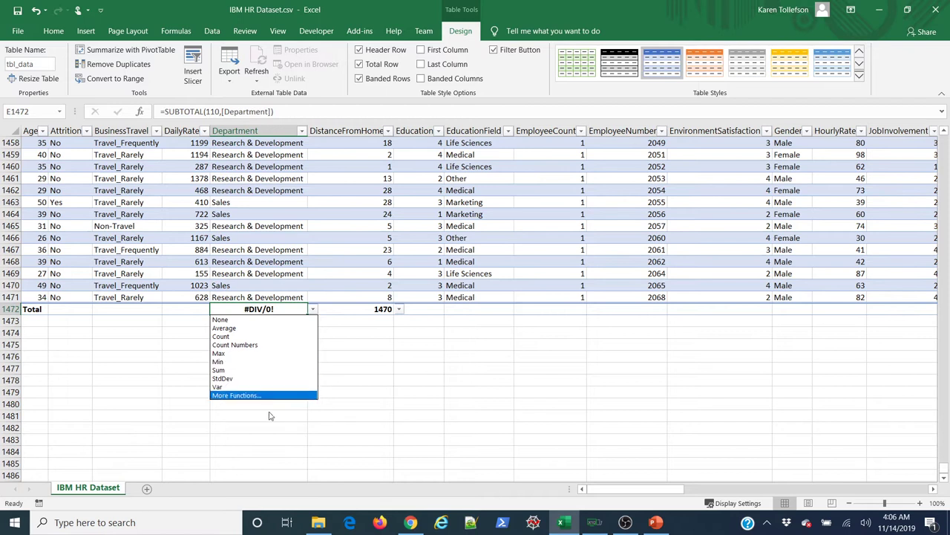
left_click(394, 311)
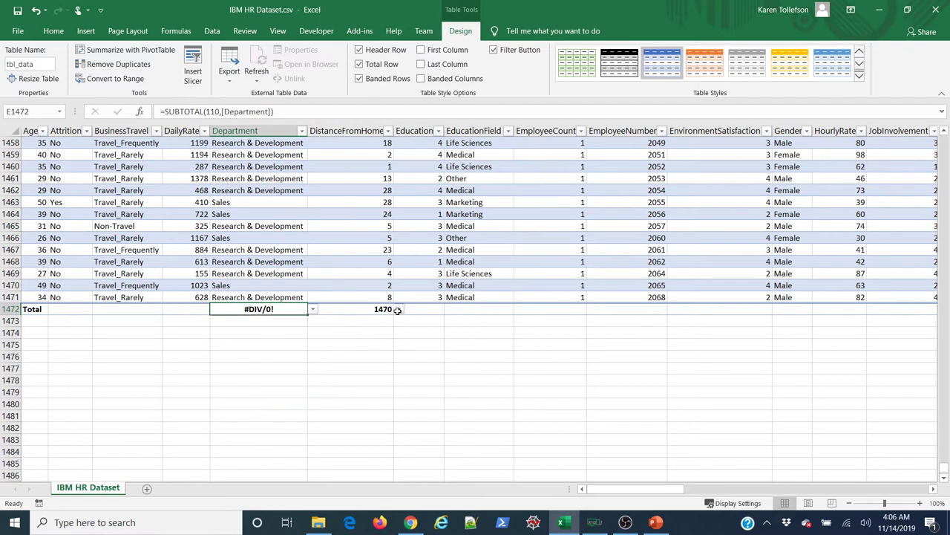
- Examine the additional functions offered for the DistanceFromHome total, leaving its formula as it is
left_click(396, 312)
left_click(398, 310)
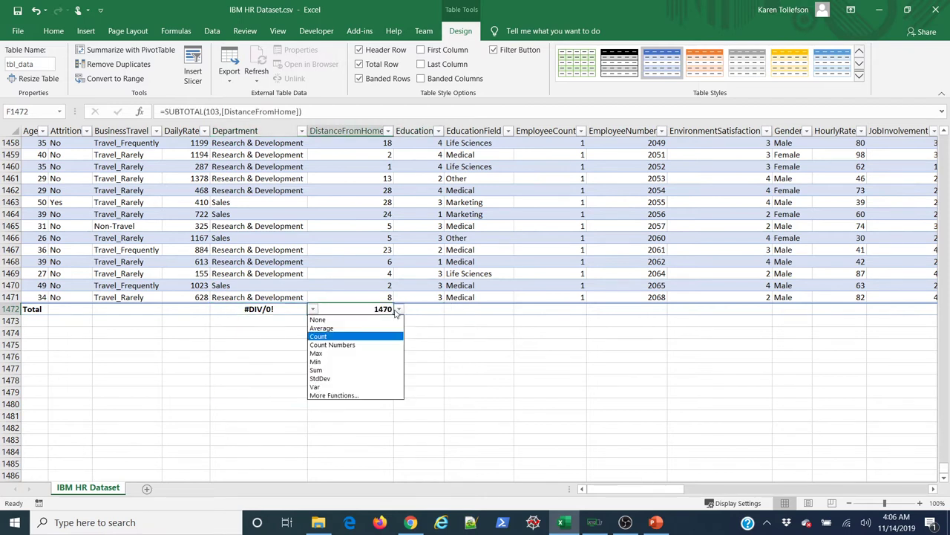
left_click(340, 396)
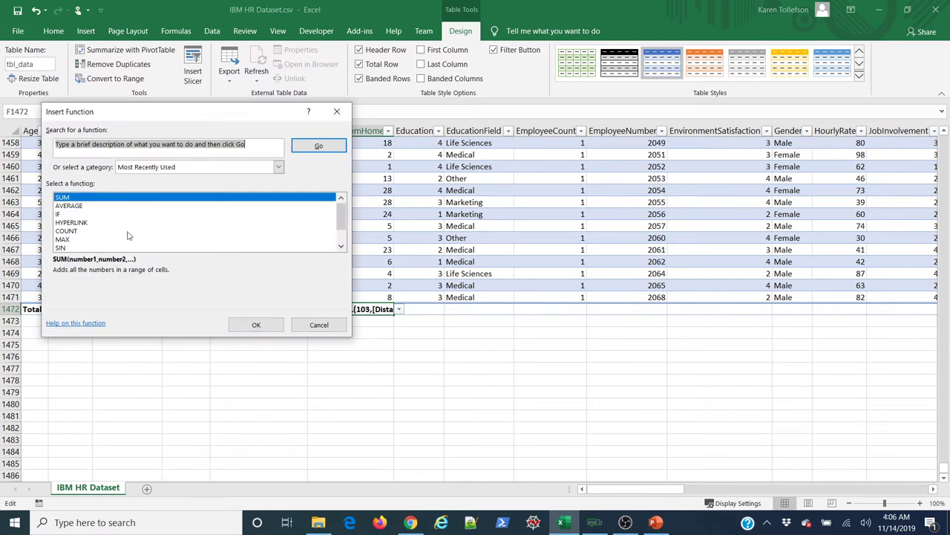
scroll(341, 215, "down", 2)
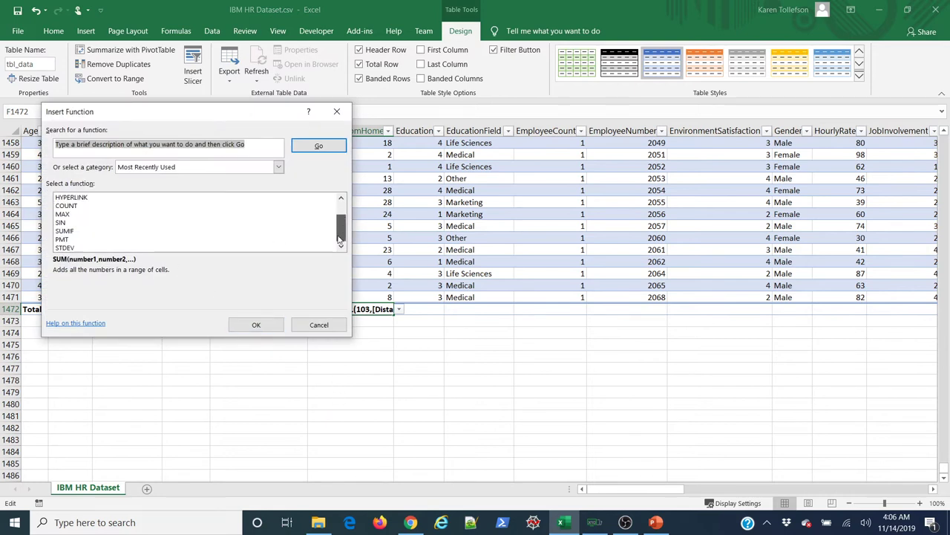
scroll(341, 216, "up", 2)
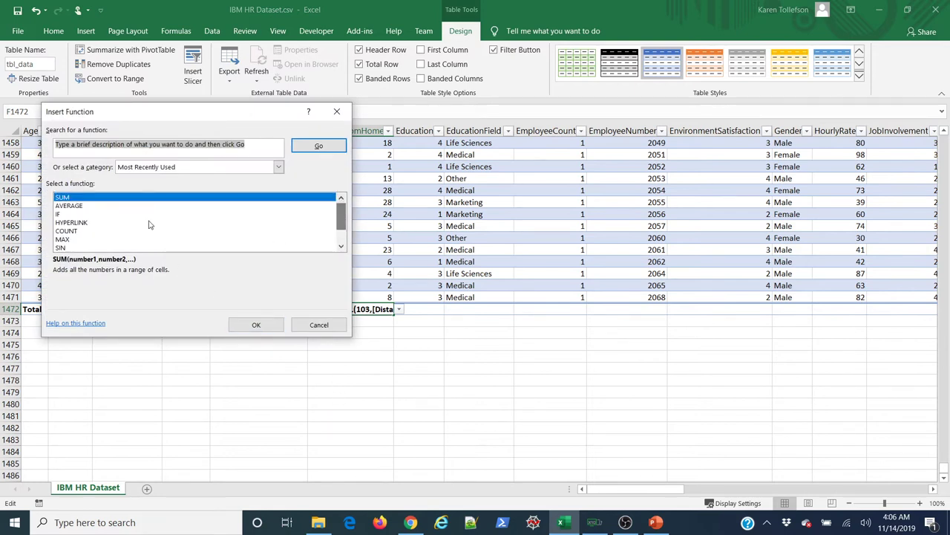
left_click(279, 166)
left_click(279, 166)
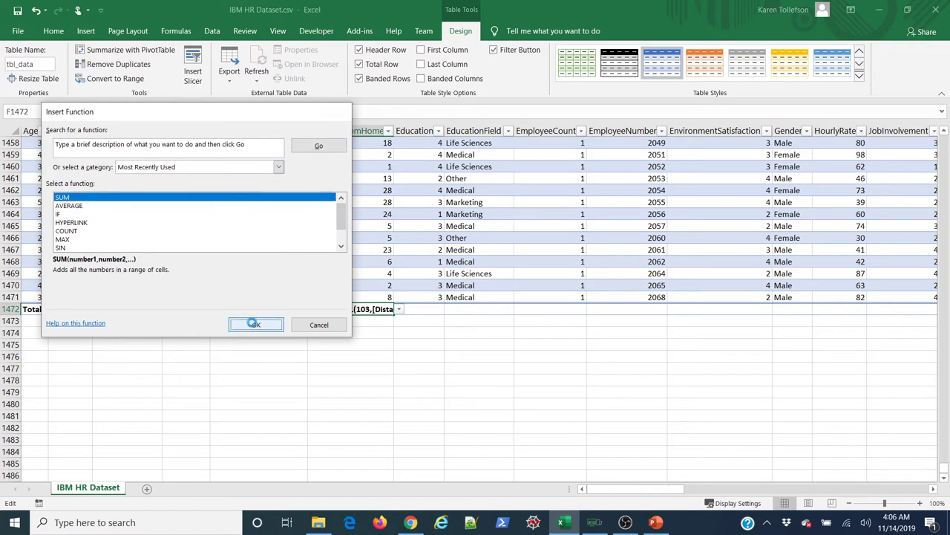
left_click(255, 325)
left_click(346, 318)
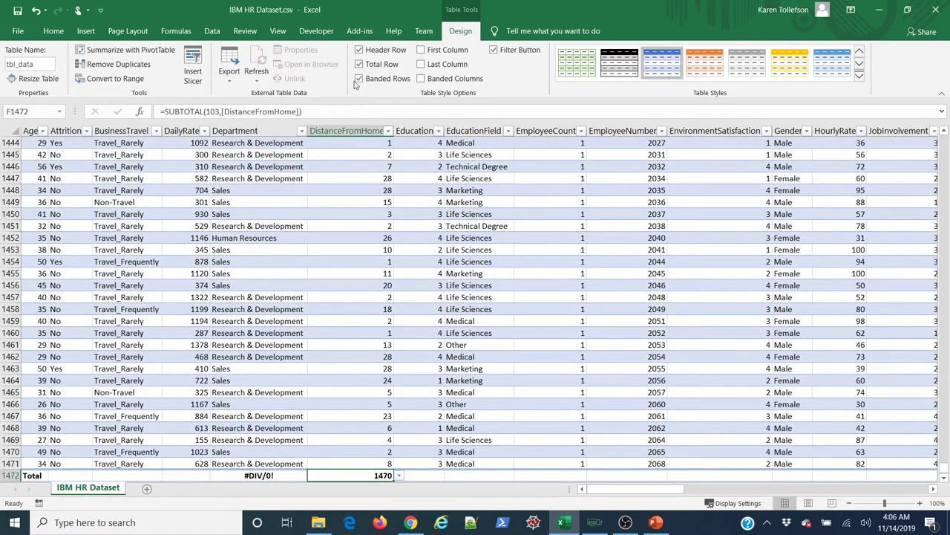
- Turn off the table's total row and select the DistanceFromHome column from its header through the last record
left_click(359, 64)
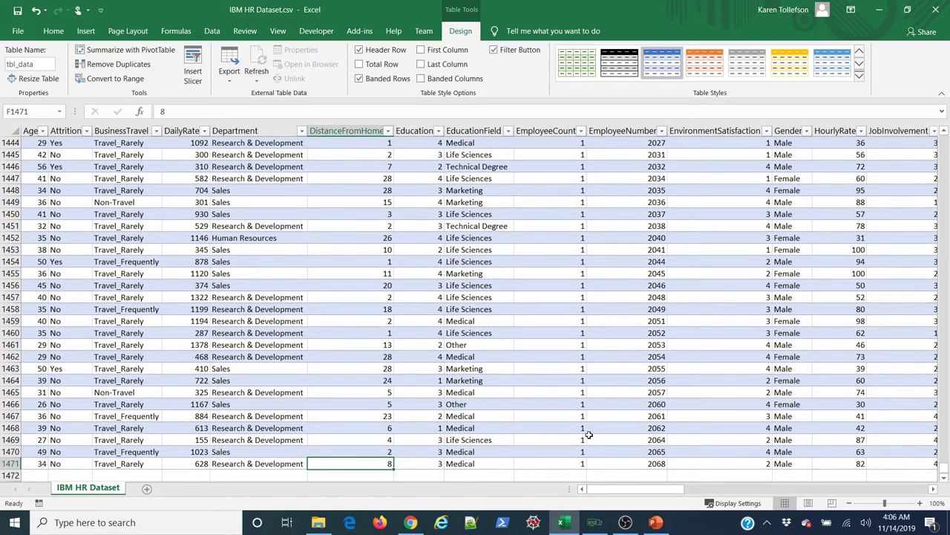
key("ctrl+Up")
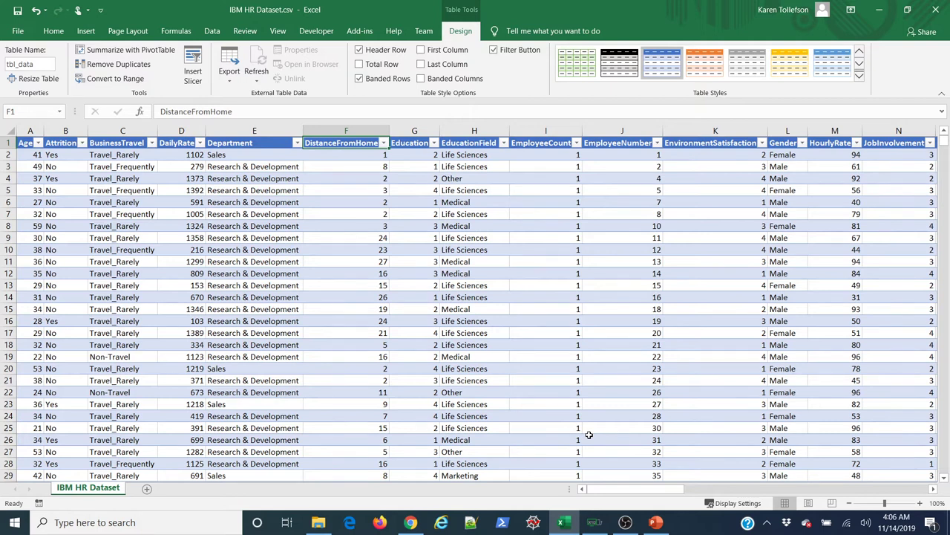
key("ctrl+shift+Down")
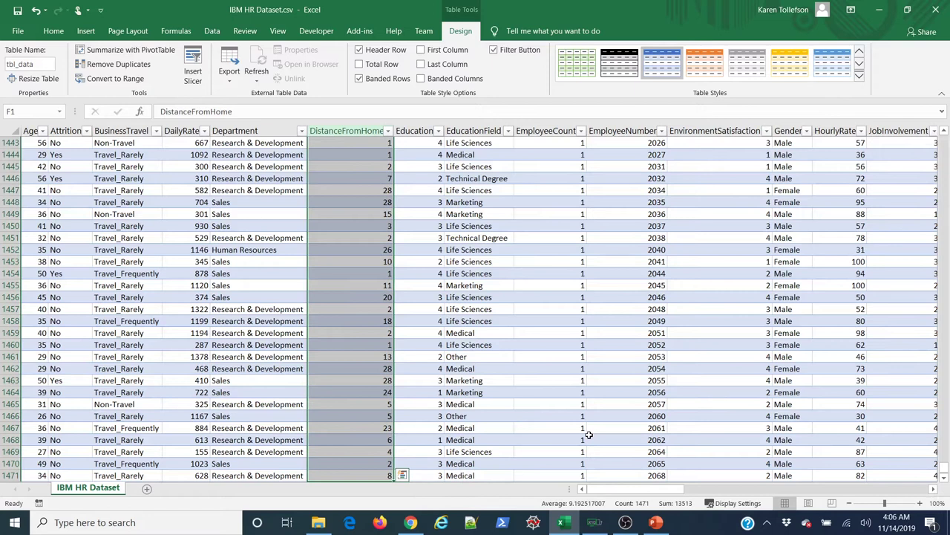
key("ctrl+Up")
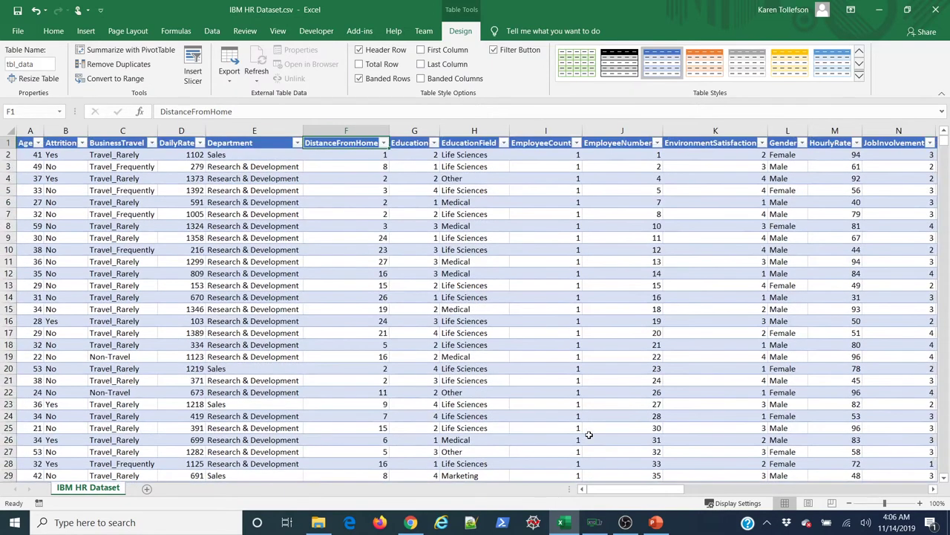
left_click(355, 184)
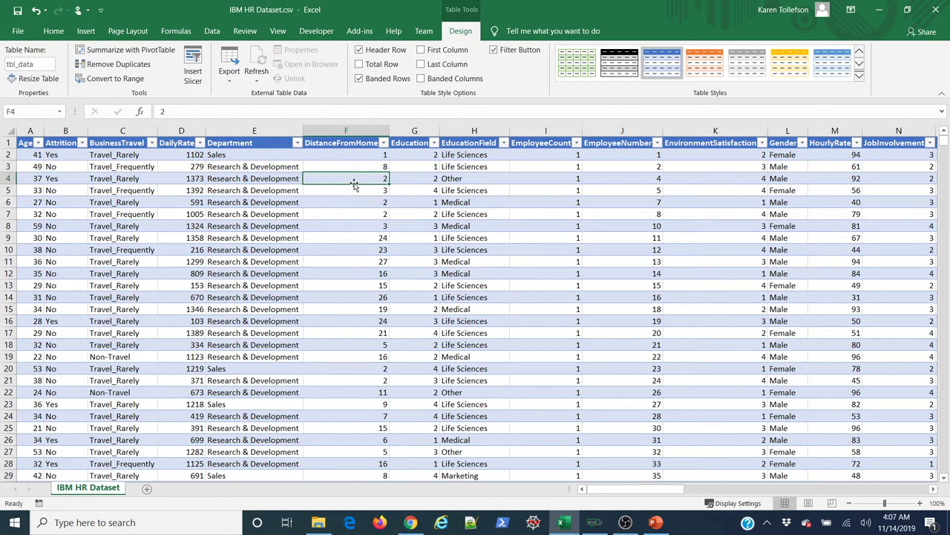
- Select the DistanceFromHome column including its header and check that the selection reaches the table's last record
left_click(346, 128)
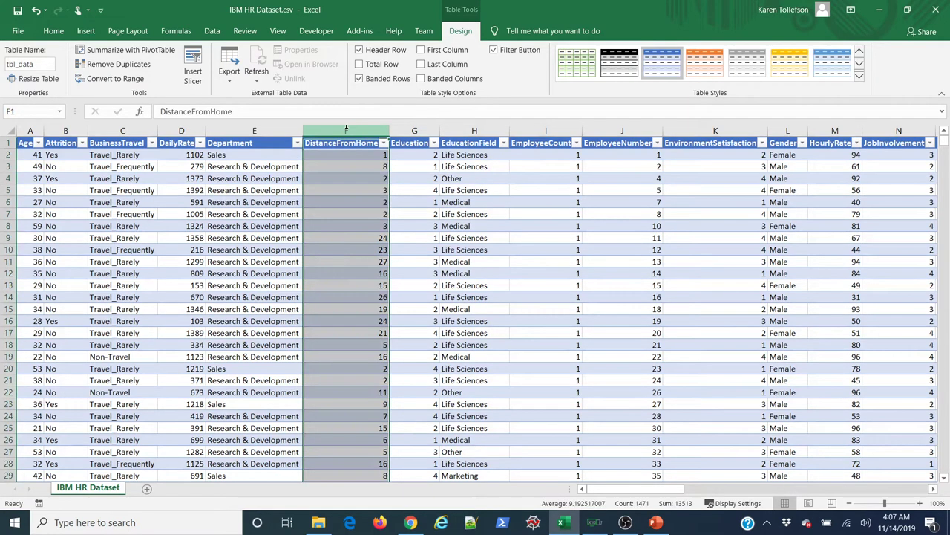
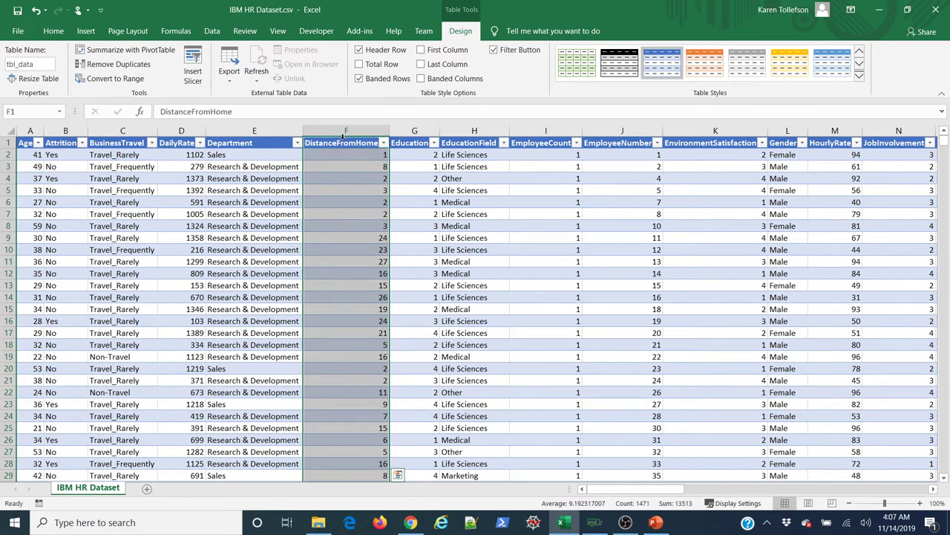
left_click_drag(945, 146, 945, 284)
scroll(474, 295, "down", 20)
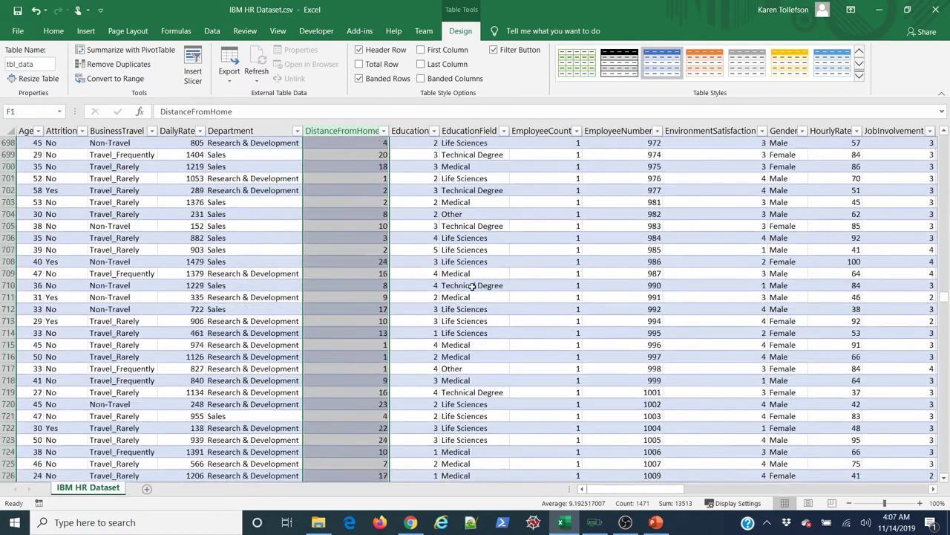
scroll(460, 275, "down", 20)
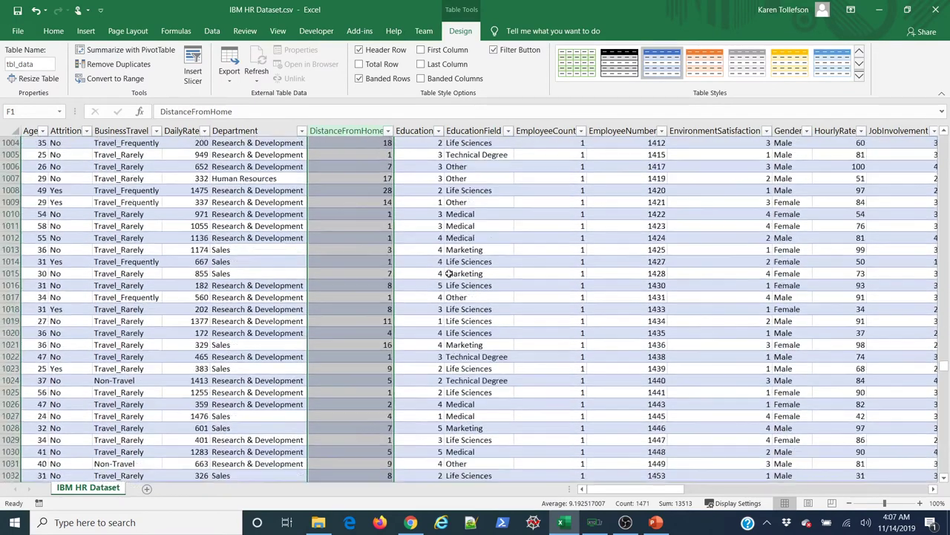
scroll(437, 277, "down", 20)
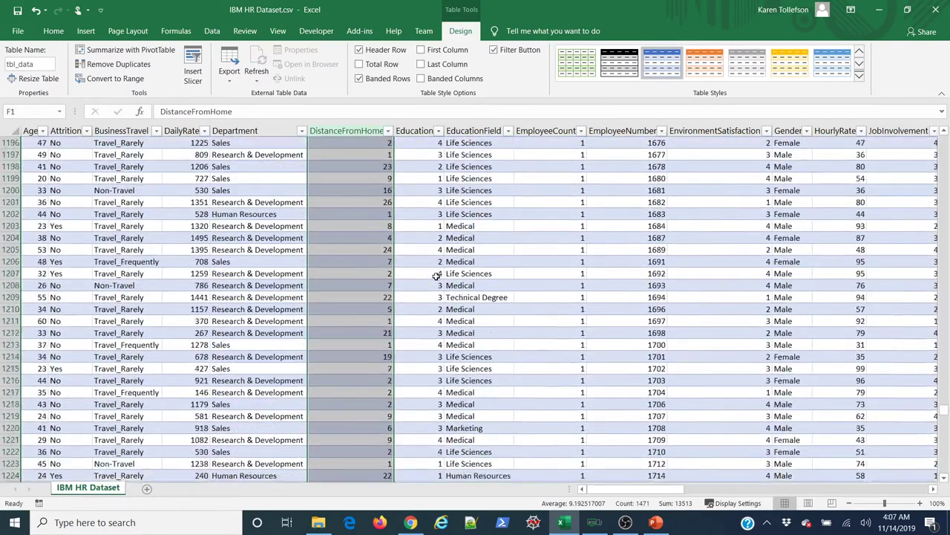
scroll(437, 276, "down", 20)
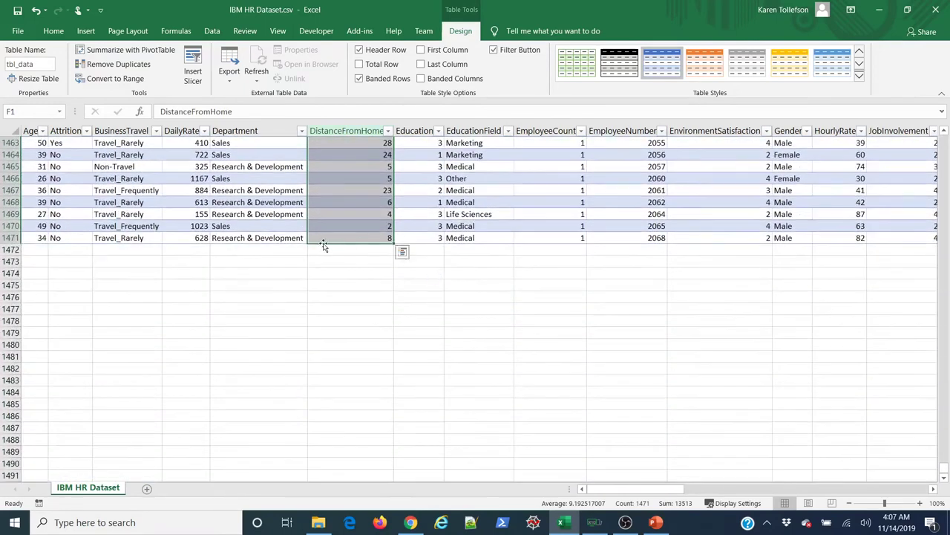
- Jump from DistanceFromHome's last record to its header, and from the Age header to the table's last row and last column and back
left_click(349, 238)
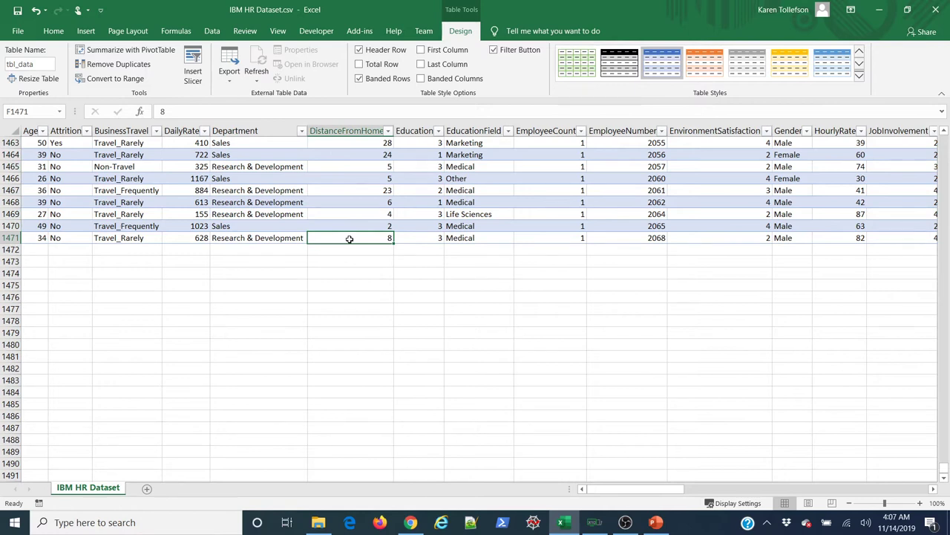
key("ctrl+Up")
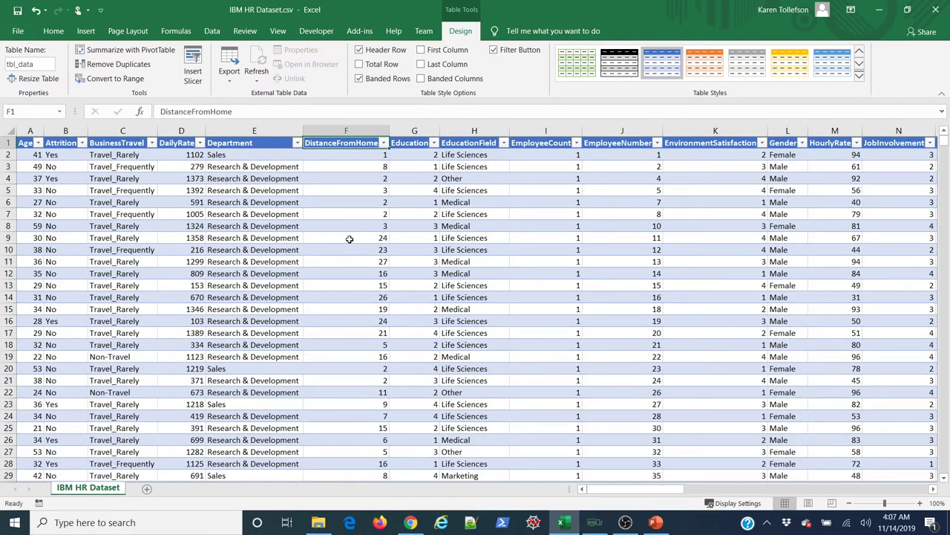
left_click(39, 156)
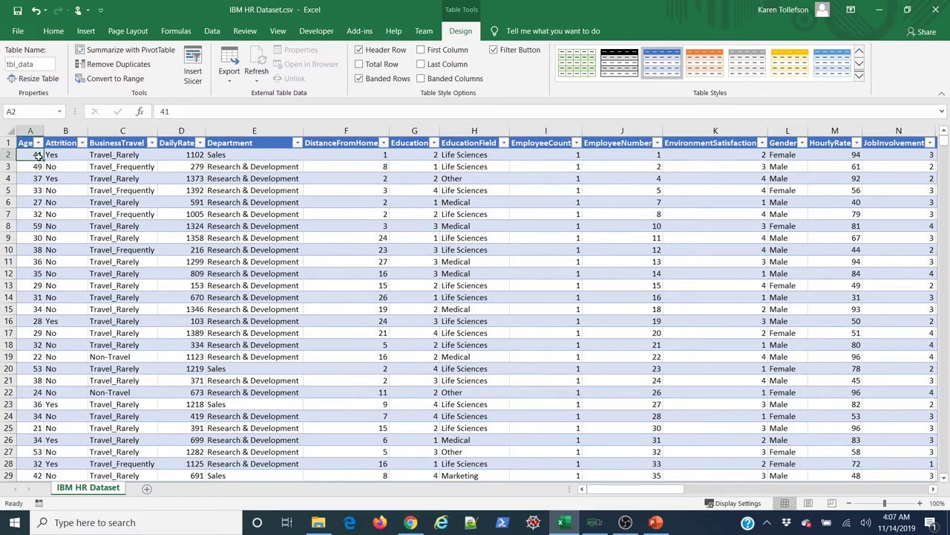
key("Up")
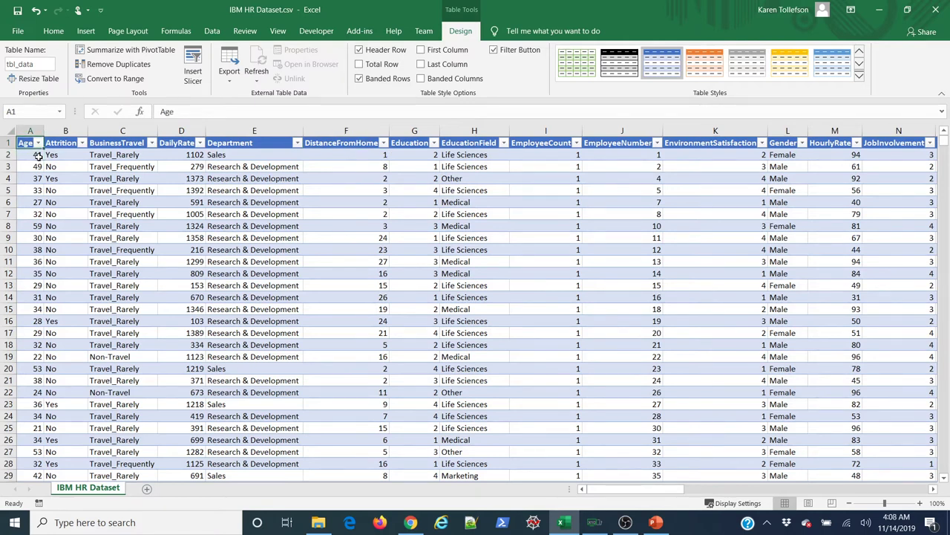
key("ctrl+Down")
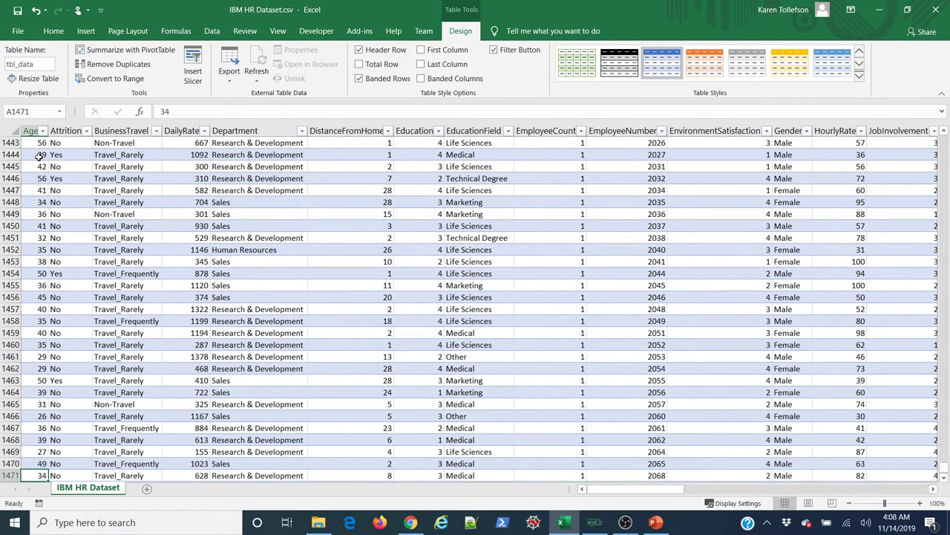
key("ctrl+Right")
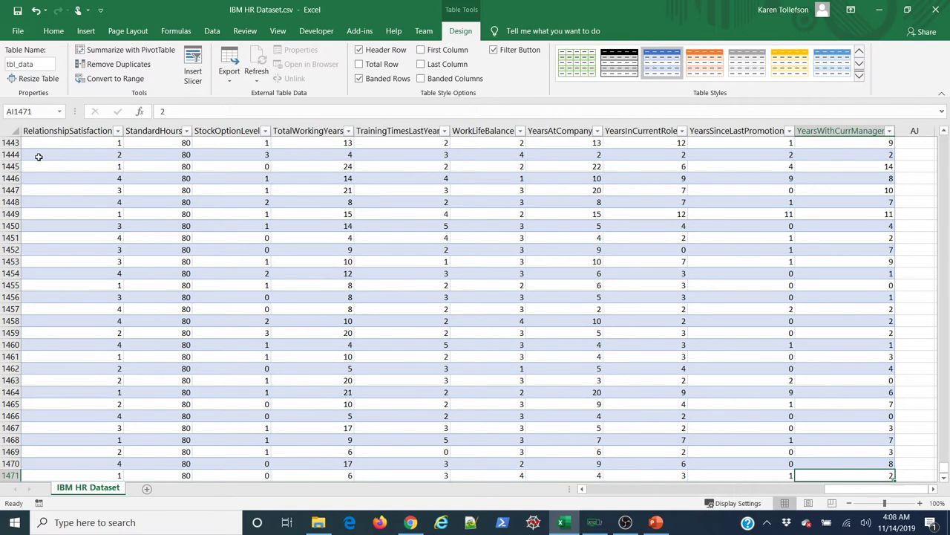
key("ctrl+Left")
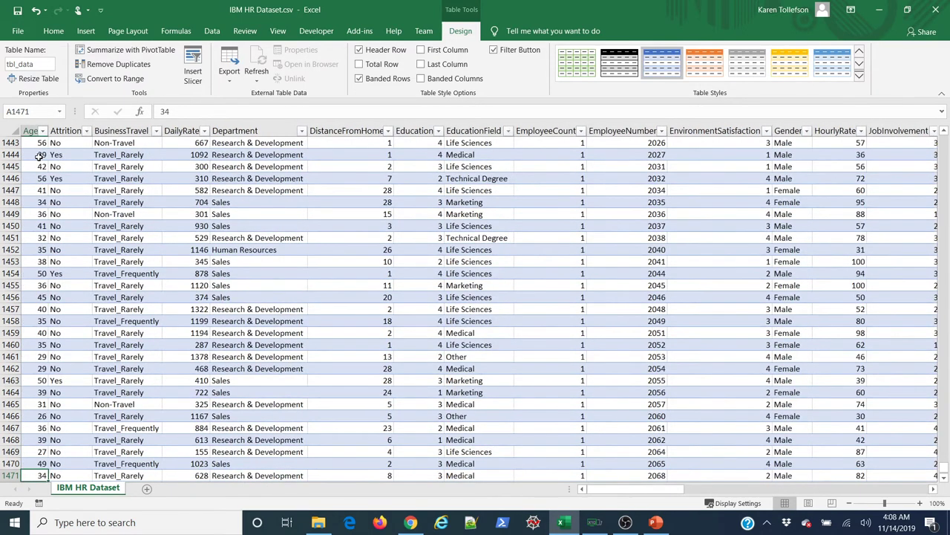
key("ctrl+Up")
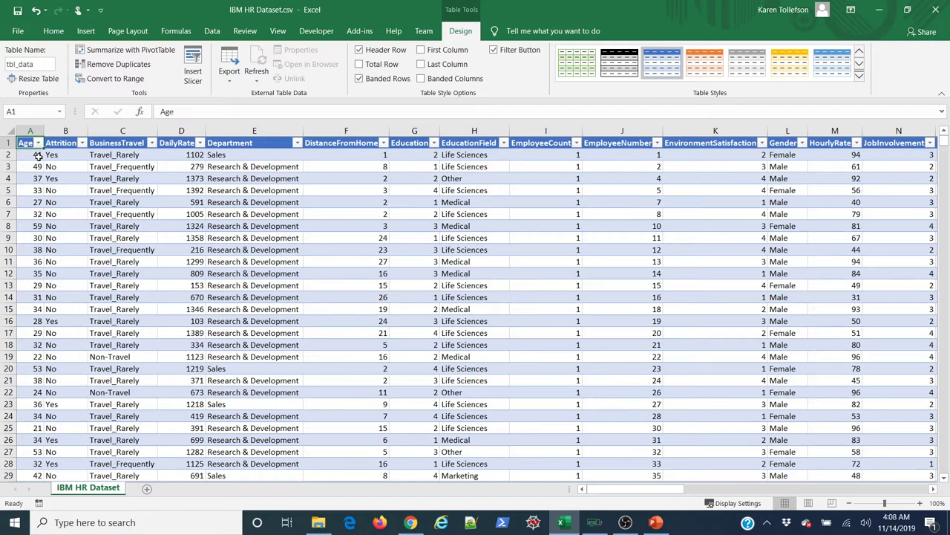
- Extend the selection from the Age header across all columns and down to the last record, and return to cell A1
key("ctrl+shift+Right")
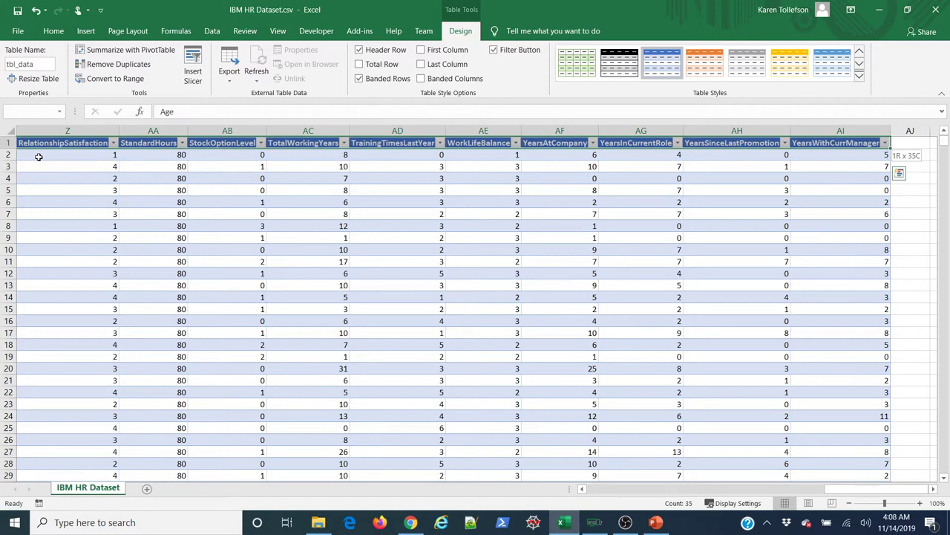
key("ctrl+shift+Down")
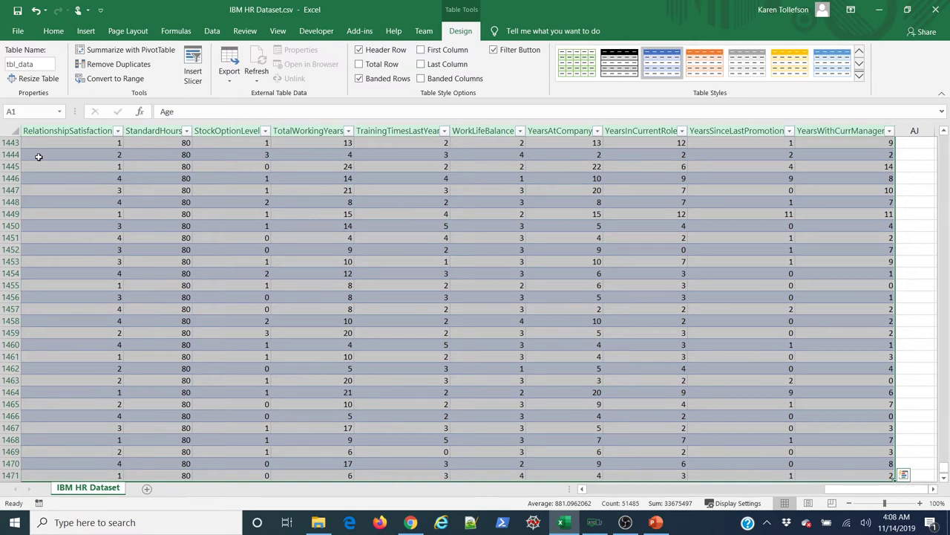
key("ctrl+Home")
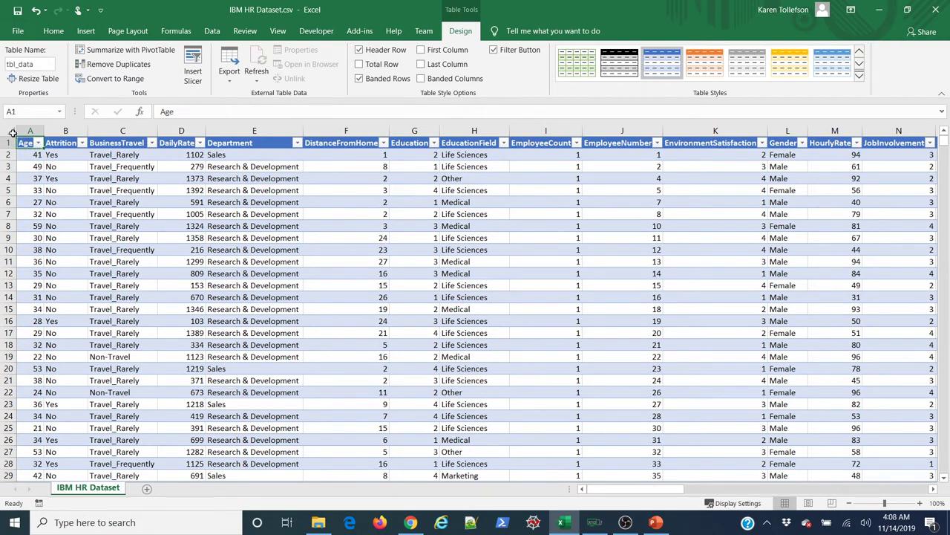
- Try selecting the entire table with its headers and its data rows alone, ending with only cell A5 selected
left_click(12, 132)
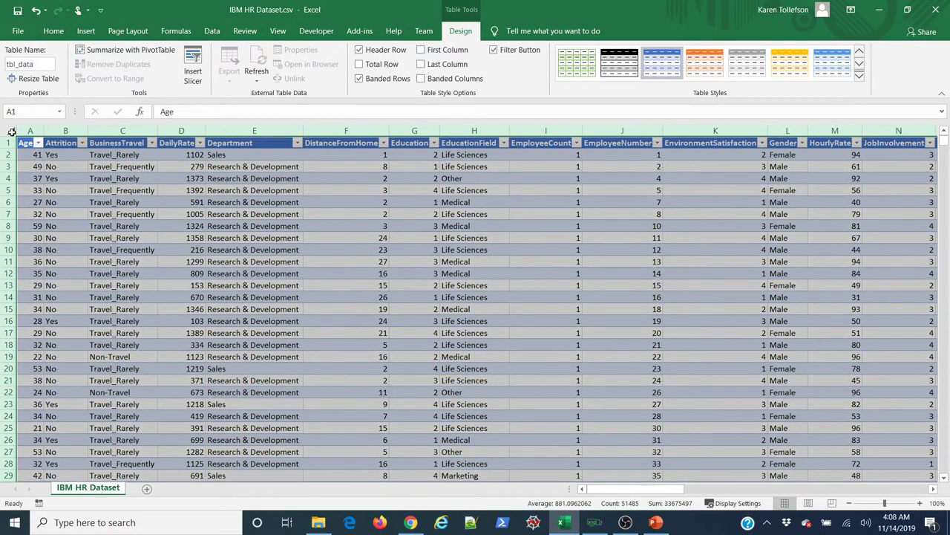
left_click(47, 190)
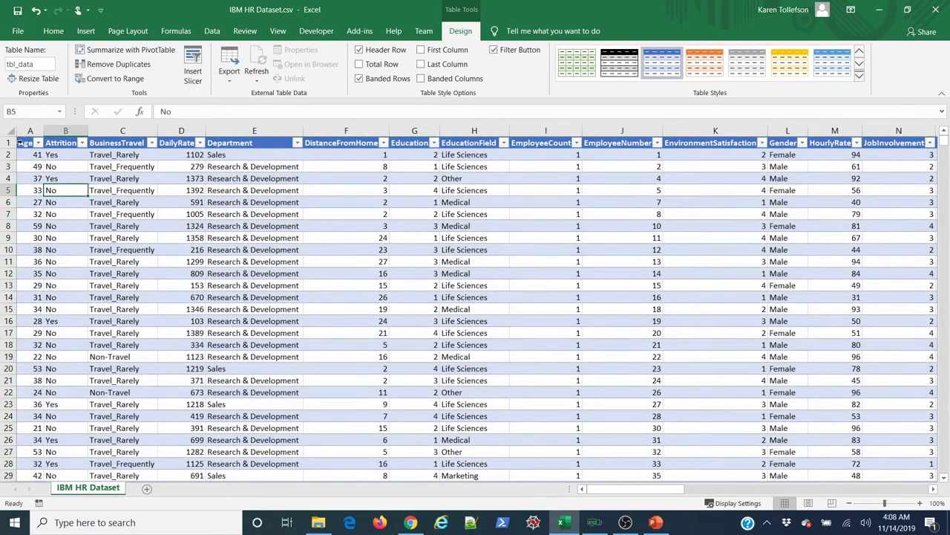
left_click(14, 132)
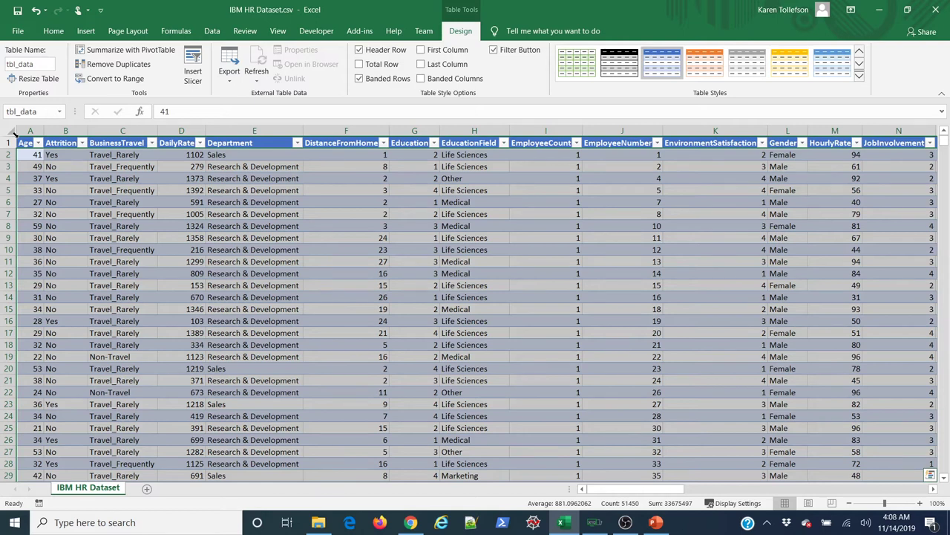
left_click(13, 132)
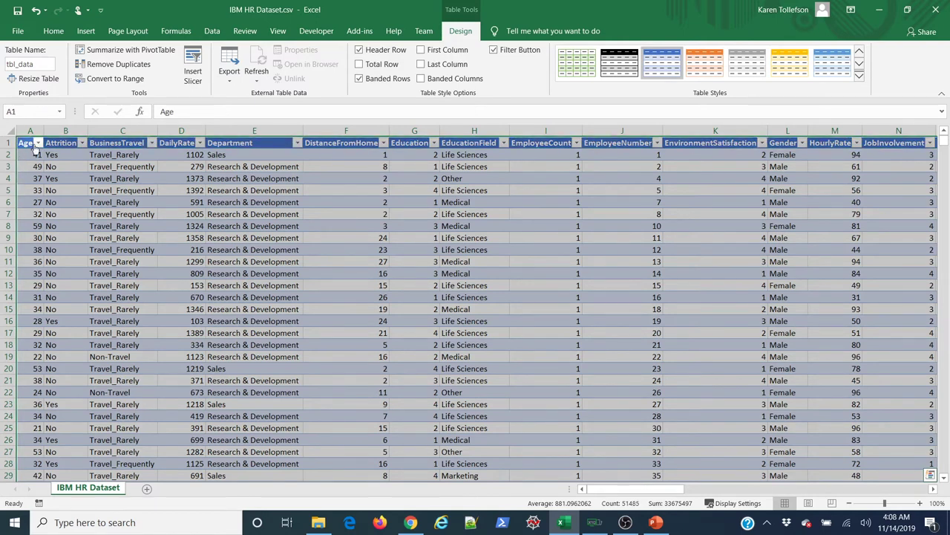
left_click(42, 190)
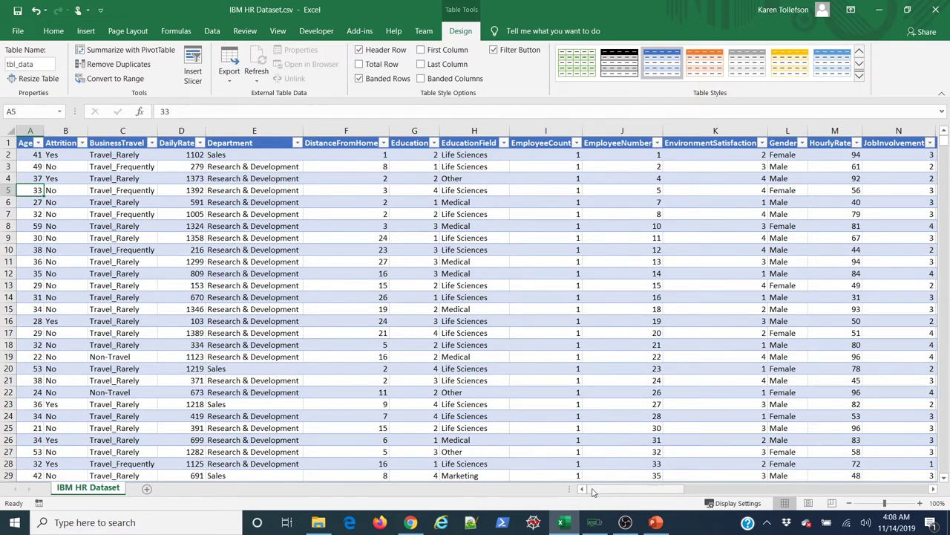
- Enter a formula in AK5, outside the table, that averages the full YearsWithCurrManager column: =AVERAGE(tbl_data[YearsWithCurrManager])
left_click_drag(593, 492, 887, 503)
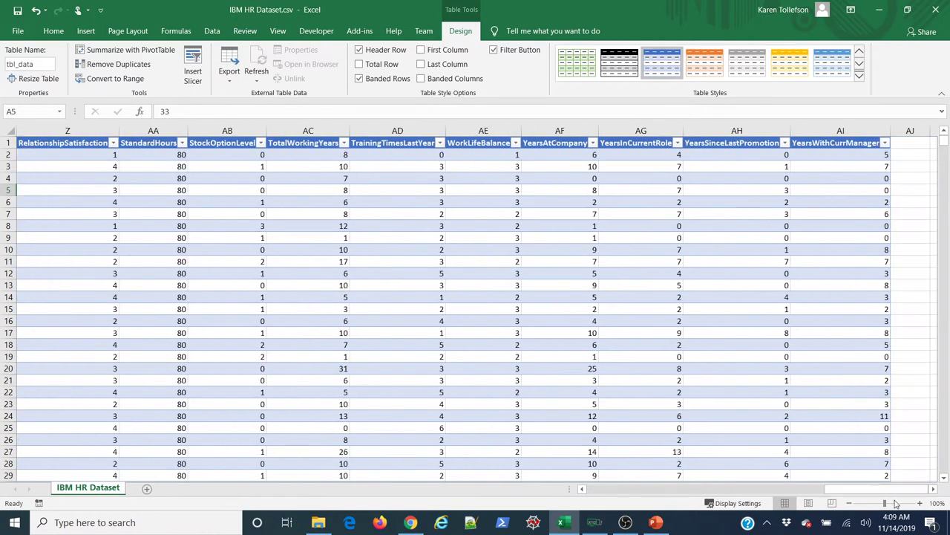
left_click(933, 489)
left_click(933, 489)
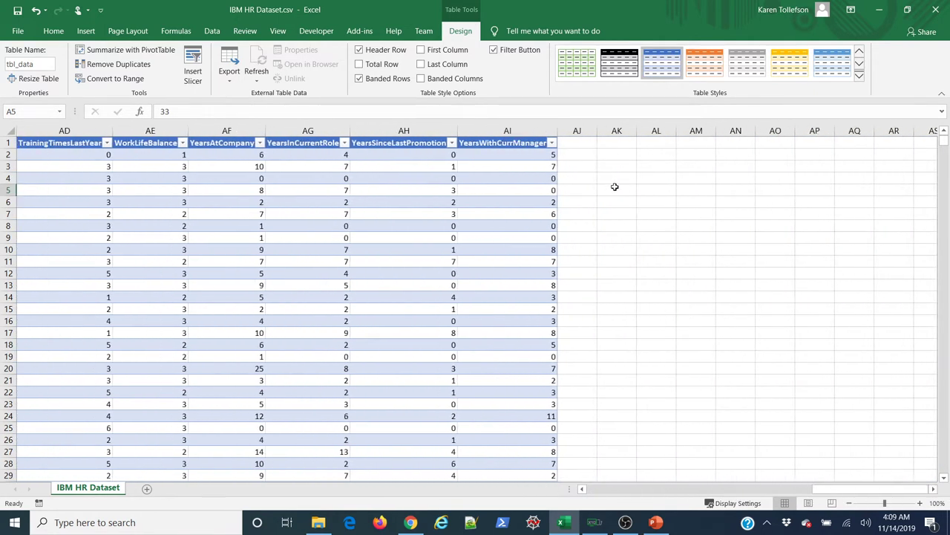
left_click(617, 189)
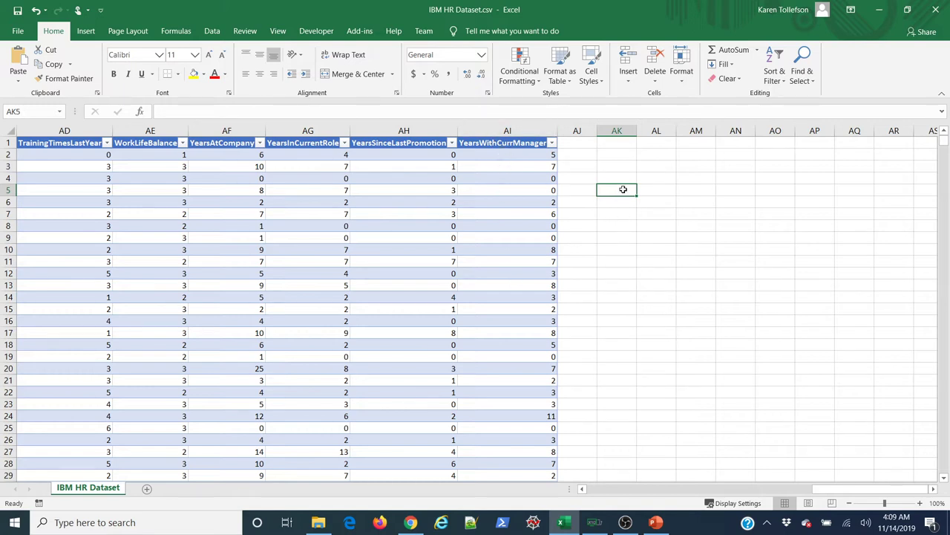
left_click(529, 111)
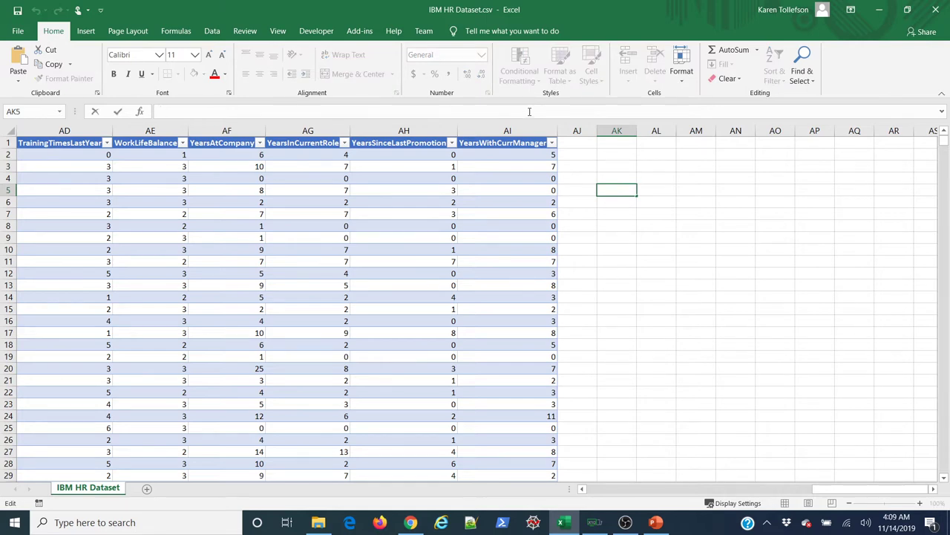
type("=")
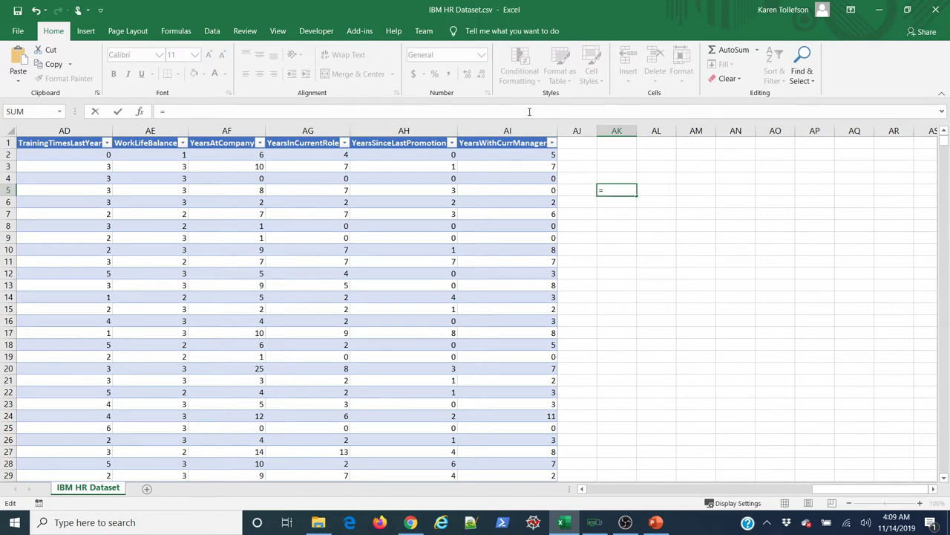
type("average")
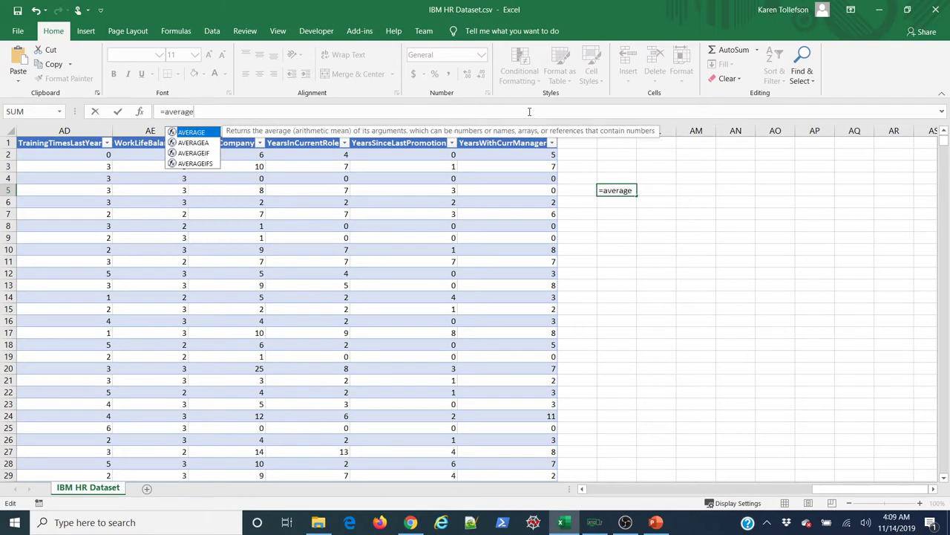
key("Tab")
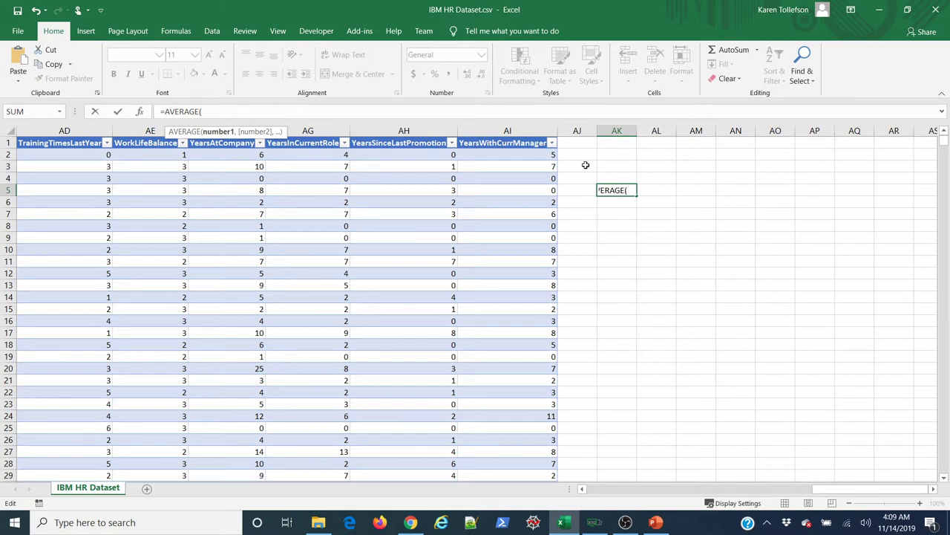
left_click_drag(527, 154, 516, 393)
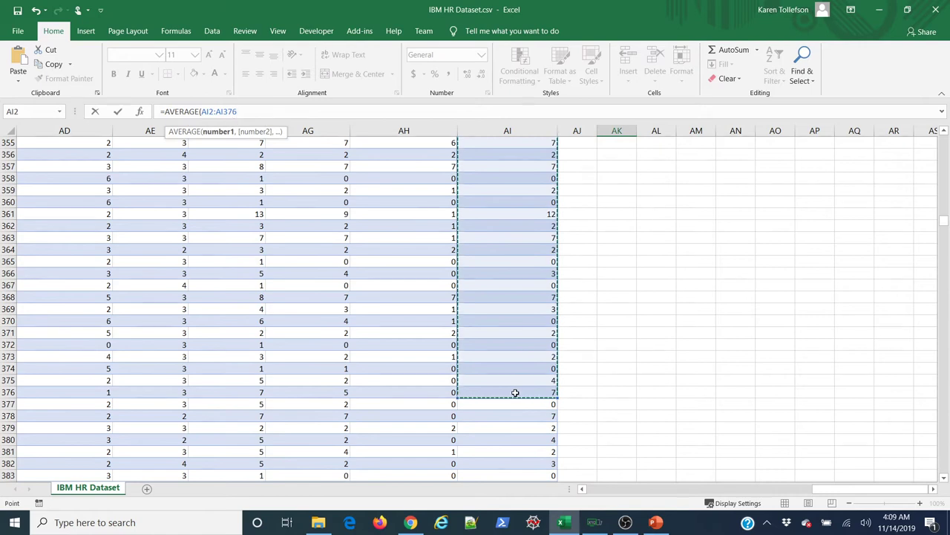
key("ctrl+shift+Down")
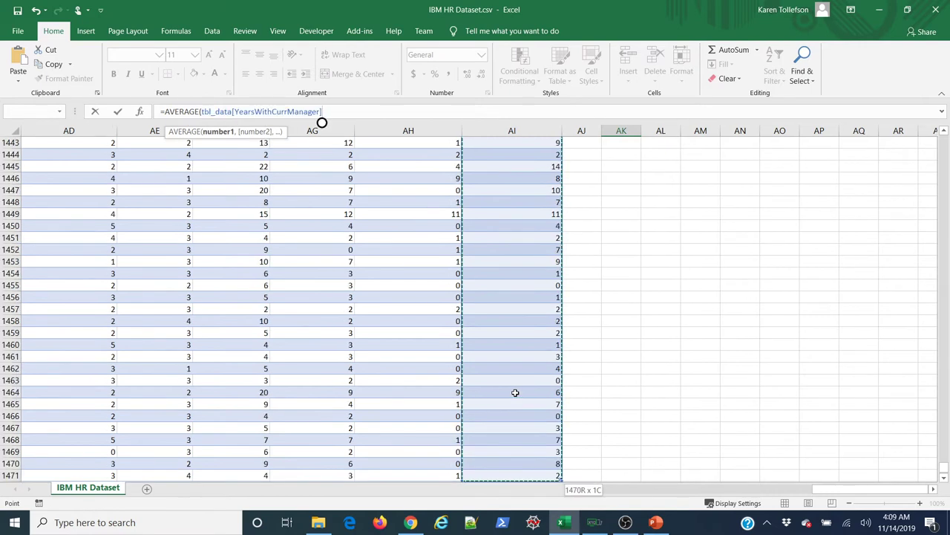
key("Return")
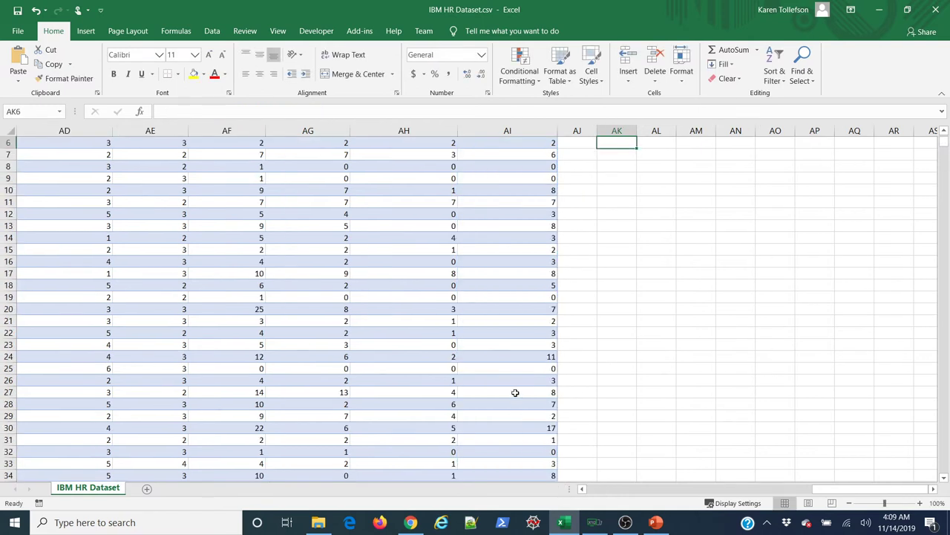
- Replace the argument of AK5's AVERAGE formula by picking the whole YearsWithCurrManager table column on the sheet again
scroll(686, 324, "up", 2)
left_click(603, 188)
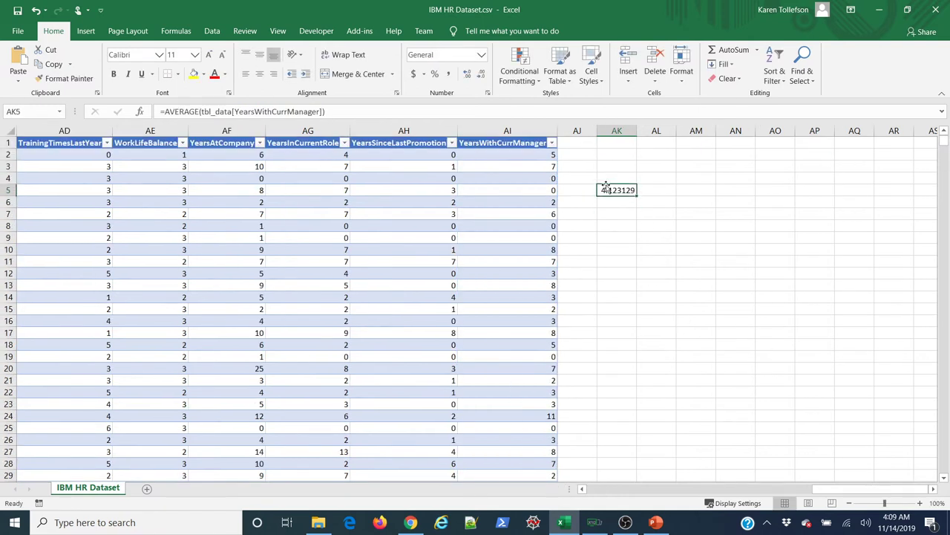
left_click(320, 112)
left_click_drag(320, 111, 199, 113)
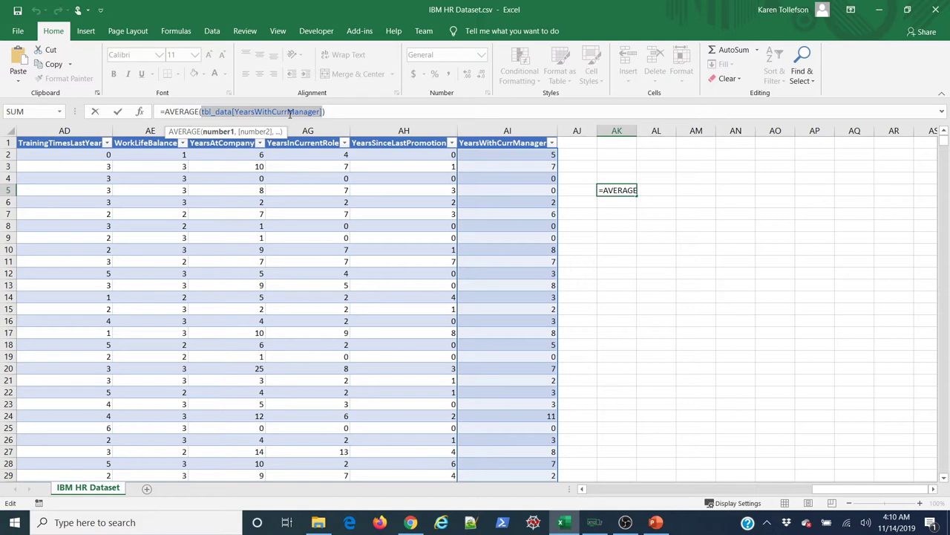
key("BackSpace")
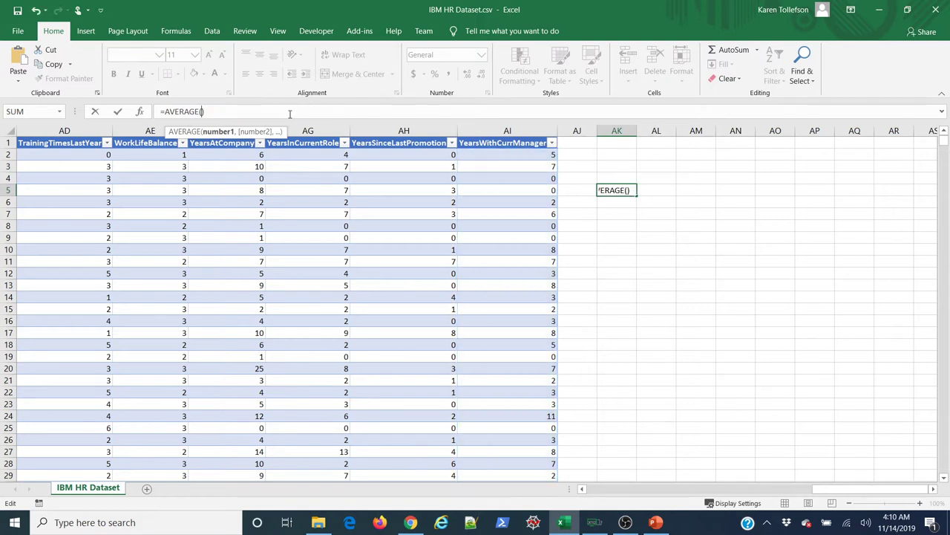
left_click(508, 134)
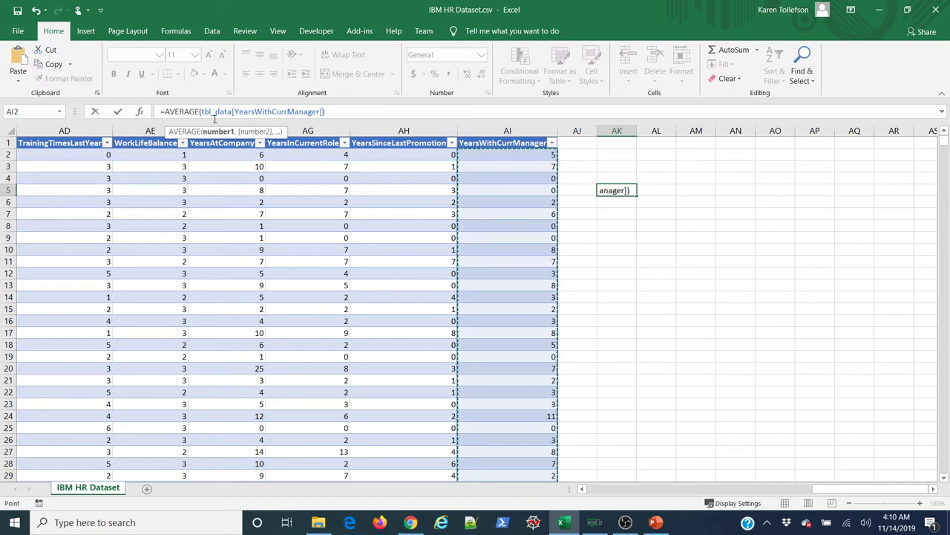
key("Return")
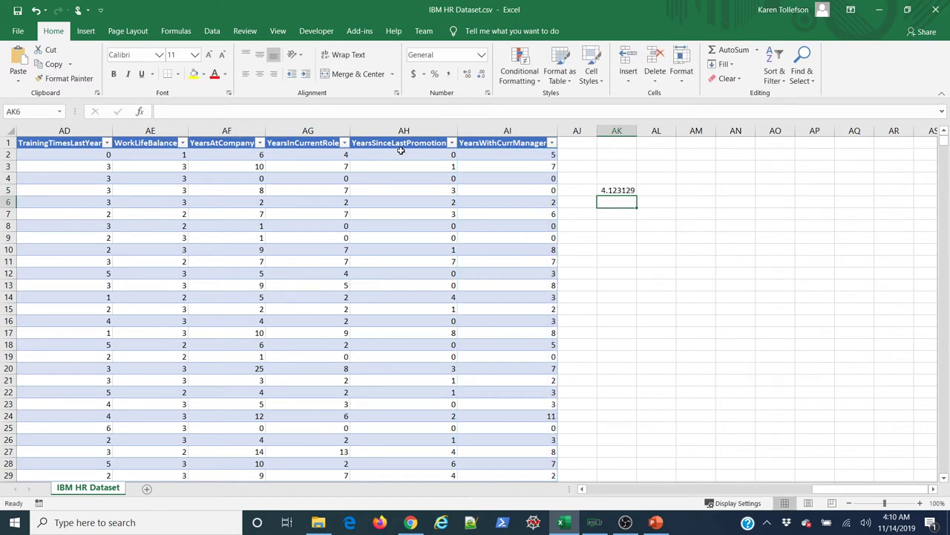
- Rebuild AK5's AVERAGE argument by choosing the table name and column from the formula suggestions: =AVERAGE(tbl_data[YearsWithCurrManager])
left_click(618, 190)
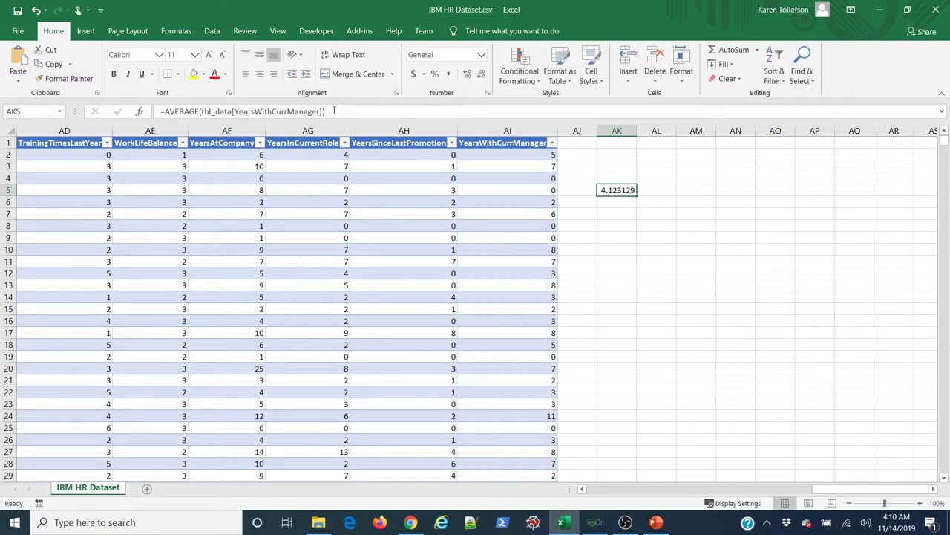
left_click_drag(325, 112, 201, 113)
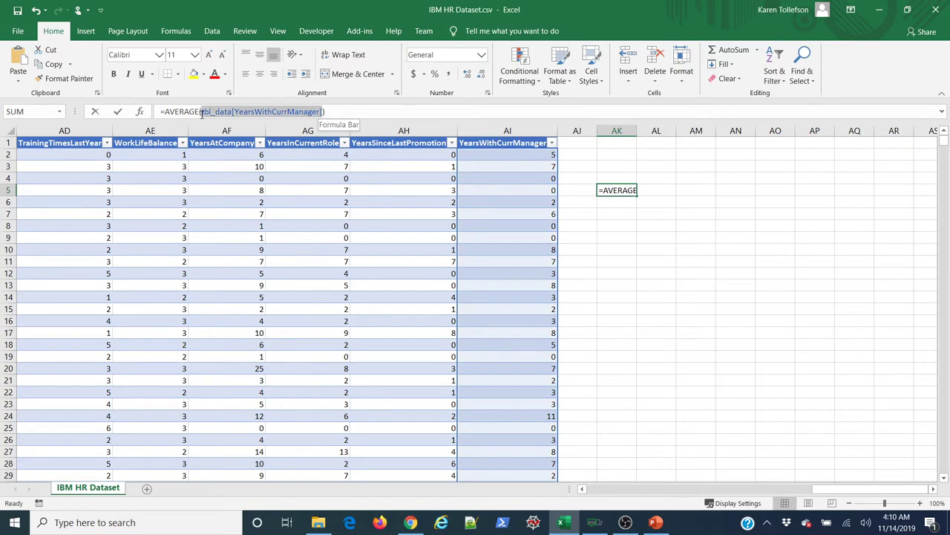
key("Delete")
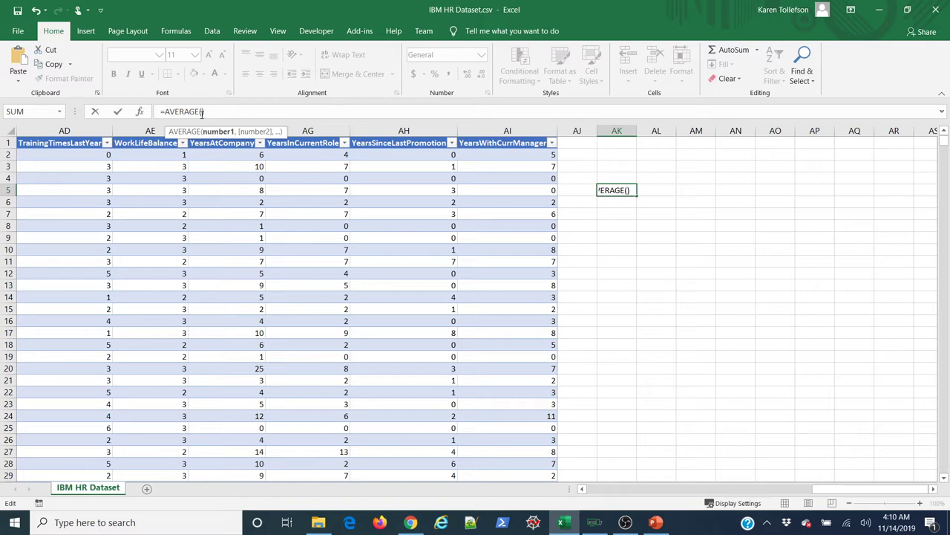
type("tbl")
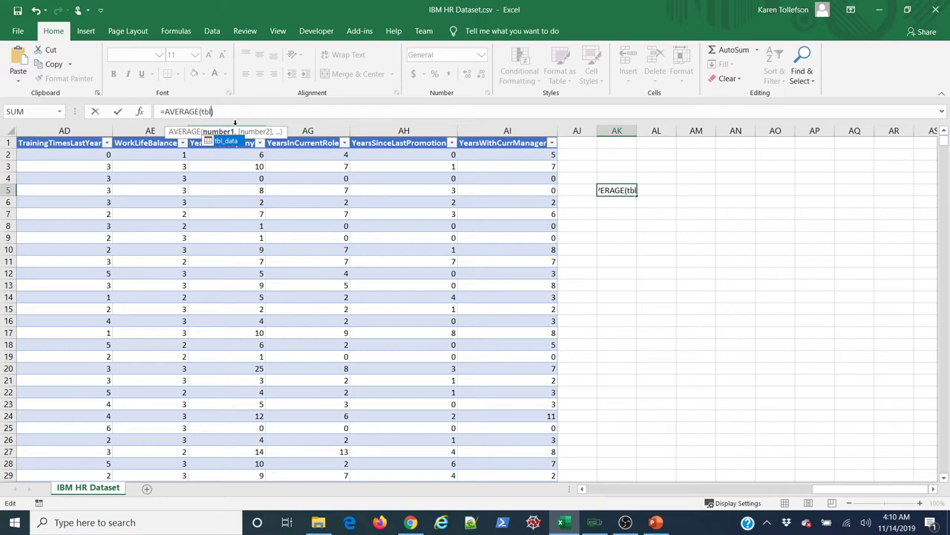
key("Tab")
type(")")
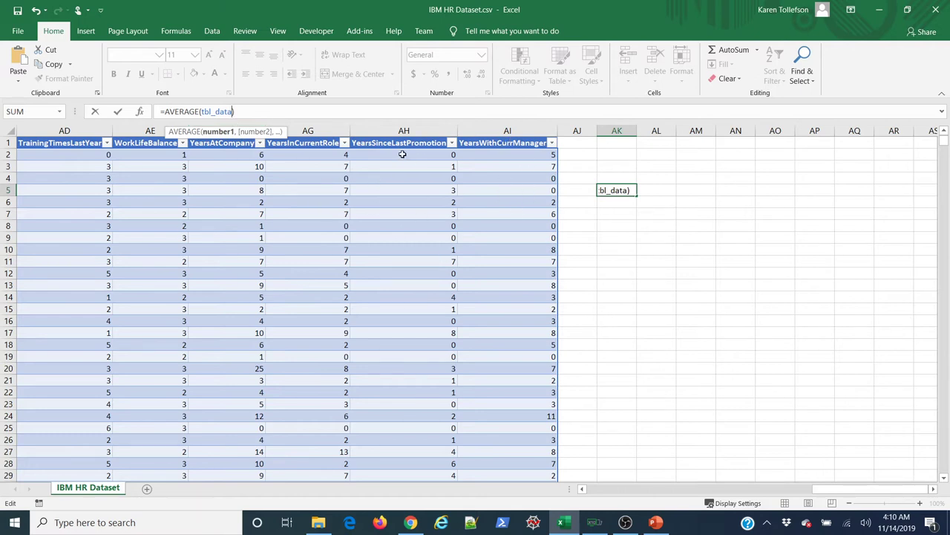
type("[")
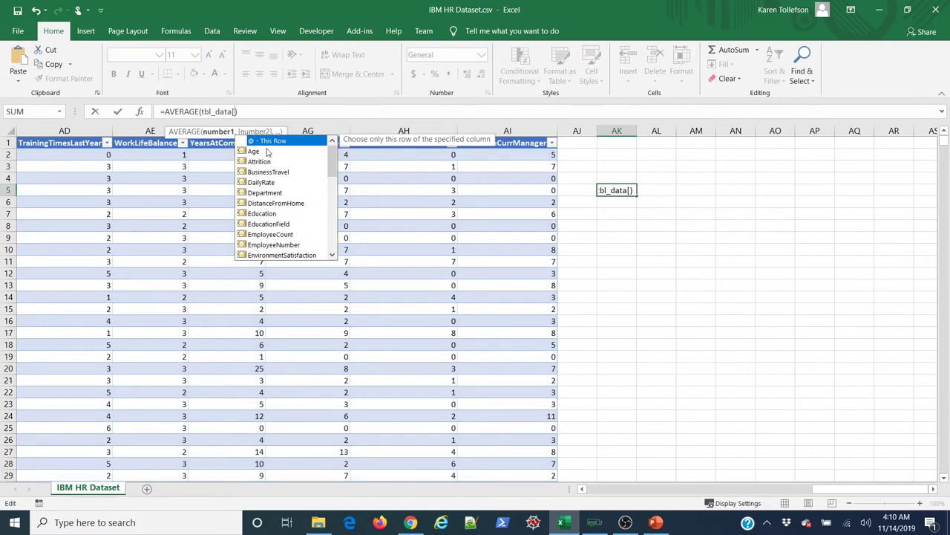
mouse_move(329, 167)
left_mouse_down()
mouse_move(329, 238)
mouse_move(329, 153)
mouse_move(332, 243)
mouse_move(330, 153)
left_mouse_up()
type("rs")
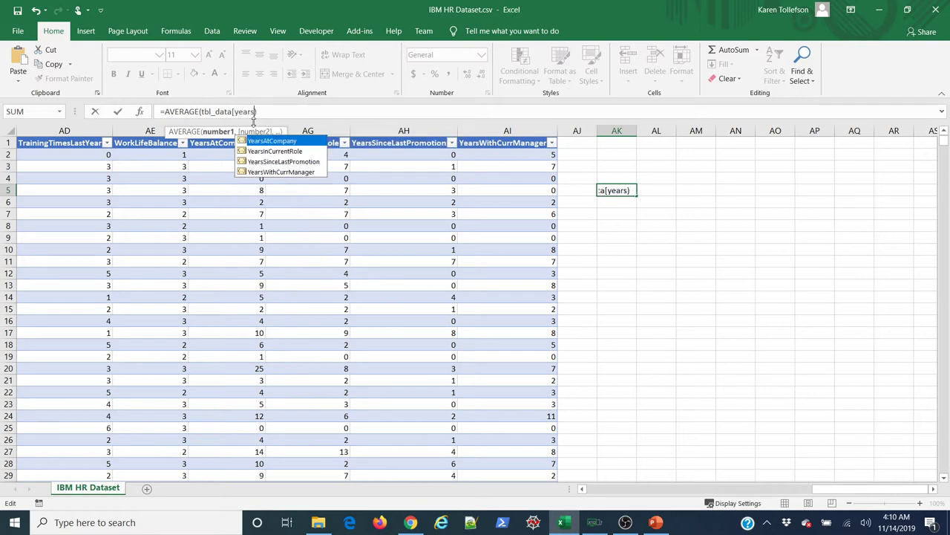
left_click(267, 174)
double_click(268, 173)
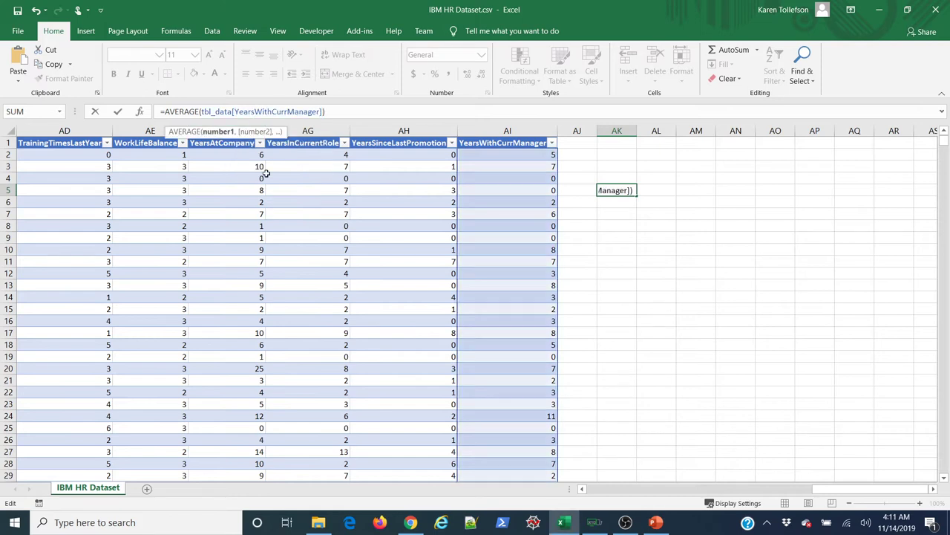
key("Return")
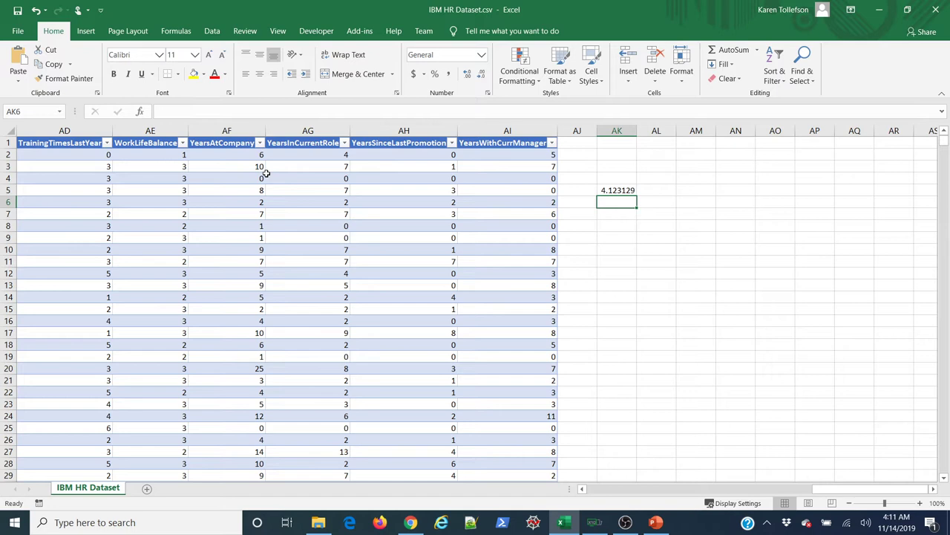
- Clear the average formula from AK5 and add a new blank worksheet to the workbook
left_click(615, 192)
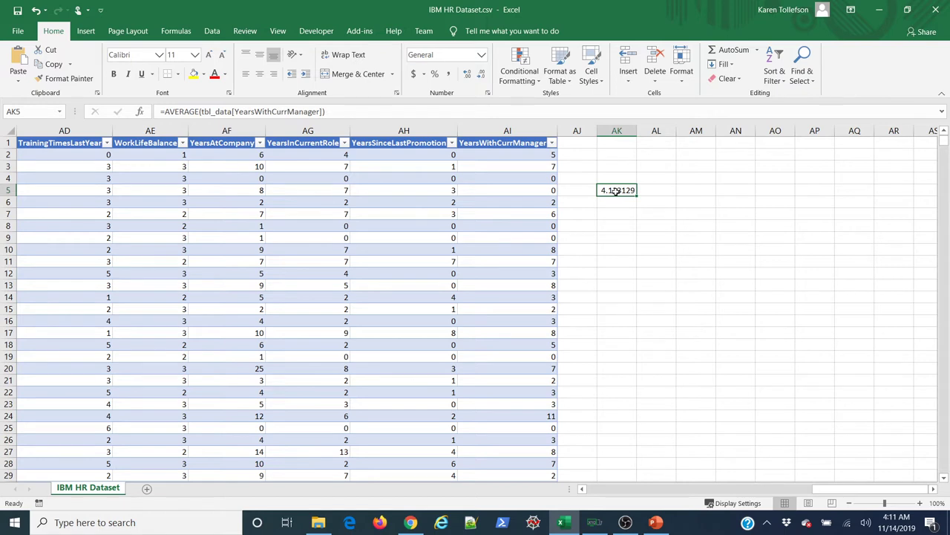
key("Delete")
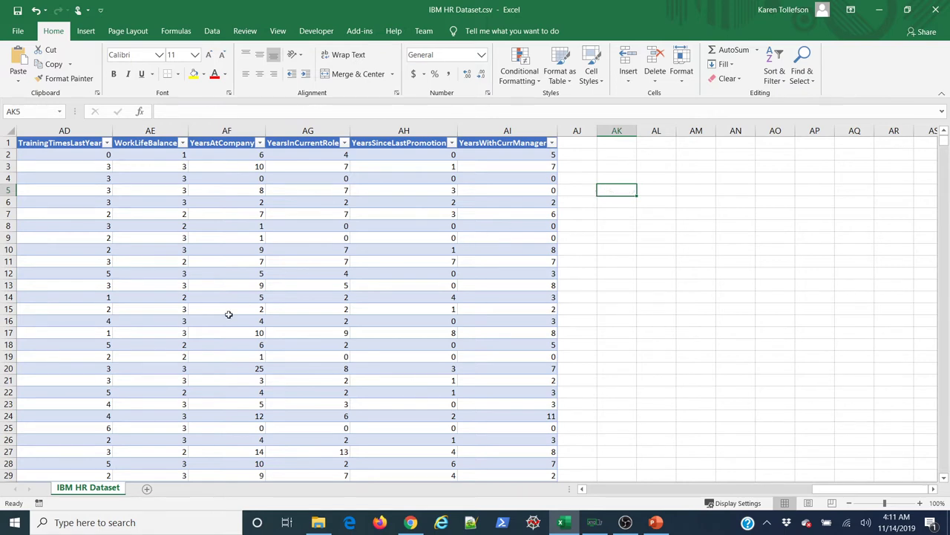
left_click(147, 489)
- Enter =AVERAGE(tbl_data[YearsWithCurrManager]) in cell B11 of the new sheet, using the suggested function, table and column names
left_click(82, 265)
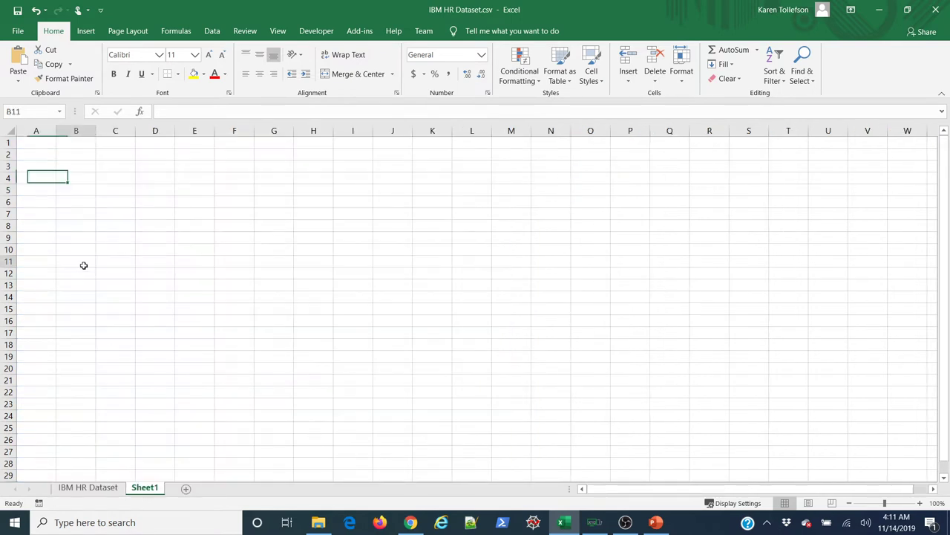
left_click(171, 113)
type("=average")
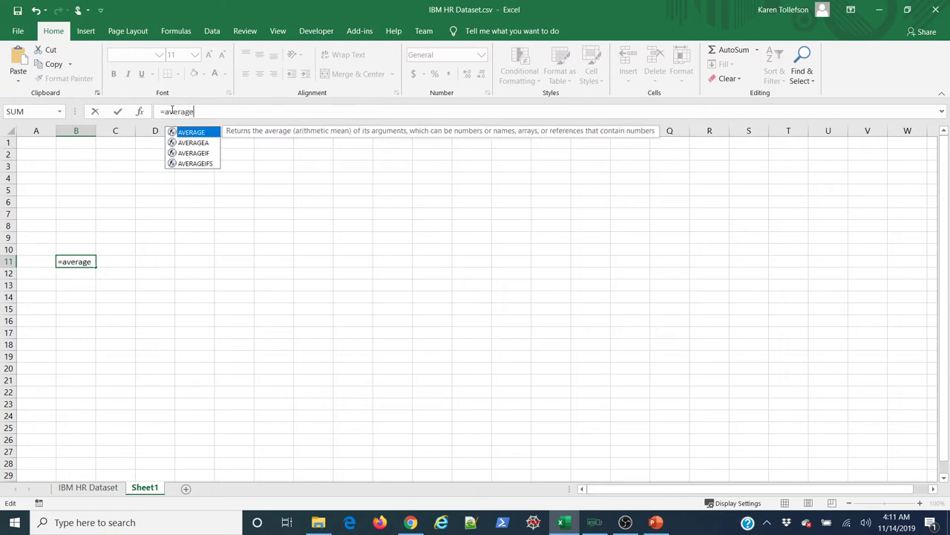
key("Tab")
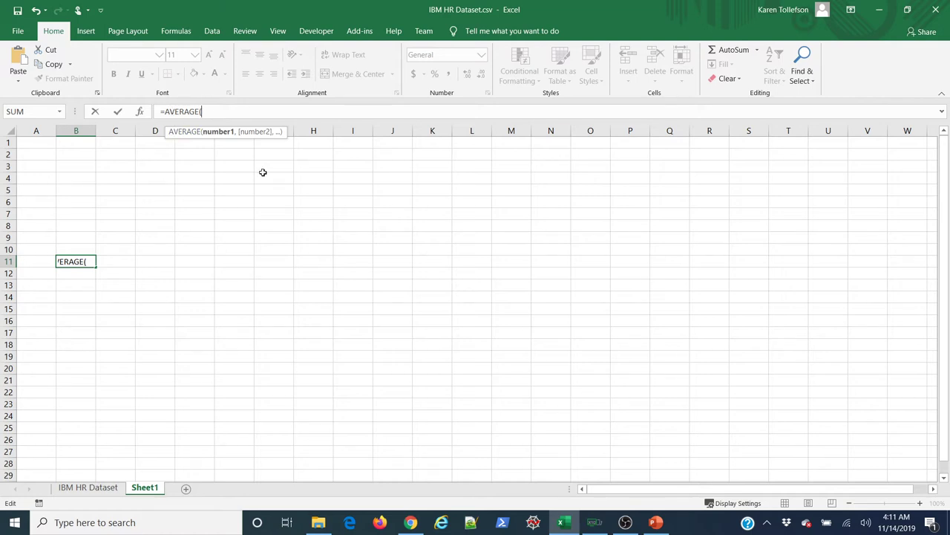
type("tbl")
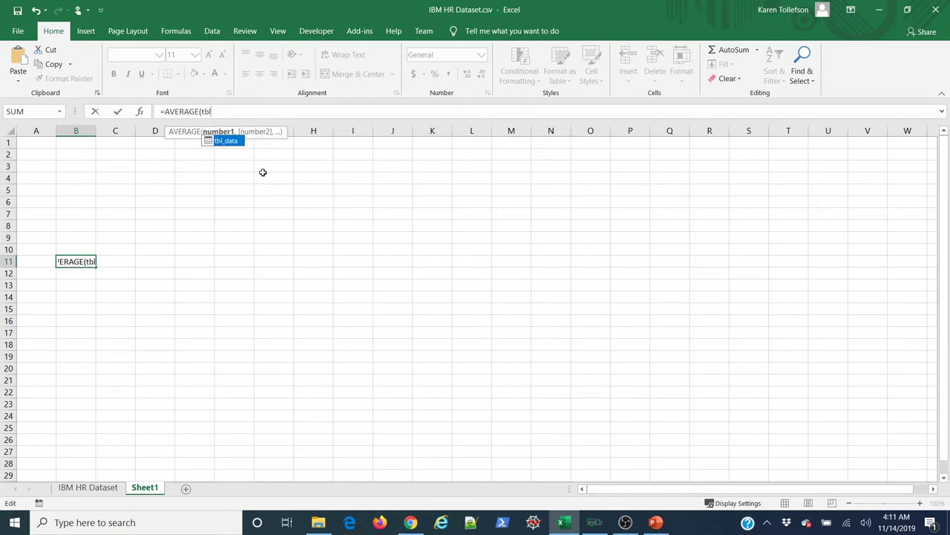
key("Tab")
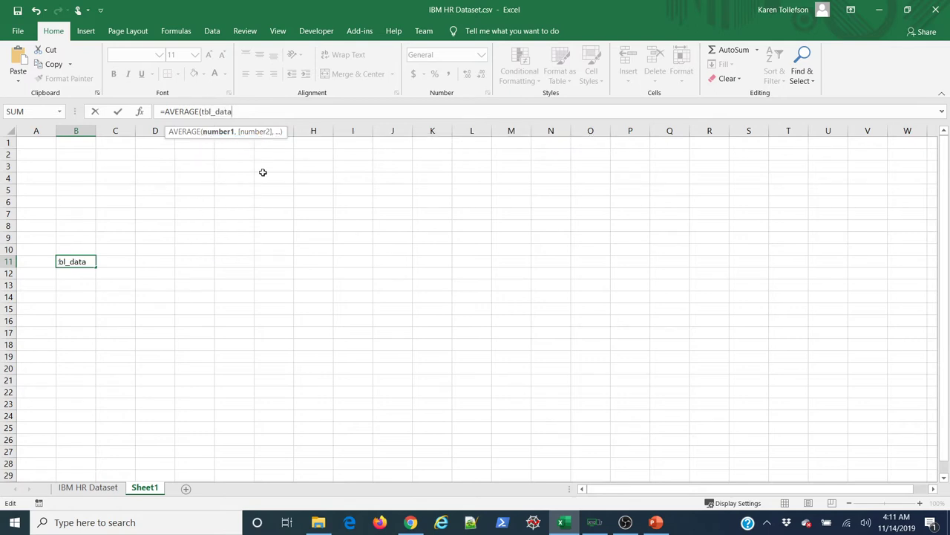
type("[")
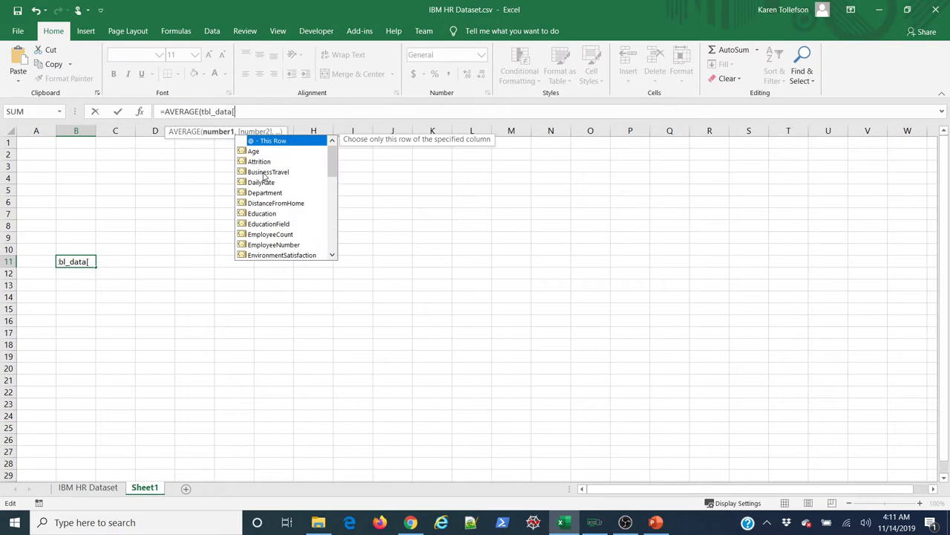
type("years")
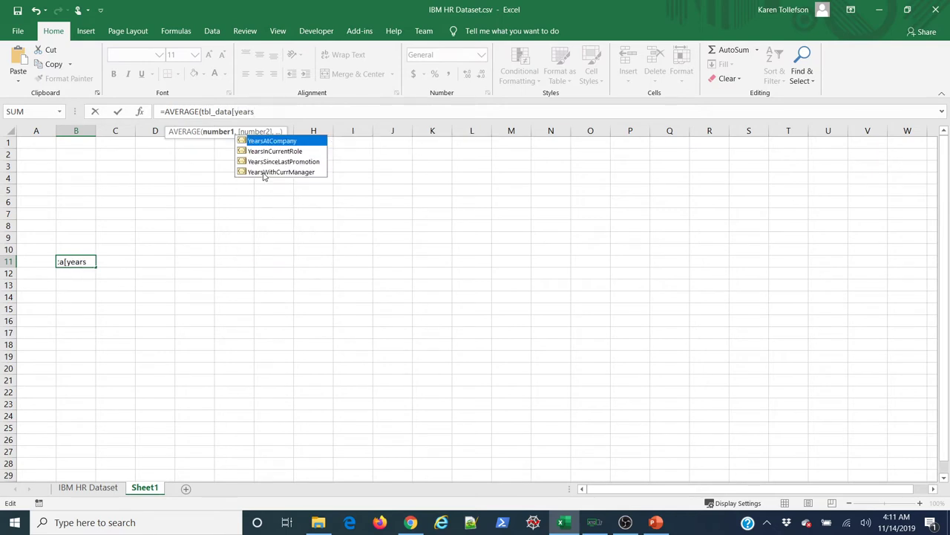
key("Down")
key("Down")
key("Down")
key("Tab")
type("]")
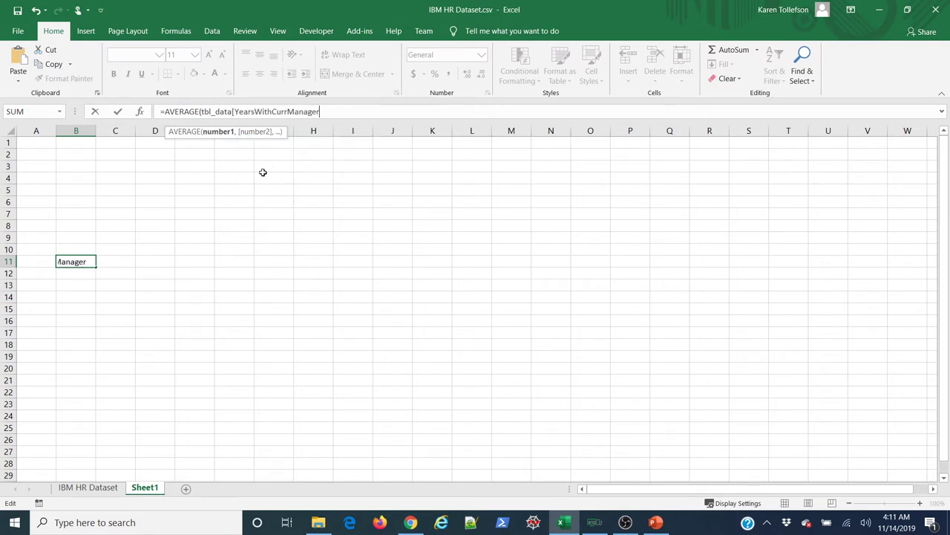
type(")")
key("Return")
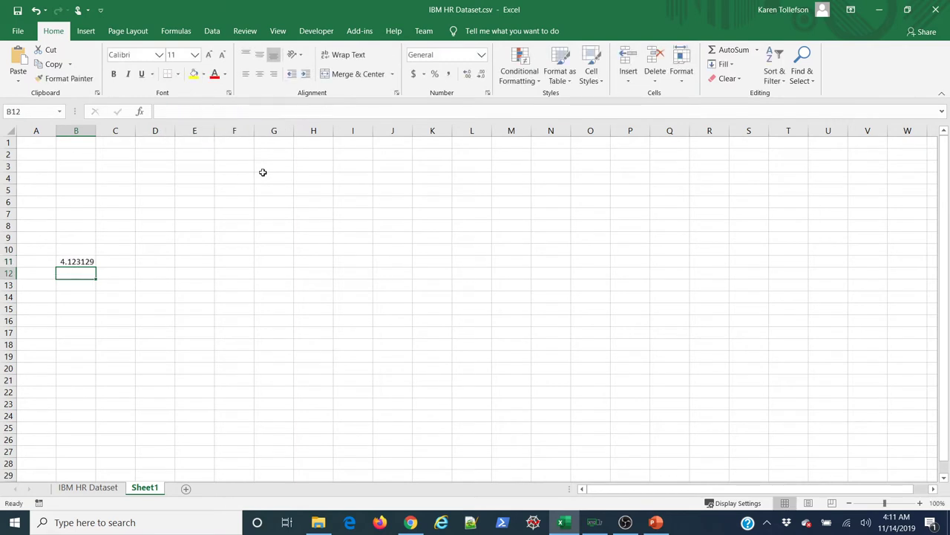
- Clear the formula from B11 on Sheet1 and return to the IBM HR Dataset sheet
left_click(84, 262)
key("Delete")
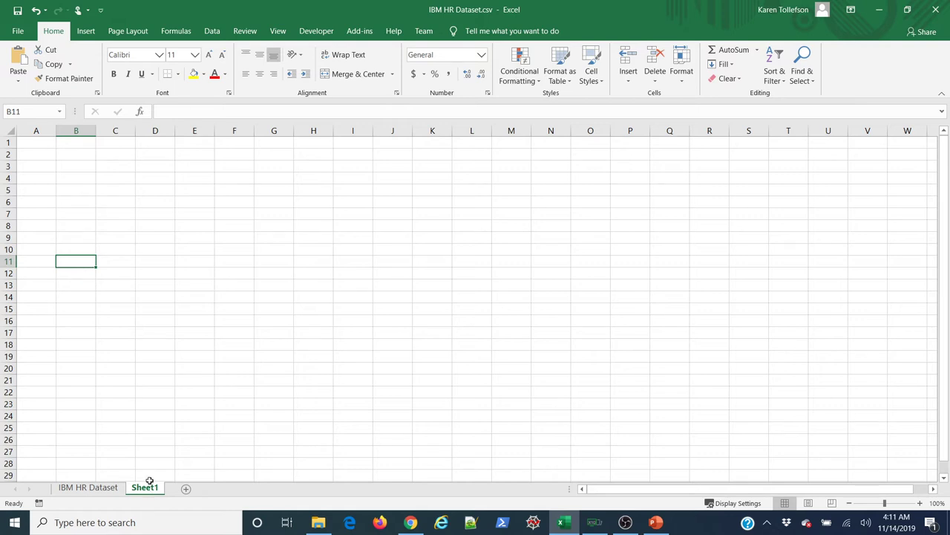
left_click(116, 490)
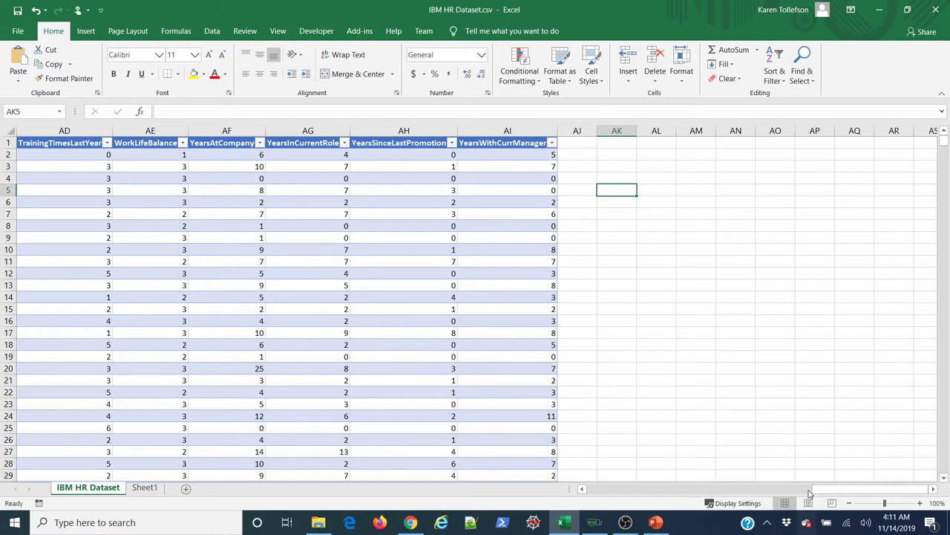
- Select all of the table's data records and open Remove Duplicates for them
left_click_drag(829, 489, 553, 487)
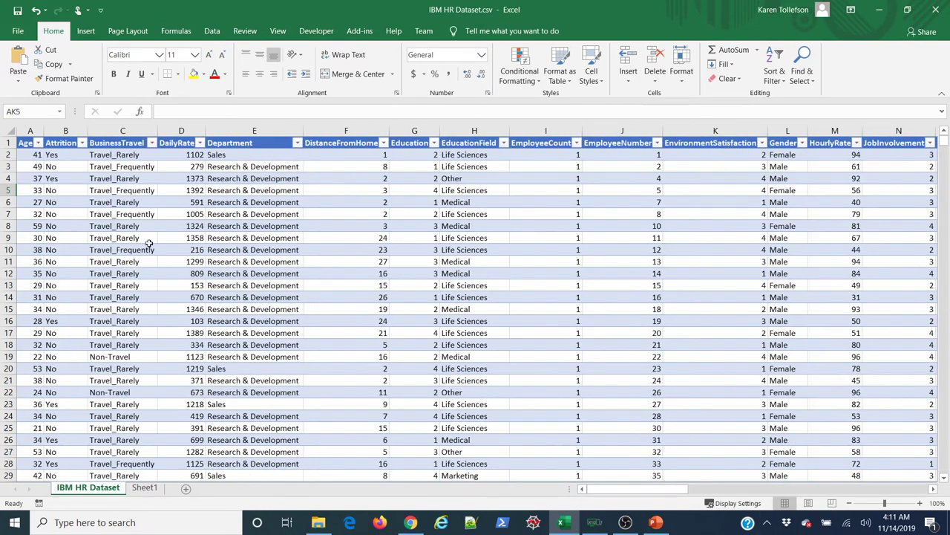
left_click(141, 225)
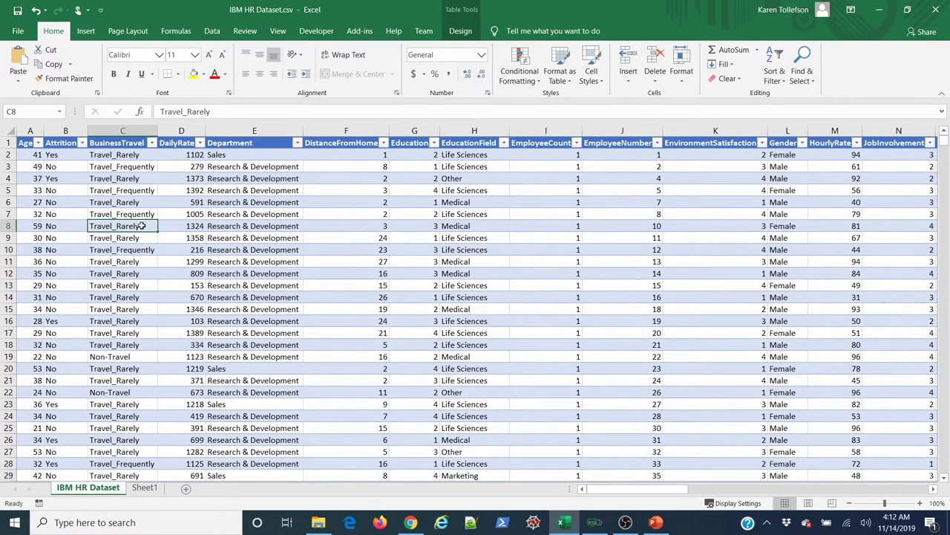
left_click(59, 166)
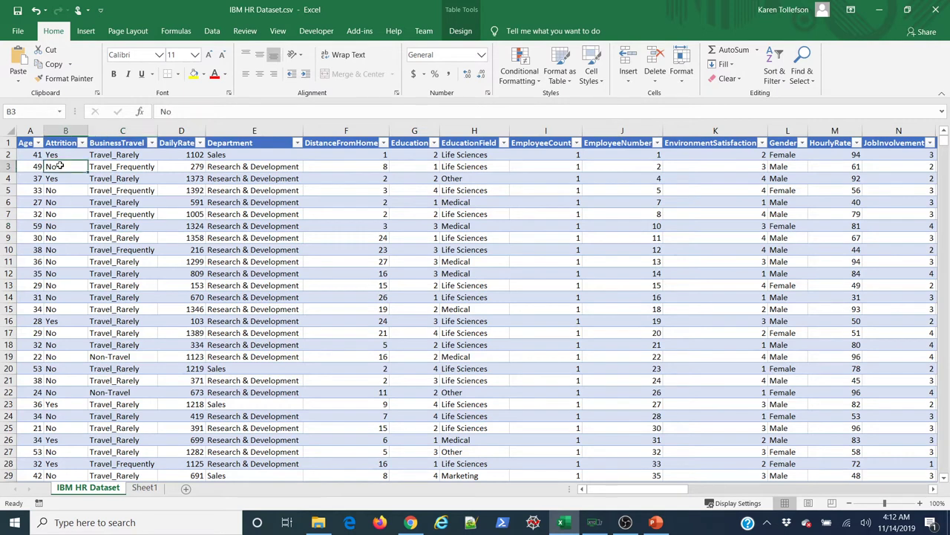
left_click(15, 132)
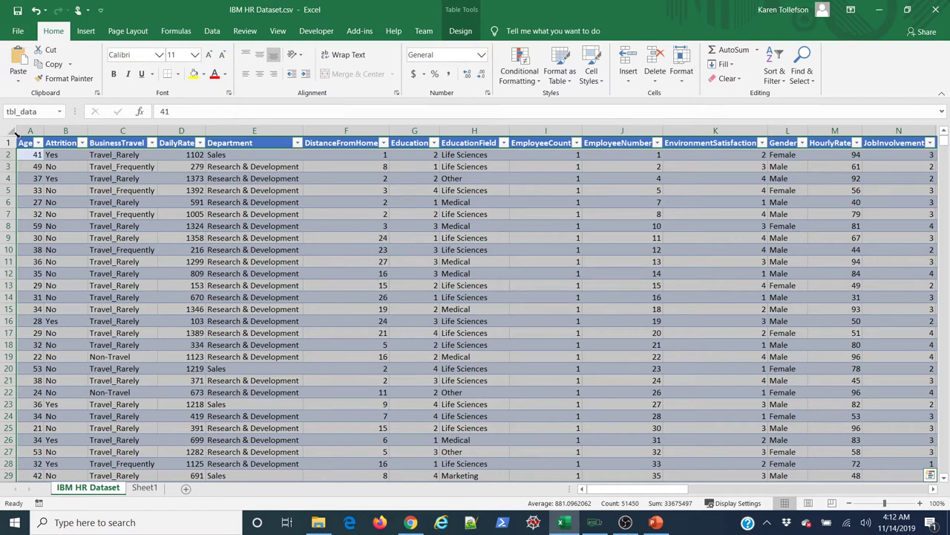
left_click(212, 31)
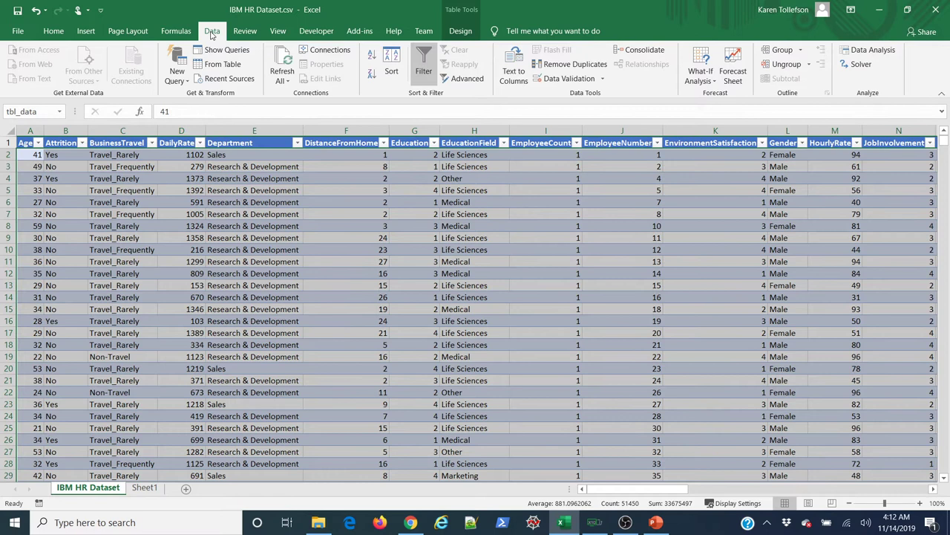
left_click(583, 65)
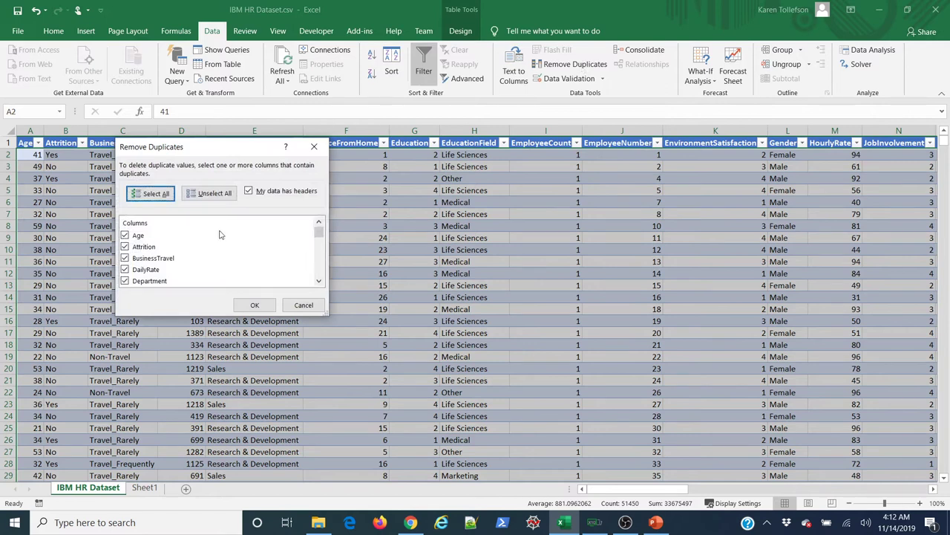
- Look through the columns offered for the duplicate check, and switch "My data has headers" off and back on
scroll(176, 238, "down", 10)
scroll(177, 238, "up", 10)
left_click(249, 191)
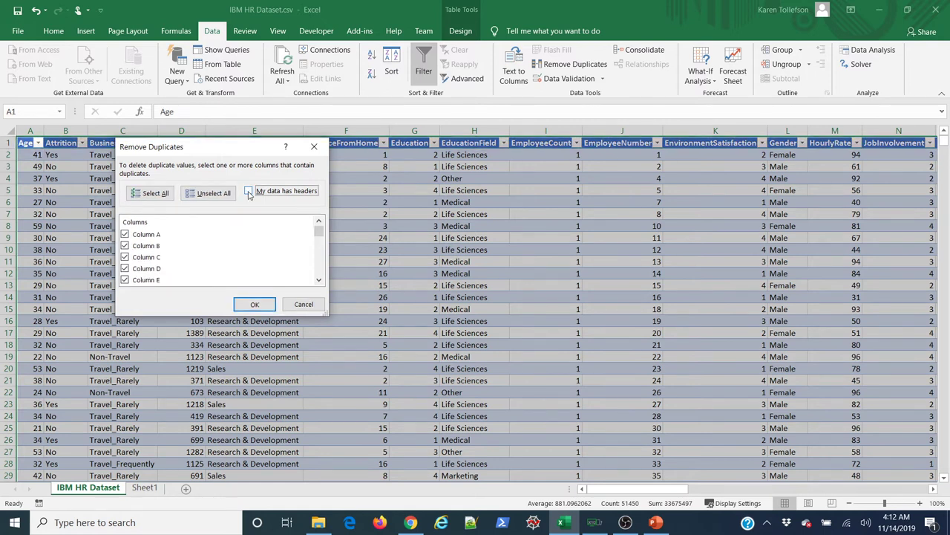
left_click(249, 190)
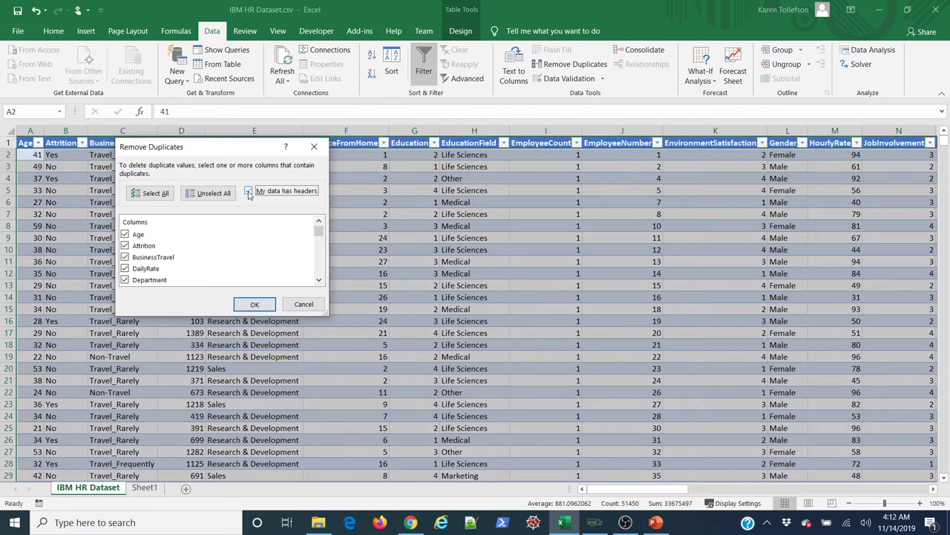
- Run the duplicate check across all columns with "My data has headers" on, and dismiss the result message
left_click(250, 191)
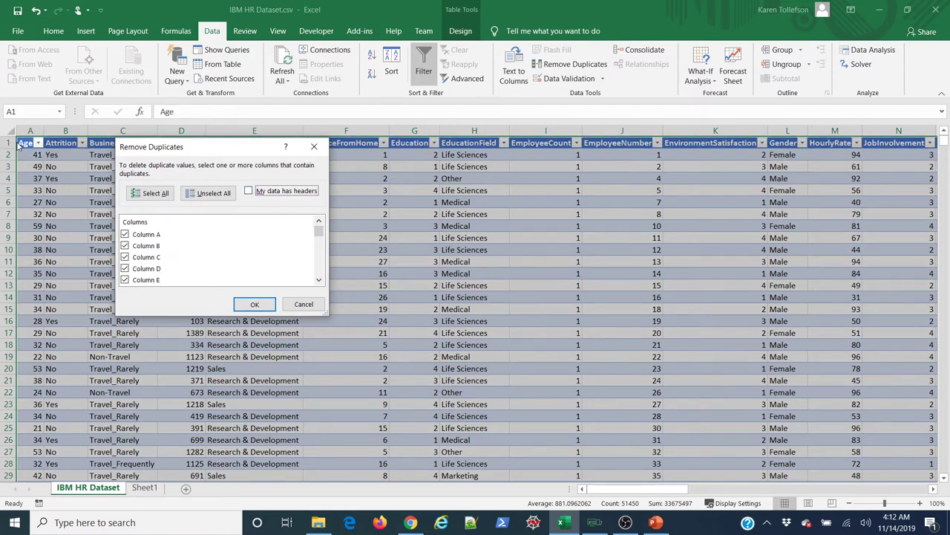
left_click(249, 192)
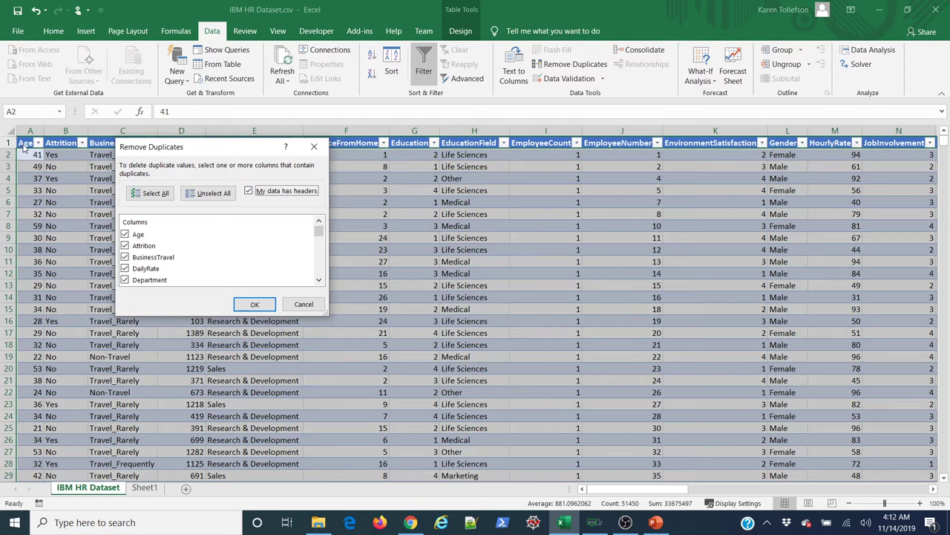
left_click(253, 304)
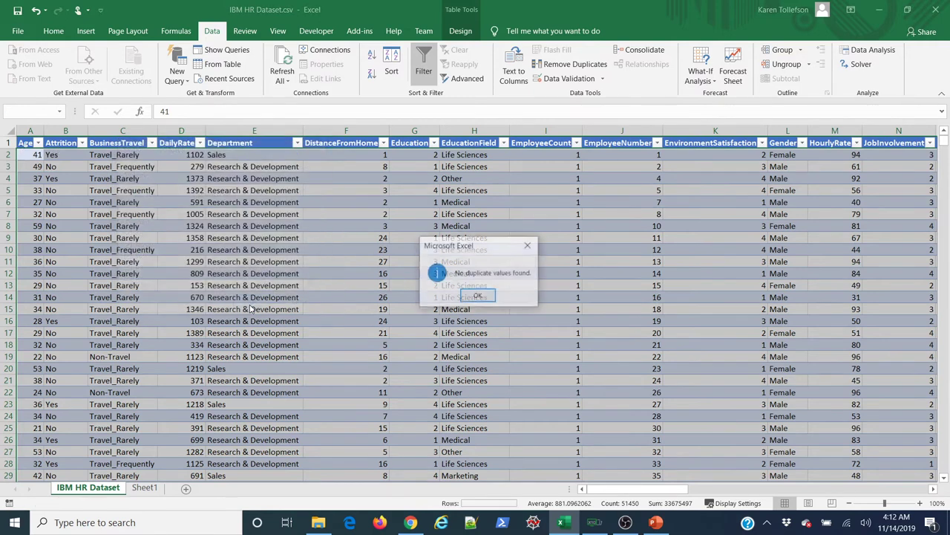
left_click(478, 296)
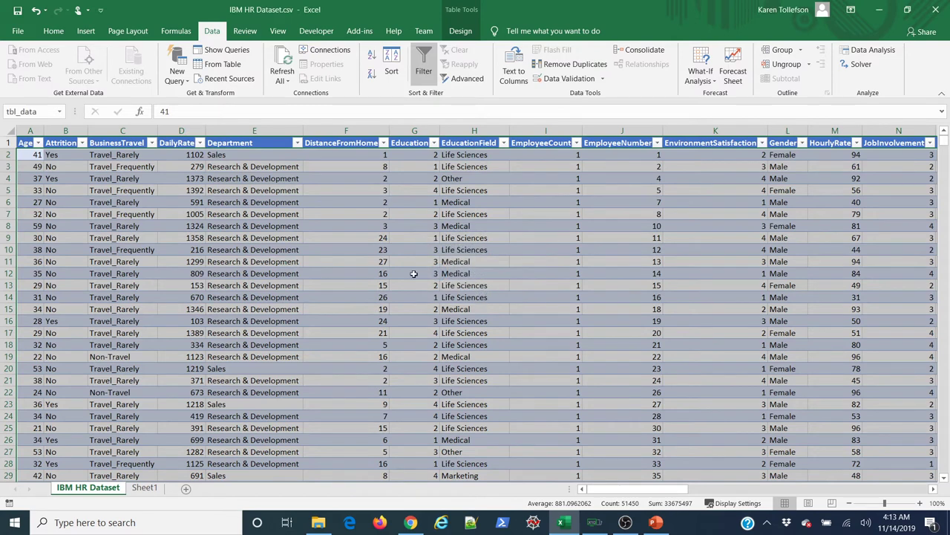
left_click(98, 214)
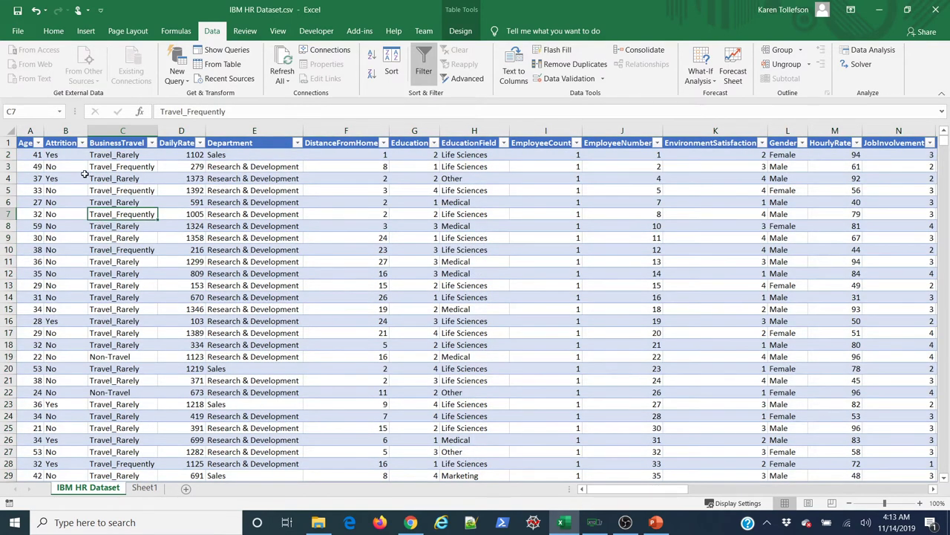
- Compare the distinct values offered in the Age filter with those in the Over18 filter, leaving both columns unfiltered
left_click(40, 143)
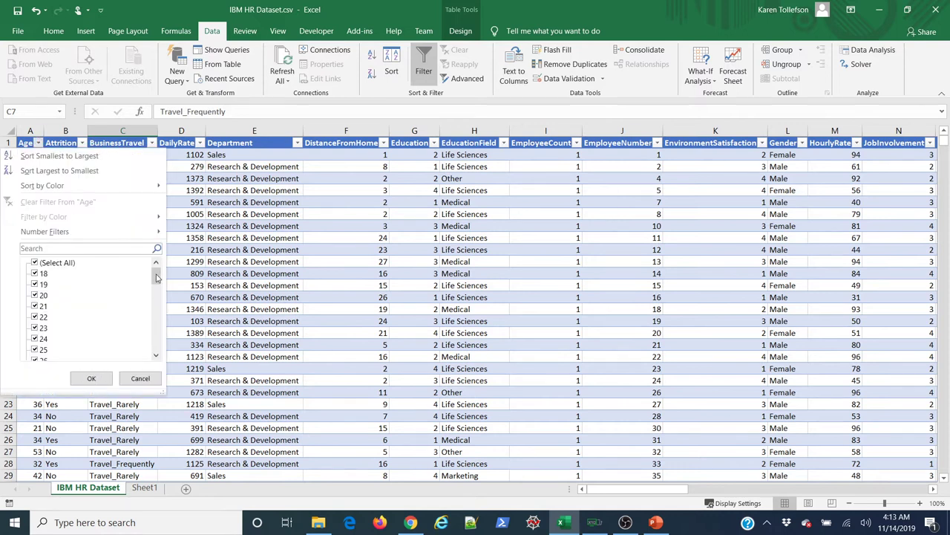
left_click_drag(156, 276, 155, 341)
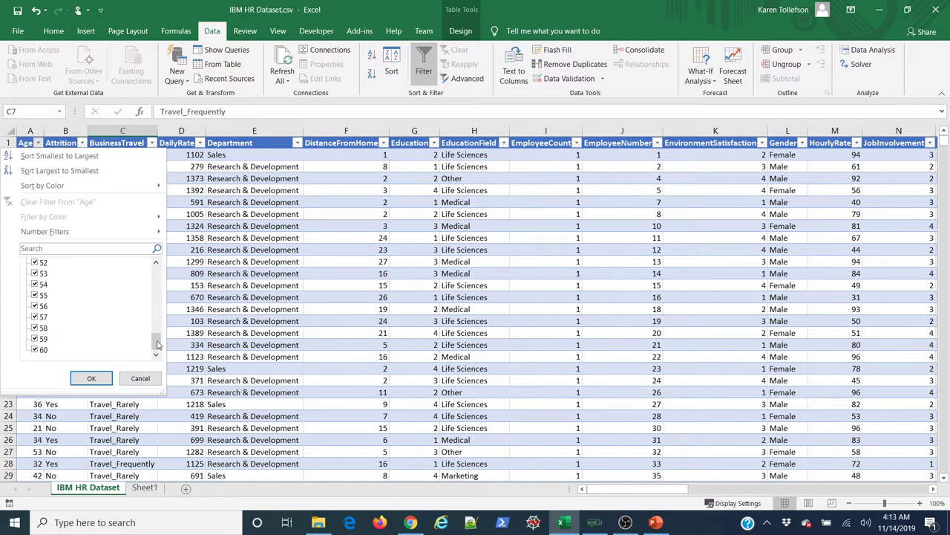
left_click(92, 378)
left_click_drag(634, 490, 738, 489)
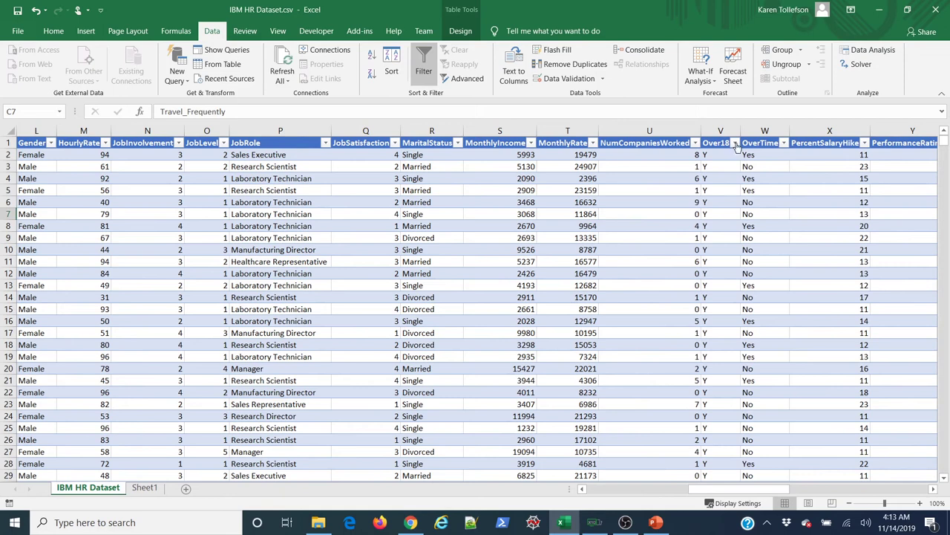
left_click(735, 143)
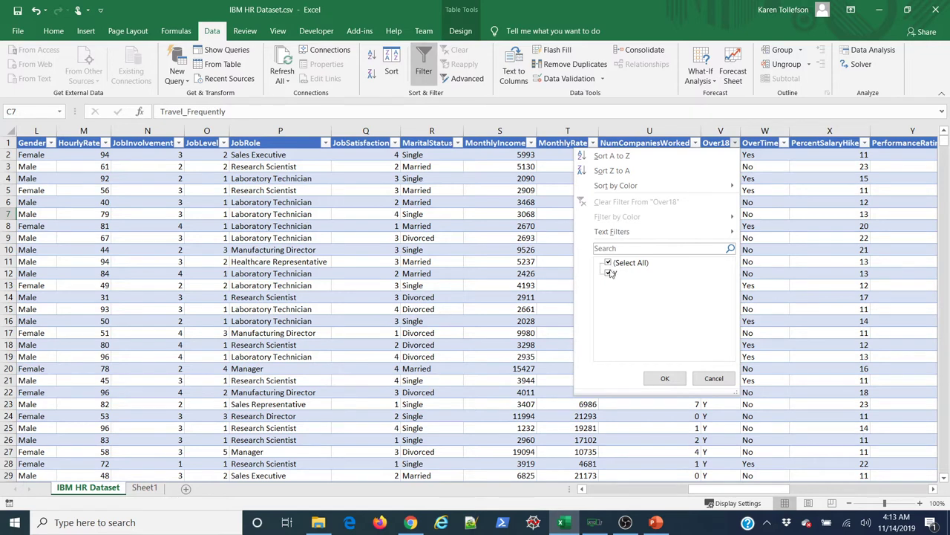
left_click(666, 379)
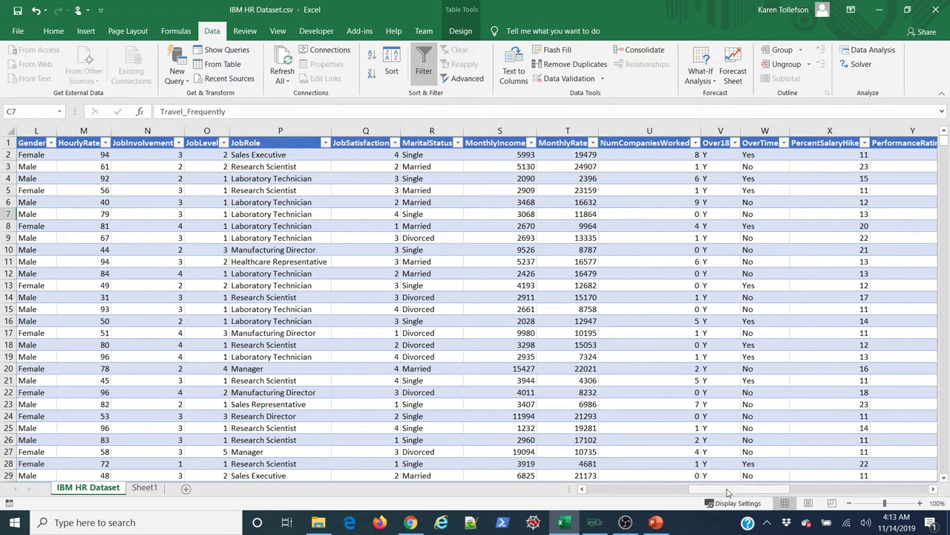
left_click_drag(728, 493, 623, 492)
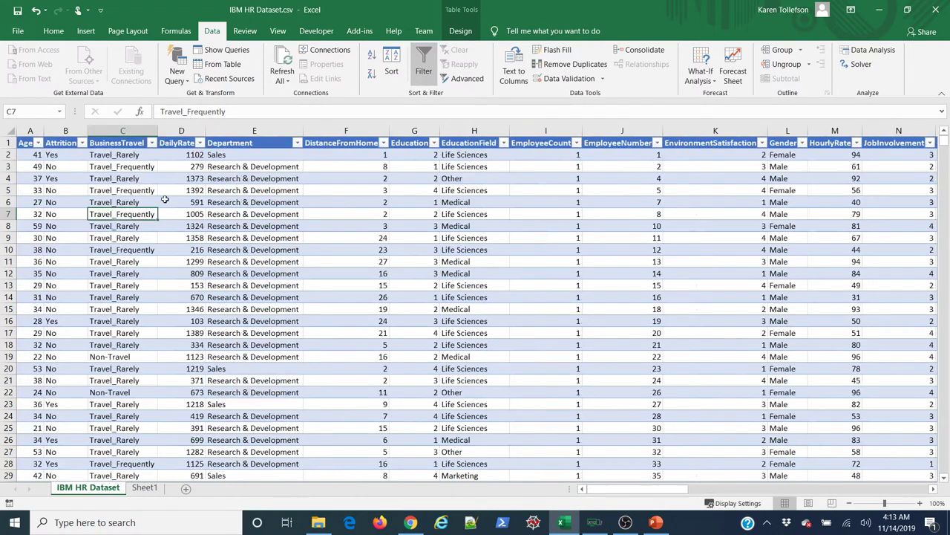
left_click(40, 142)
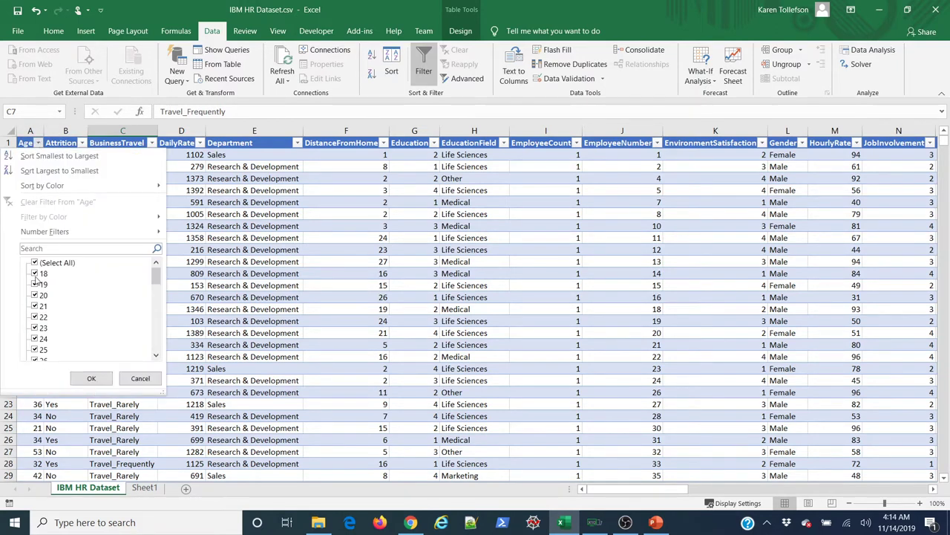
left_click(109, 379)
left_click_drag(643, 490, 780, 486)
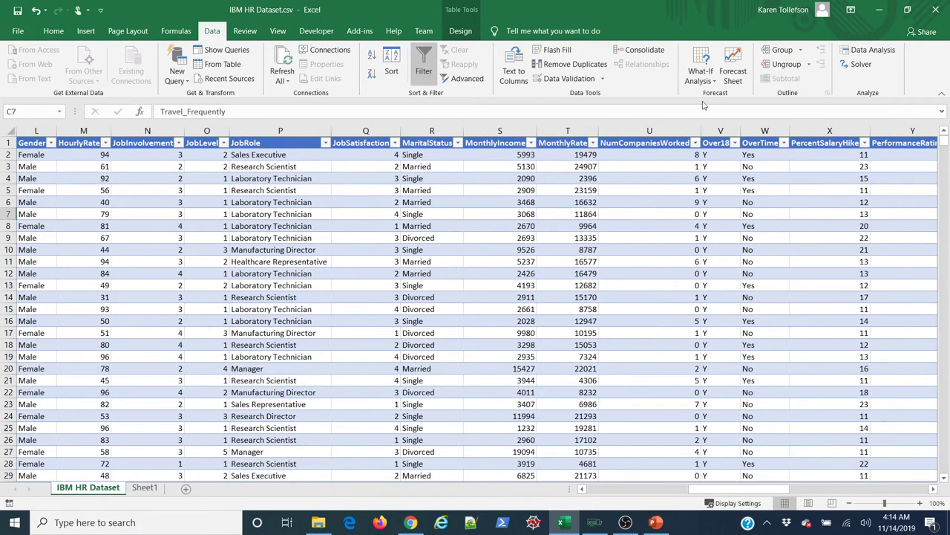
left_click(735, 143)
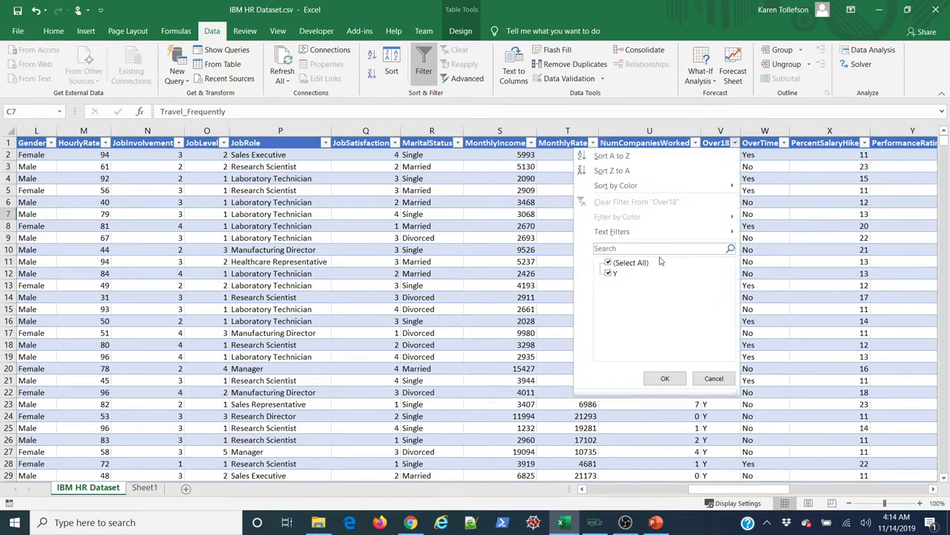
left_click(665, 379)
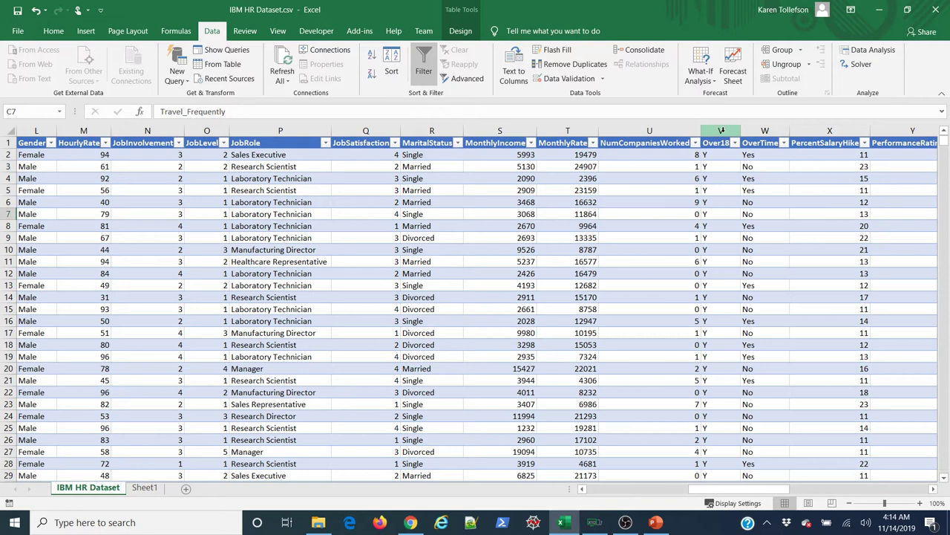
- Delete the entire Over18 column from the dataset
left_click(721, 132)
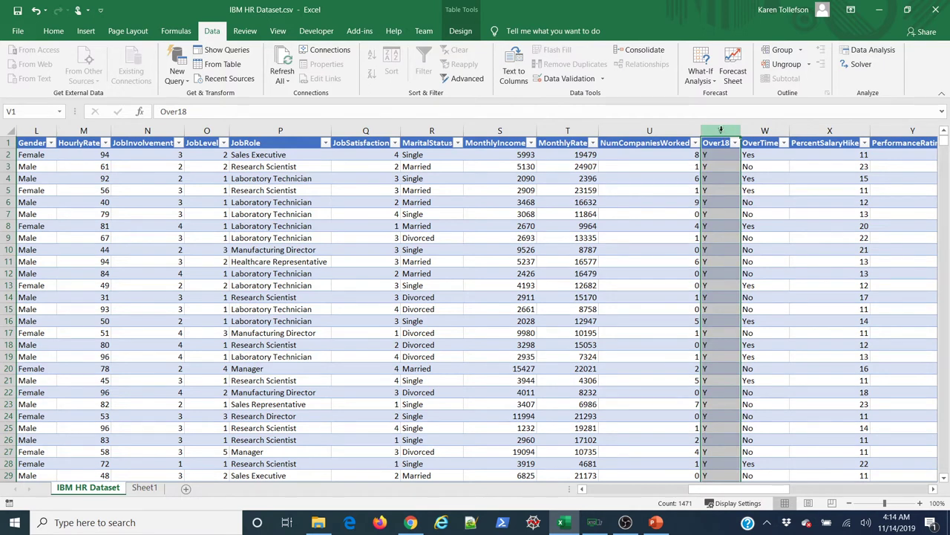
right_click(721, 131)
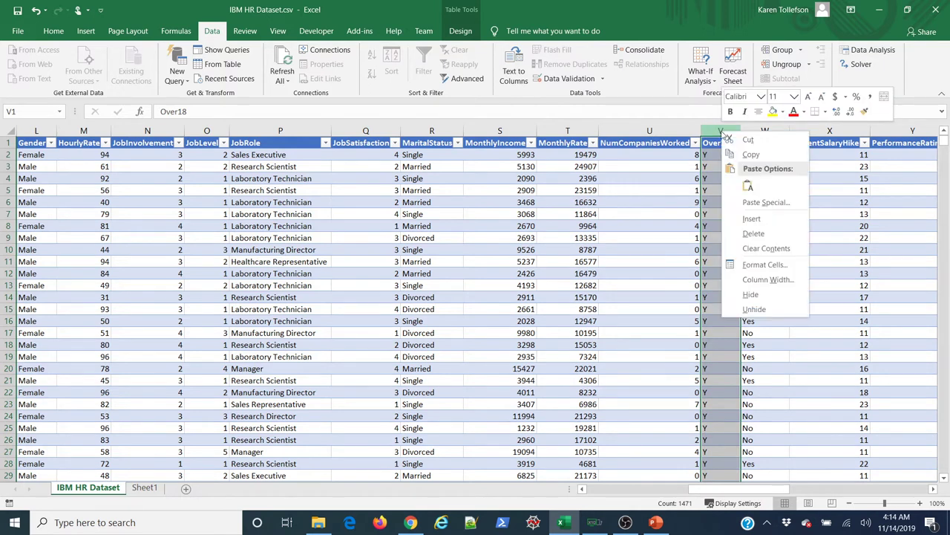
left_click(751, 233)
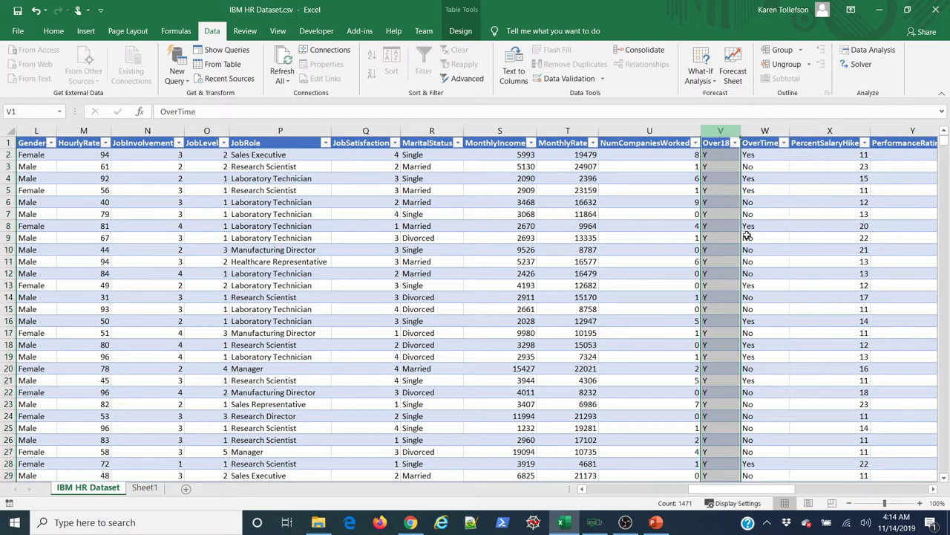
left_click(766, 213)
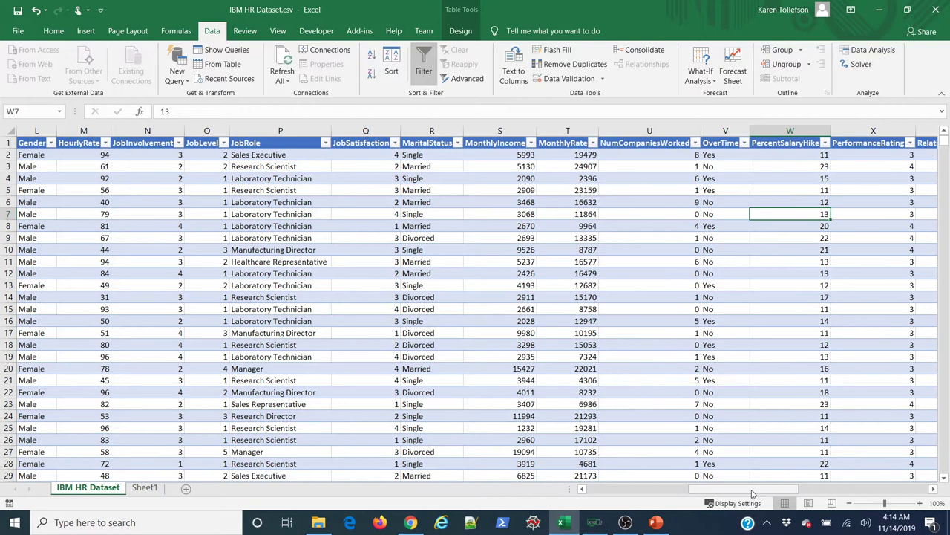
- Check the Age column's filter list through to its end for blank entries, and close it without filtering
left_click_drag(756, 490, 640, 493)
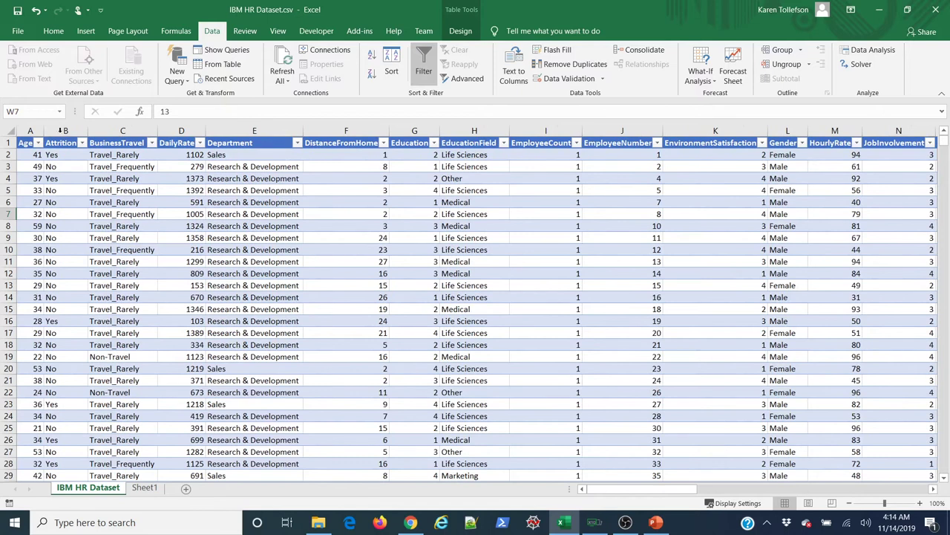
left_click(38, 143)
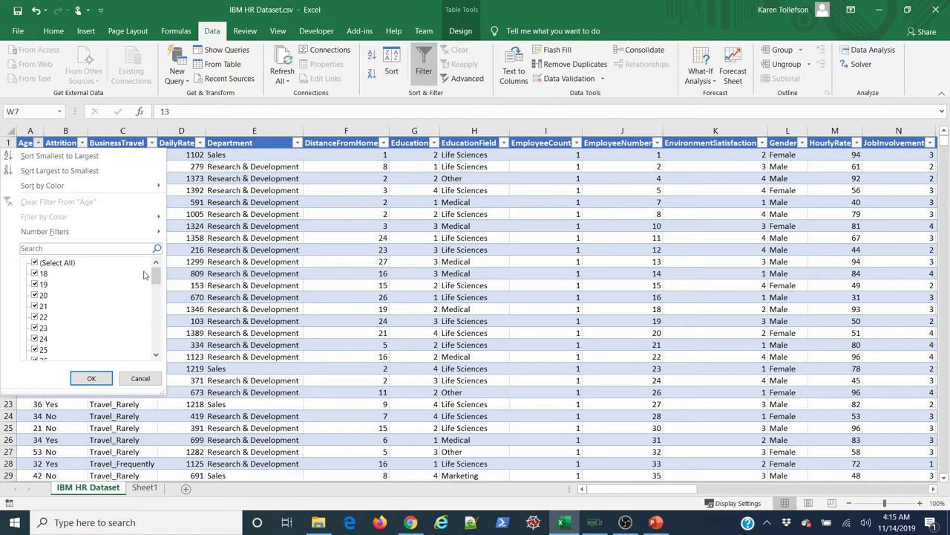
left_click_drag(153, 275, 155, 345)
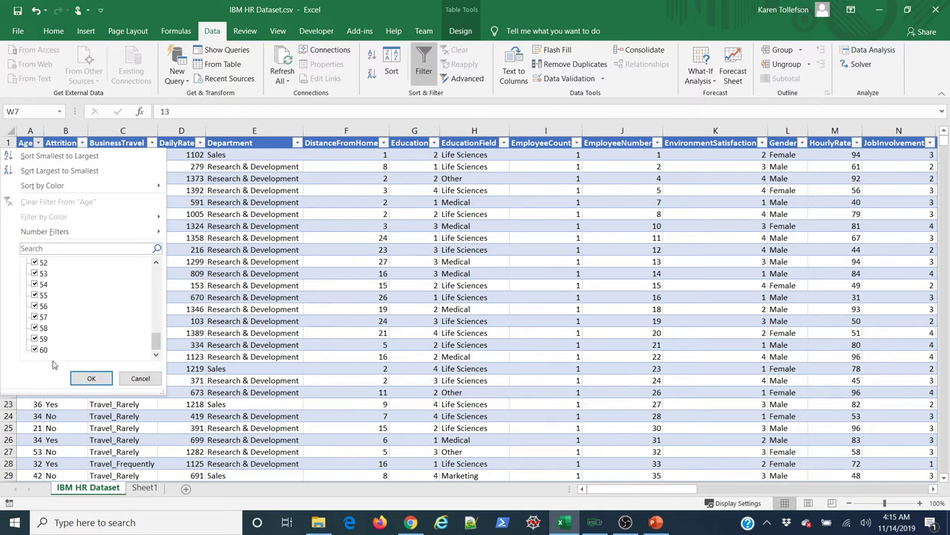
left_click(140, 381)
- Copy the age in cell A11 and clear the cell to create a missing value
left_click(39, 261)
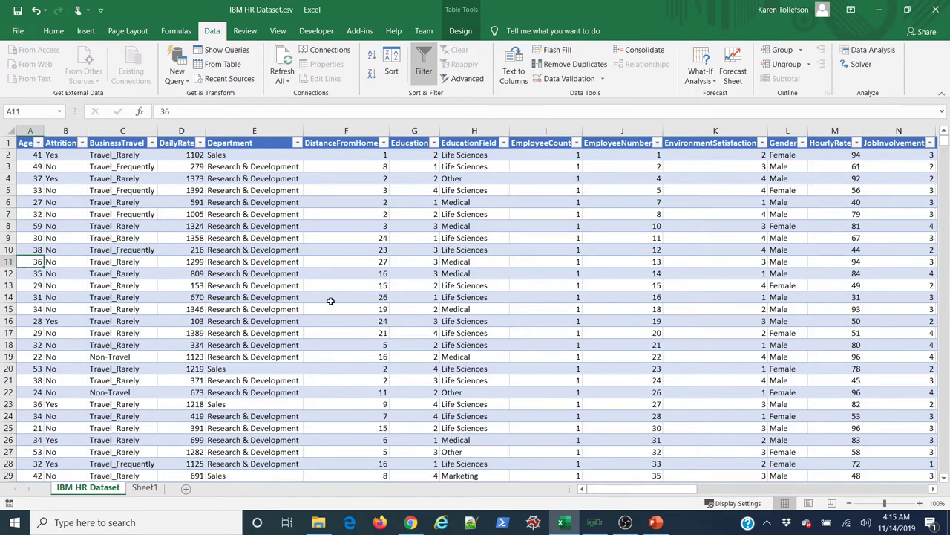
key("ctrl+c")
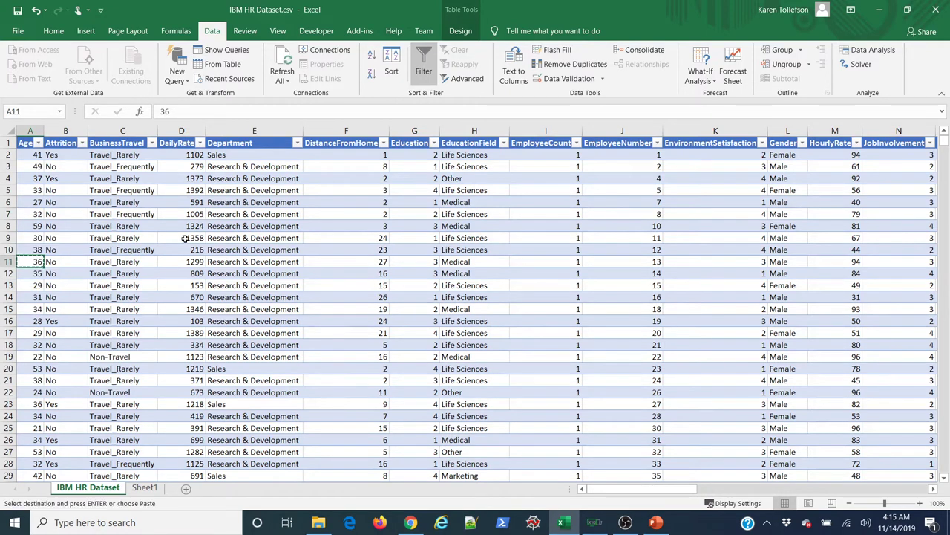
key("Delete")
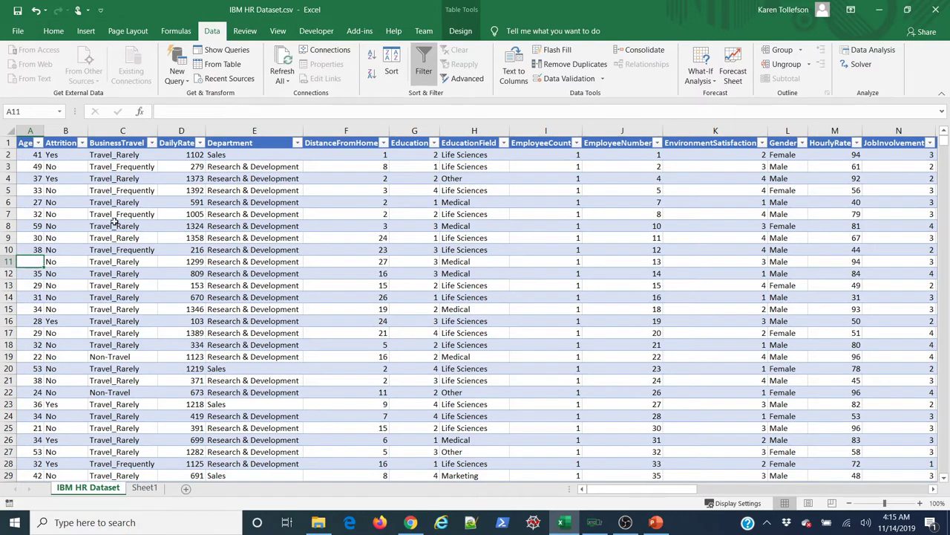
- Filter the Age column to show only the records with blanks
left_click(39, 143)
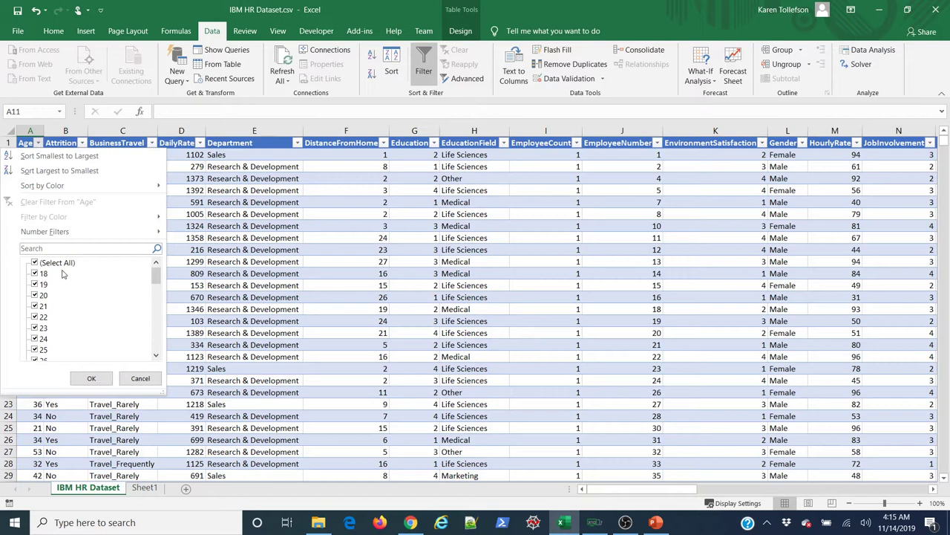
mouse_move(157, 276)
left_mouse_down()
mouse_move(157, 342)
mouse_move(156, 275)
mouse_move(151, 280)
left_mouse_up()
left_click(37, 263)
left_click_drag(157, 278, 156, 341)
left_click(36, 350)
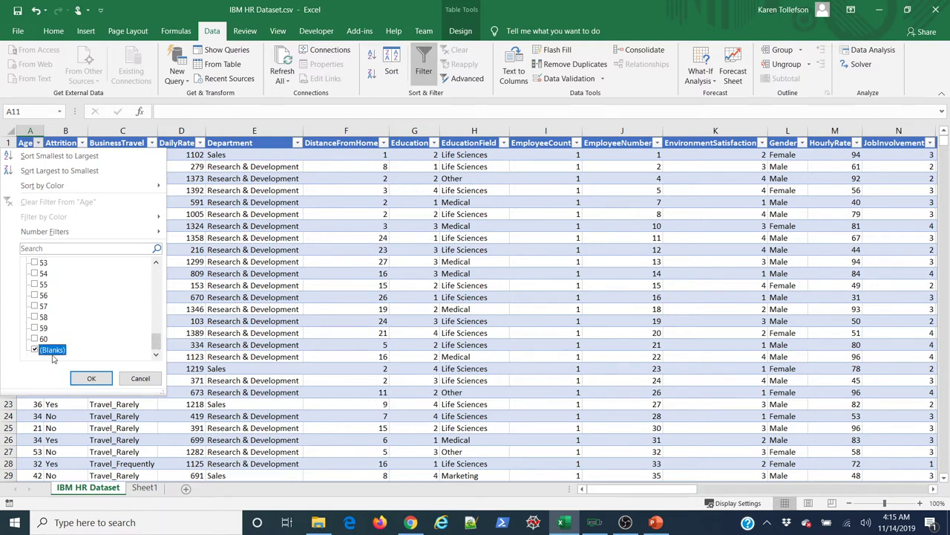
left_click(89, 378)
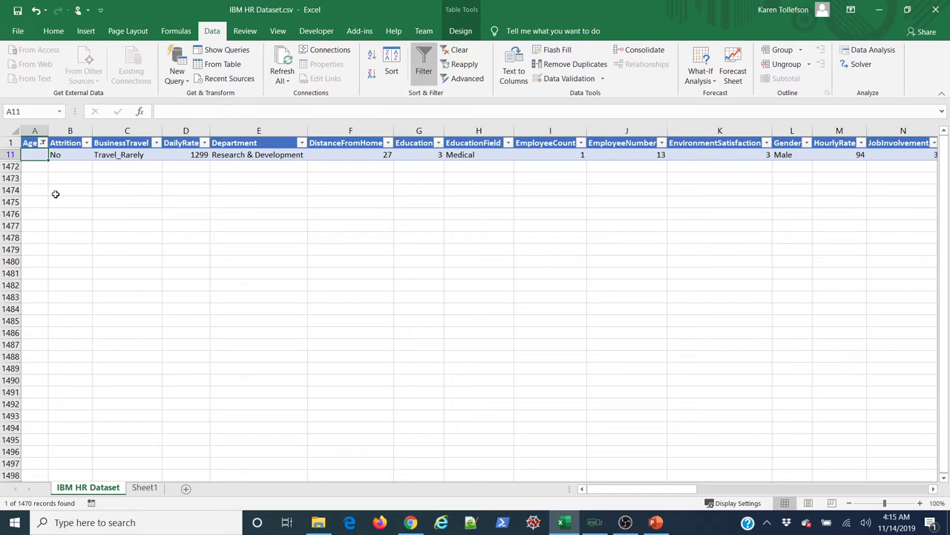
- Show all Age values again and enter 36 in the empty cell A11
left_click(43, 144)
left_click(34, 263)
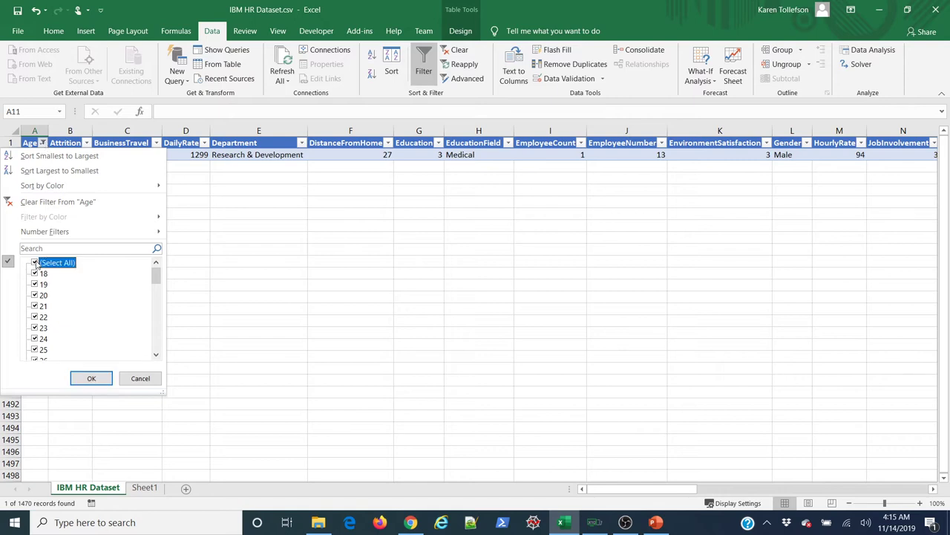
left_click(90, 378)
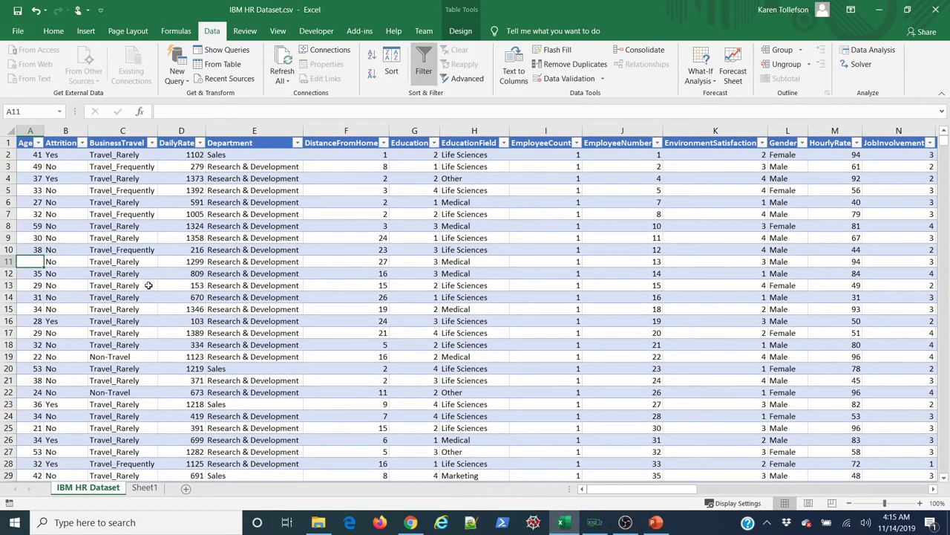
type("36")
key("Return")
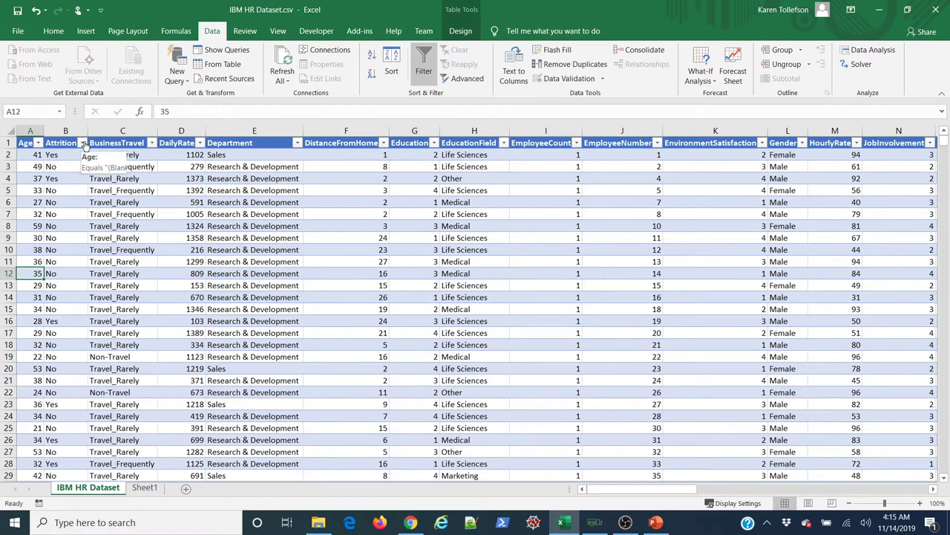
- Check the filter lists of the Attrition and BusinessTravel columns for blank or inconsistent values, leaving both unfiltered
left_click(65, 166)
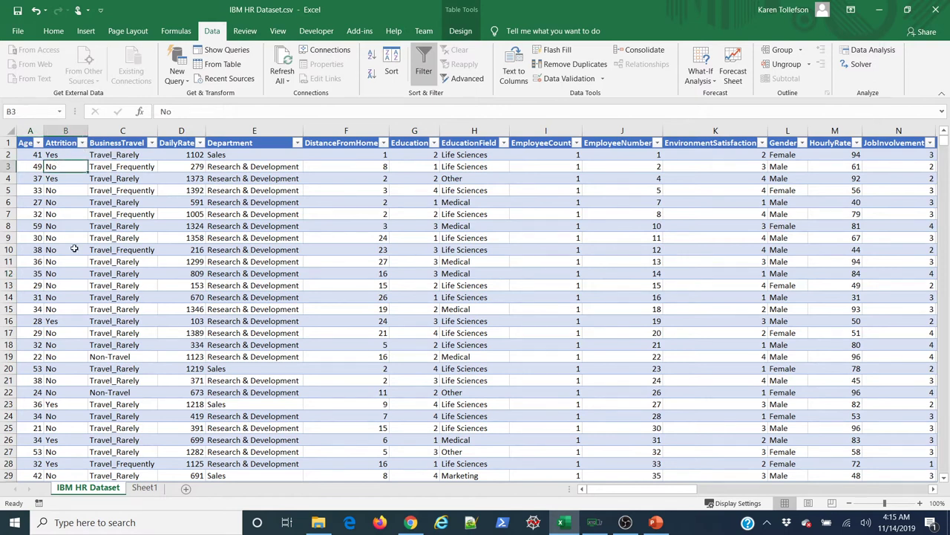
left_click(83, 142)
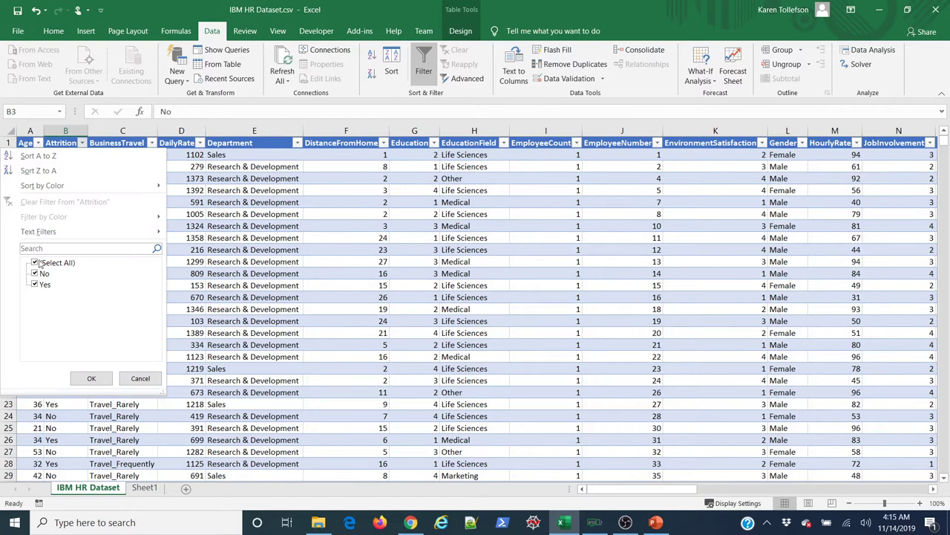
left_click(91, 379)
left_click(152, 142)
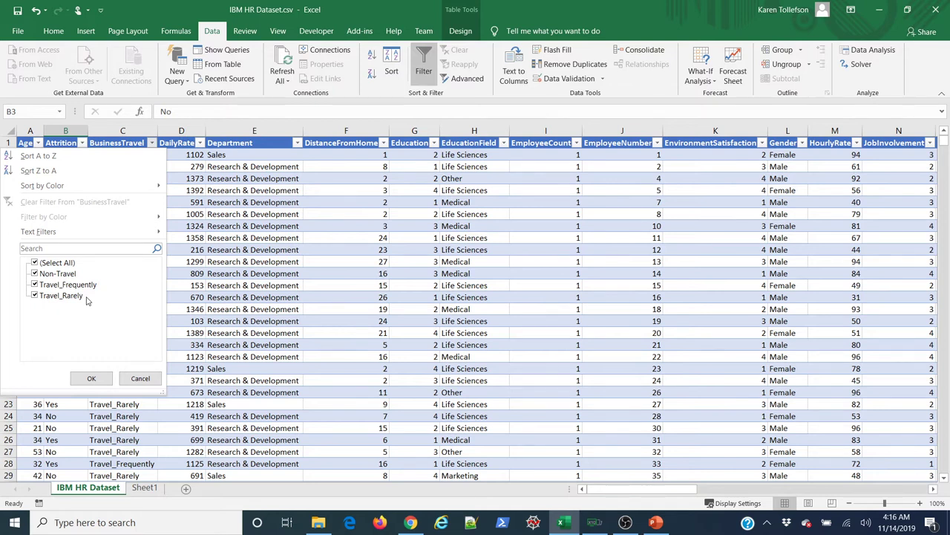
left_click(80, 380)
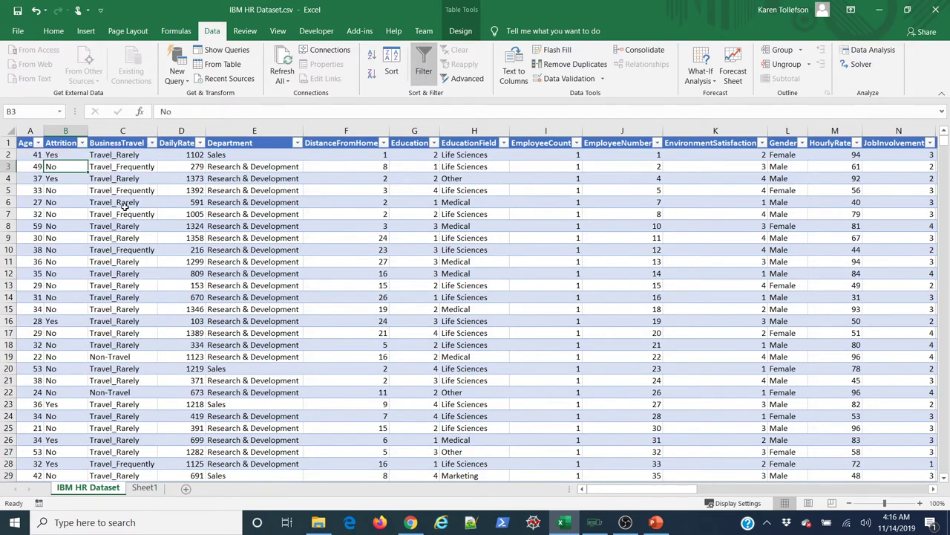
- Check the filter lists of the DailyRate, Department and DistanceFromHome columns for blank or inconsistent values, leaving them unfiltered
left_click(199, 143)
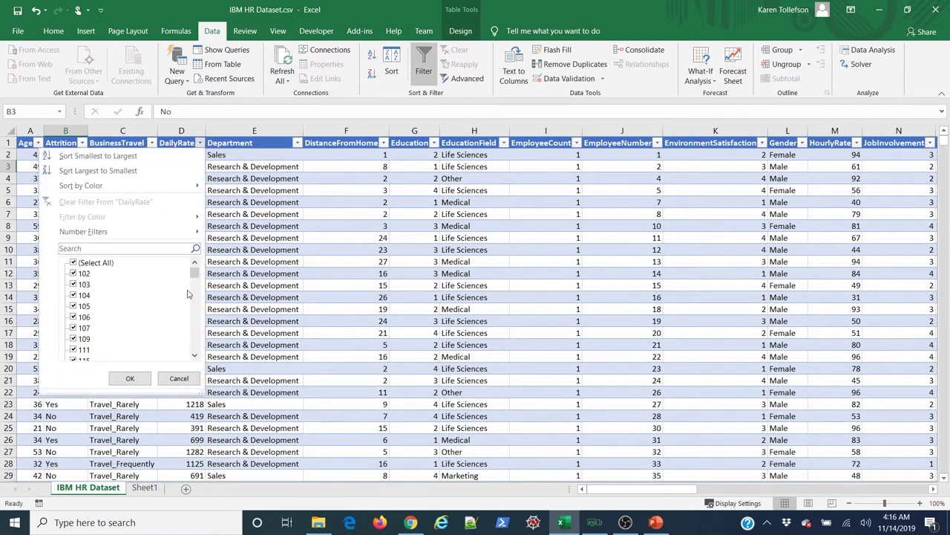
mouse_move(197, 276)
left_mouse_down()
mouse_move(197, 356)
mouse_move(197, 273)
left_mouse_up()
left_click(131, 379)
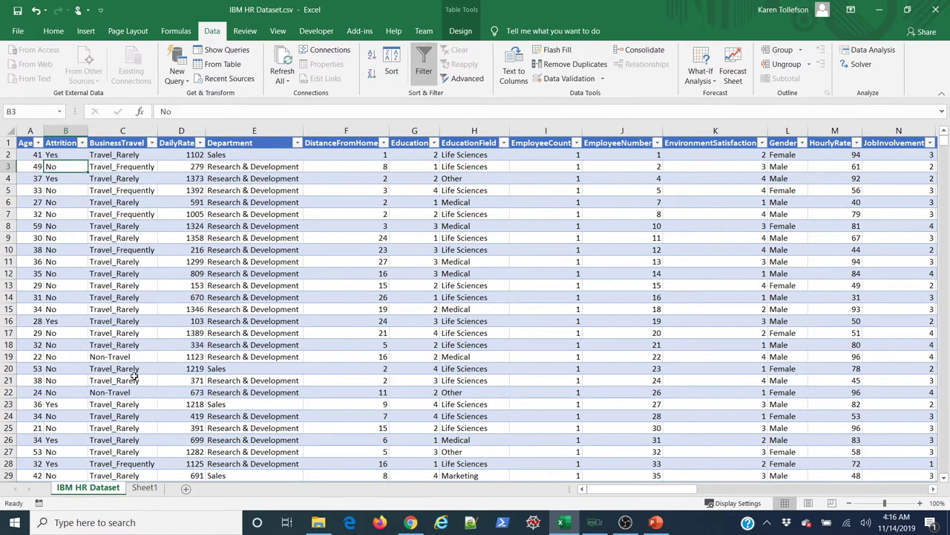
left_click(297, 144)
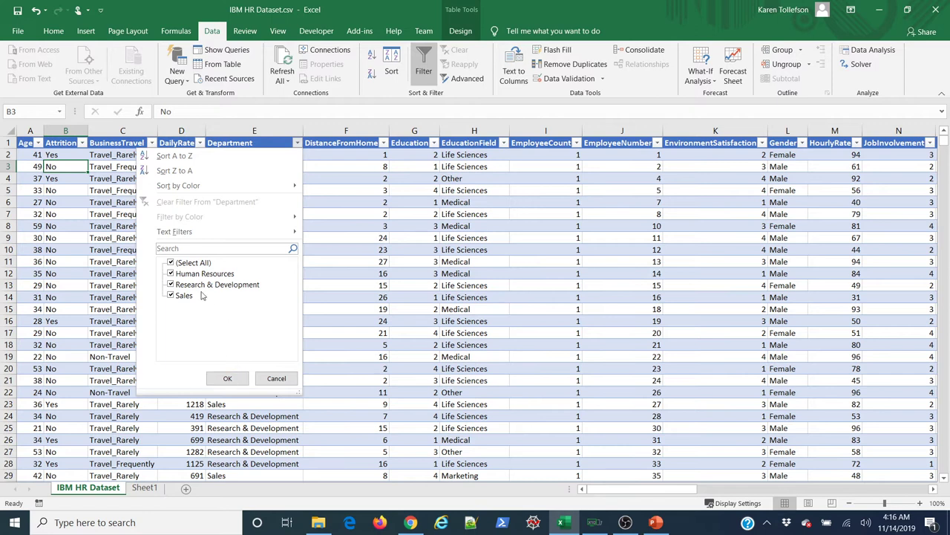
left_click(222, 378)
left_click(383, 143)
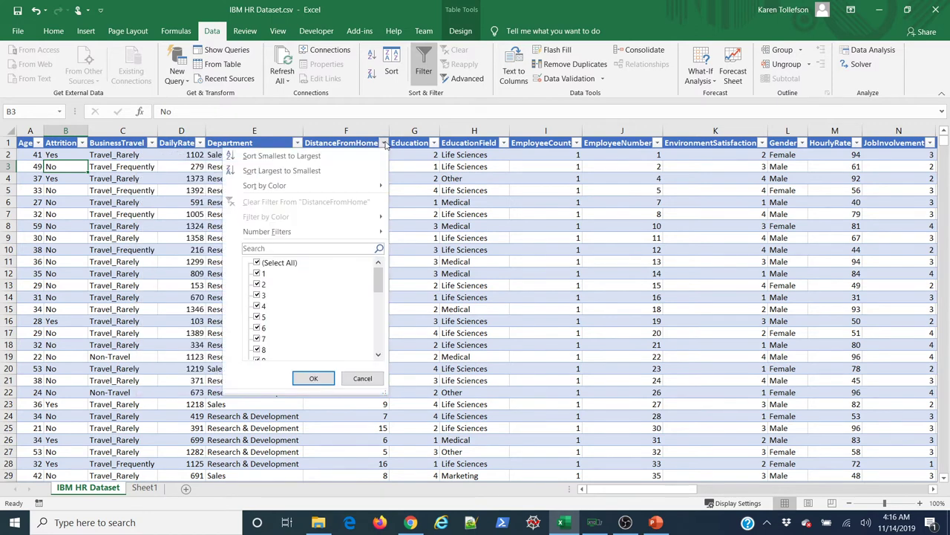
left_click_drag(381, 285, 381, 342)
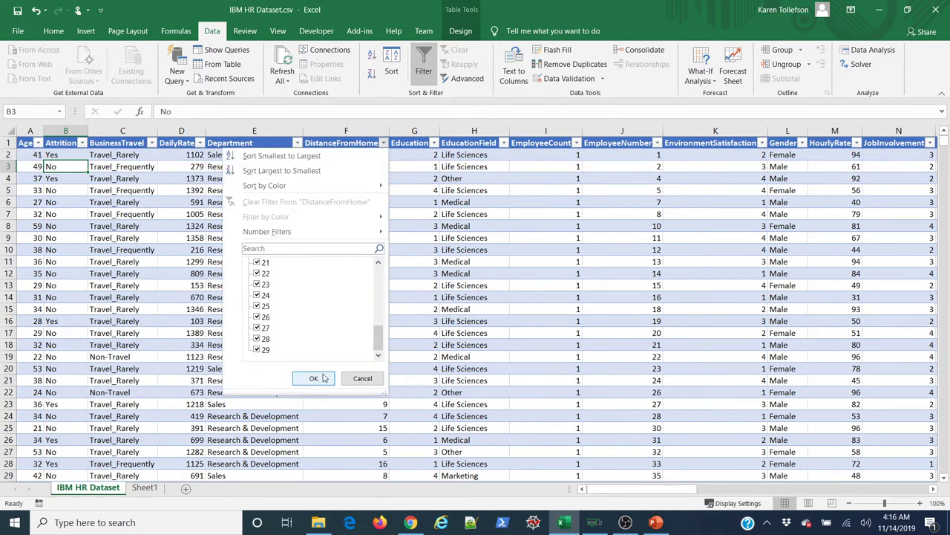
left_click(313, 378)
- Inspect the distinct values of the Education, EducationField and EmployeeCount columns in their filter lists without filtering
left_click(434, 143)
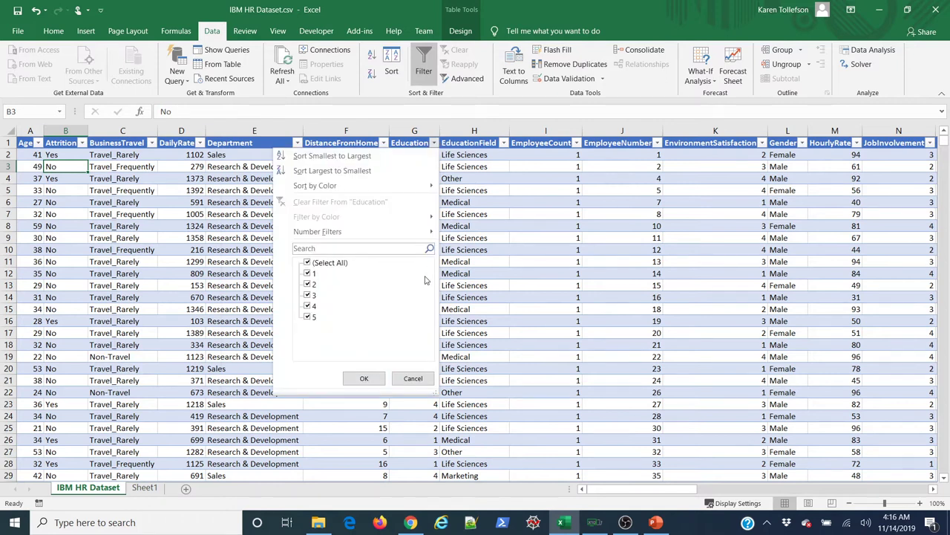
left_click(364, 378)
left_click(503, 143)
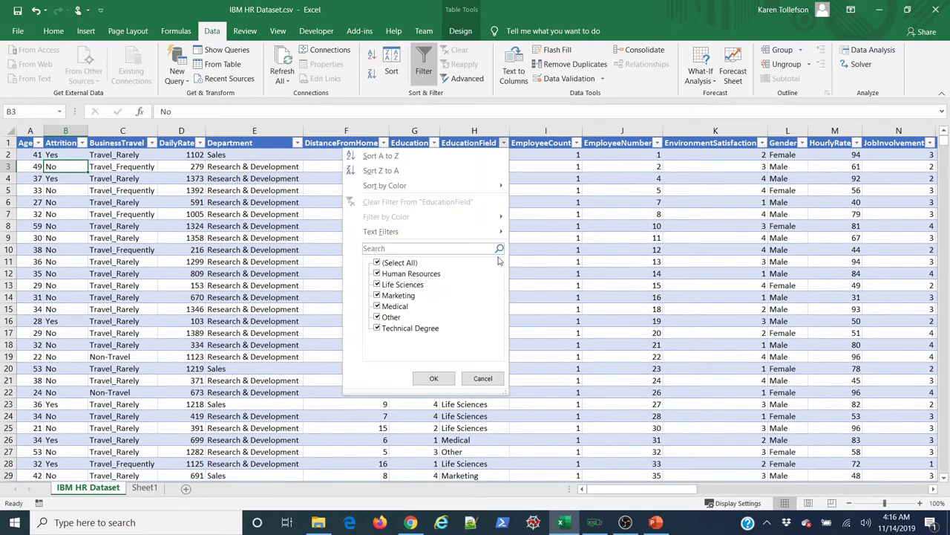
left_click(438, 378)
left_click(576, 142)
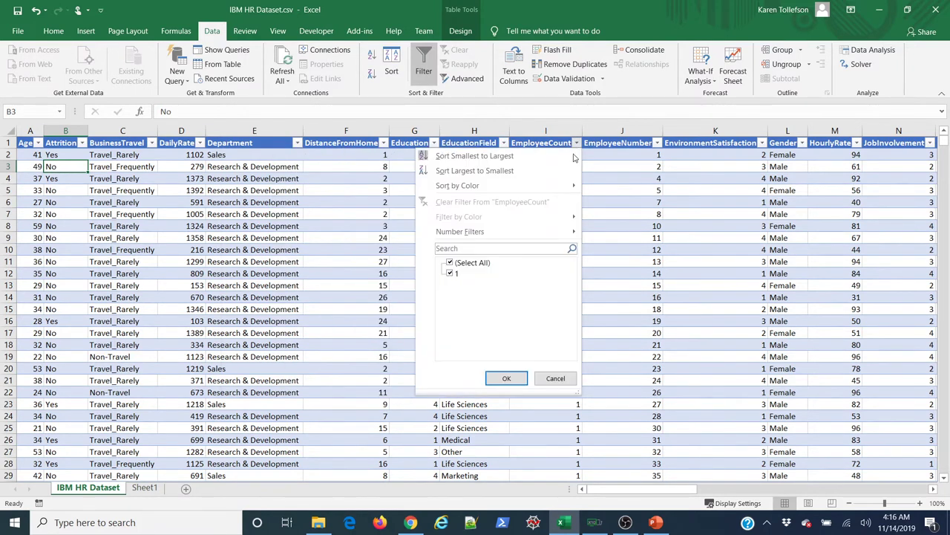
left_click(524, 380)
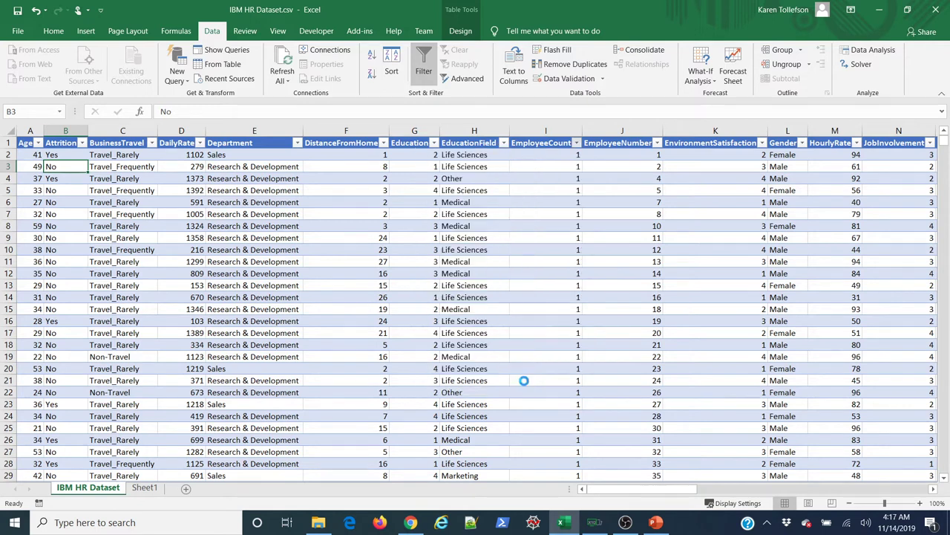
- Delete the EmployeeCount column from the table
left_click(527, 129)
right_click(527, 130)
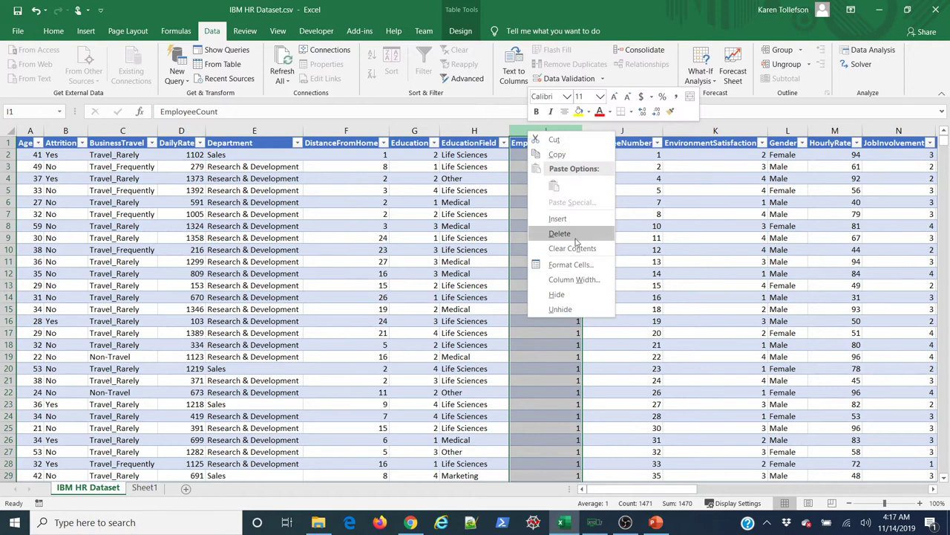
left_click(530, 129)
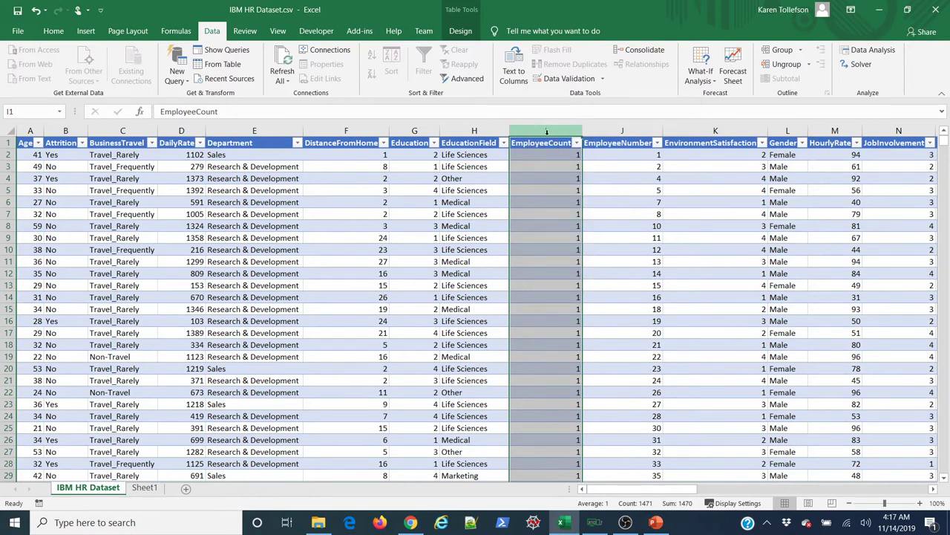
right_click(543, 129)
left_click(574, 233)
left_click(574, 233)
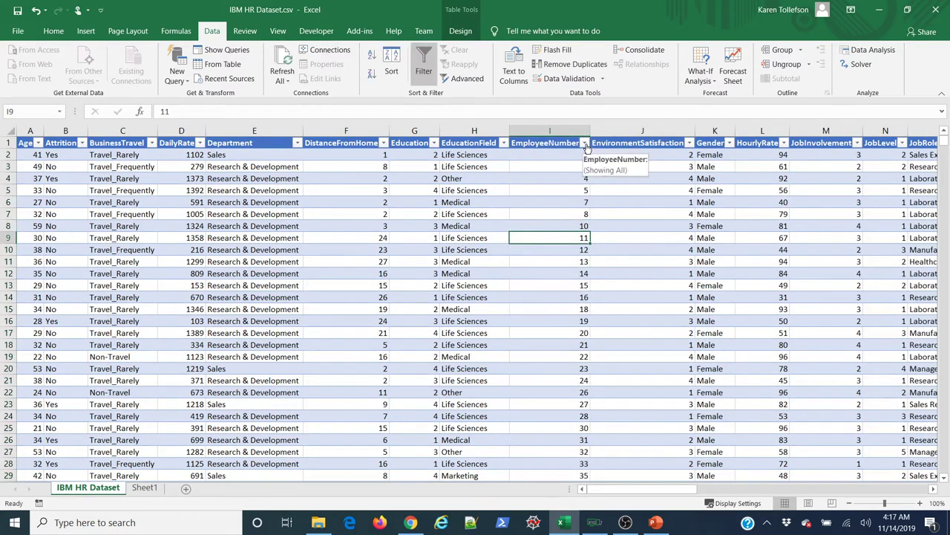
- Look through the EmployeeNumber column's filter list for blank or irregular entries, keeping all values shown
left_click(585, 142)
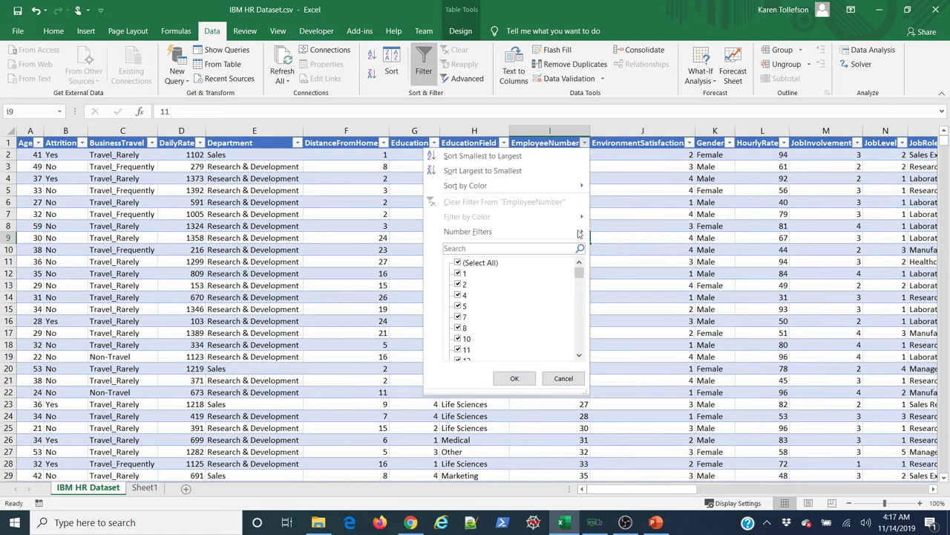
left_click(515, 378)
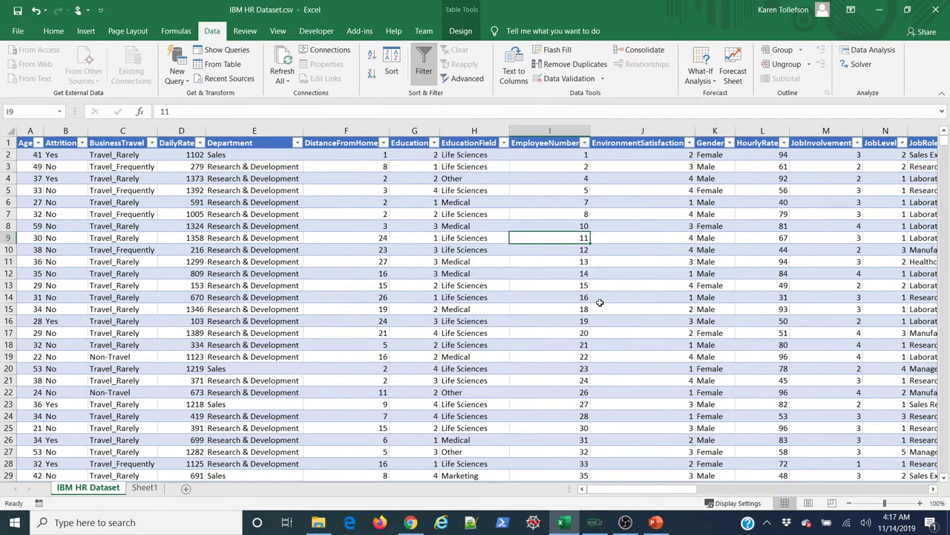
left_click(585, 143)
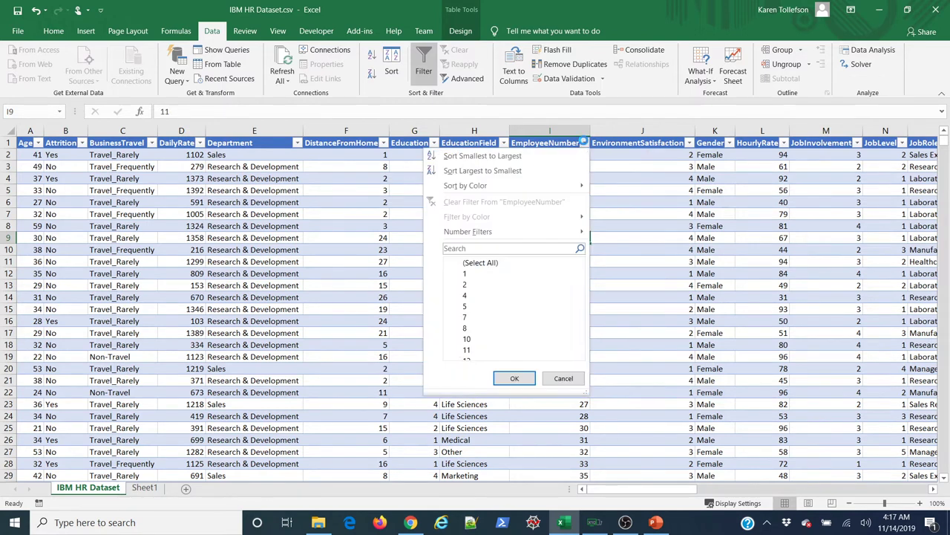
mouse_move(580, 273)
left_mouse_down()
mouse_move(580, 338)
mouse_move(580, 267)
left_mouse_up()
left_click(514, 378)
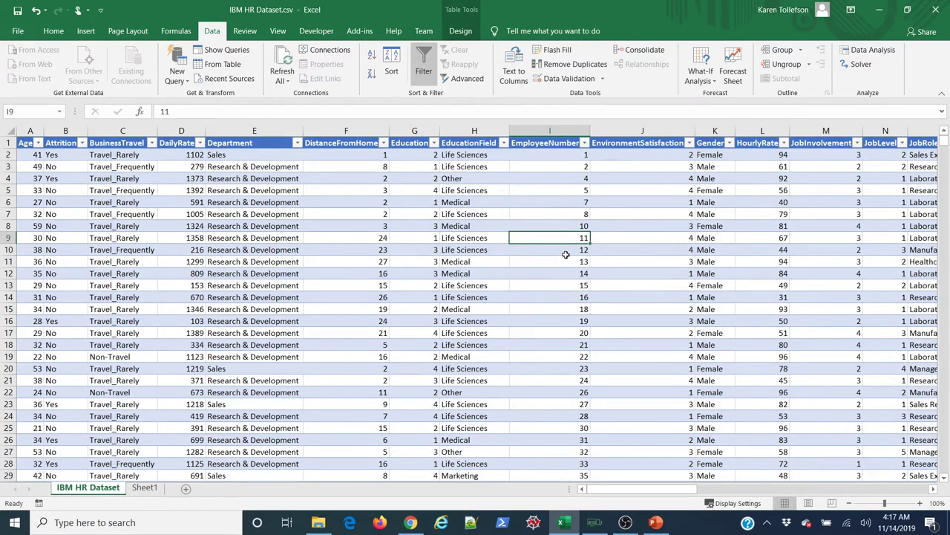
- Delete the EmployeeNumber column from the table
left_click(554, 131)
right_click(554, 133)
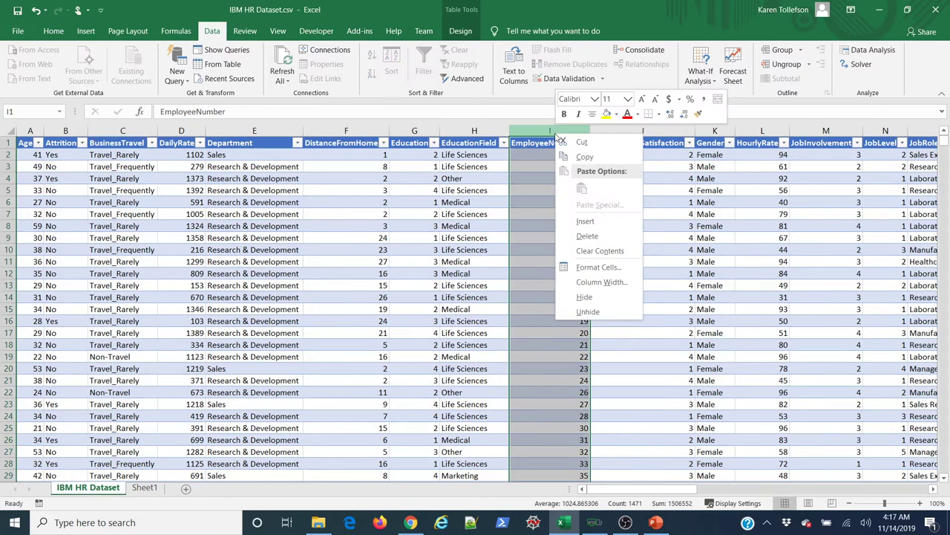
left_click(587, 236)
left_click(584, 191)
- Check the filter lists of the EnvironmentSatisfaction, Gender and HourlyRate columns for blank or inconsistent values without filtering
left_click(607, 142)
left_click(607, 143)
left_click(648, 142)
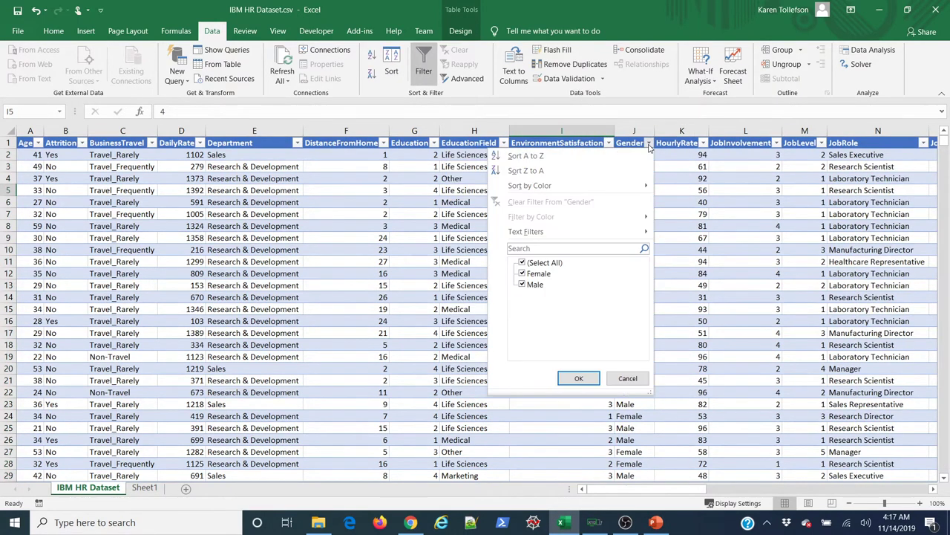
left_click(627, 378)
left_click(703, 143)
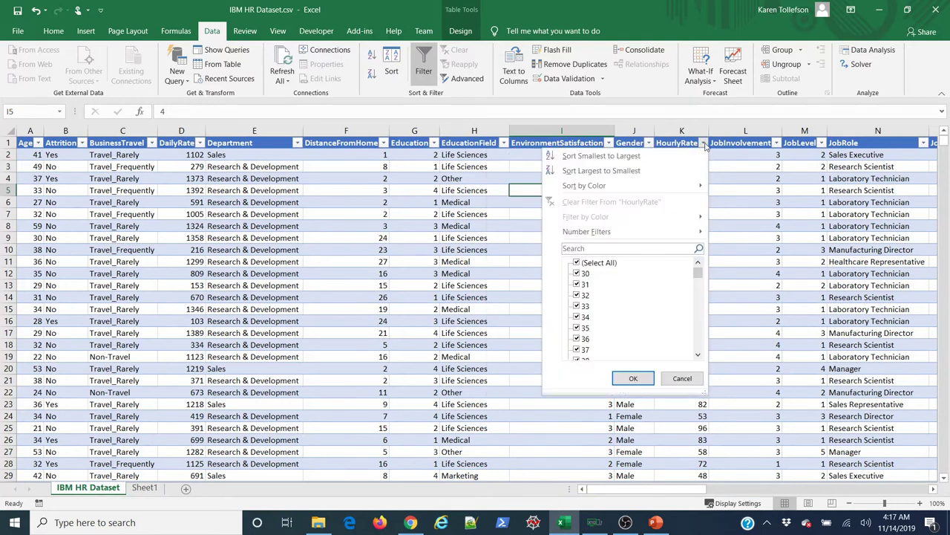
scroll(691, 297, "down", 5)
left_click(682, 378)
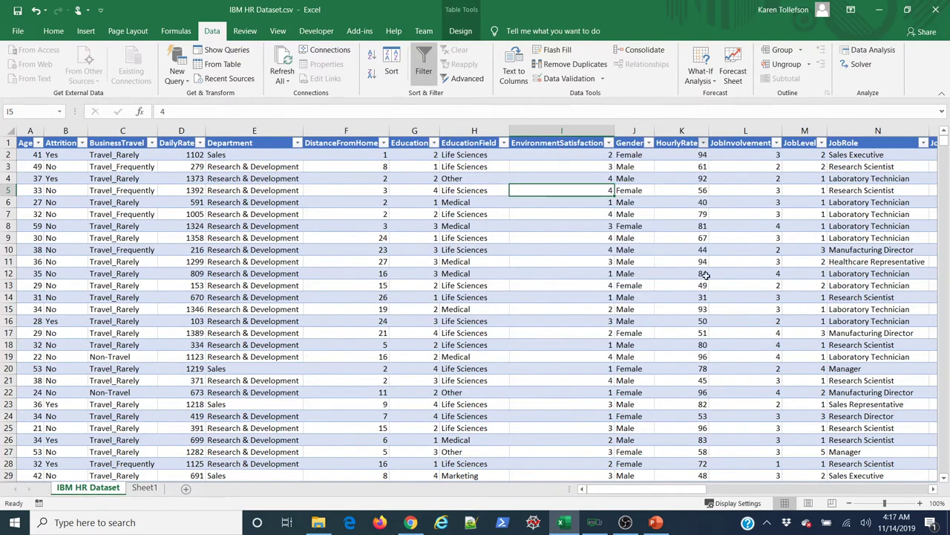
- Review the filter lists of the JobInvolvement, JobLevel and JobRole columns for blanks or inconsistent entries, leaving them unfiltered
left_click(776, 142)
left_click(736, 377)
left_click(823, 142)
left_click(755, 378)
left_click(932, 488)
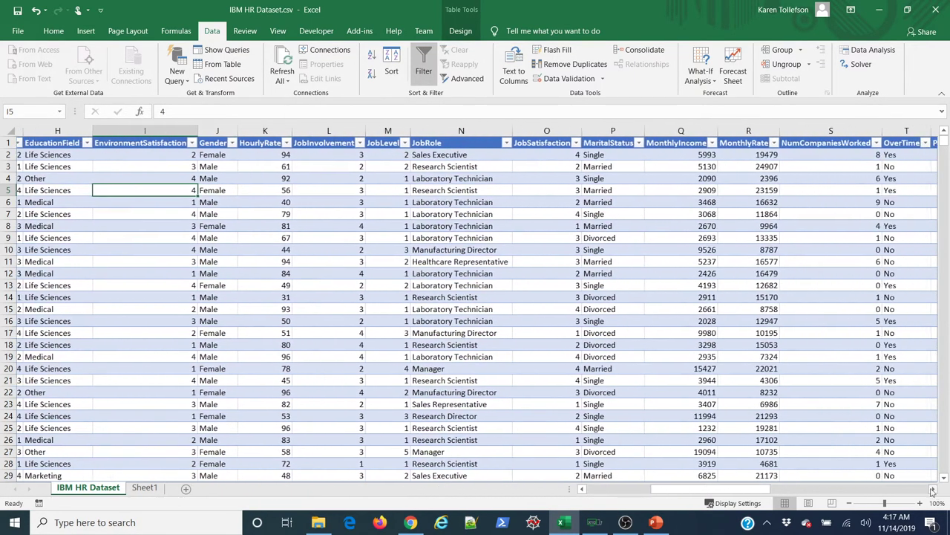
left_click(500, 142)
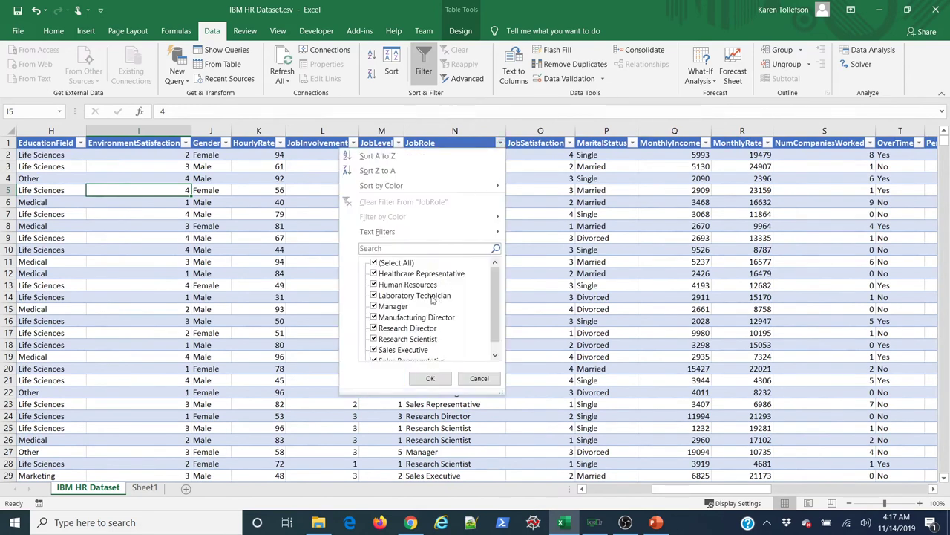
left_click_drag(496, 279, 492, 297)
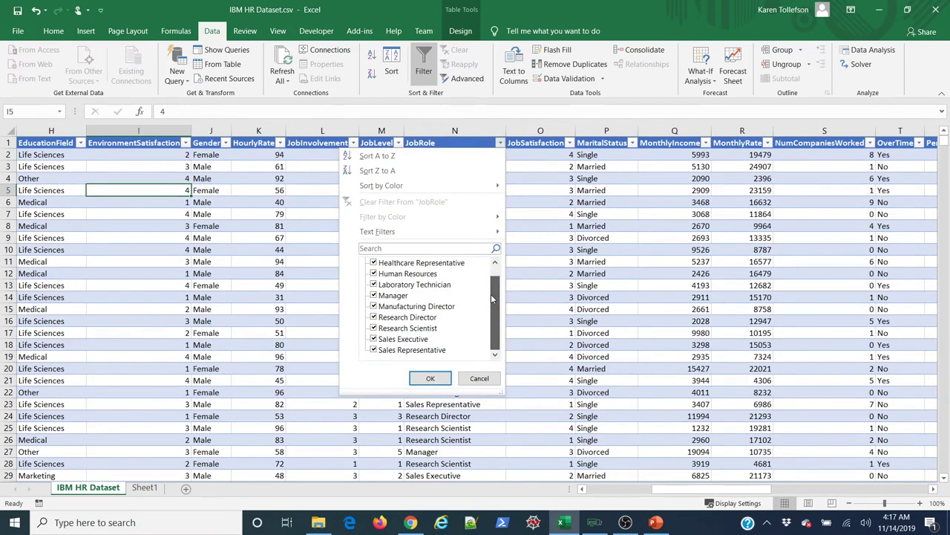
left_click_drag(496, 312, 493, 307)
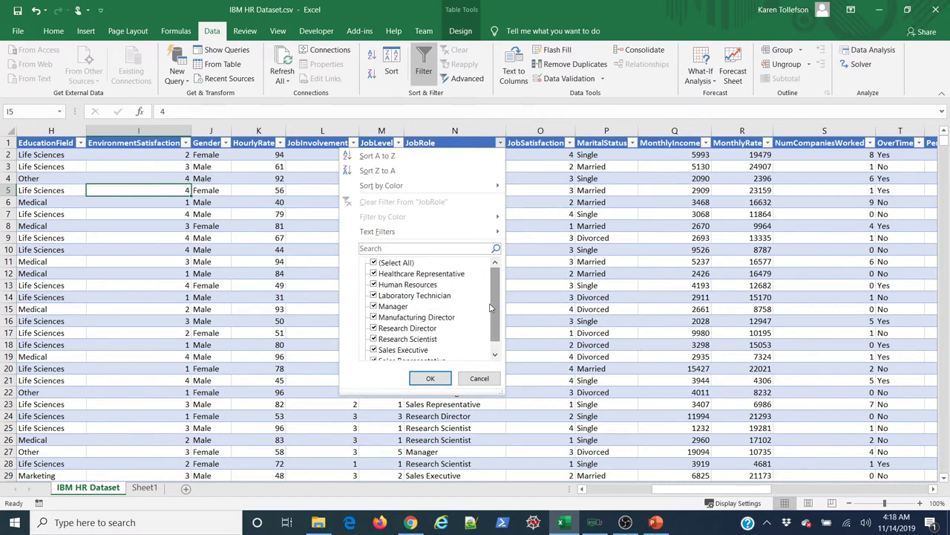
left_click(430, 379)
- Check the JobSatisfaction and MaritalStatus filter lists for blank or inconsistent values without filtering
left_click(570, 144)
left_click(571, 146)
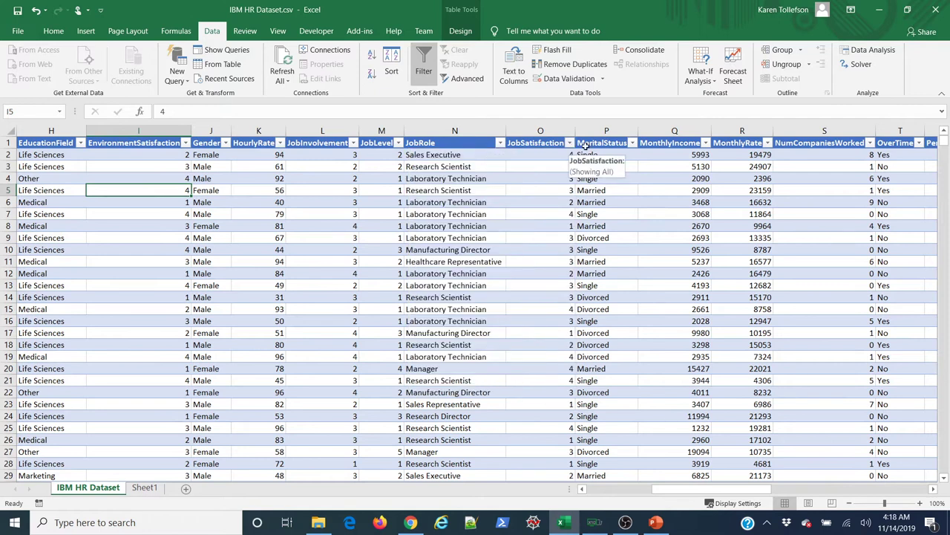
left_click(633, 145)
left_click(633, 146)
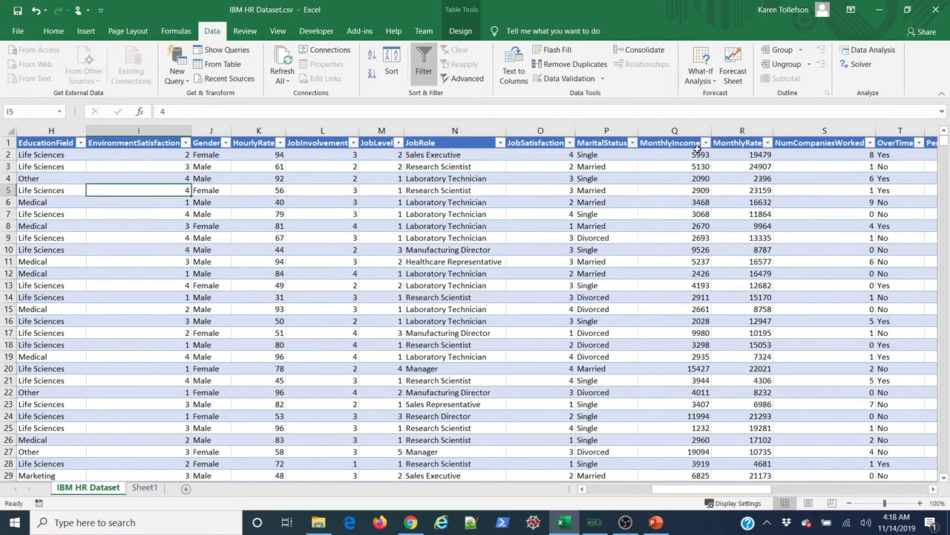
- Look through the MonthlyIncome and MonthlyRate filter lists to their ends for blanks, keeping all values shown
left_click(707, 143)
left_click(706, 145)
left_click(707, 144)
left_click_drag(702, 276, 702, 346)
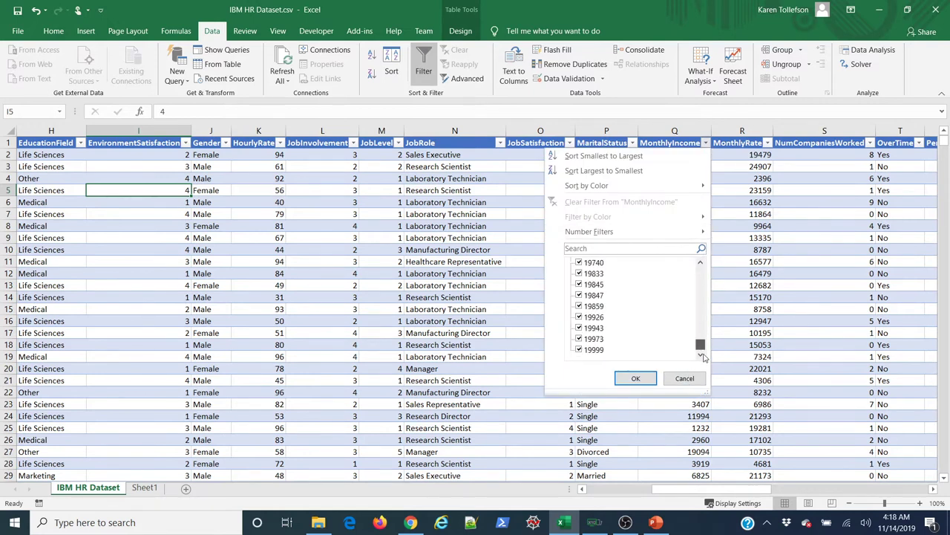
left_click(636, 378)
left_click(768, 143)
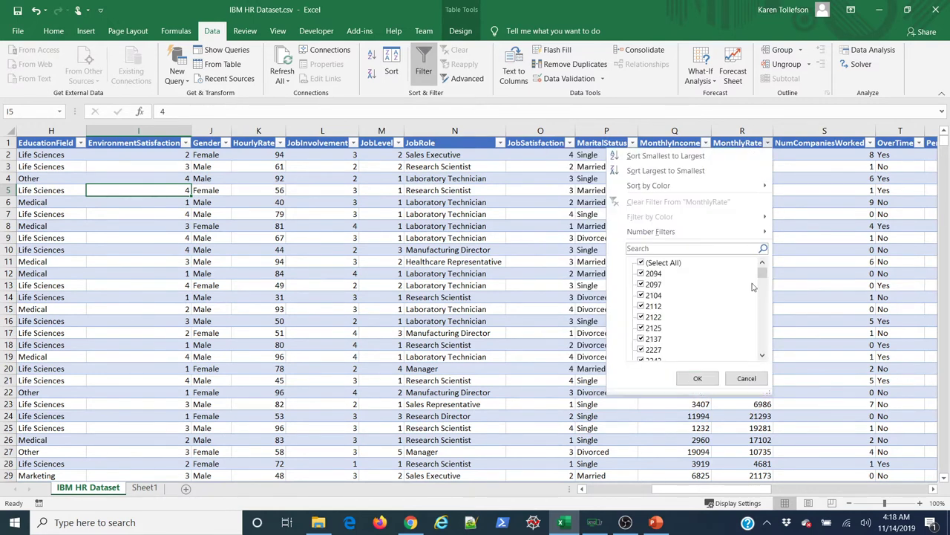
left_click_drag(764, 276, 758, 356)
left_click(697, 378)
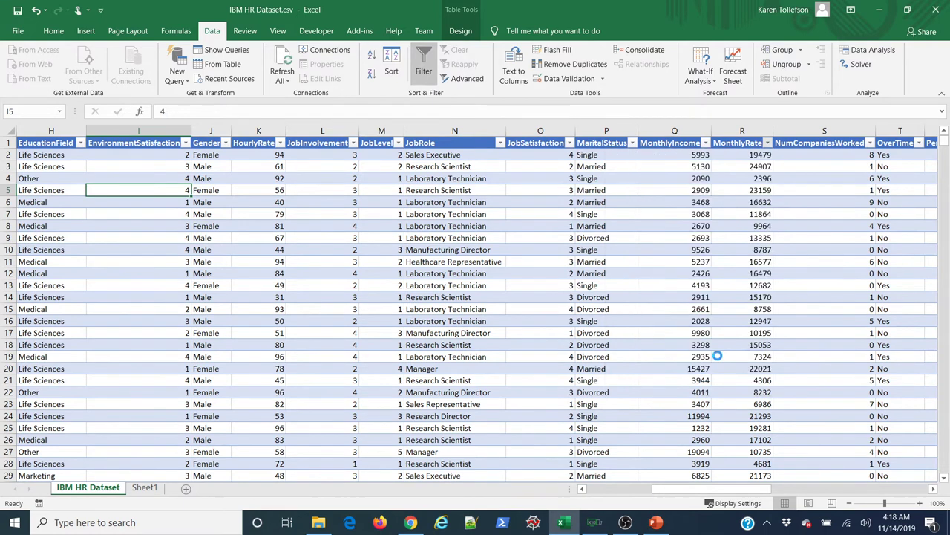
- Check the filter lists of the NumCompaniesWorked and OverTime columns for blank or inconsistent values, leaving both unfiltered
left_click(870, 143)
left_click_drag(863, 289, 864, 348)
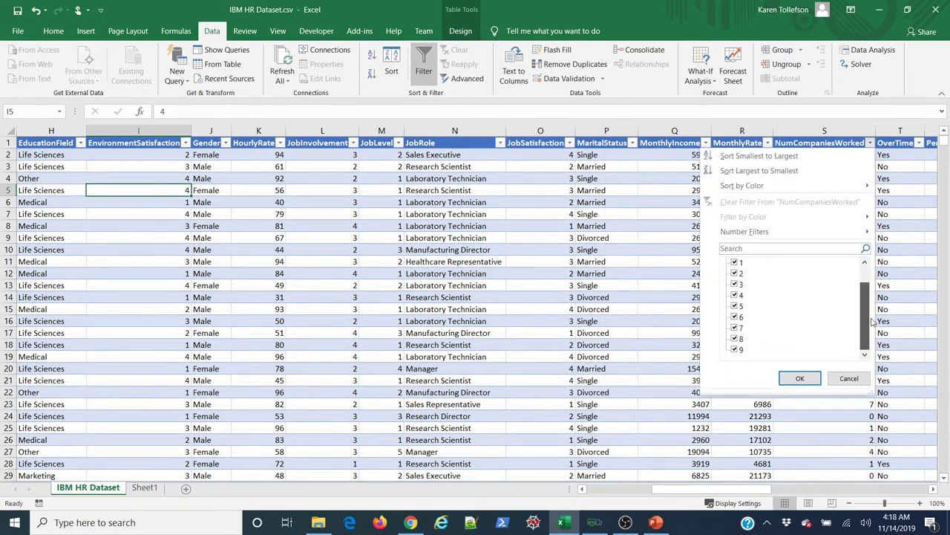
left_click(794, 378)
left_click(933, 489)
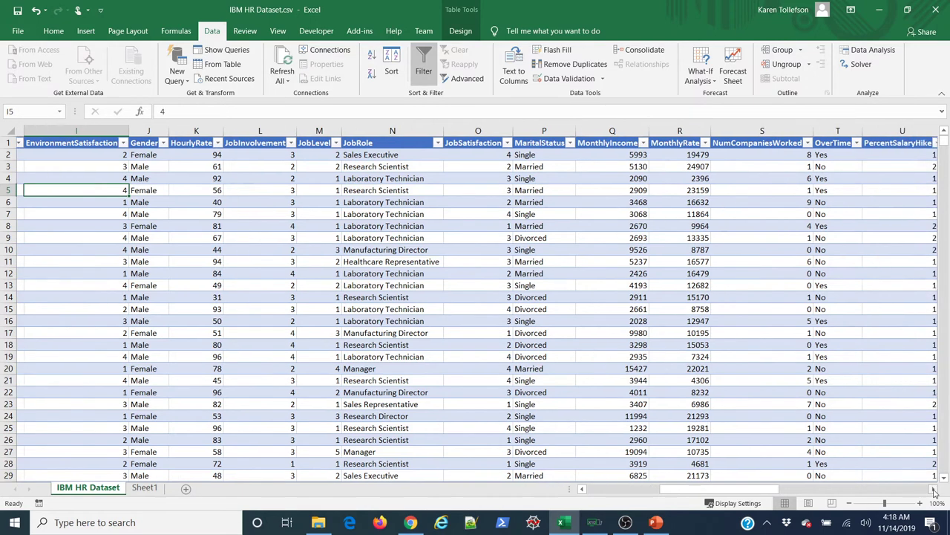
left_click(651, 143)
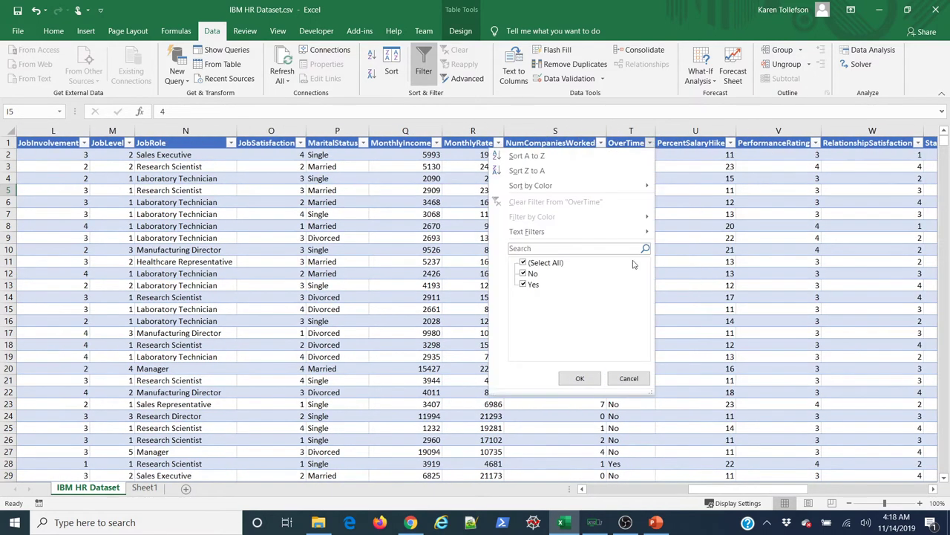
left_click(580, 378)
- Inspect the PercentSalaryHike and PerformanceRating filter lists for blanks or irregular values without filtering
left_click(731, 143)
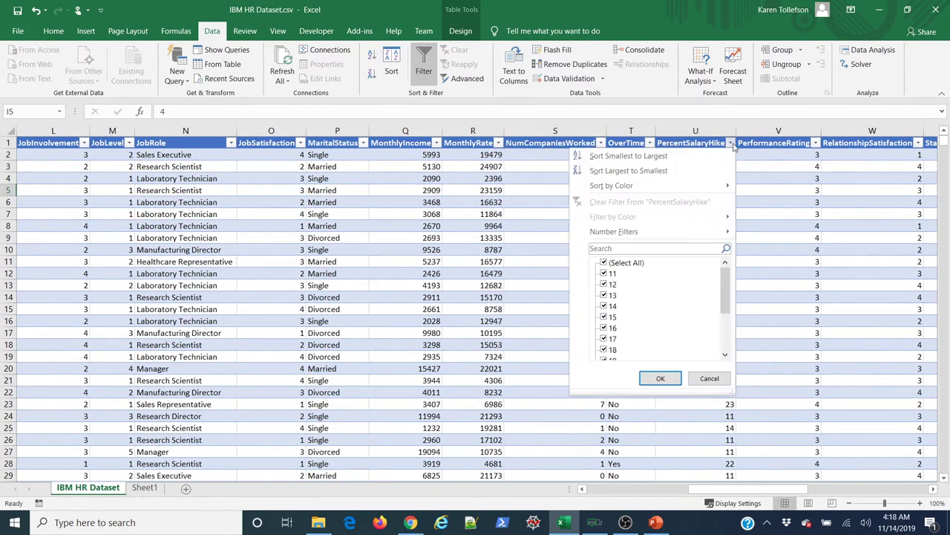
scroll(661, 378, "down", 3)
left_click(661, 378)
left_click(815, 144)
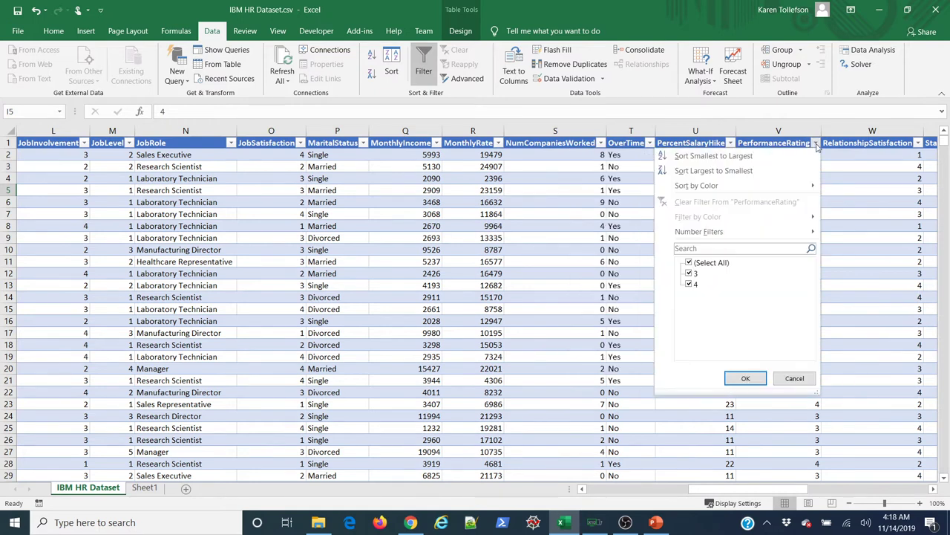
left_click(746, 378)
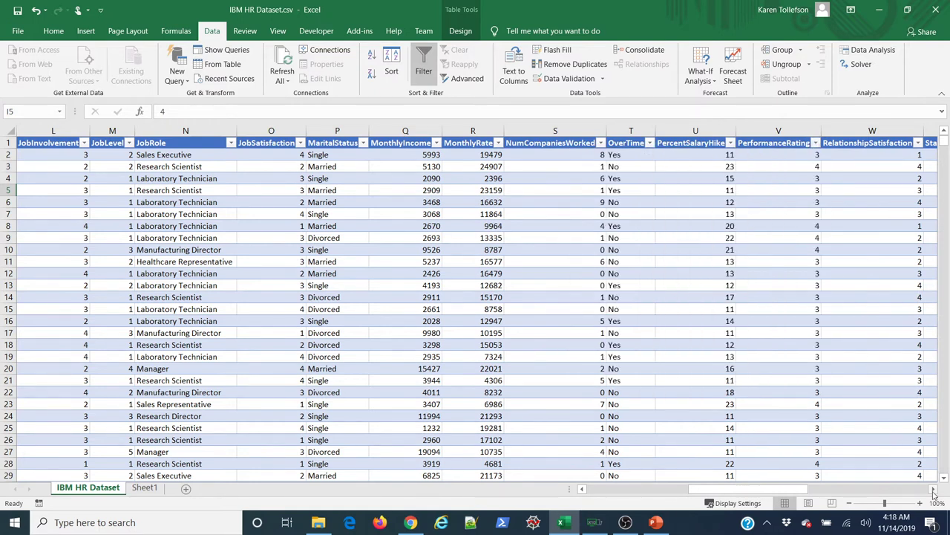
- Check the RelationshipSatisfaction filter list for blank or inconsistent values without filtering
scroll(933, 489, "right", 5)
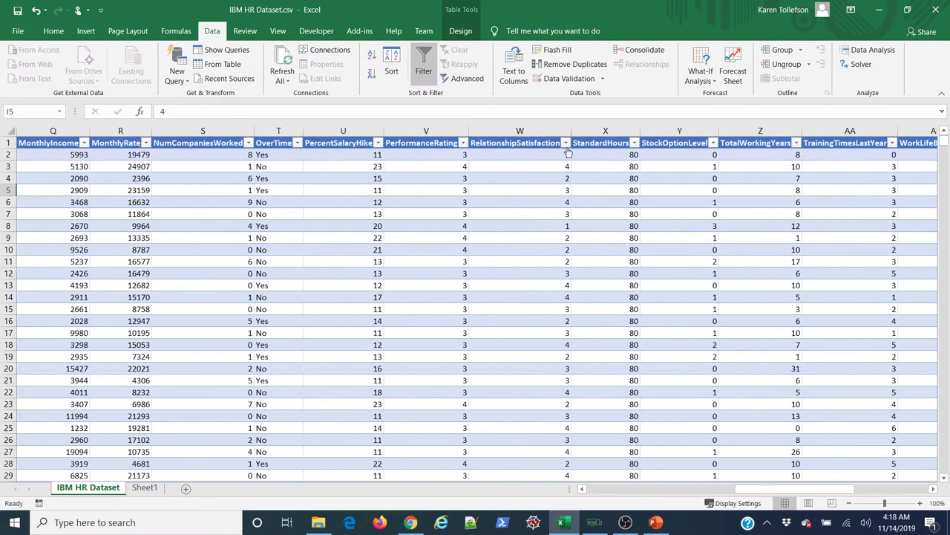
left_click(565, 143)
left_click(495, 377)
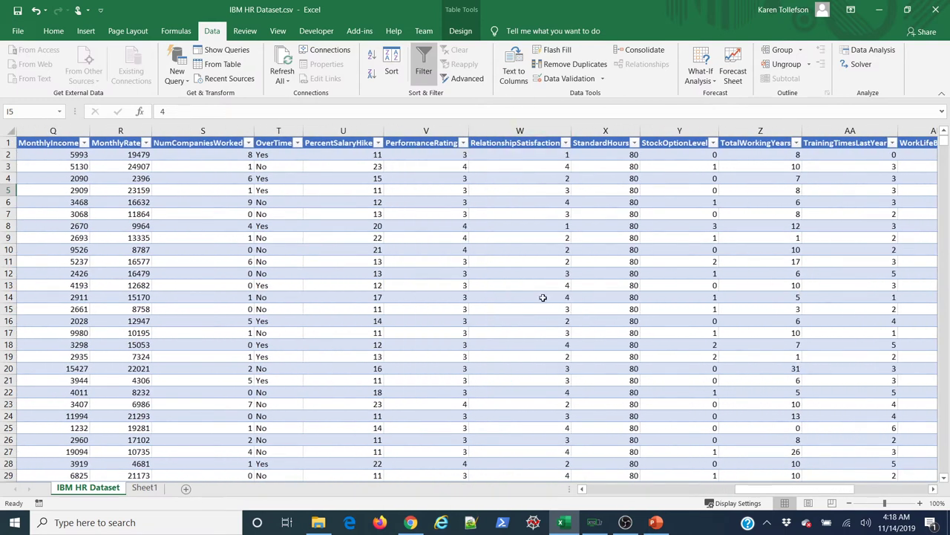
- Check the StandardHours filter list for variation and delete the entire StandardHours column from the table
left_click(635, 144)
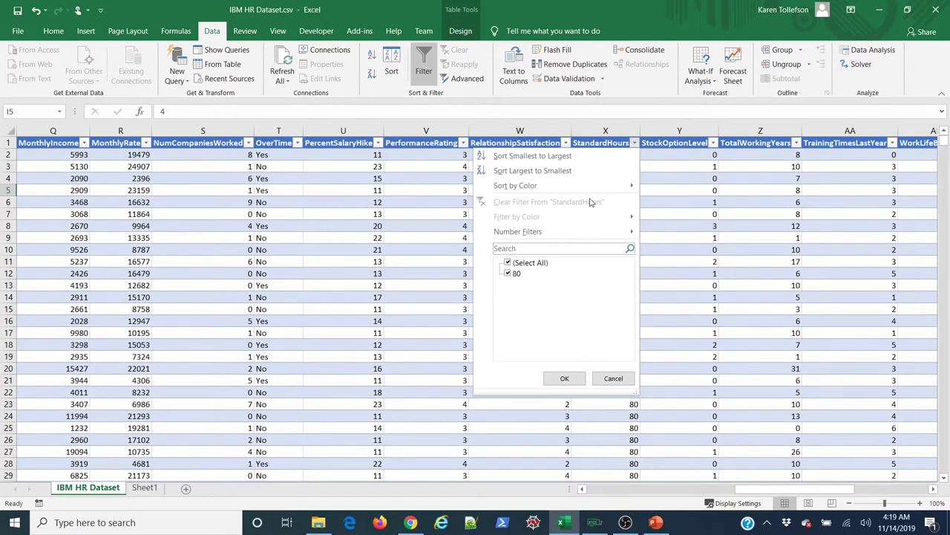
left_click(565, 378)
left_click(619, 129)
right_click(618, 129)
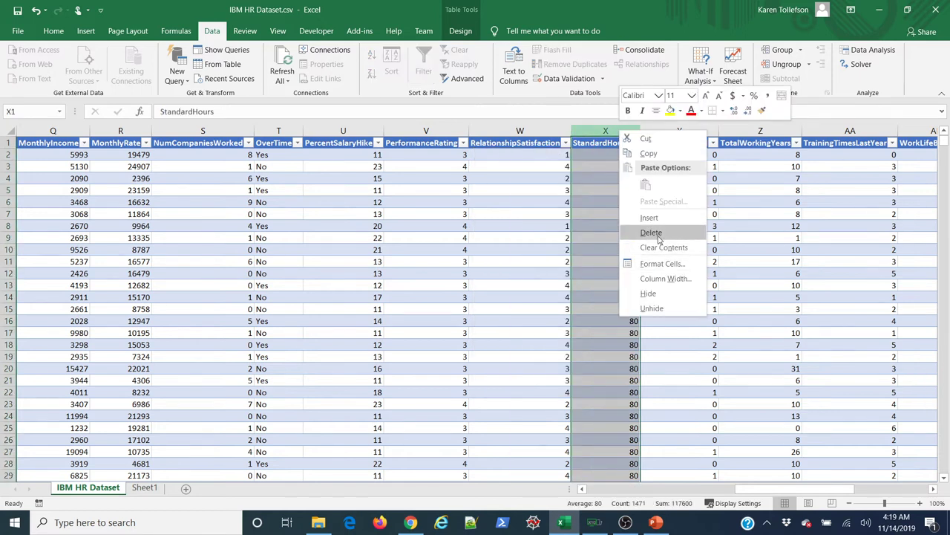
left_click(658, 233)
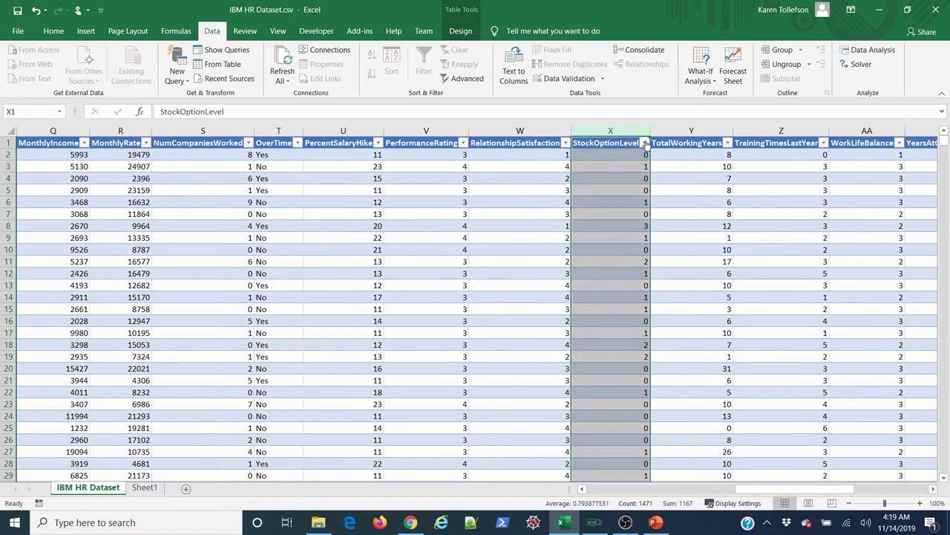
- Check the StockOptionLevel and TotalWorkingYears filter lists for blank or irregular values, leaving both unfiltered
left_click(645, 143)
left_click(645, 143)
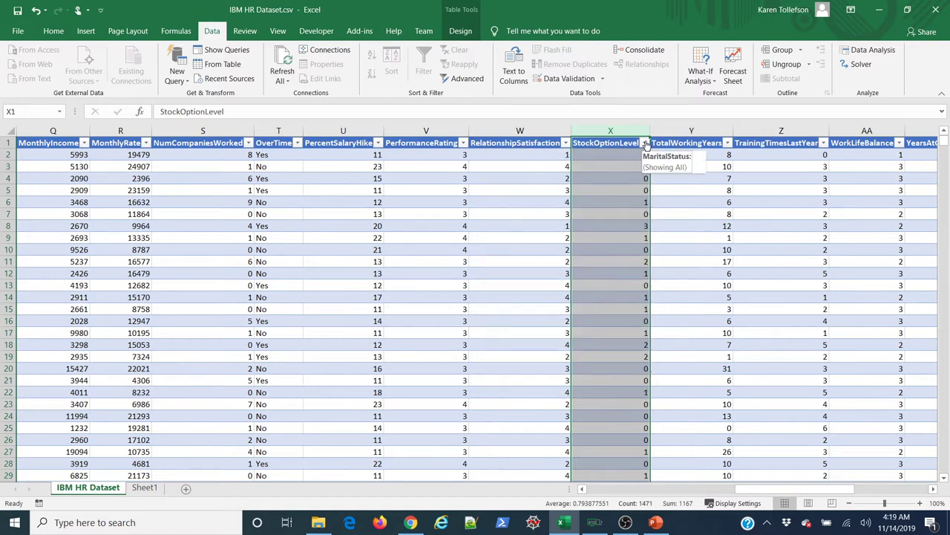
left_click(729, 142)
left_click(728, 145)
left_click(729, 145)
left_click_drag(722, 276, 712, 364)
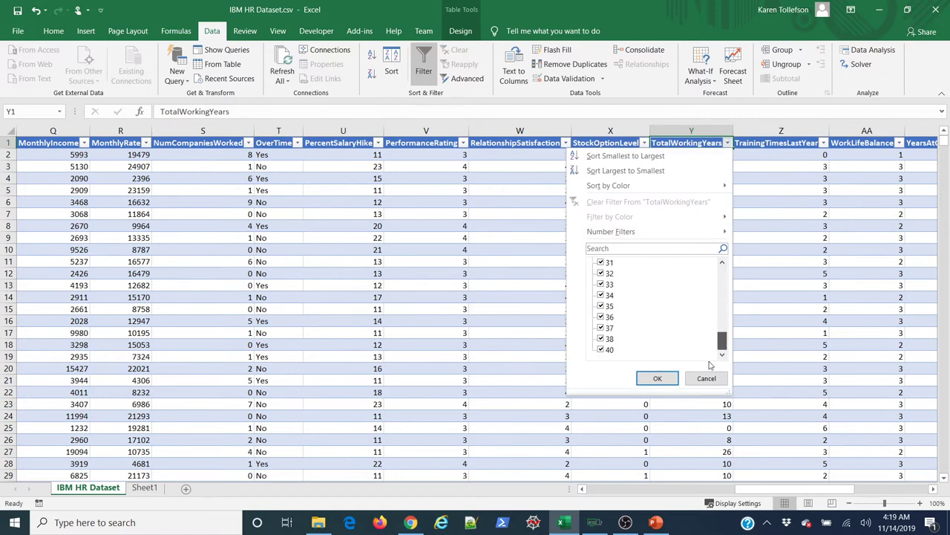
left_click(759, 275)
- Inspect the TrainingTimesLastYear and WorkLifeBalance filter lists for blanks or inconsistencies, keeping all values shown
left_click(815, 143)
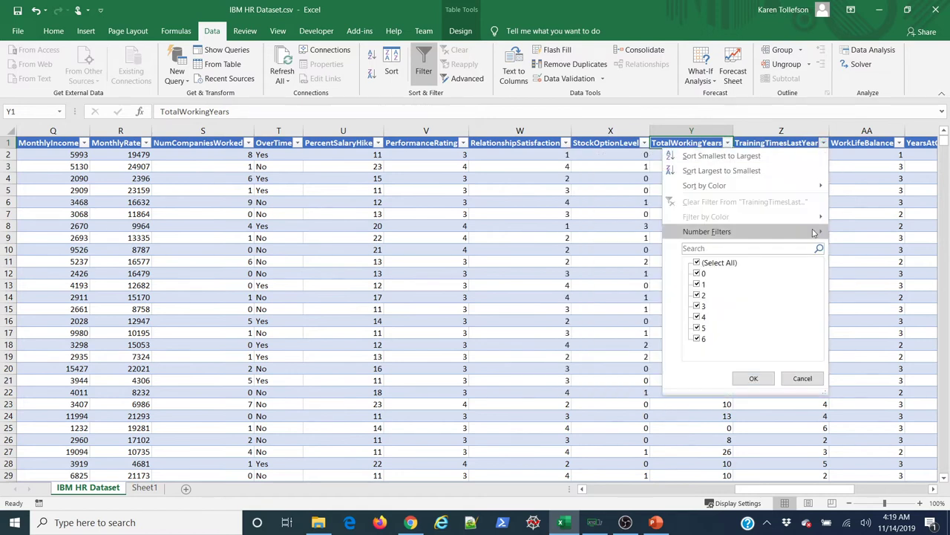
left_click(754, 378)
left_click(899, 143)
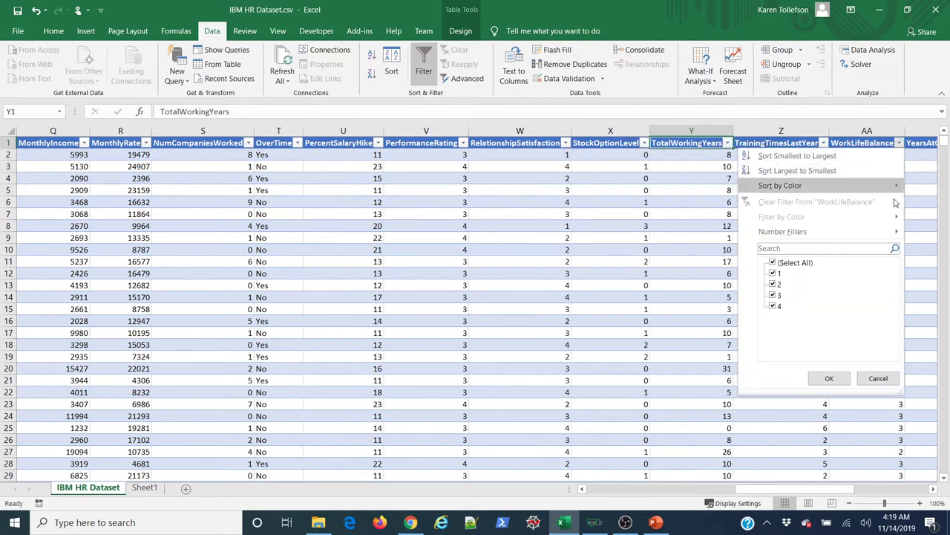
left_click(830, 378)
- Look through the YearsAtCompany filter list to its end for blanks without filtering
left_click(933, 488)
left_click(934, 489)
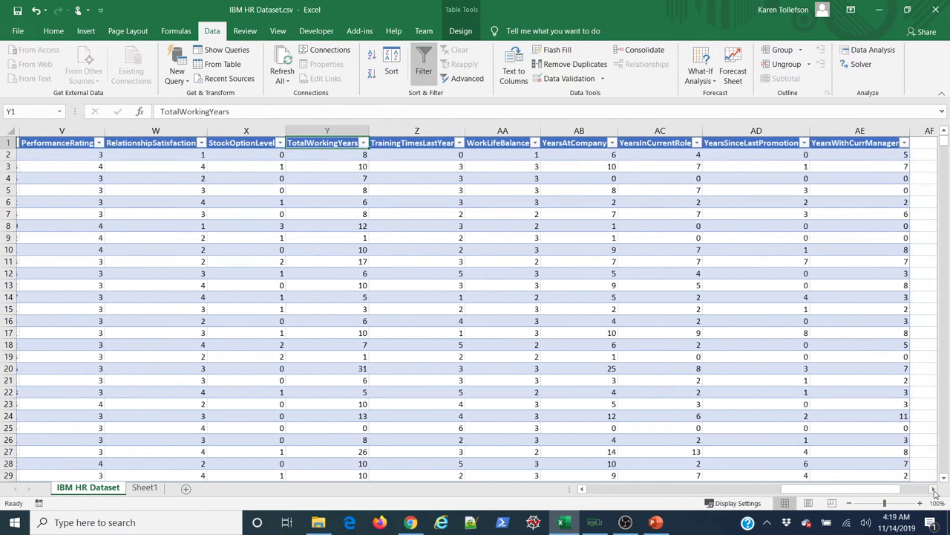
left_click(933, 488)
left_click(933, 489)
left_click(421, 142)
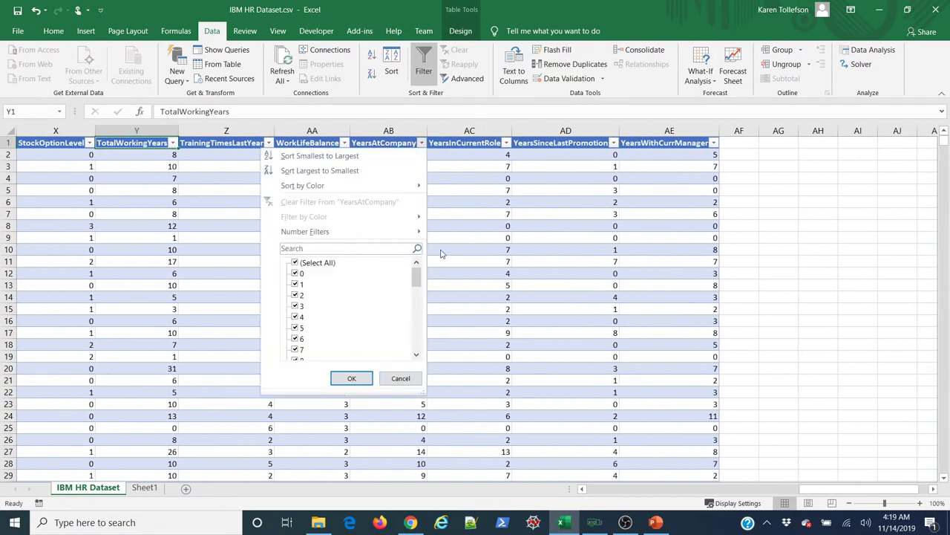
left_click_drag(417, 281, 417, 345)
left_click(352, 378)
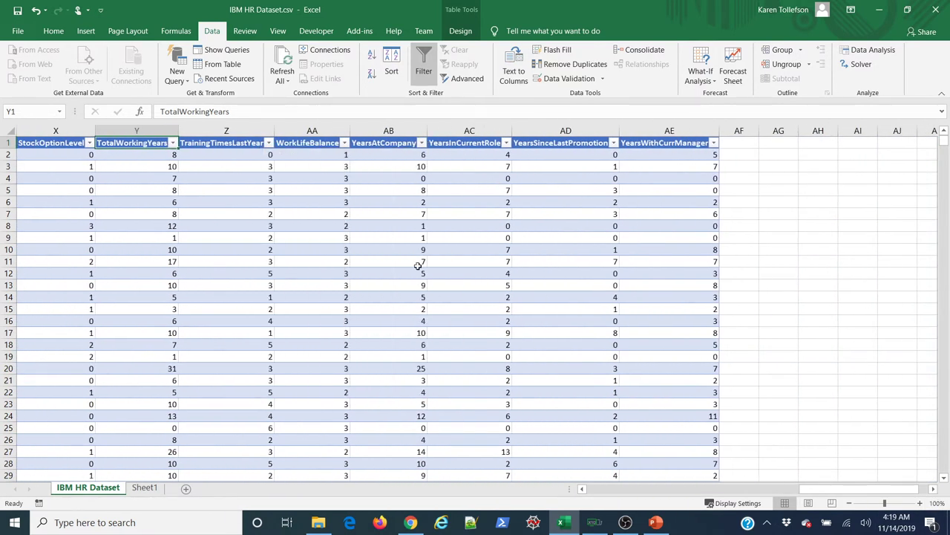
- Review the full YearsInCurrentRole and YearsSinceLastPromotion filter lists for blank values, keeping every value selected
left_click(507, 143)
left_click_drag(499, 287, 501, 332)
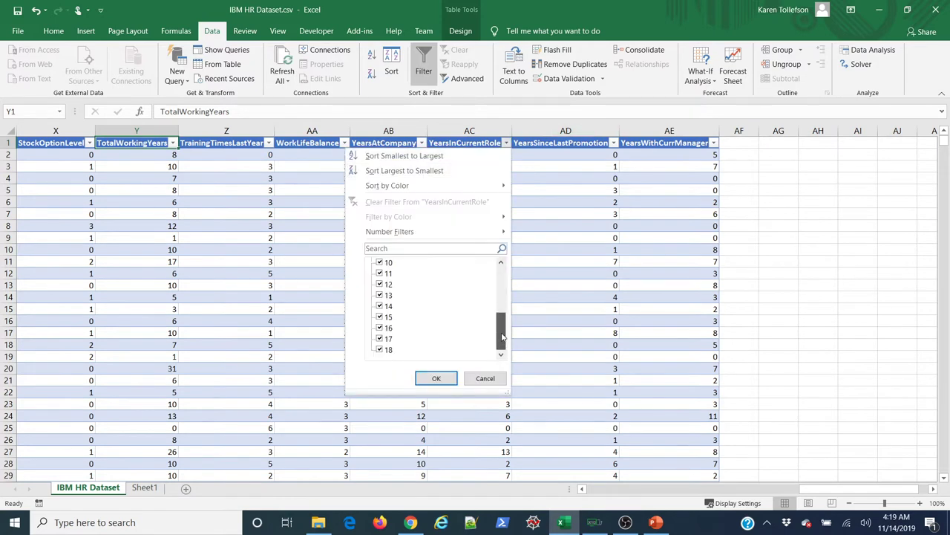
left_click(436, 378)
left_click(613, 143)
left_click_drag(611, 279, 610, 355)
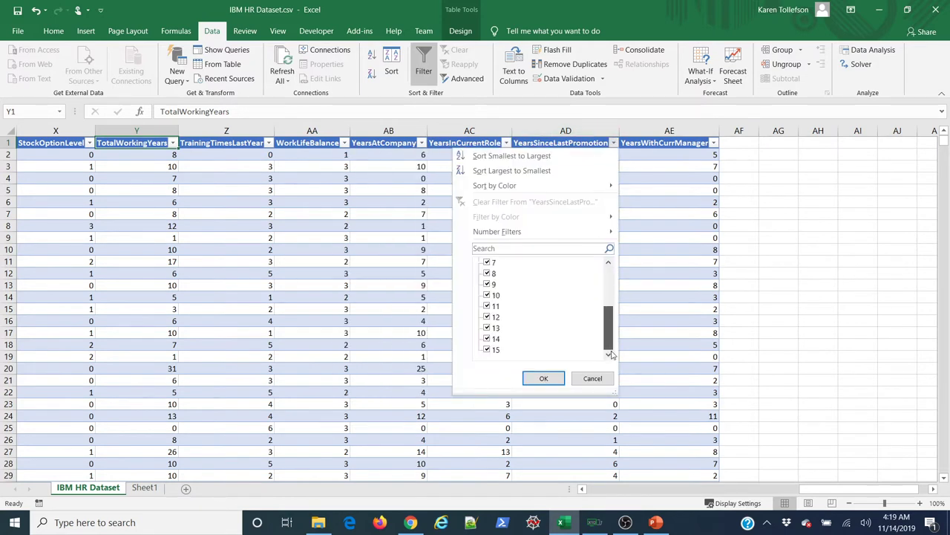
left_click(544, 378)
- Check the YearsWithCurrManager filter list to its end for blanks, leaving the column unfiltered
left_click(713, 143)
left_click_drag(702, 293, 705, 334)
left_click(644, 378)
- Insert a histogram chart of the Age column data and examine its bins
left_click_drag(802, 490, 588, 490)
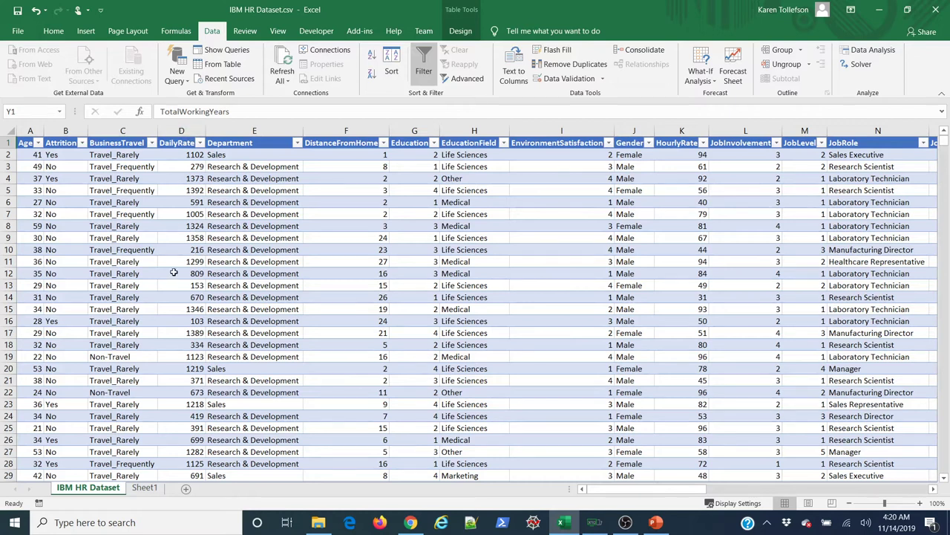
left_click(30, 131)
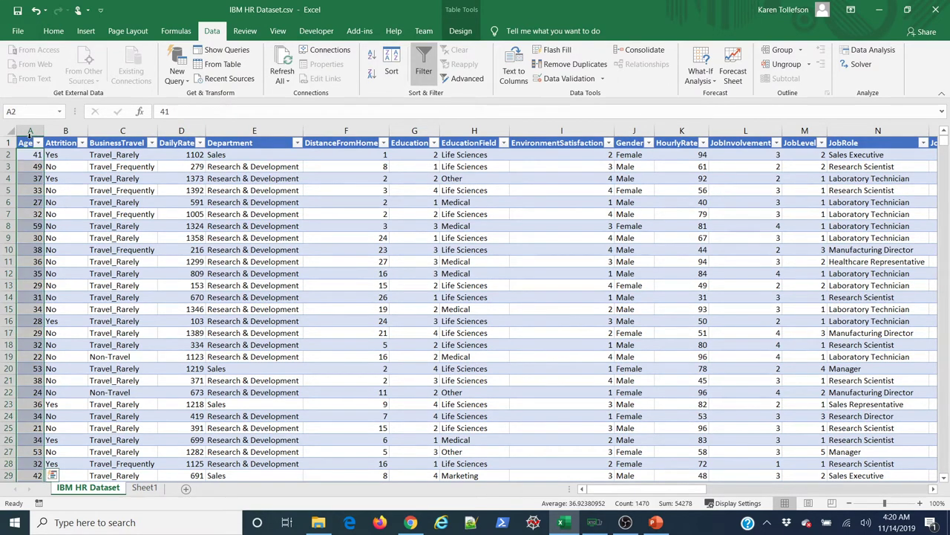
left_click(86, 30)
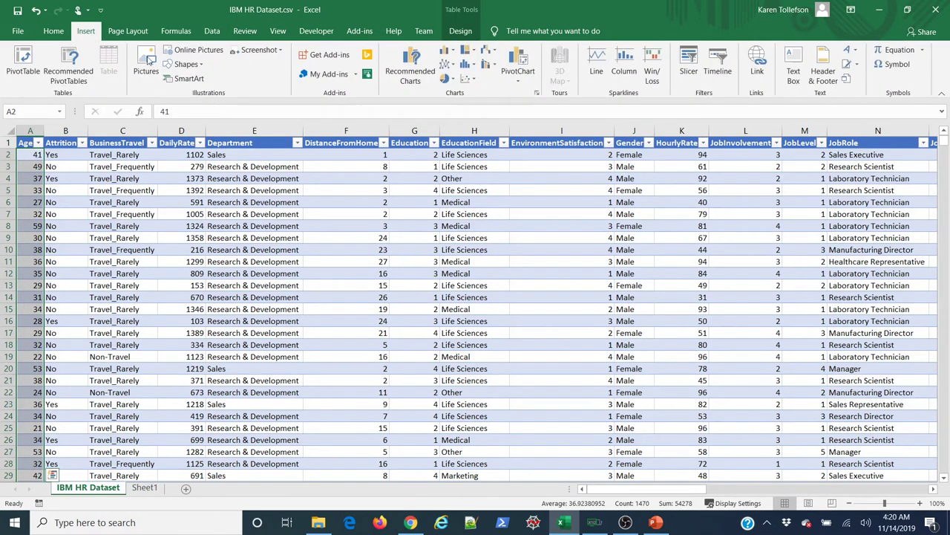
left_click(476, 68)
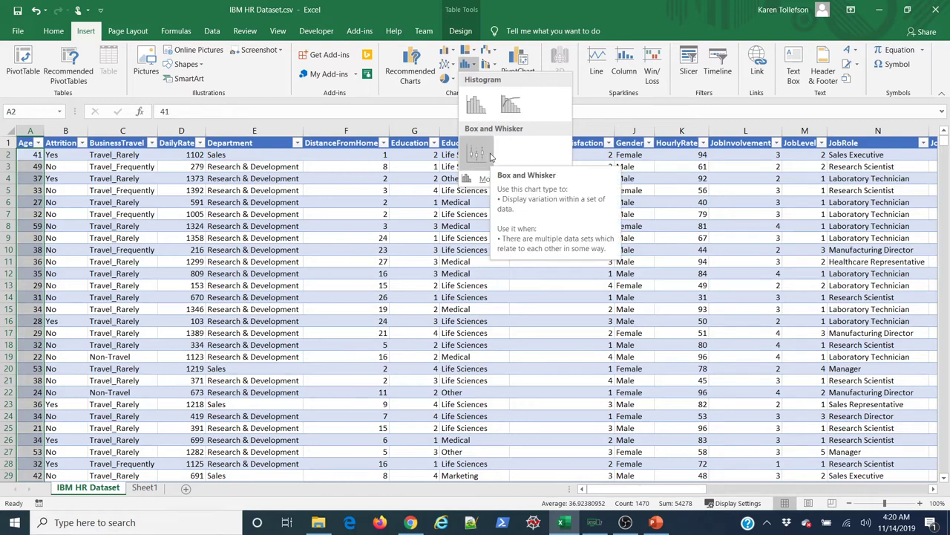
left_click(487, 110)
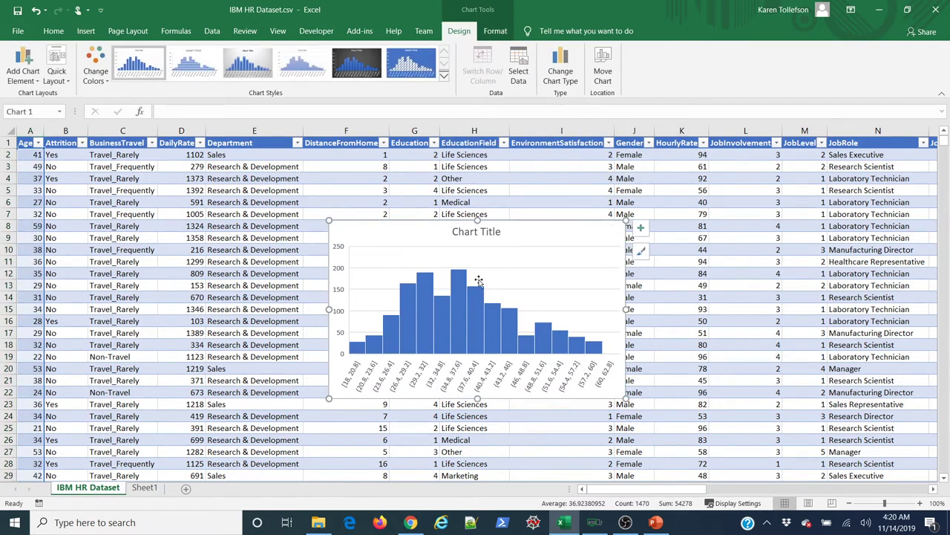
mouse_move(360, 356)
mouse_move(585, 350)
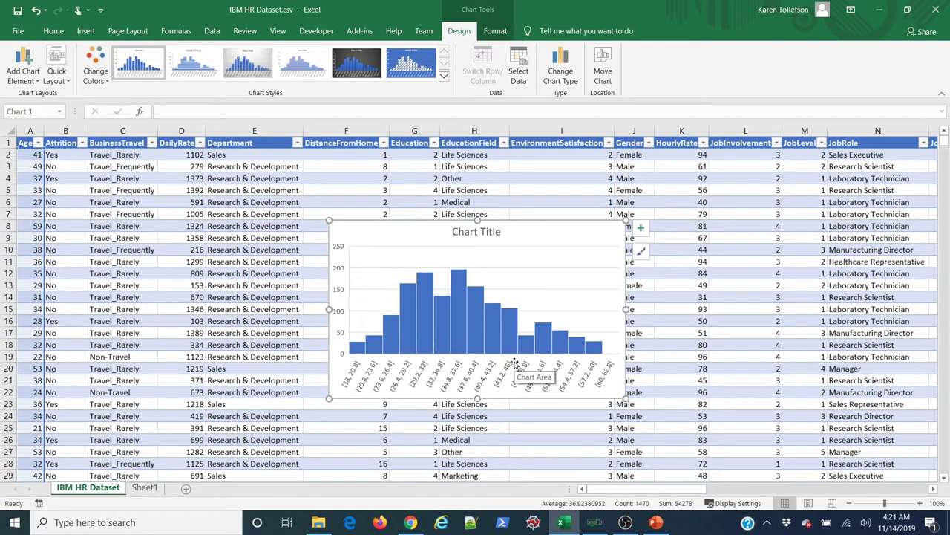
- Move the Age histogram chart over the EducationField to JobLevel columns, examine its bars and delete the chart
left_click_drag(532, 223, 536, 190)
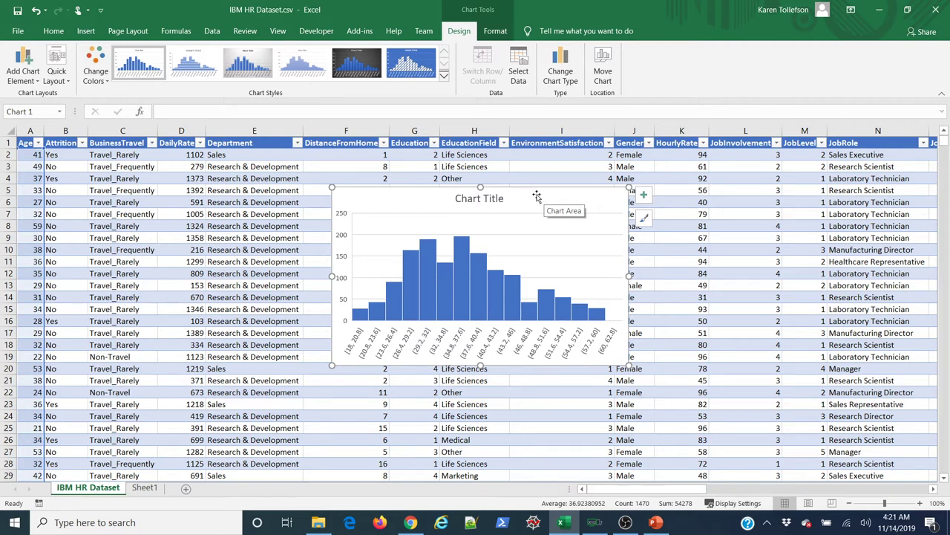
left_click_drag(536, 195, 650, 179)
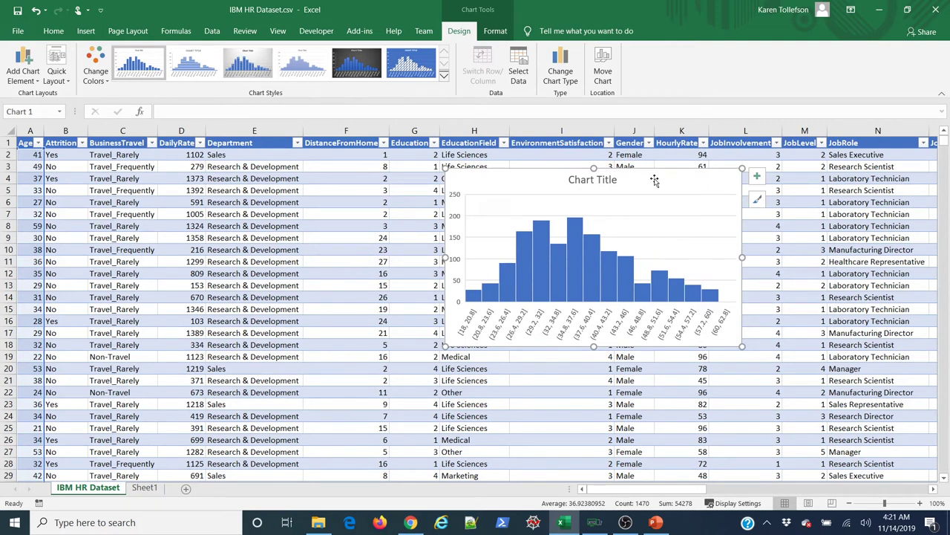
mouse_move(636, 293)
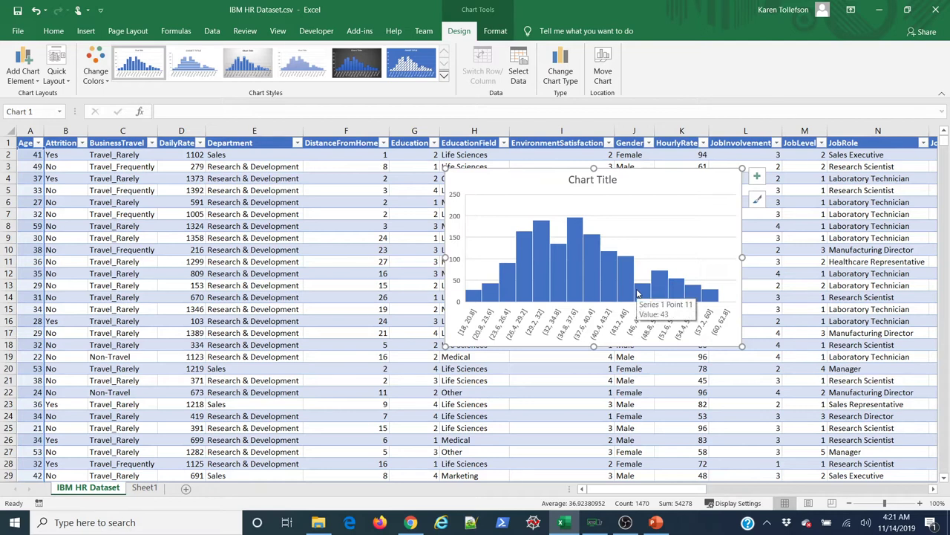
key("Delete")
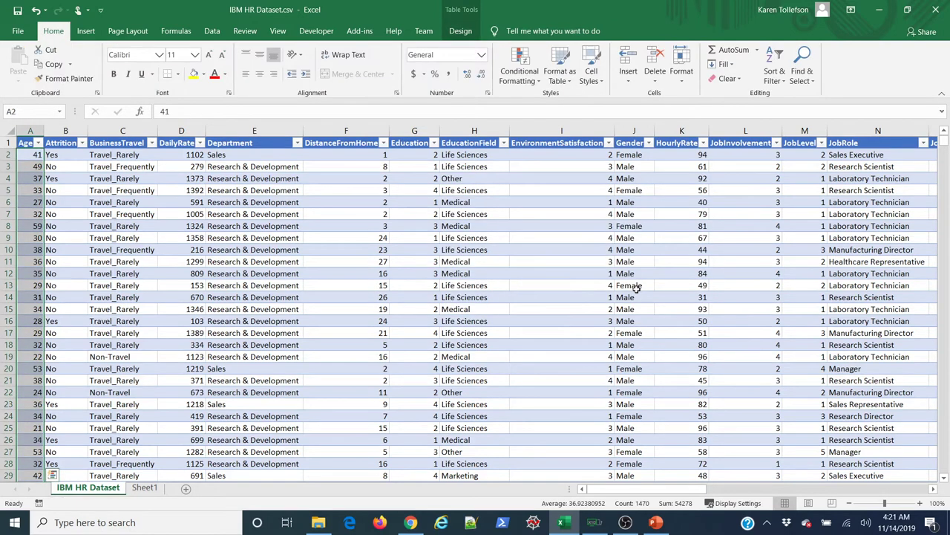
left_click(427, 272)
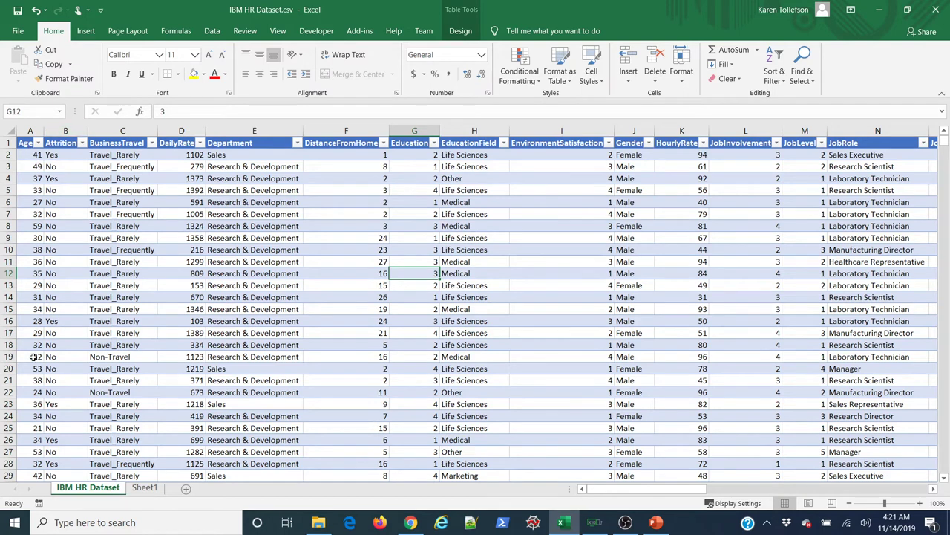
- Hide columns B through AE, from Attrition to YearsWithCurrManager, and select cell AH3 beside the Age column
left_click(66, 132)
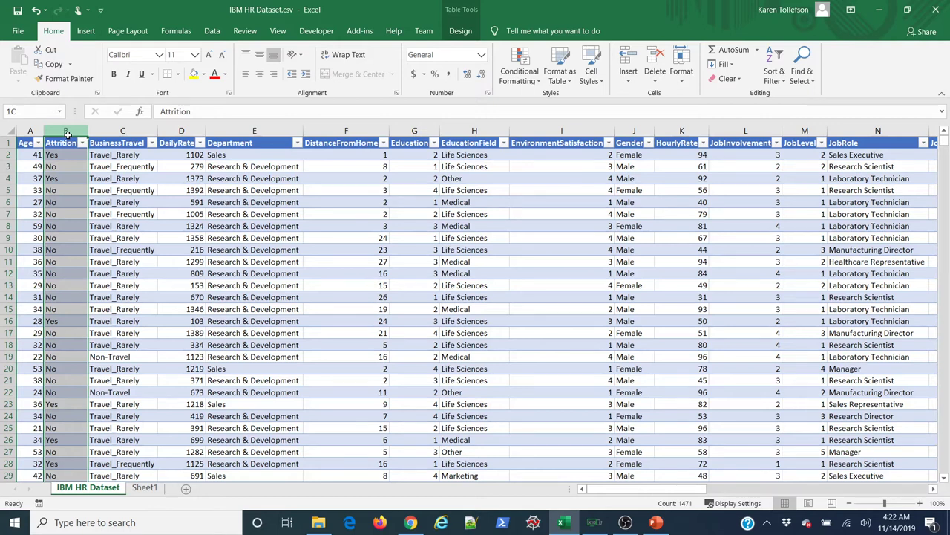
left_click_drag(66, 132, 803, 153)
right_click(798, 134)
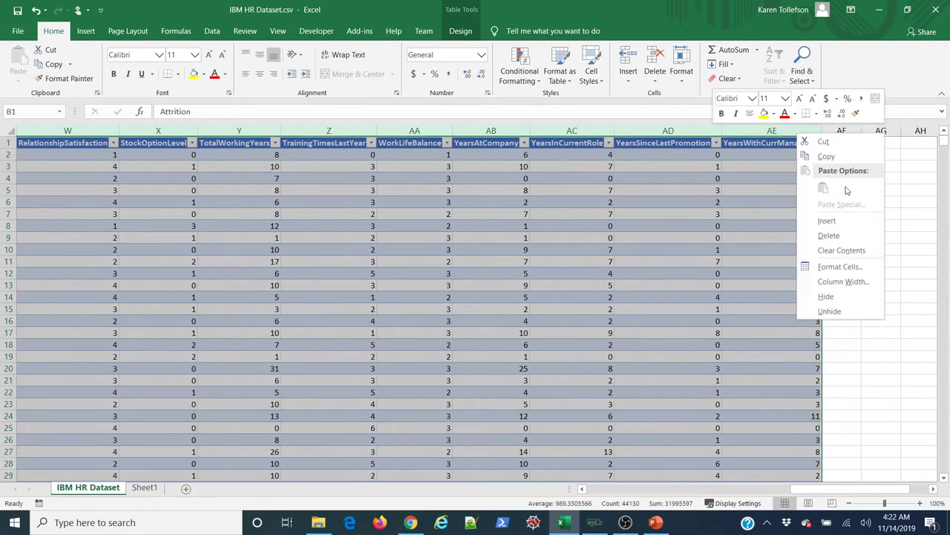
left_click(825, 296)
left_click(158, 165)
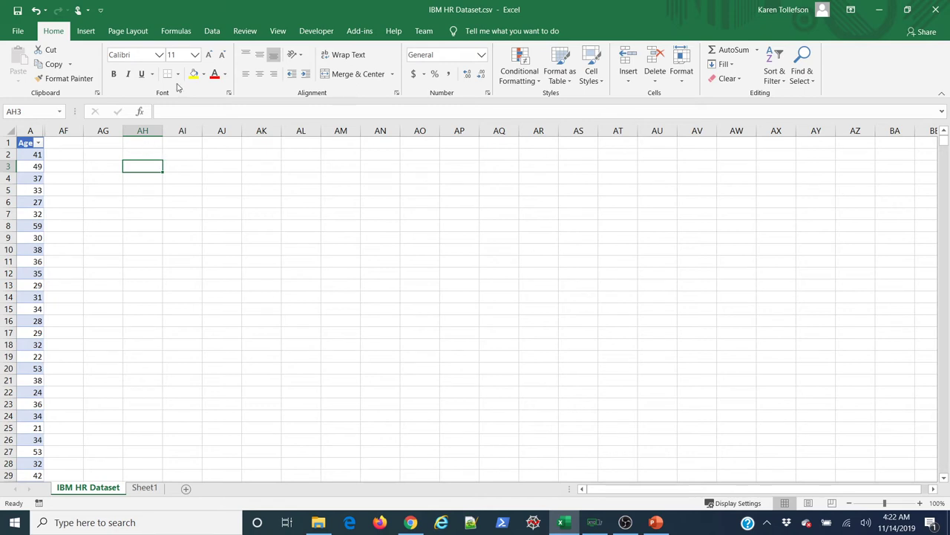
- Verify in the Excel add-ins list that the Analysis ToolPak is enabled, keeping the current add-in selection
left_click(211, 32)
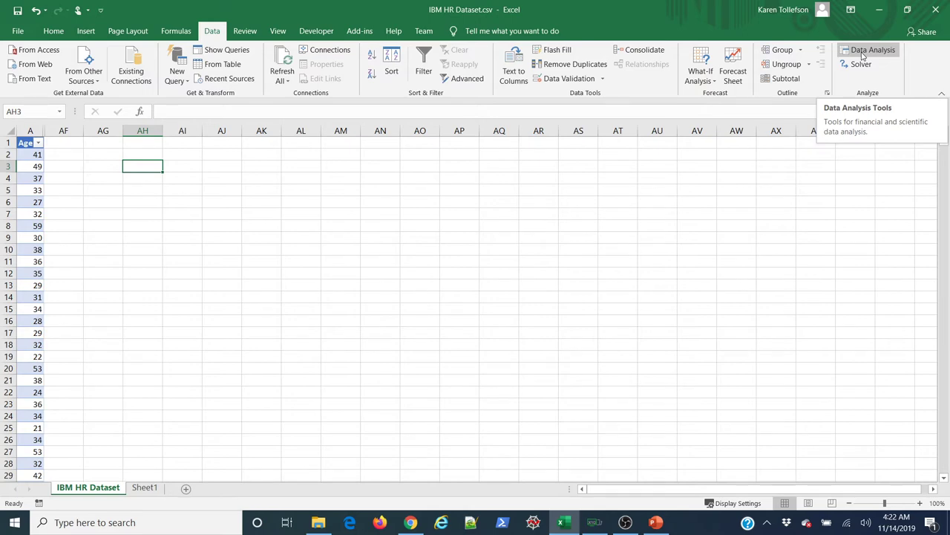
left_click(18, 30)
left_click(40, 488)
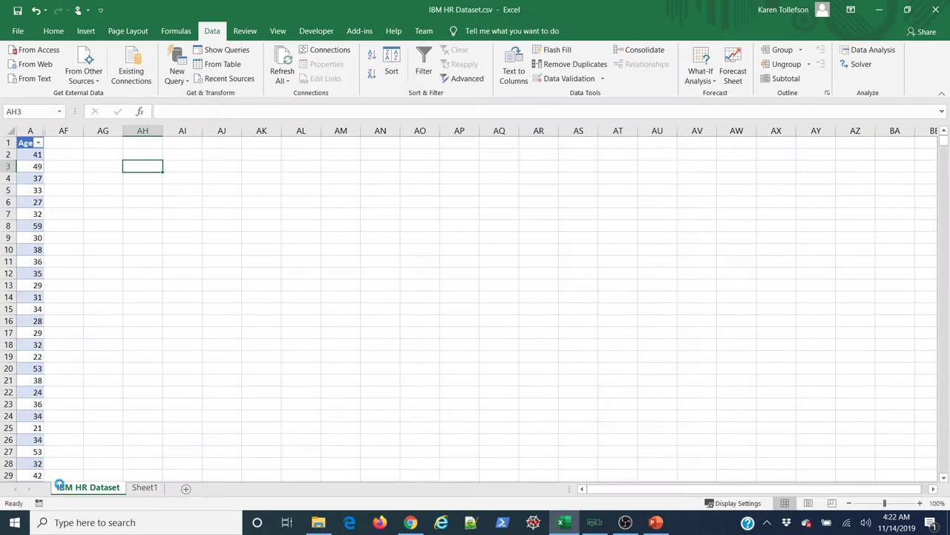
left_click(244, 231)
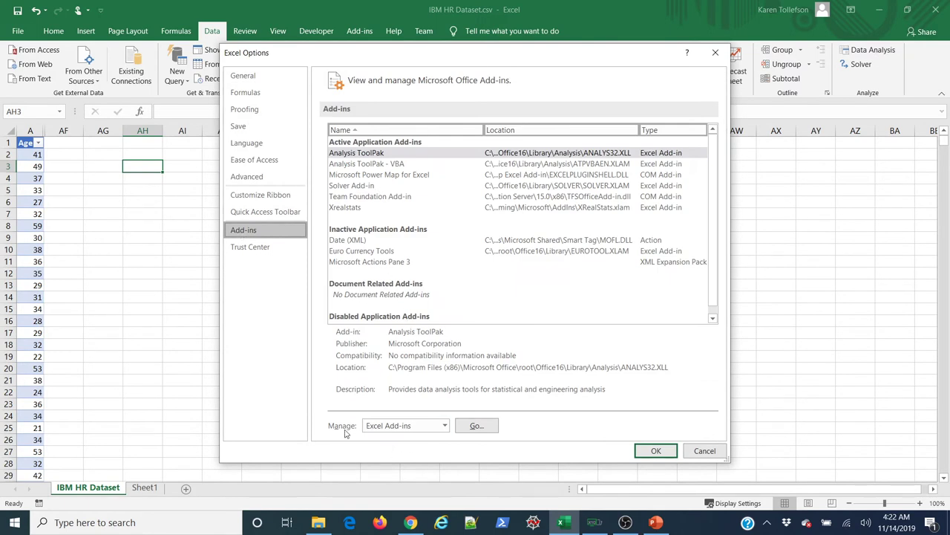
left_click(472, 427)
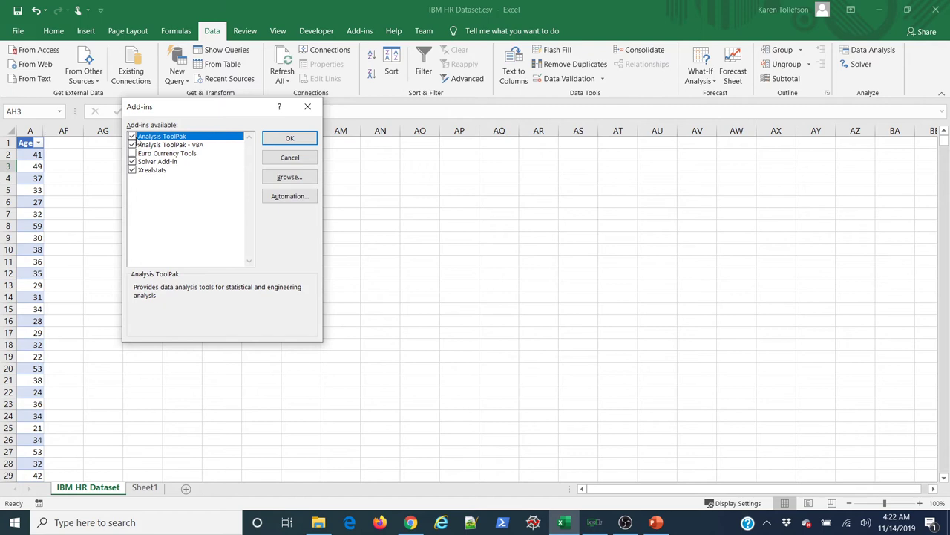
left_click(287, 141)
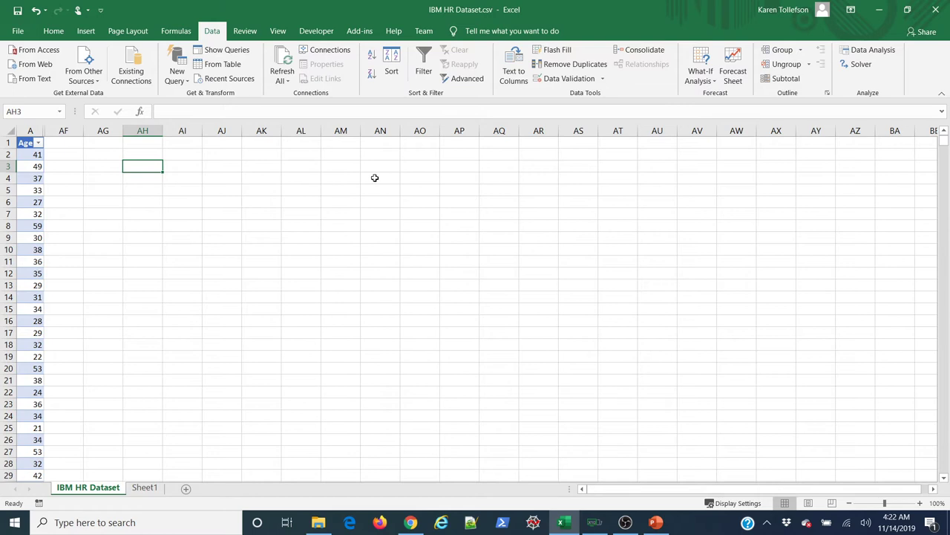
- Start a Data Analysis Histogram with the Age column range $A$1:$A$1471 as input and its first cell treated as a label
left_click(869, 56)
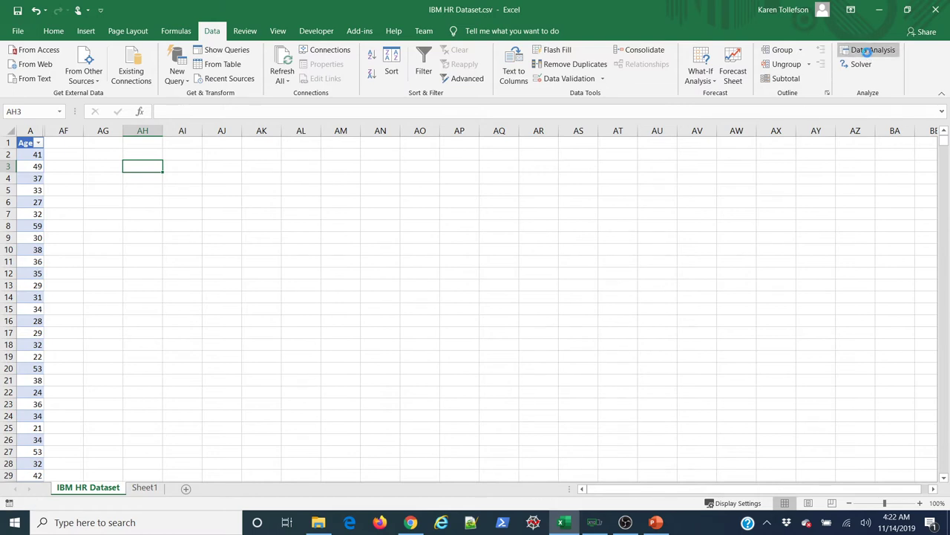
left_click(107, 263)
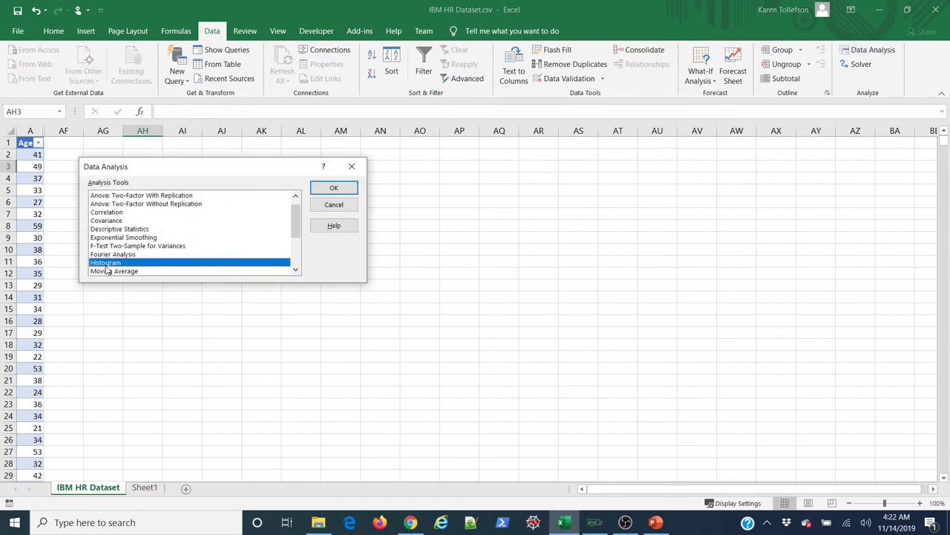
left_click(335, 189)
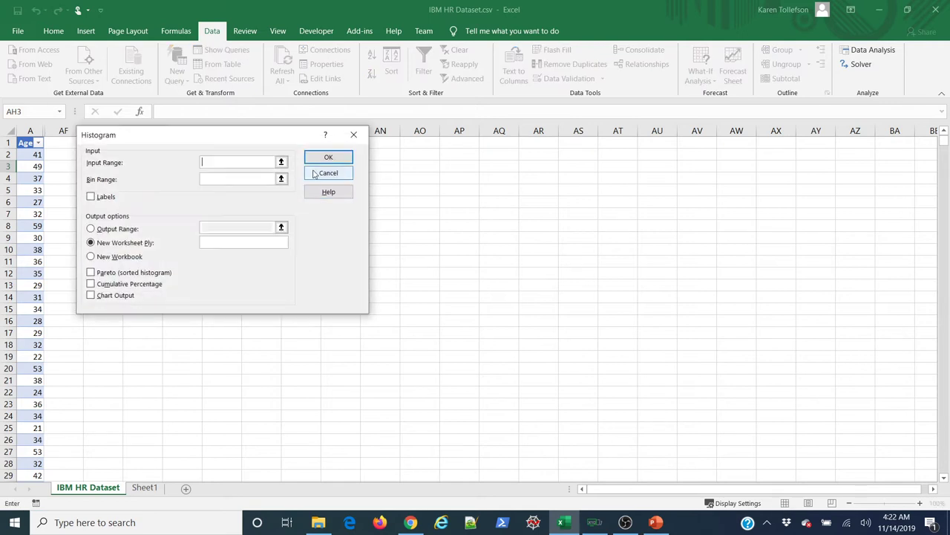
left_click_drag(273, 141, 514, 119)
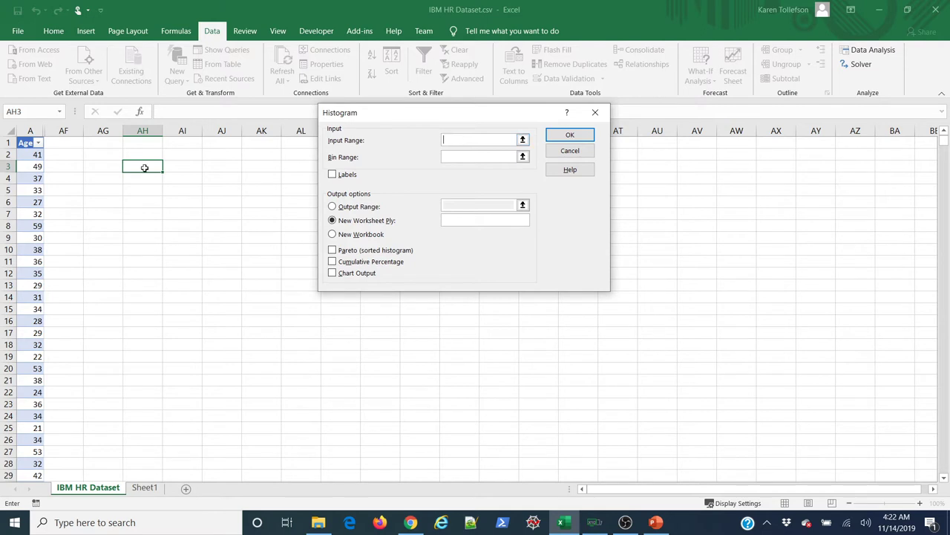
left_click(29, 132)
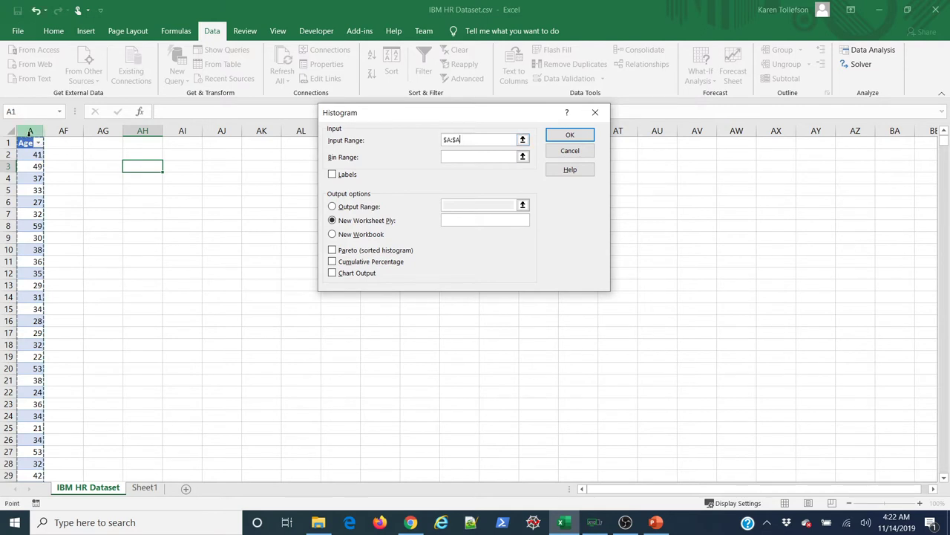
left_click(25, 153)
key("ctrl+shift+Down")
left_click(25, 142)
key("ctrl+shift+Down")
left_click(332, 175)
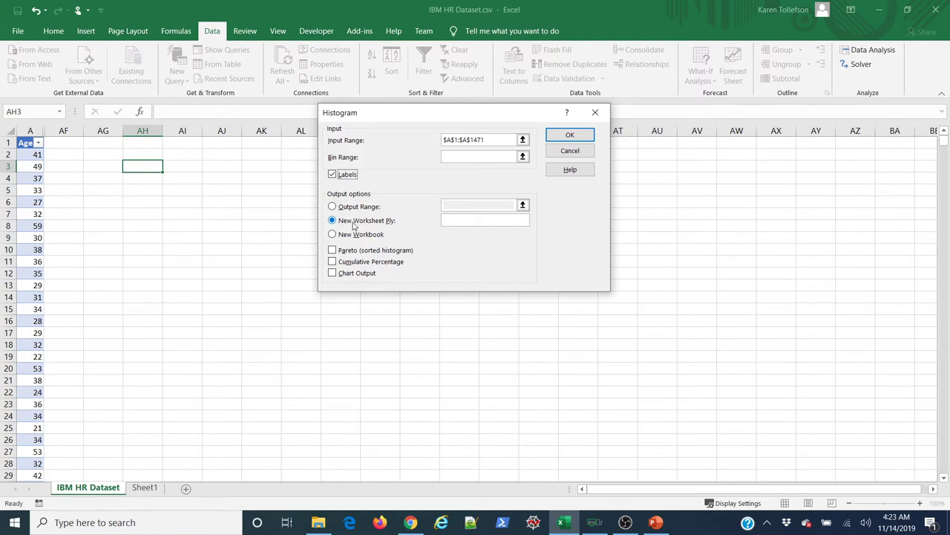
- Include chart output and cumulative percentage in the Age histogram and generate it on a new worksheet
left_click(333, 273)
left_click(332, 262)
left_click(569, 136)
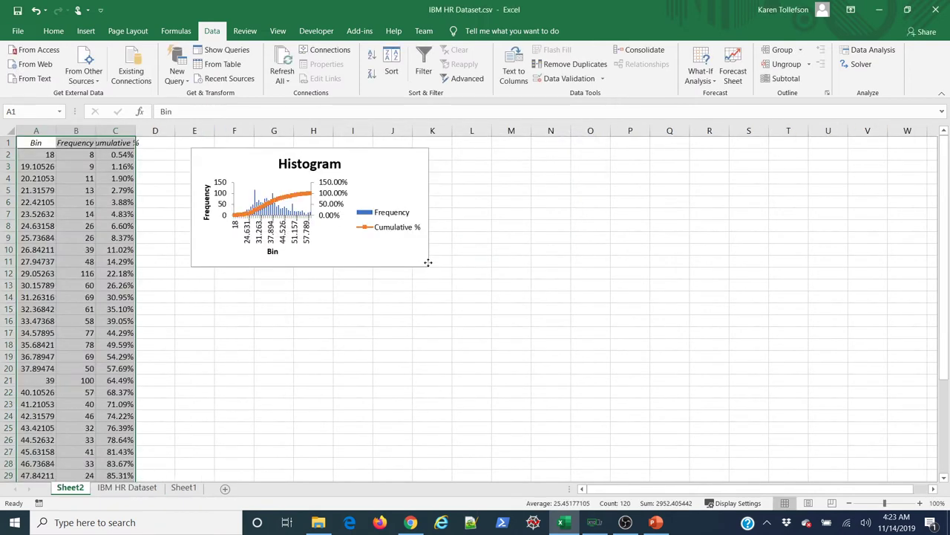
- Enlarge the generated histogram chart to about column R and row 28, and examine its tallest frequency bars
left_click(430, 268)
left_click_drag(429, 266, 716, 461)
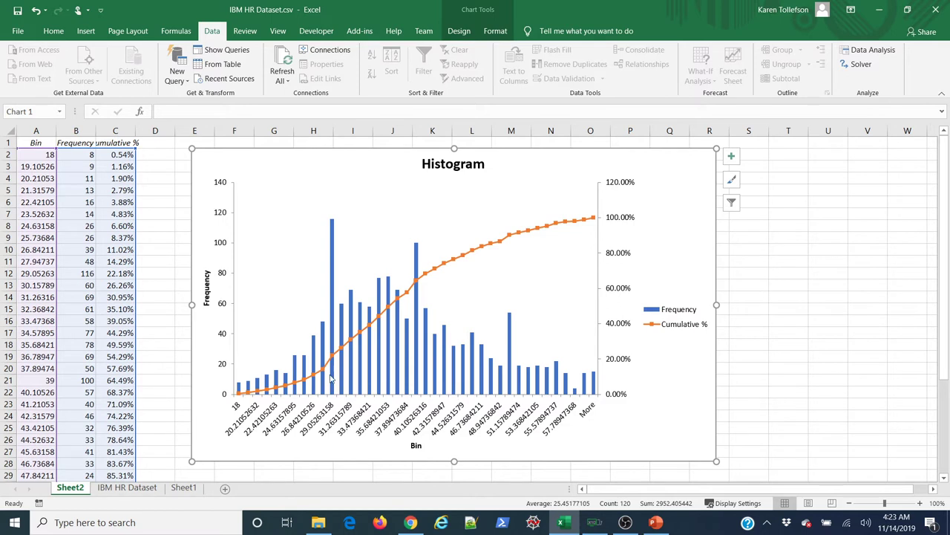
mouse_move(334, 394)
mouse_move(332, 227)
mouse_move(418, 259)
- Check the format options of the chart's horizontal Bin axis, including its tick marks, for a way to adjust the bins
left_click(414, 413)
right_click(415, 413)
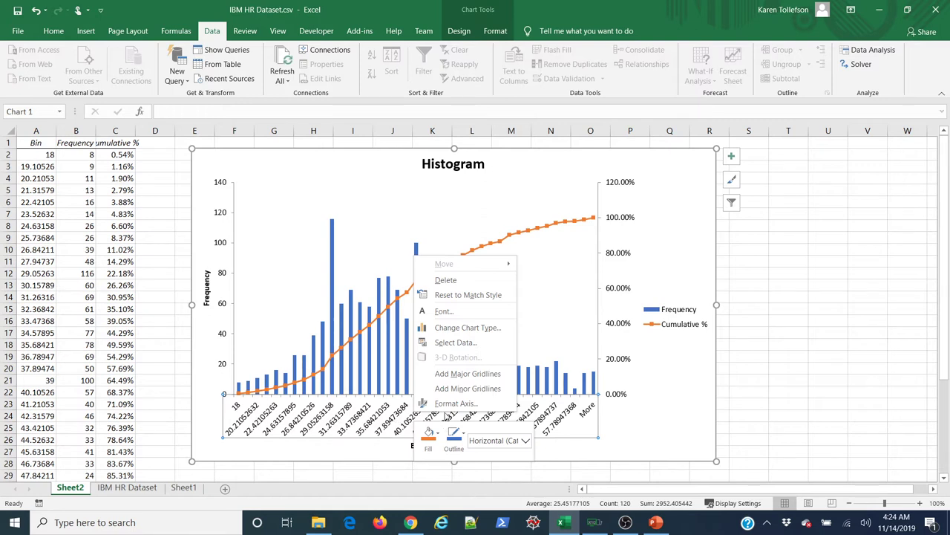
left_click(445, 404)
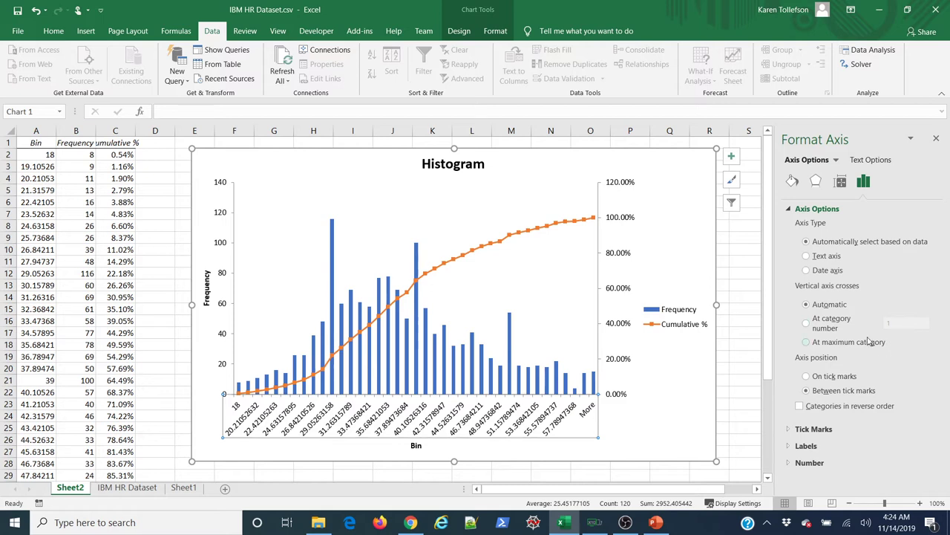
left_click(813, 428)
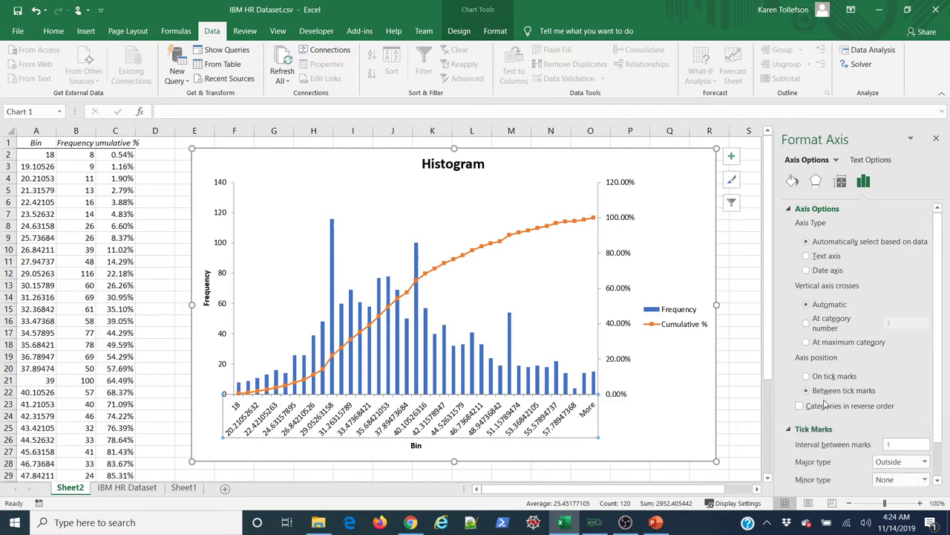
left_click(936, 139)
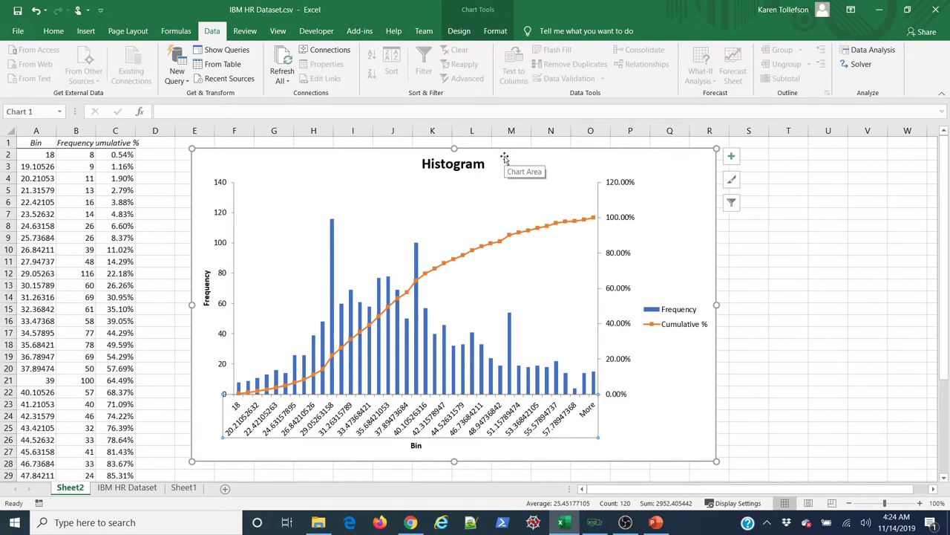
- Delete the Sheet2 worksheet holding the generated histogram table and chart
right_click(71, 490)
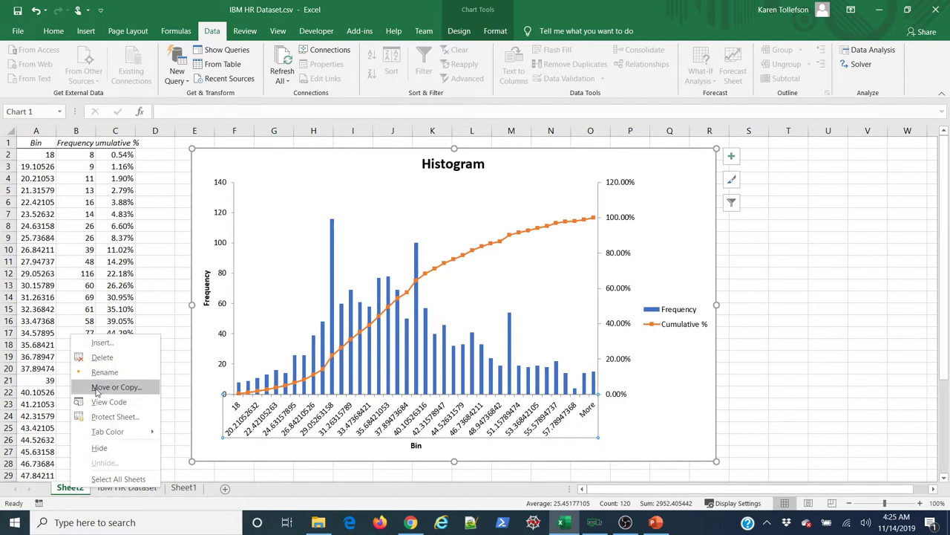
left_click(97, 359)
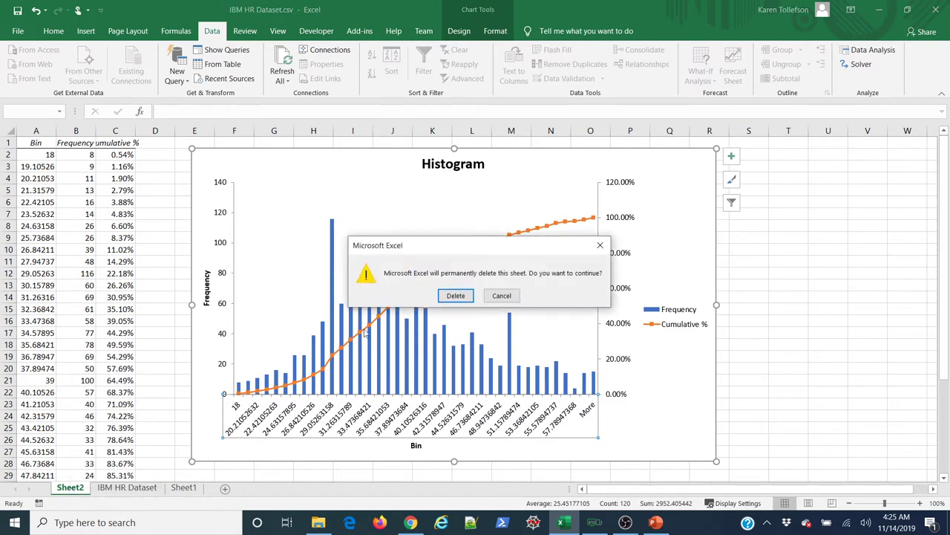
left_click(442, 297)
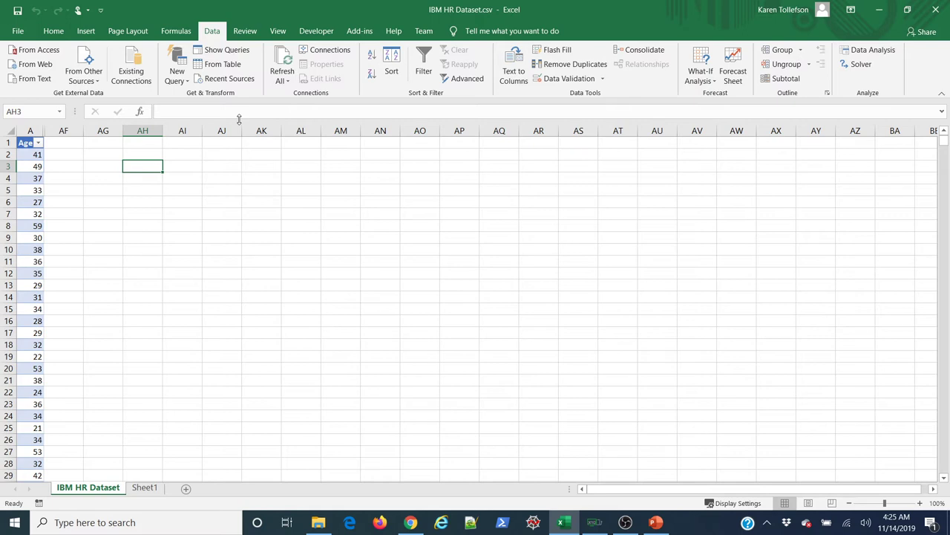
- Insert a histogram chart of the Age column on the IBM HR Dataset sheet
left_click(86, 32)
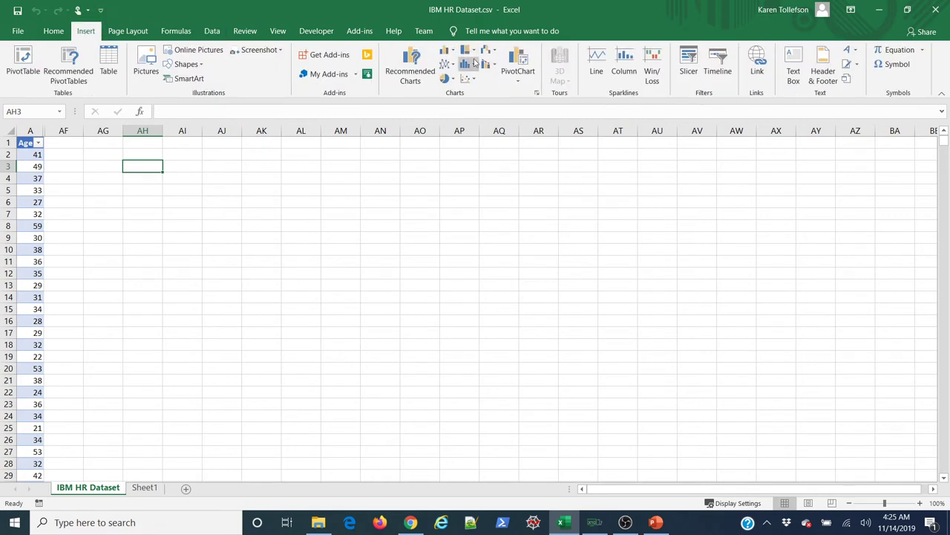
left_click(31, 131)
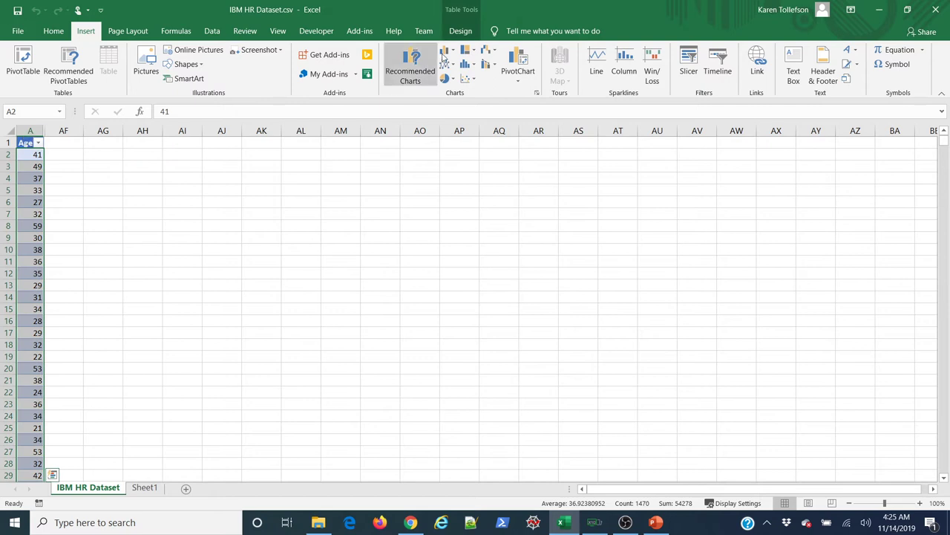
left_click(466, 66)
left_click(478, 112)
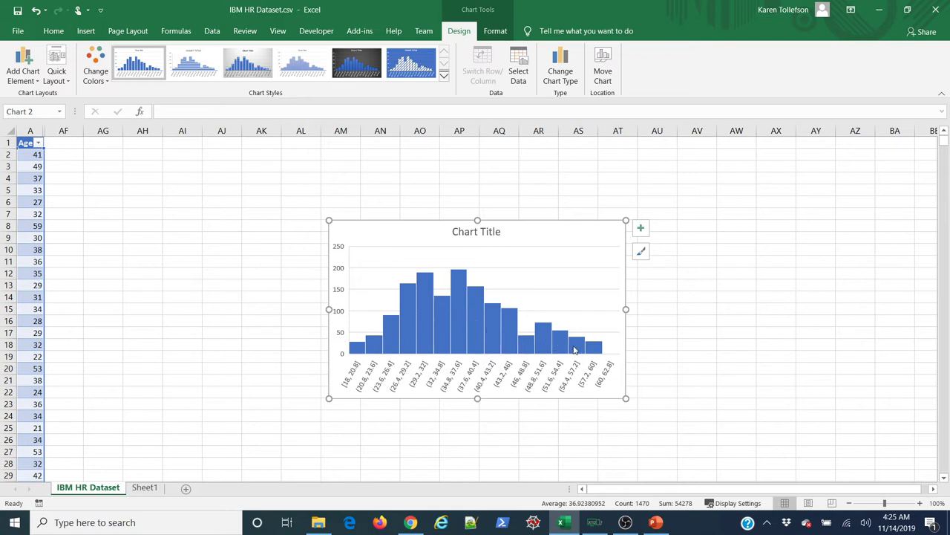
- Set the number of bins on the Age histogram's horizontal axis to 10
left_click(558, 385)
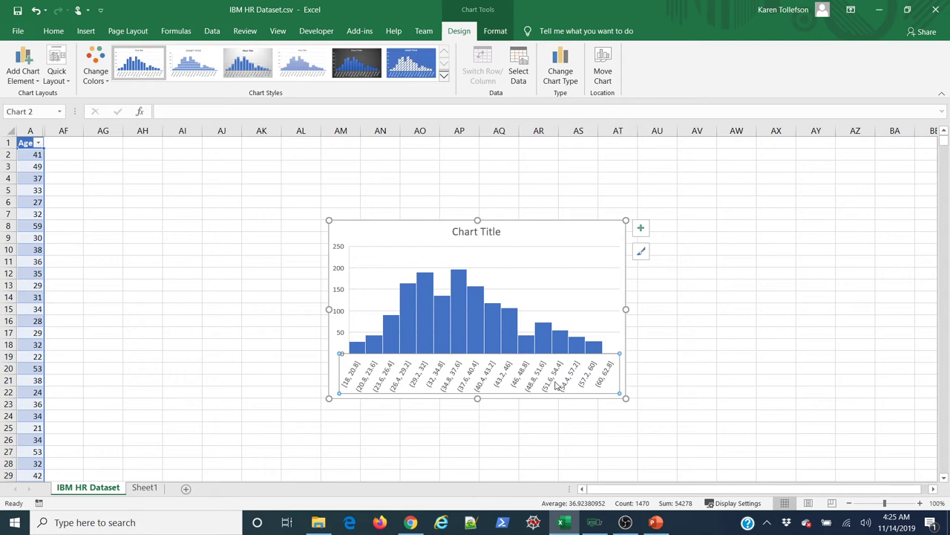
right_click(558, 386)
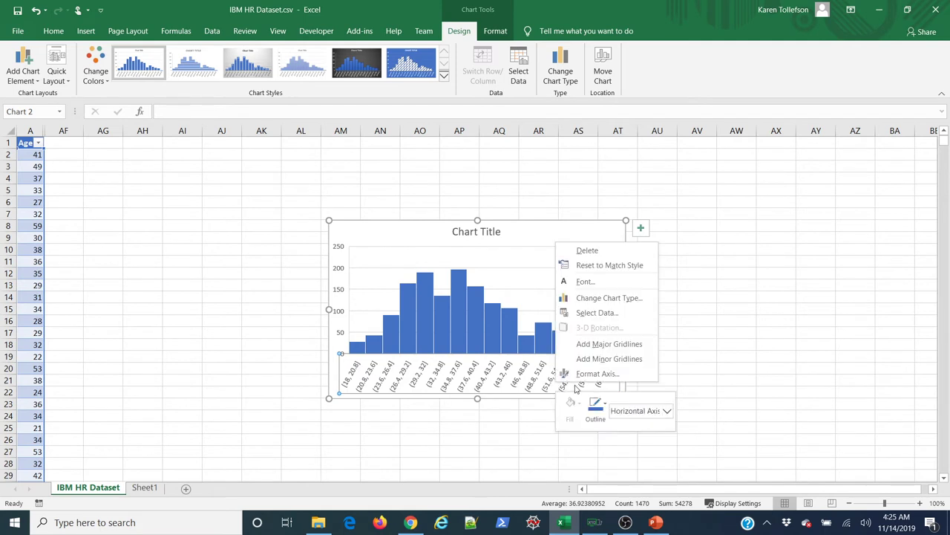
left_click(584, 376)
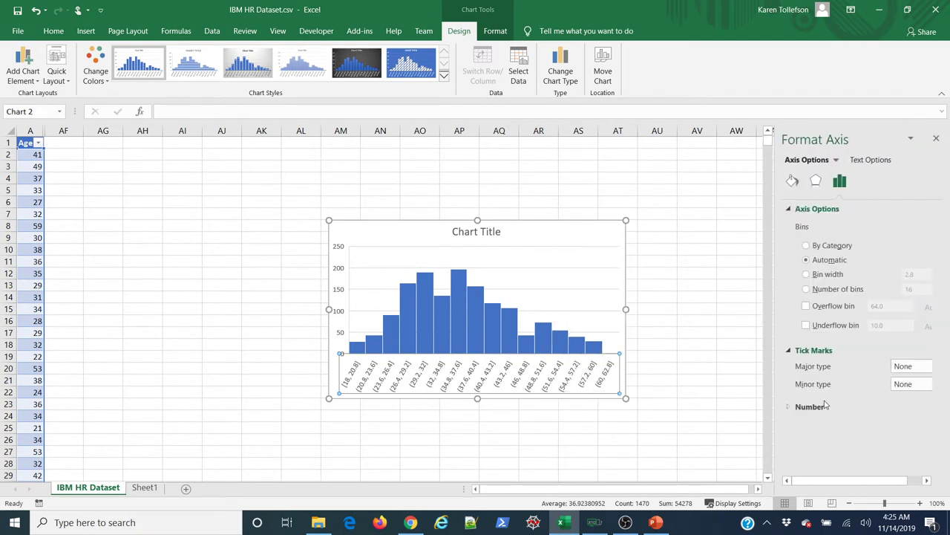
left_click(808, 290)
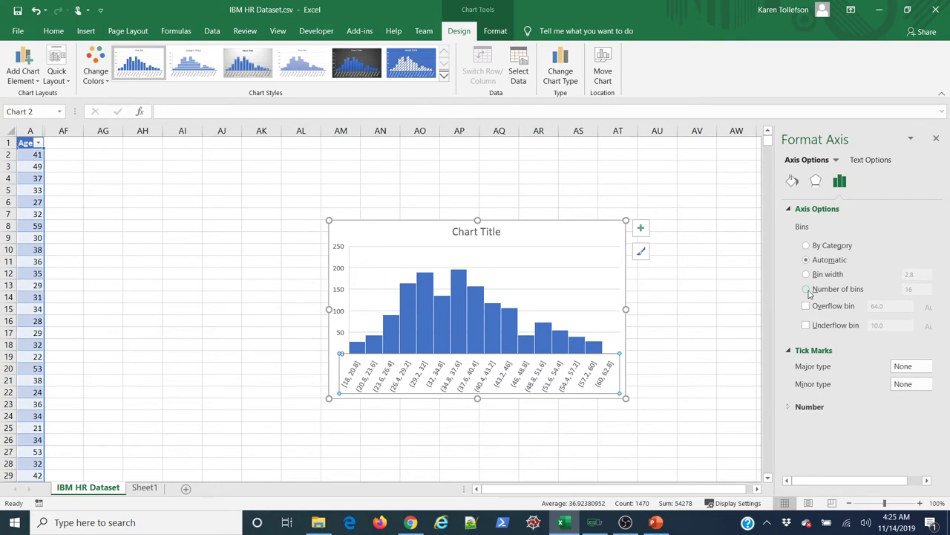
left_click_drag(920, 290, 898, 295)
type("10")
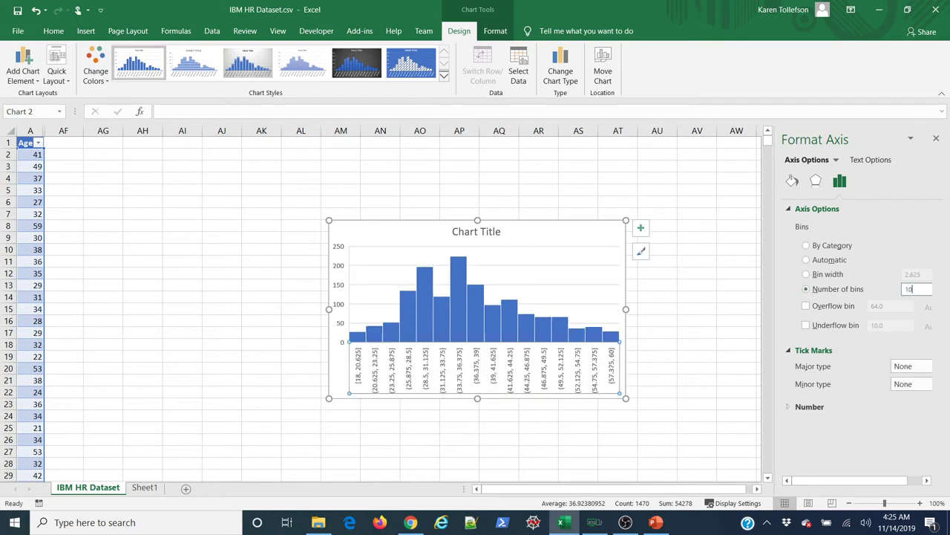
key("Tab")
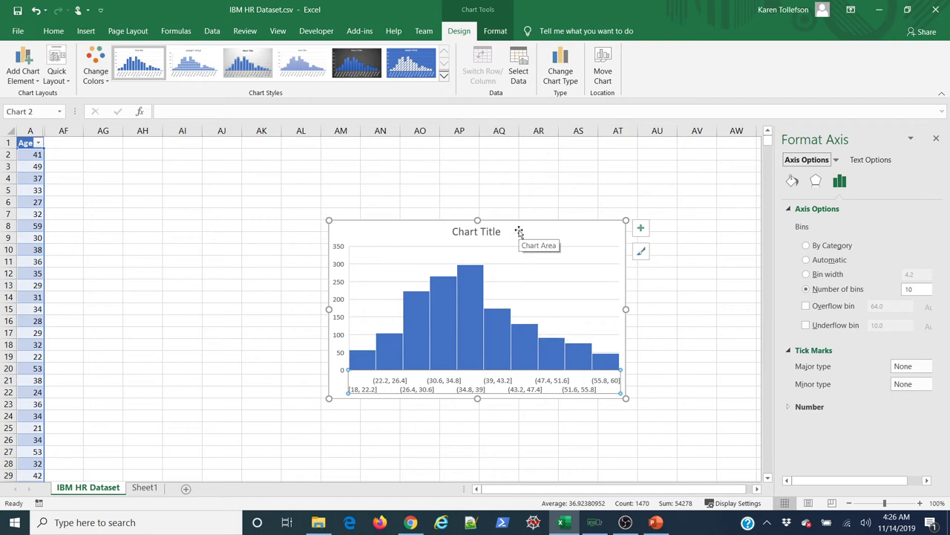
- Move the Age histogram over about columns AN to AV, rows 3 to 18, and deselect it
left_click_drag(519, 231, 580, 179)
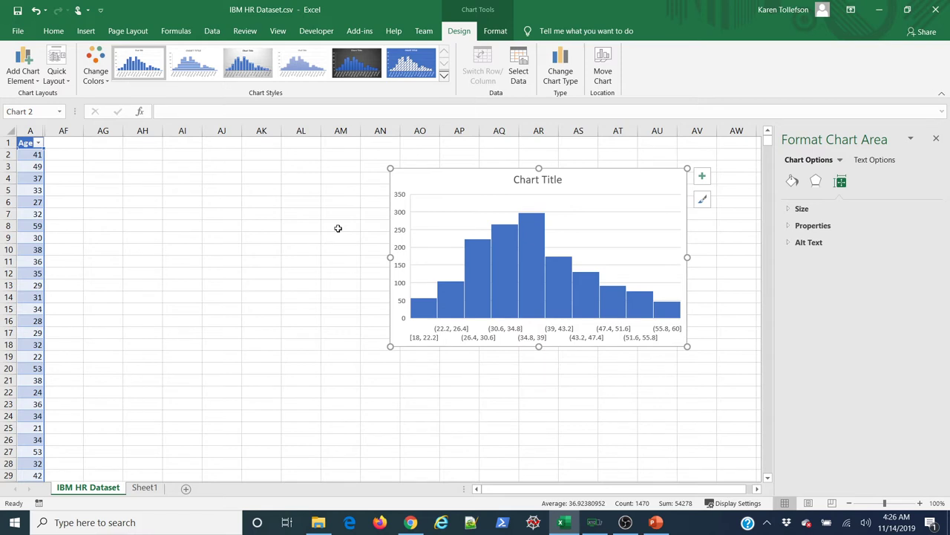
left_click(337, 228)
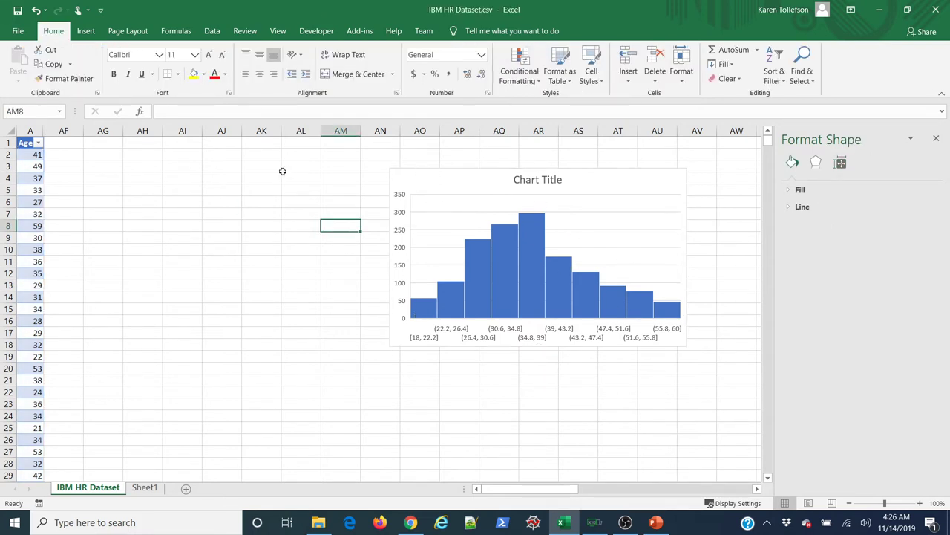
left_click(86, 30)
scroll(860, 80, "down", 3)
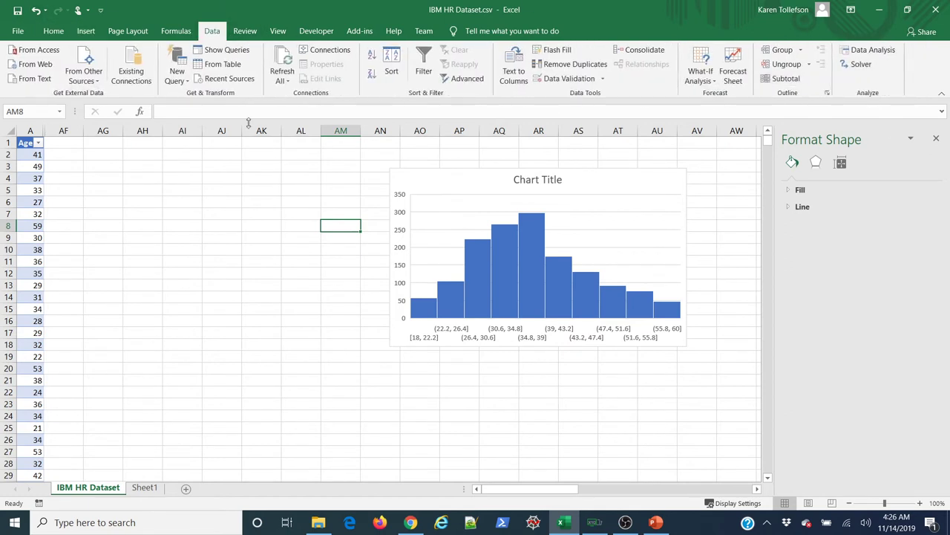
- Enter the labels Bins in cell AH5, Max in AJ6 and Min in AJ7
left_click(137, 191)
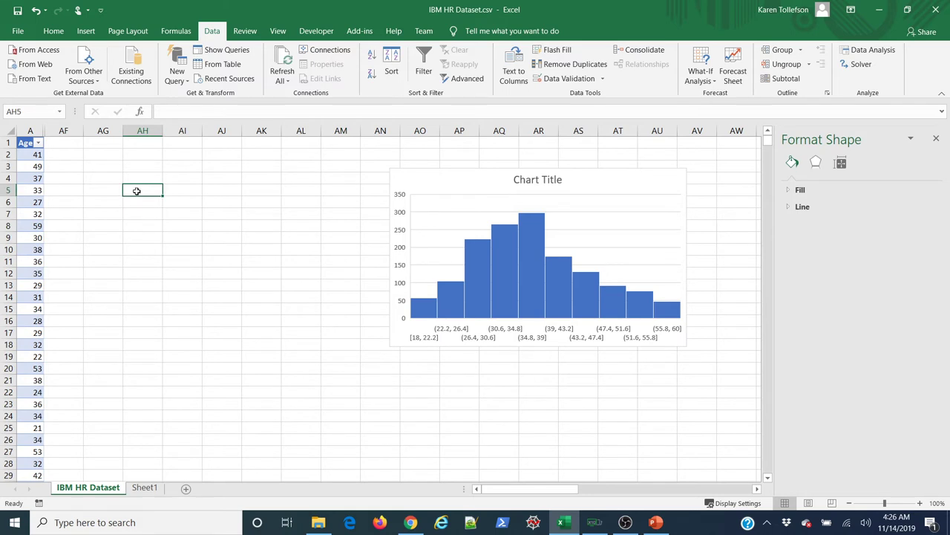
type("Bins")
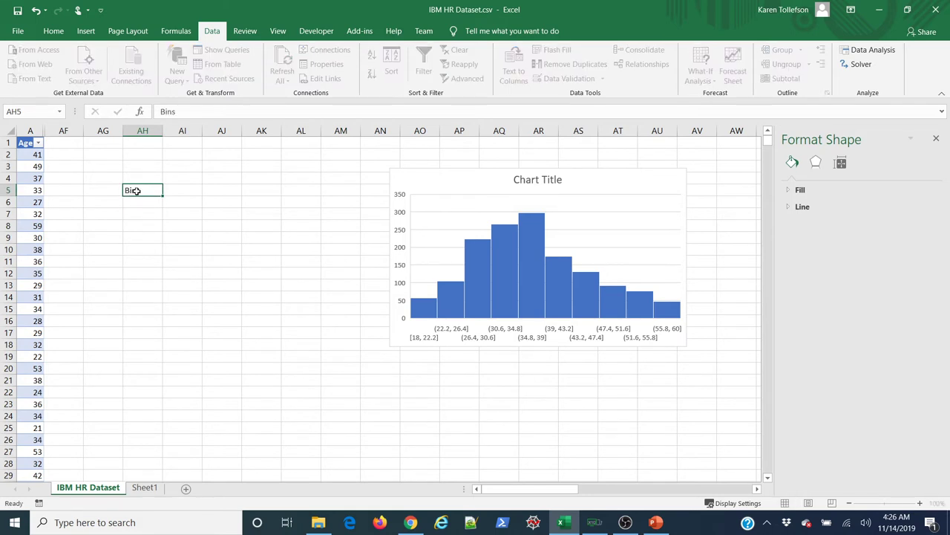
key("Return")
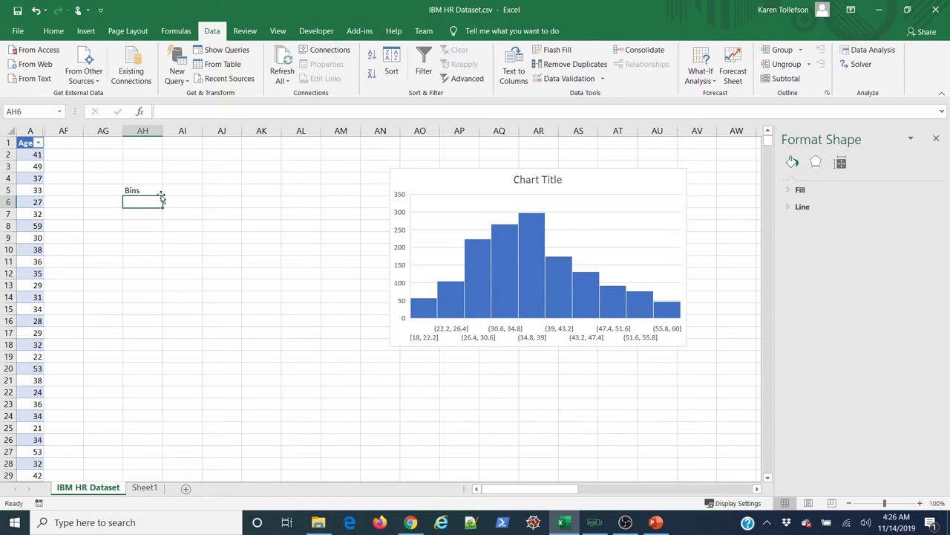
left_click(233, 202)
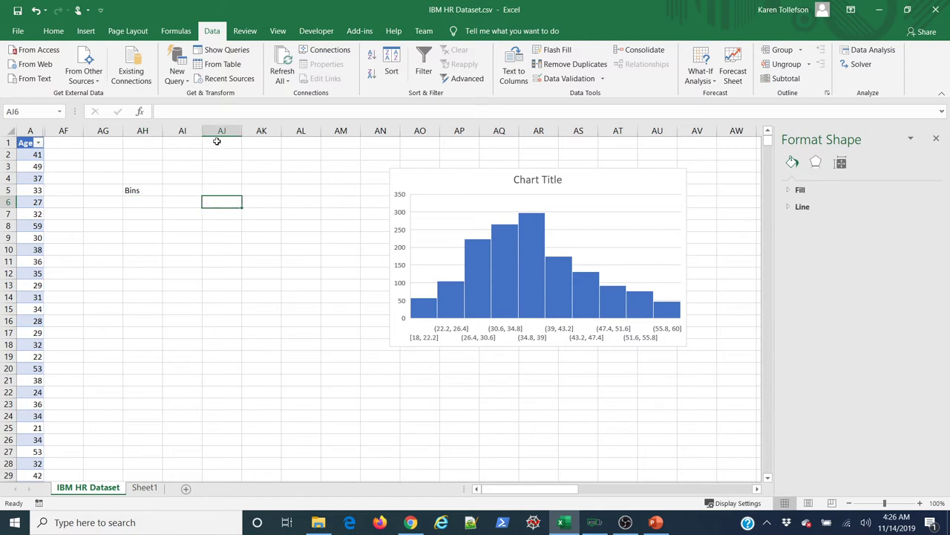
type("Max")
key("Return")
type("Min")
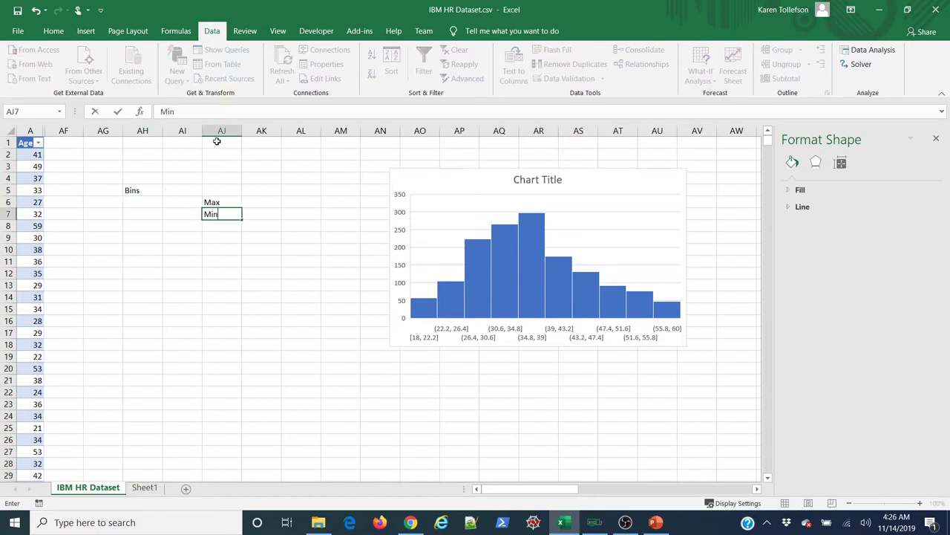
key("Tab")
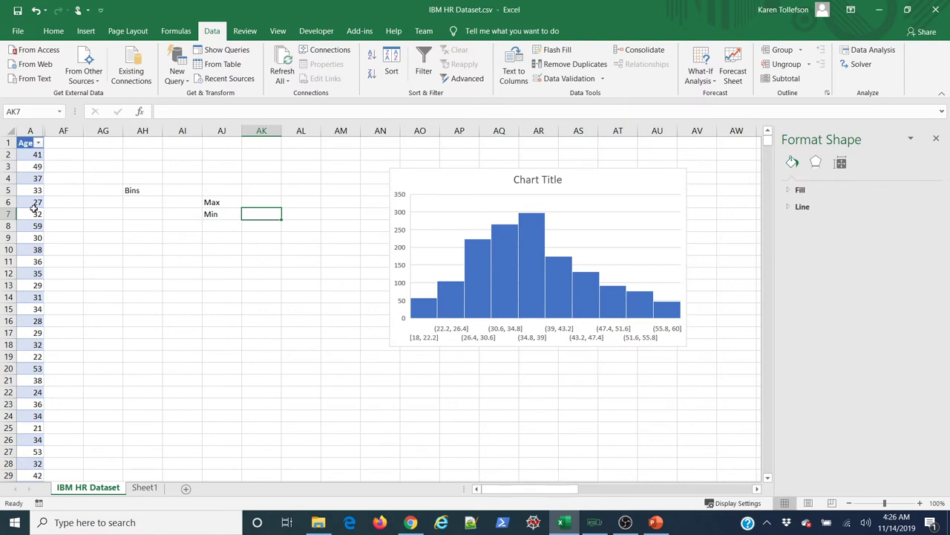
- Calculate the maximum age in cell AK6 with =MAX(tbl_data[Age])
left_click(245, 202)
left_click(231, 110)
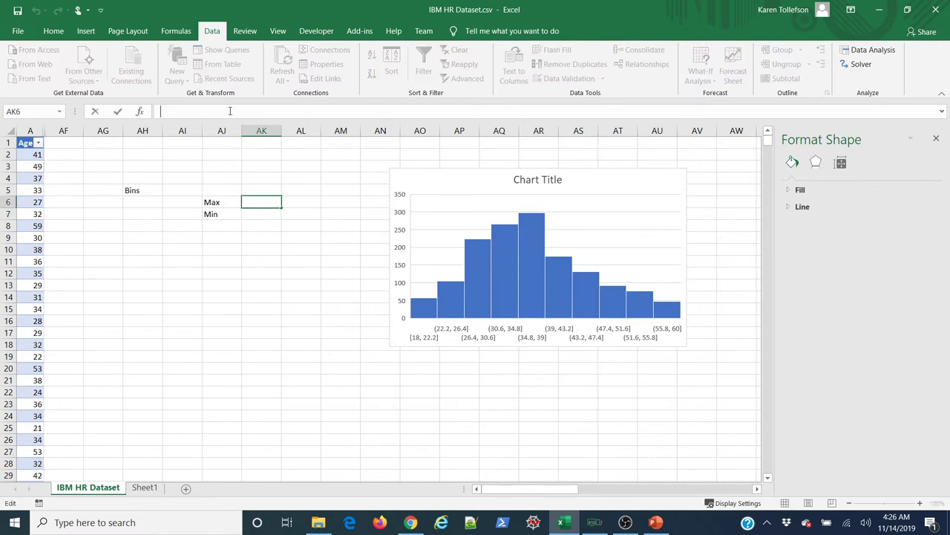
type("=ma")
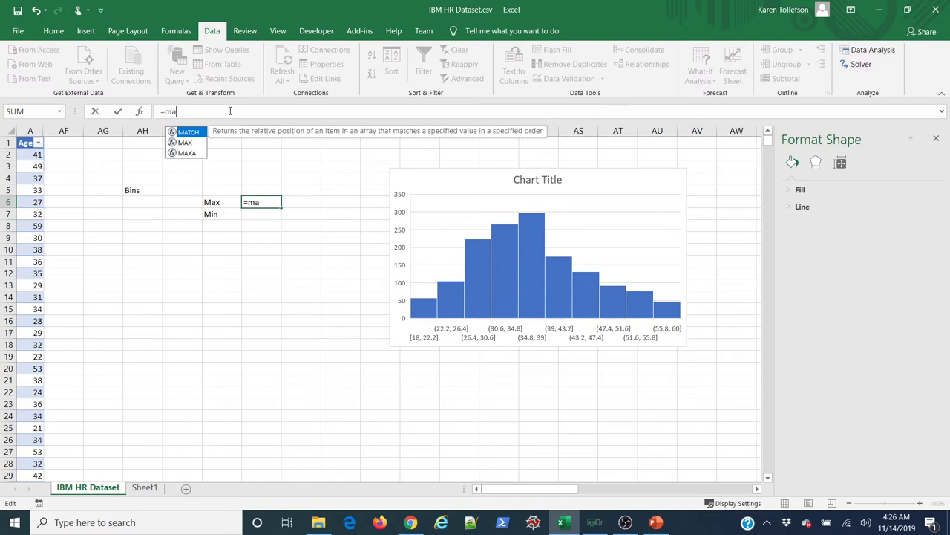
type("x(tbl")
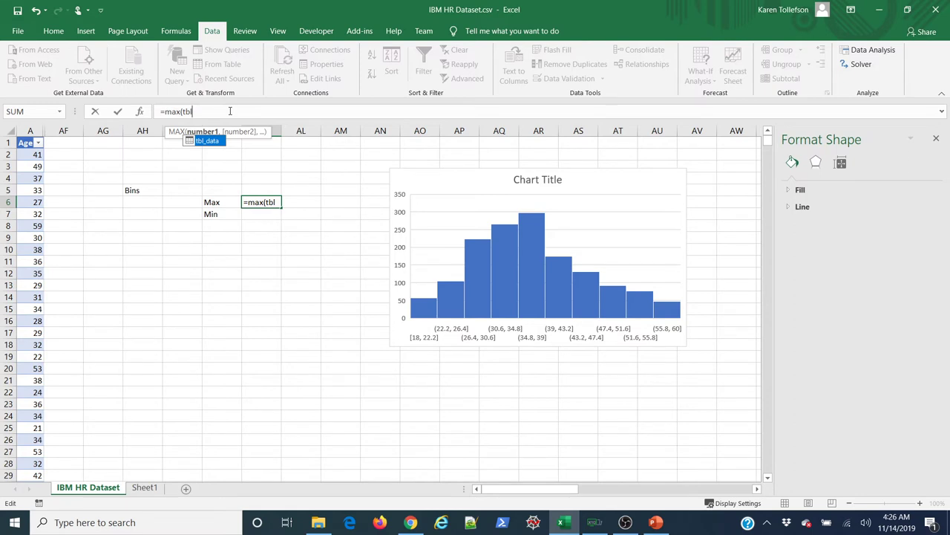
key("Tab")
type("[Age")
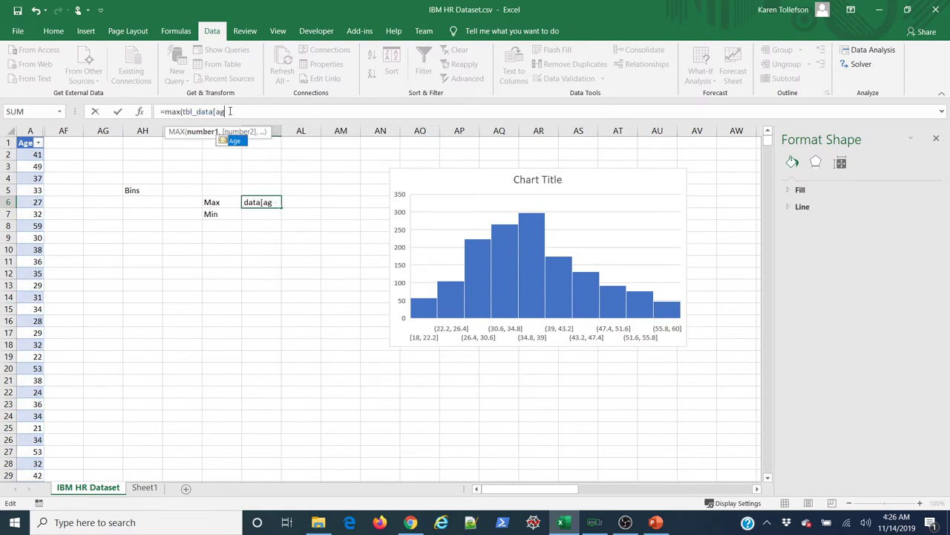
type("])")
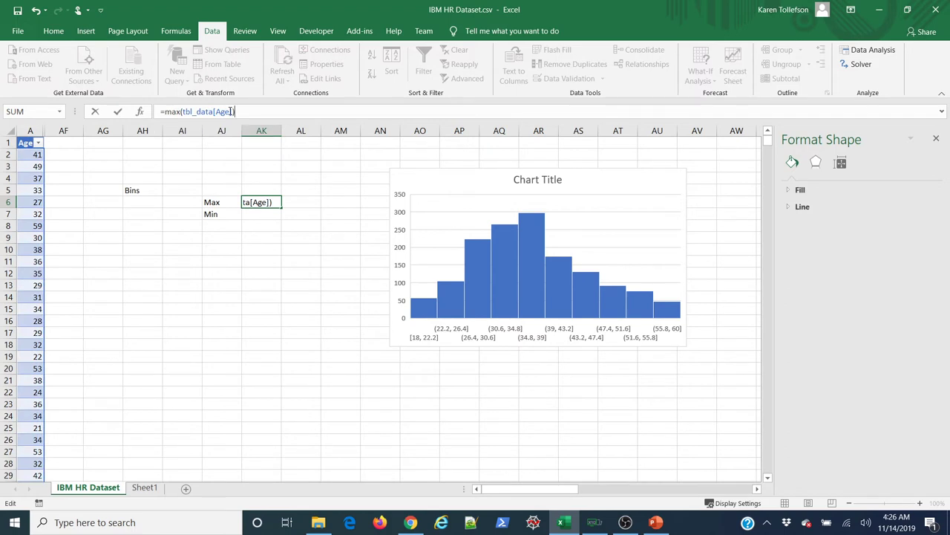
key("Return")
- Calculate the minimum age in cell AK7 with =MIN(tbl_data[Age])
left_click(230, 111)
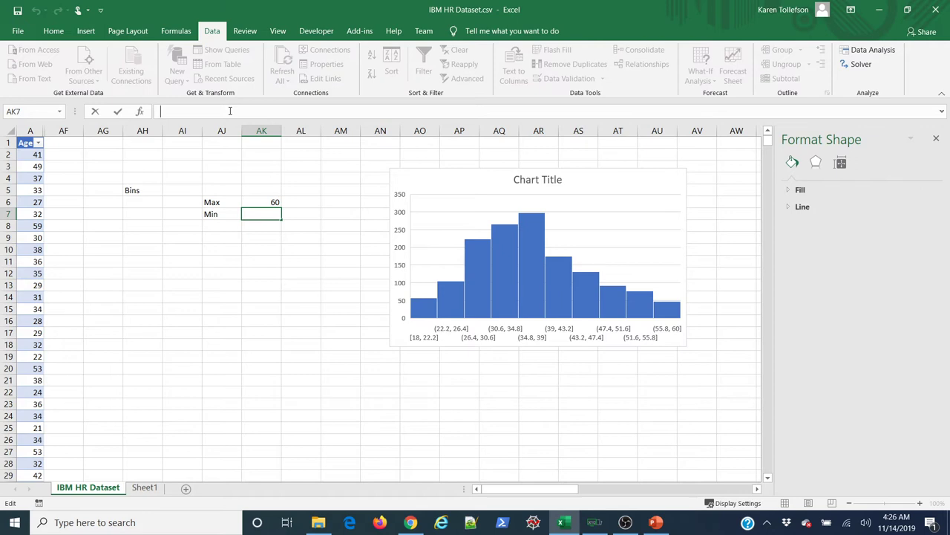
type("=min(tbl_data")
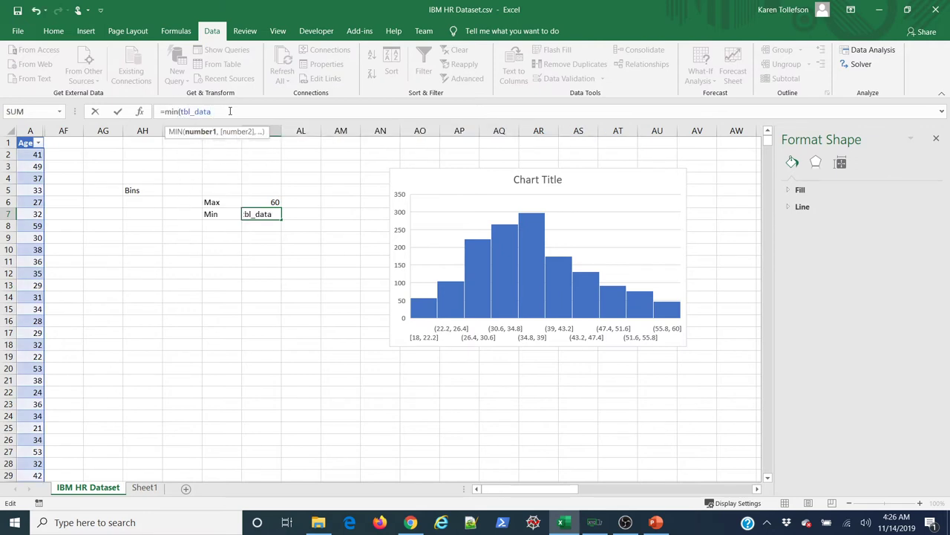
type("[Age])")
key("Return")
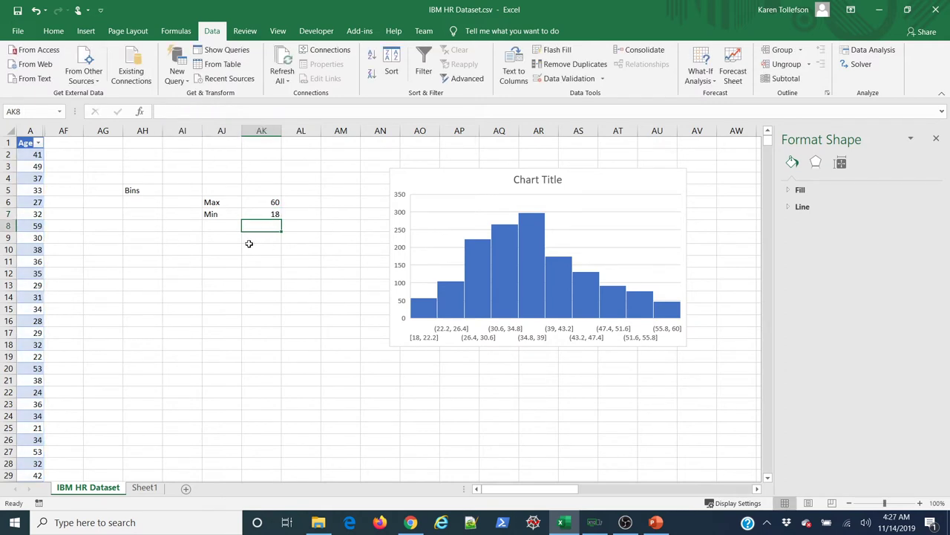
- Calculate the width of ten equal bins in cell AJ9 with the formula =(AK6-AK7)/10
left_click(222, 235)
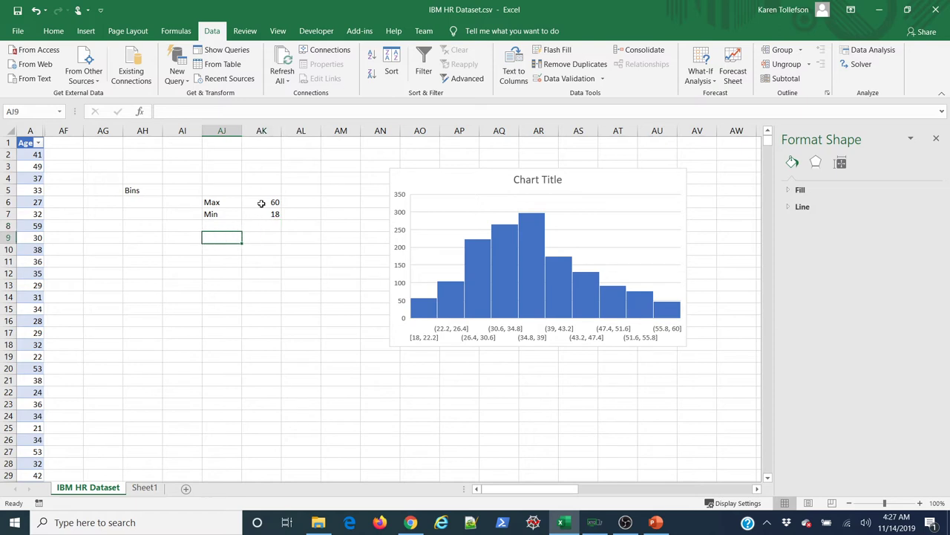
left_click(186, 109)
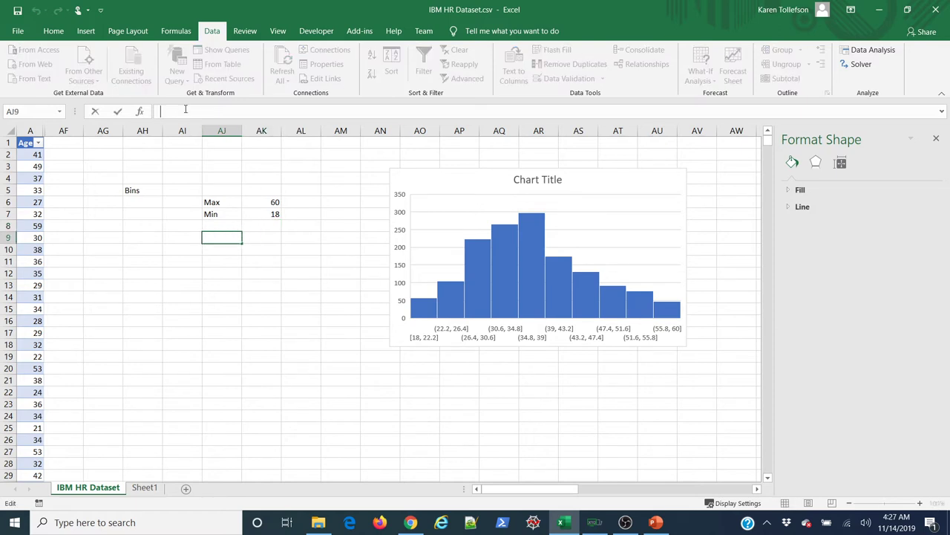
type("=")
left_click(272, 202)
type("-")
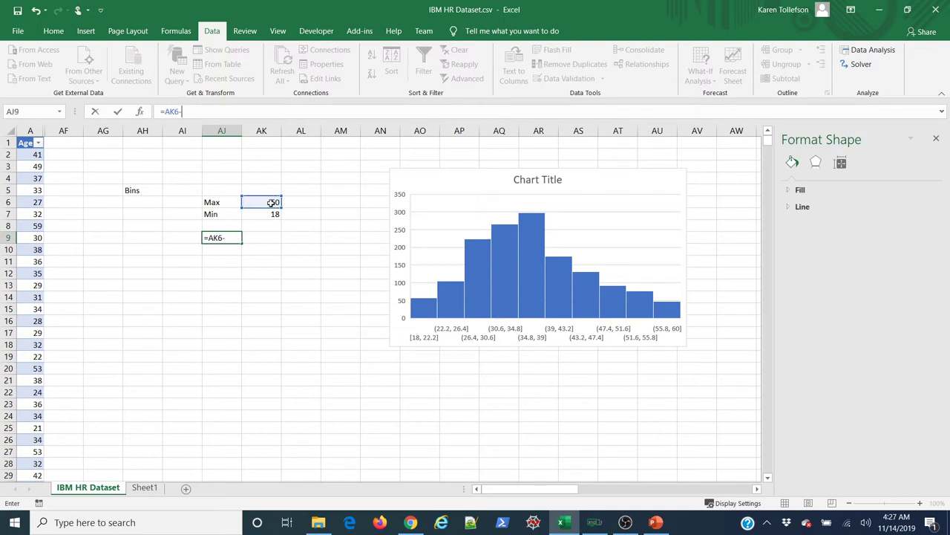
left_click(269, 214)
left_click(166, 112)
type("(")
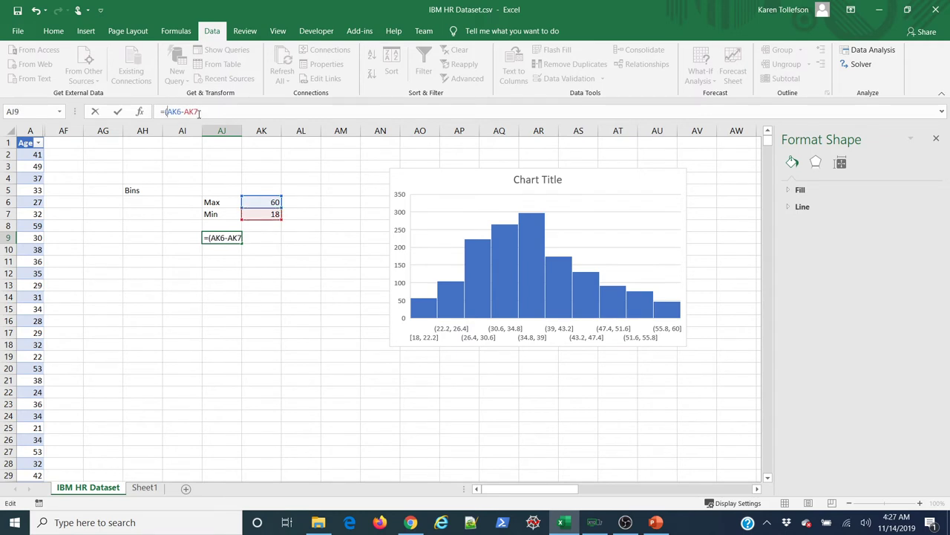
left_click(199, 111)
type(")/10")
key("Return")
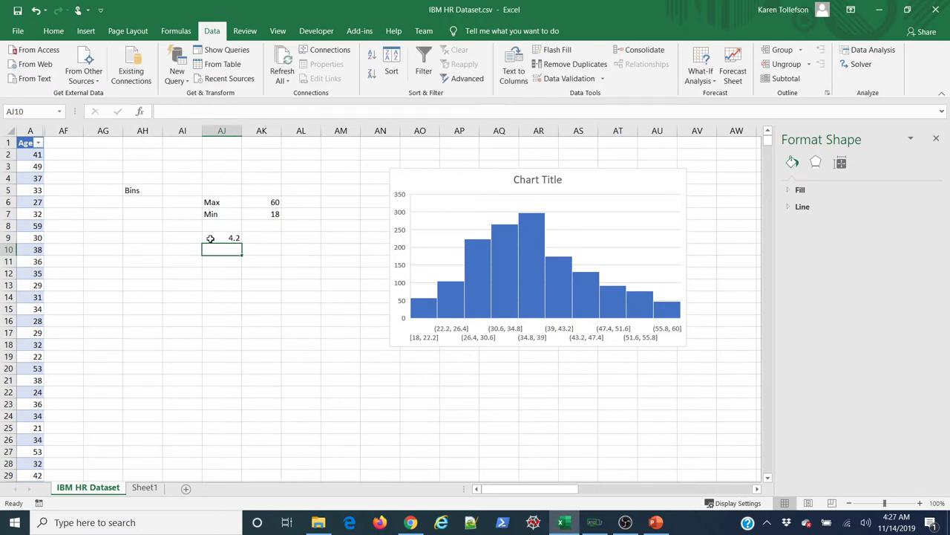
- Enter the first bin limit in AH6 as the minimum plus the bin width, =AK7+AJ9
left_click(146, 201)
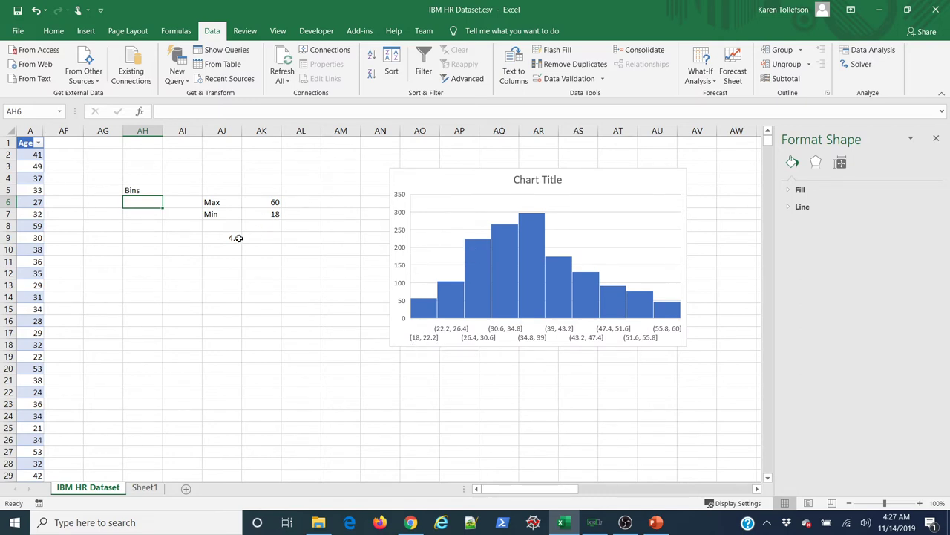
left_click(180, 111)
type("=")
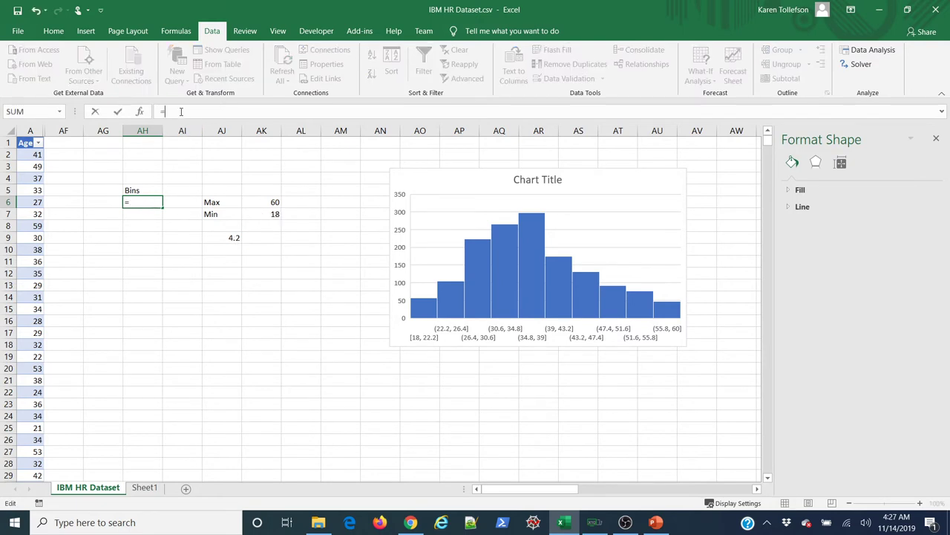
left_click(266, 214)
type("+")
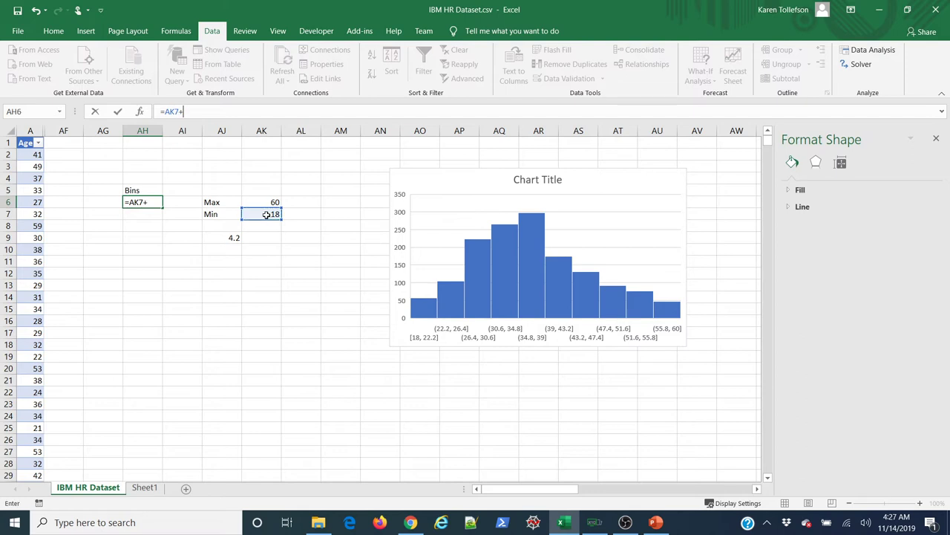
left_click(219, 238)
key("Return")
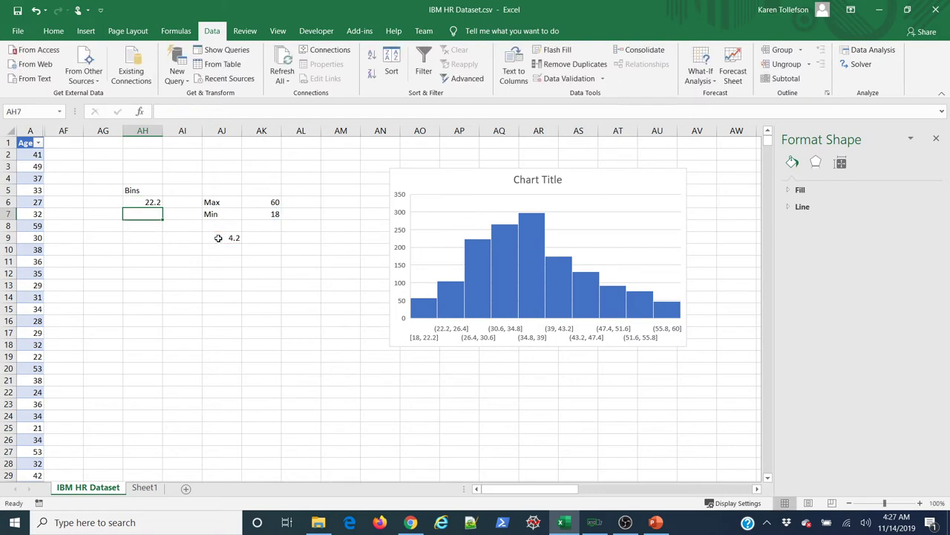
- Enter the second bin limit in AH7 as the previous bin plus the bin width, =AH6+AJ9
left_click(174, 112)
type("=")
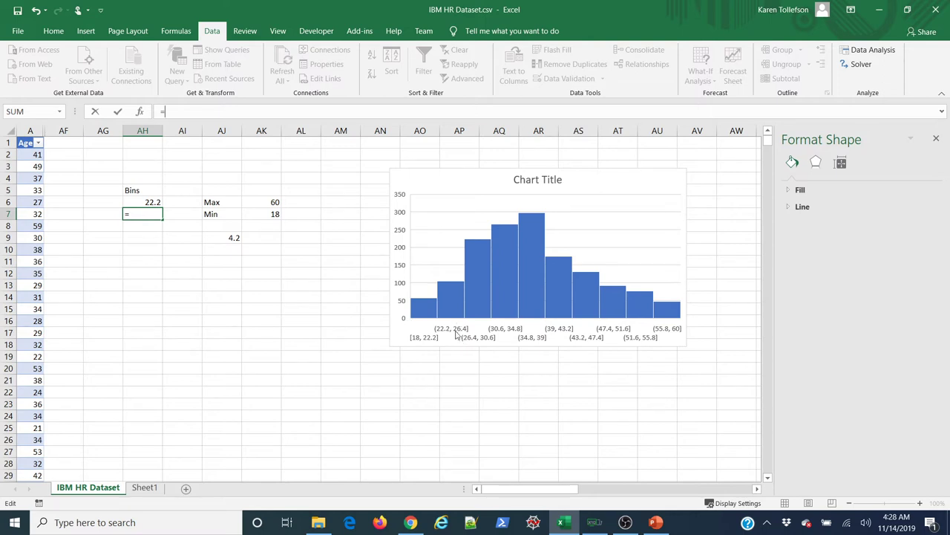
left_click(146, 203)
type("+")
left_click(213, 243)
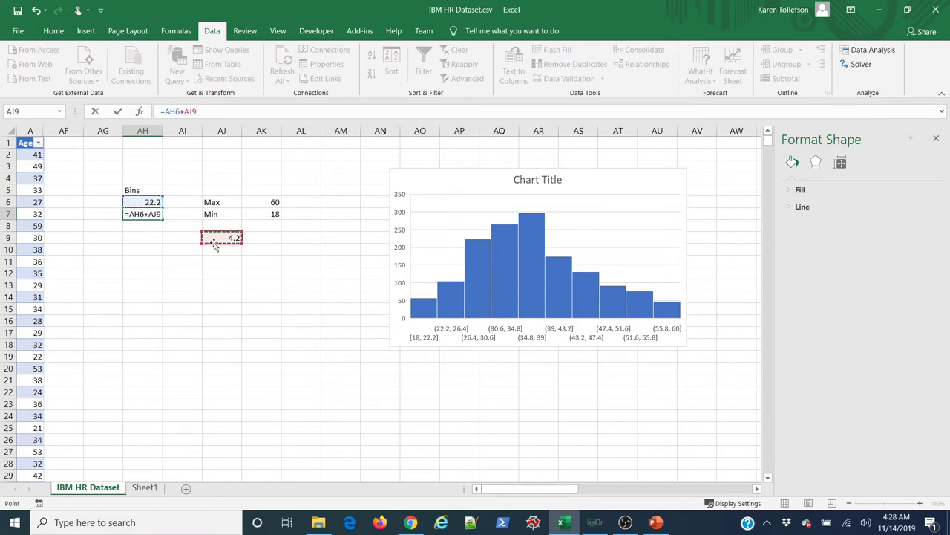
key("Return")
- Try filling the AH7 bin formula down to AH13, and clear the copies in AH8 to AH13
left_click(136, 214)
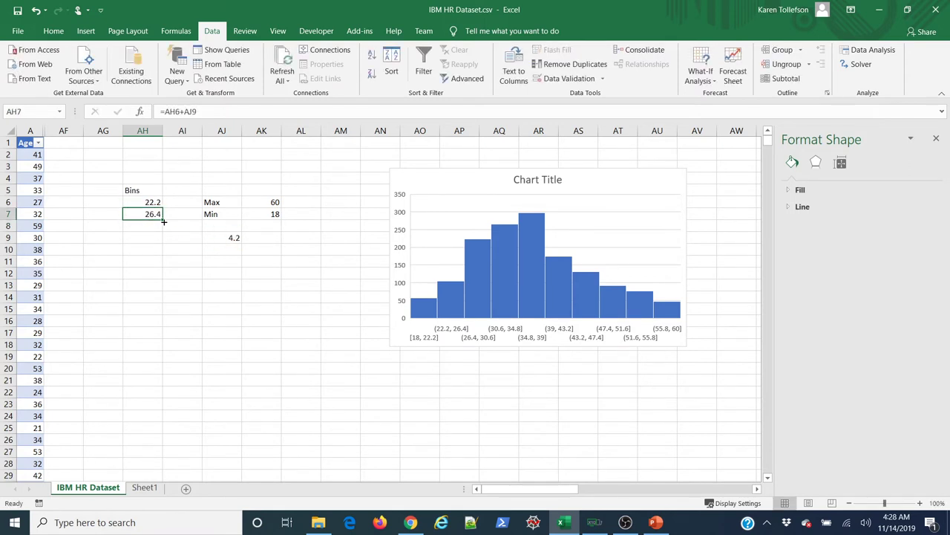
left_click_drag(162, 220, 162, 289)
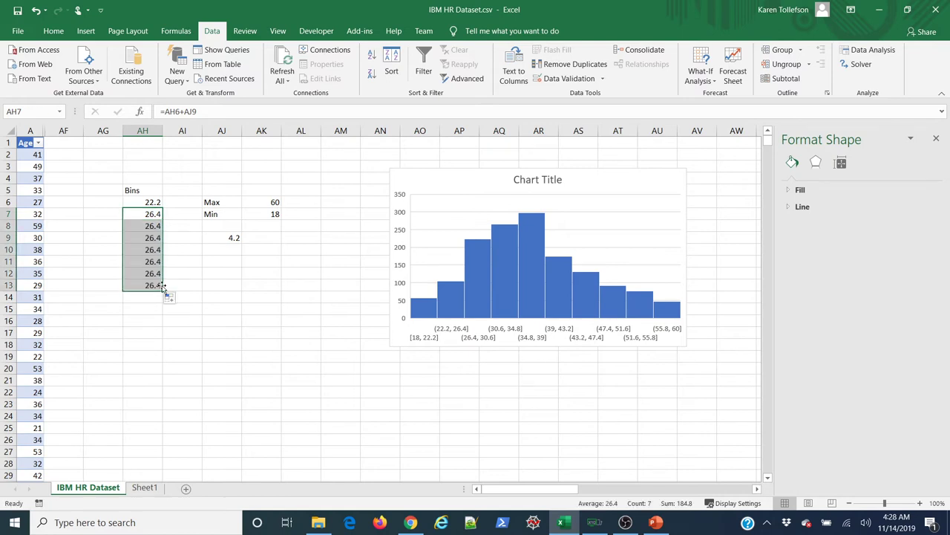
left_click(142, 225)
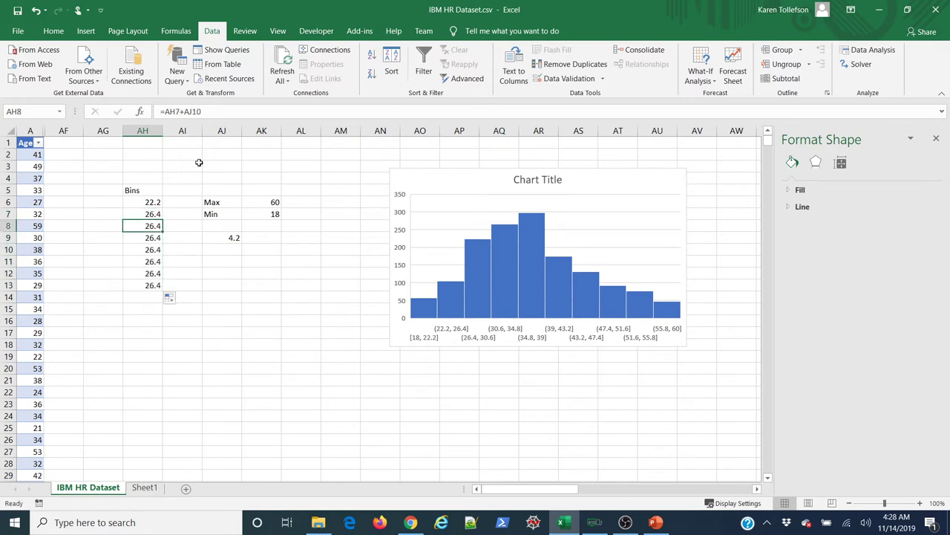
left_click_drag(153, 226, 151, 290)
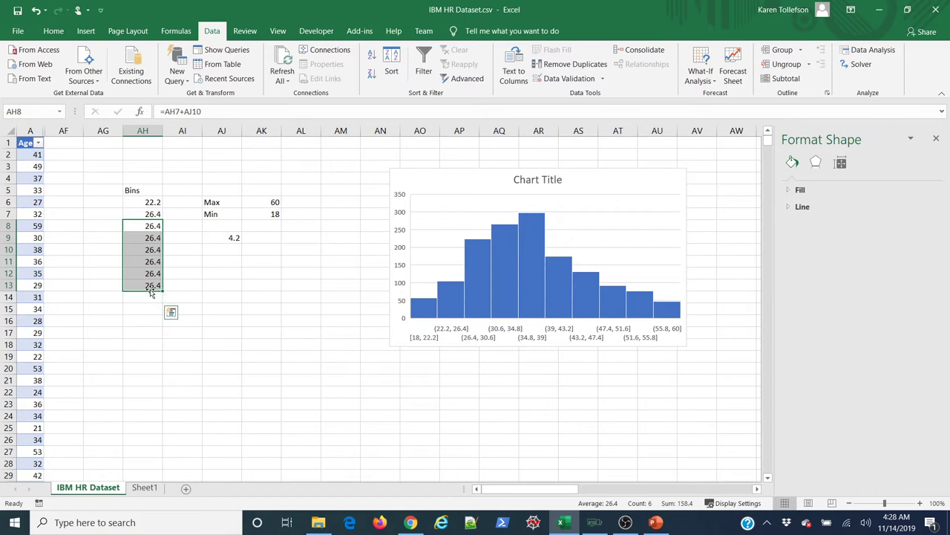
key("Delete")
left_click(145, 272)
- Enter the third bin limit in AH8 with the formula =AH7+AJ9
left_click(153, 228)
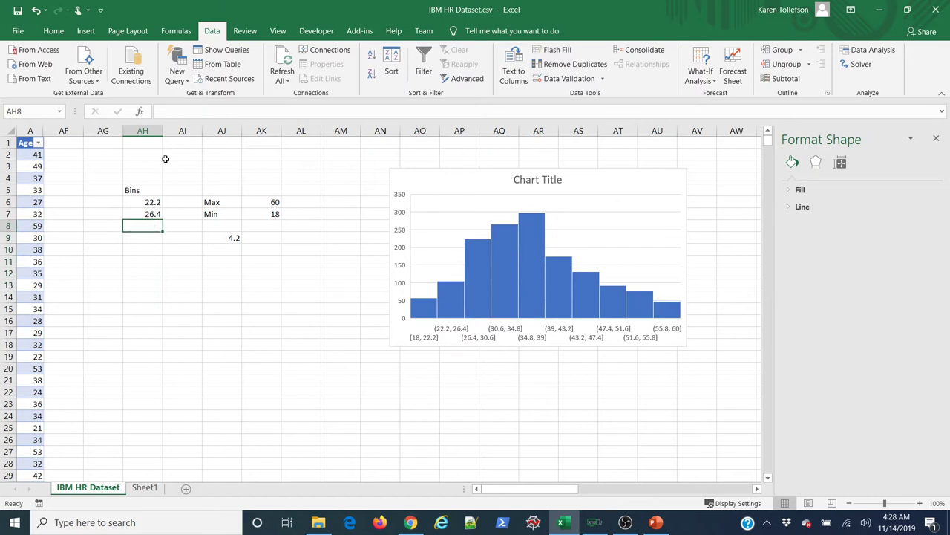
left_click(167, 114)
type("=")
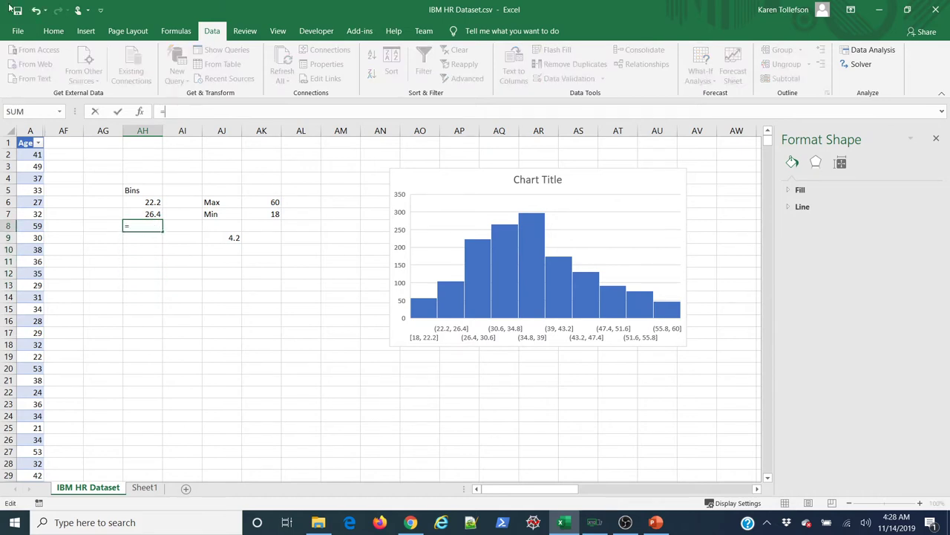
left_click(149, 213)
type("+")
left_click(222, 237)
key("Return")
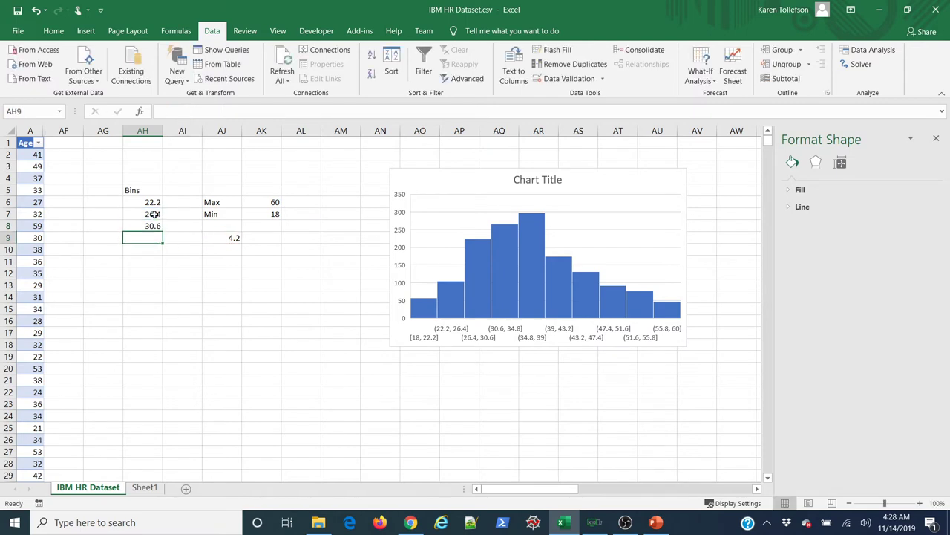
- Try filling the AH7:AH8 formulas down to AH14, and clear the copies from AH9 downward
left_click_drag(151, 214, 153, 225)
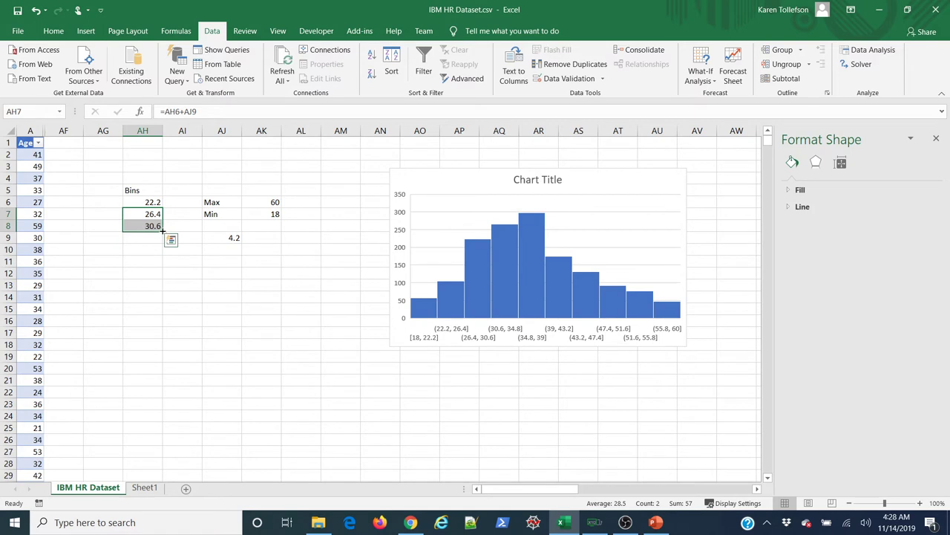
left_click_drag(163, 231, 165, 302)
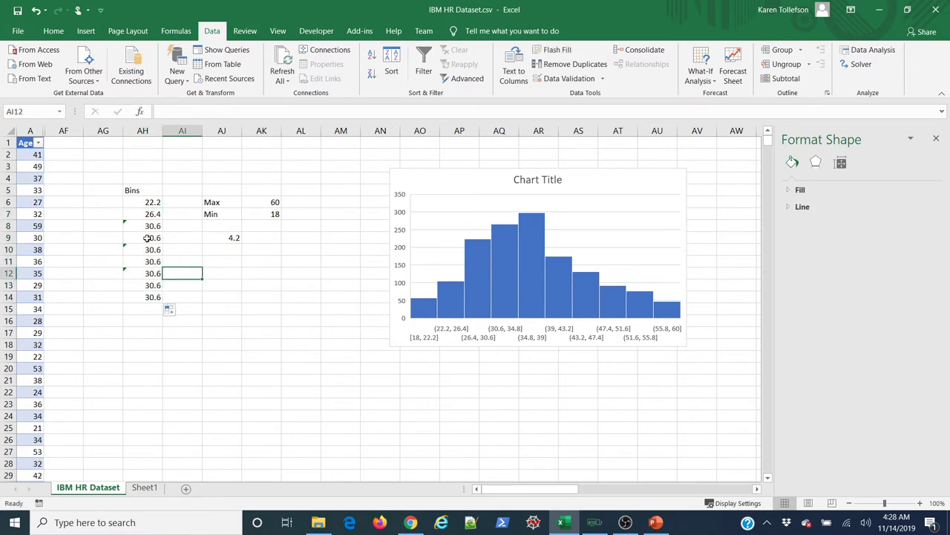
left_click_drag(144, 239, 151, 305)
key("Delete")
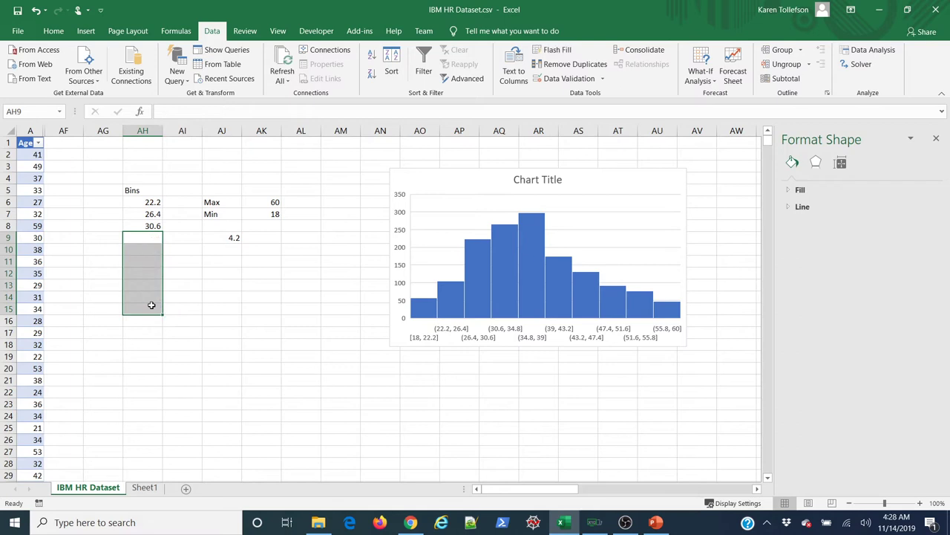
- Enter the fourth bin limit in AH9 with the formula =AH8+AJ9
left_click(152, 236)
left_click(178, 110)
type("=")
left_click(151, 226)
type("+")
left_click(225, 236)
key("Return")
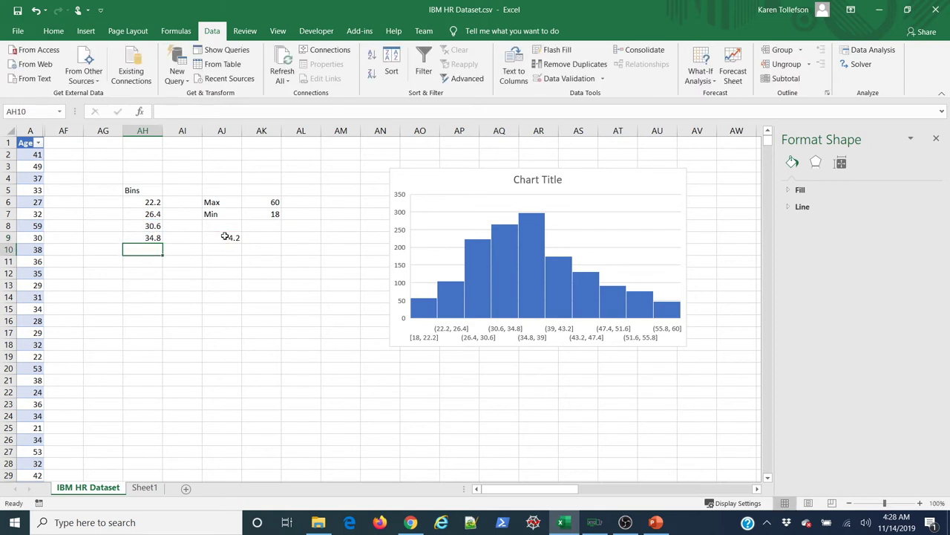
- Enter the fifth bin limit in AH10 with the formula =AH9+AJ9
type("=")
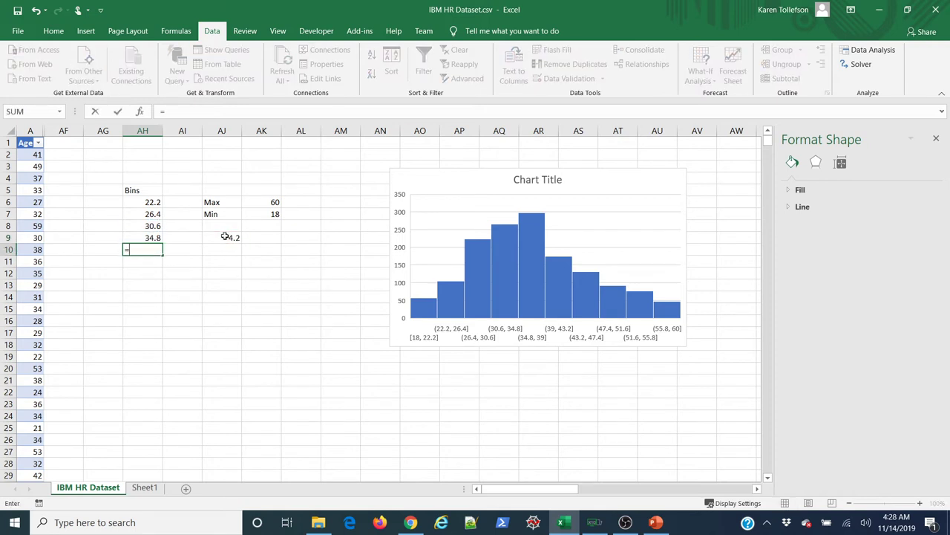
left_click(152, 236)
type("+")
left_click(211, 238)
key("Return")
- Enter the sixth bin limit in AH11 with the formula =AH10+AJ9
type("=")
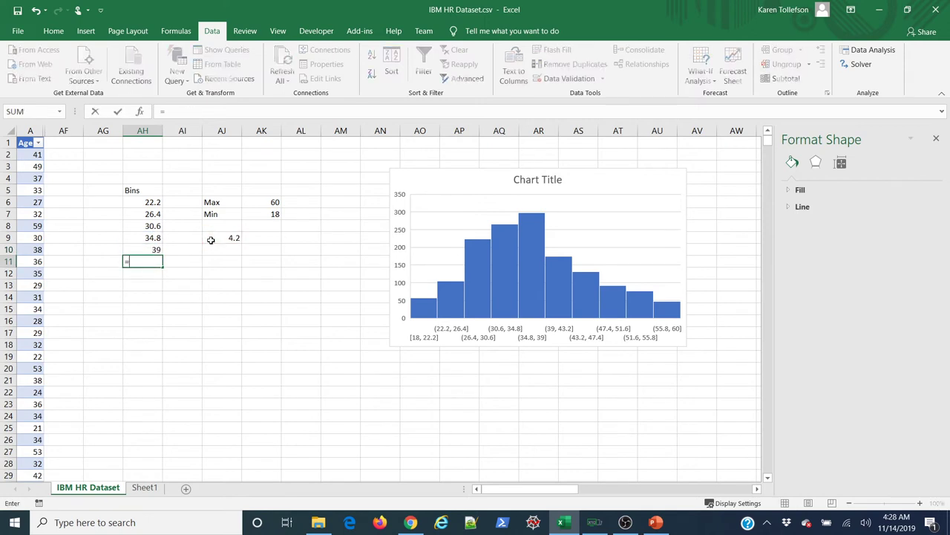
left_click(158, 251)
type("+")
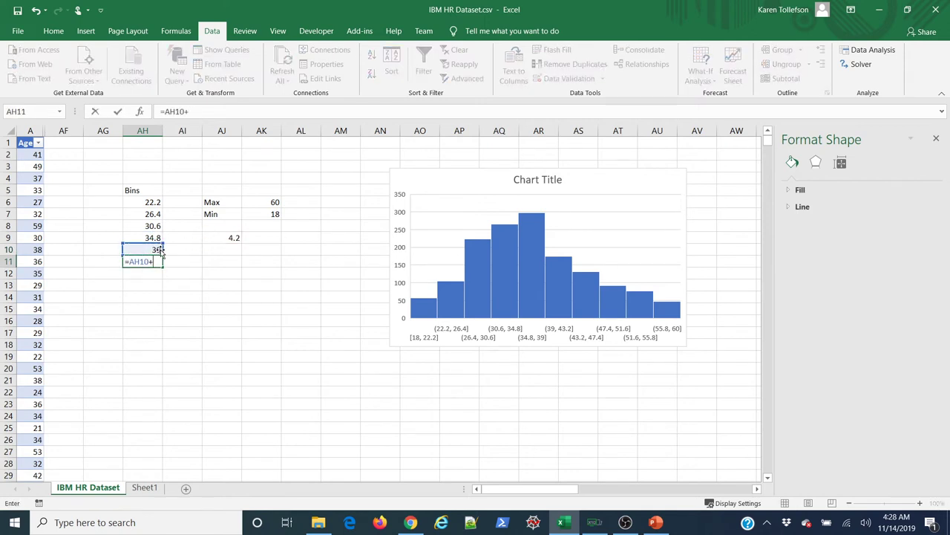
left_click(234, 239)
key("Return")
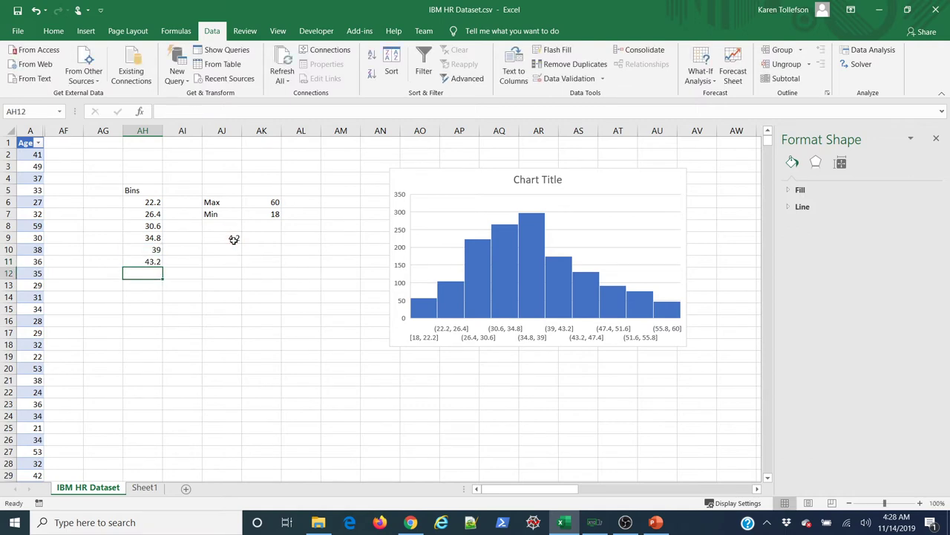
- Enter the seventh bin limit in AH12 with the formula =AH11+AJ9
type("=")
left_click(150, 261)
type("+")
left_click(232, 239)
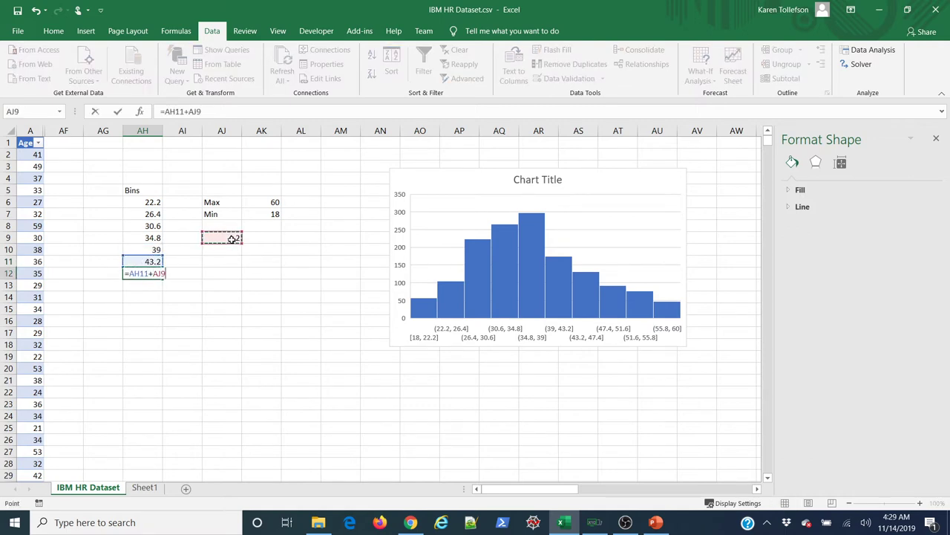
key("Return")
- Enter the eighth bin limit in AH13 with the formula =AH12+AJ9
type("=")
left_click(151, 273)
type("+")
left_click(232, 238)
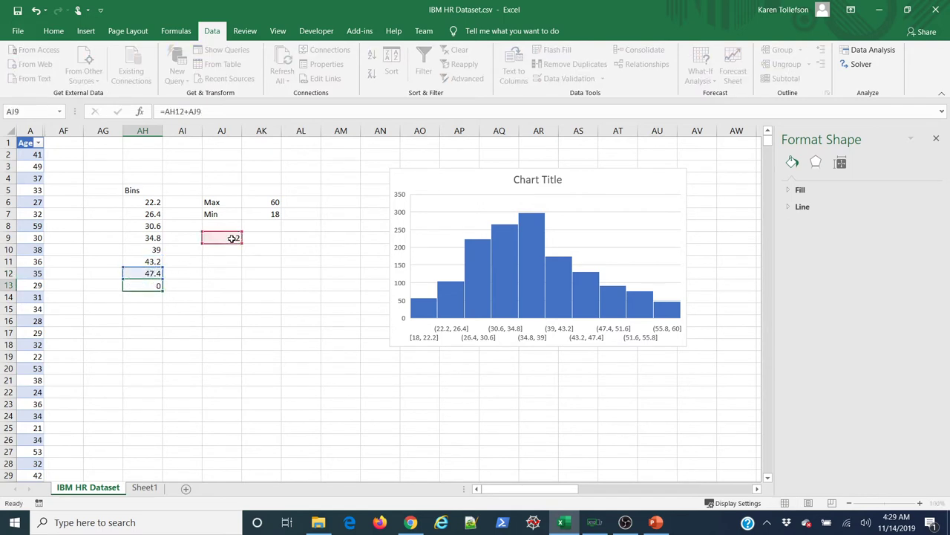
key("Return")
- Enter the ninth bin limit in AH14 with the formula =AH13+AJ9
type("=")
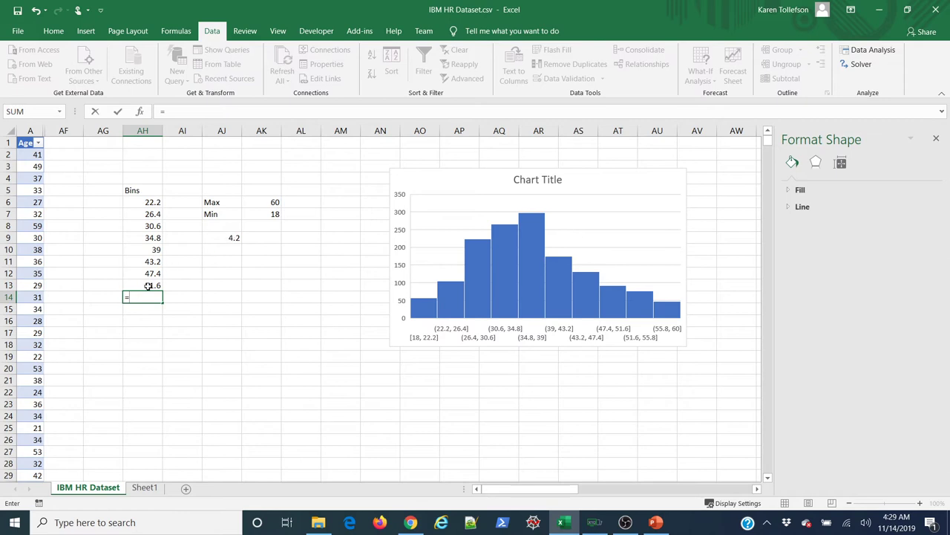
left_click(149, 286)
type("+")
left_click(218, 237)
key("Return")
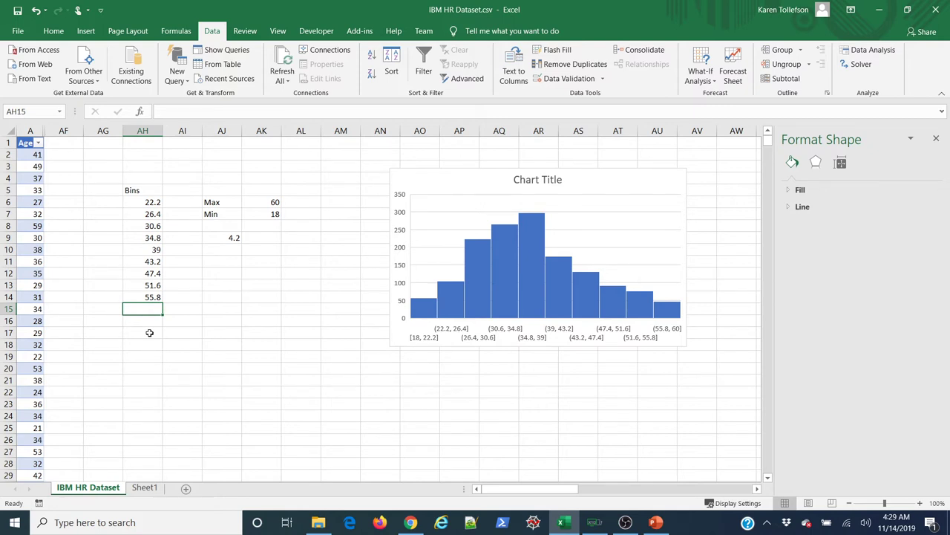
- Run the Data Analysis Histogram on $A$1:$A$1471 with bin range $AH$5:$AH$14, labels, cumulative percentage and chart output on a new worksheet
left_click(874, 52)
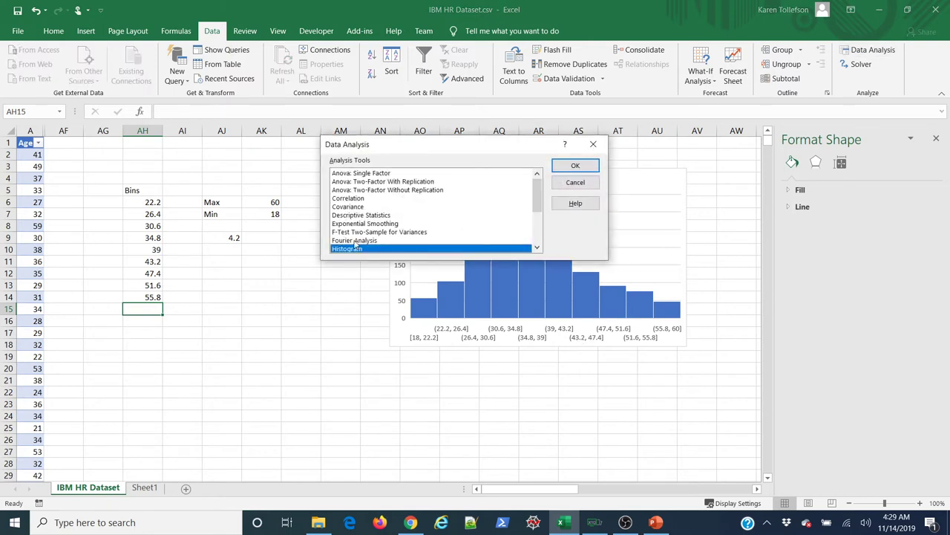
left_click(573, 165)
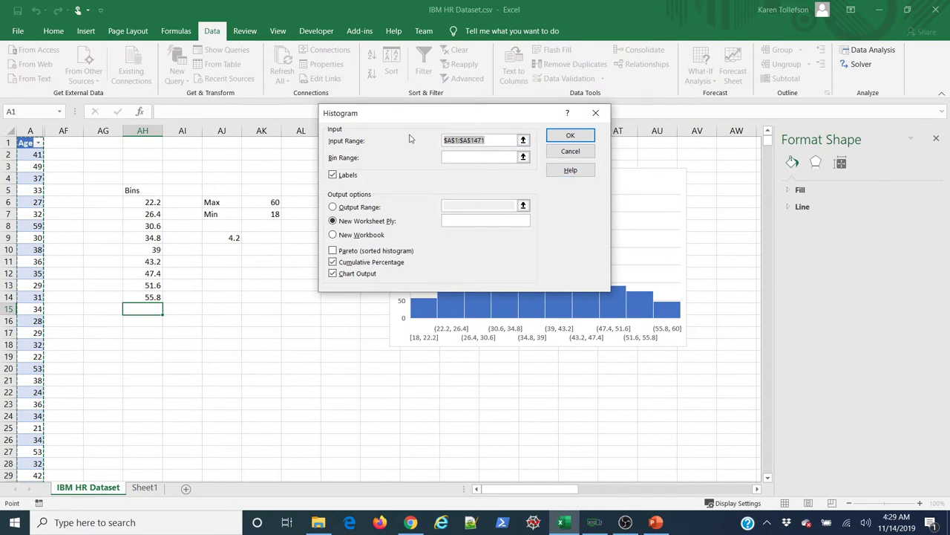
left_click(472, 157)
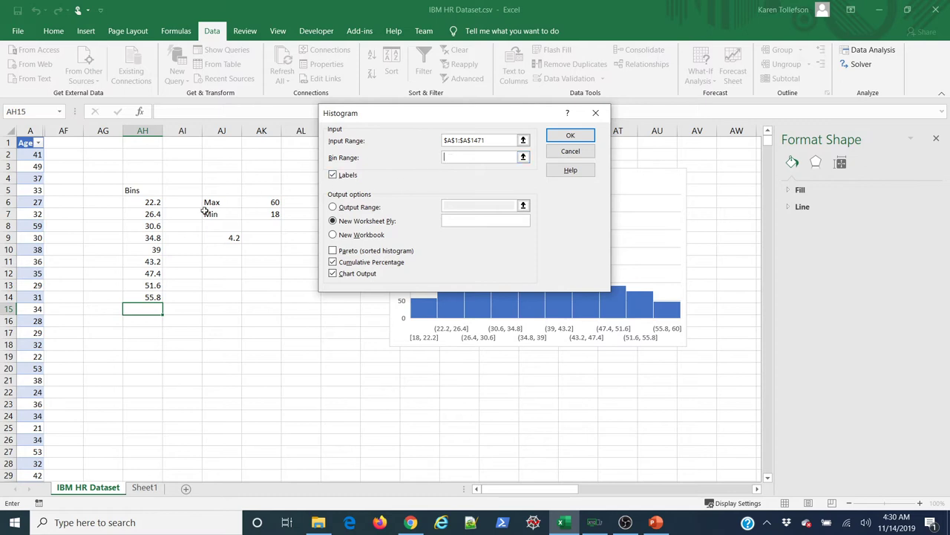
left_click_drag(149, 191, 145, 297)
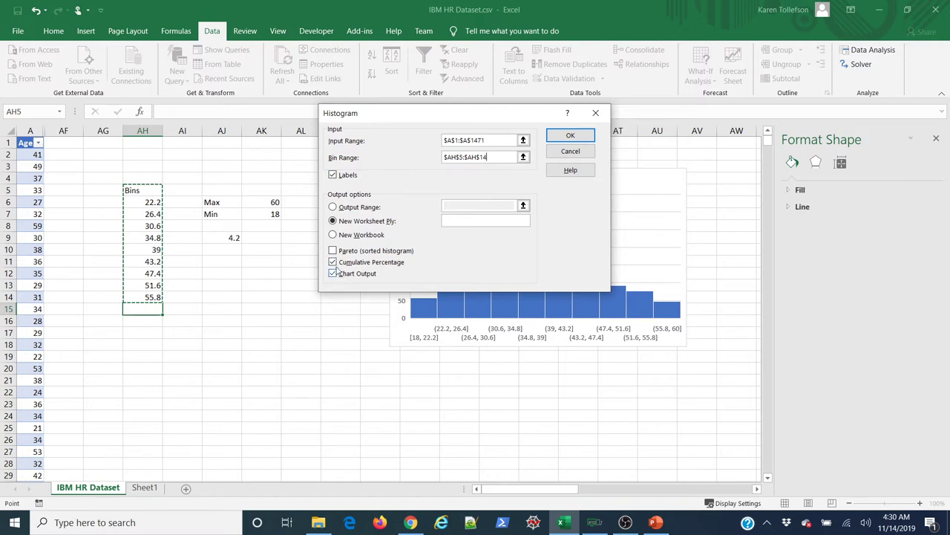
left_click(570, 135)
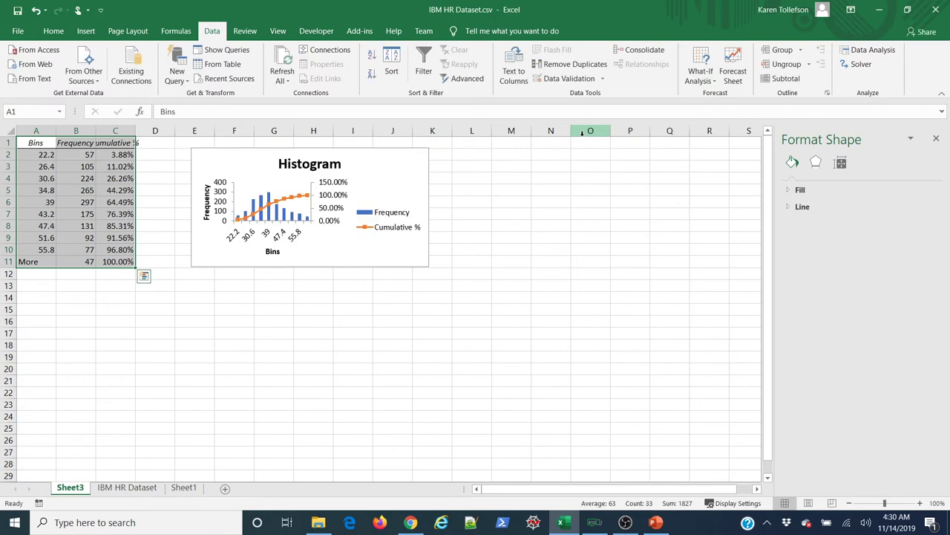
- Enlarge the new histogram chart on Sheet3, then cut it and paste it at AL23 on the IBM HR Dataset sheet
left_click(419, 245)
left_click_drag(429, 267, 657, 416)
right_click(621, 200)
left_click(641, 210)
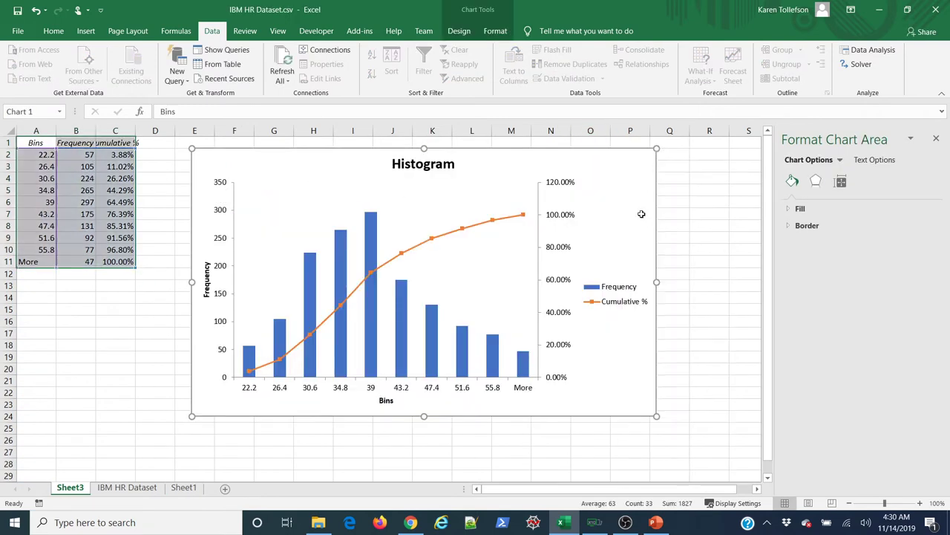
left_click(132, 490)
right_click(317, 403)
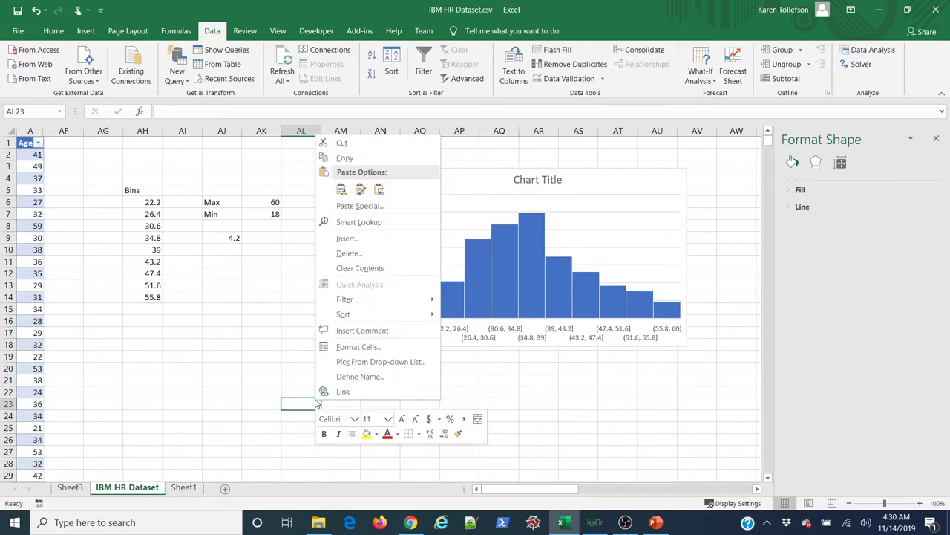
left_click(348, 195)
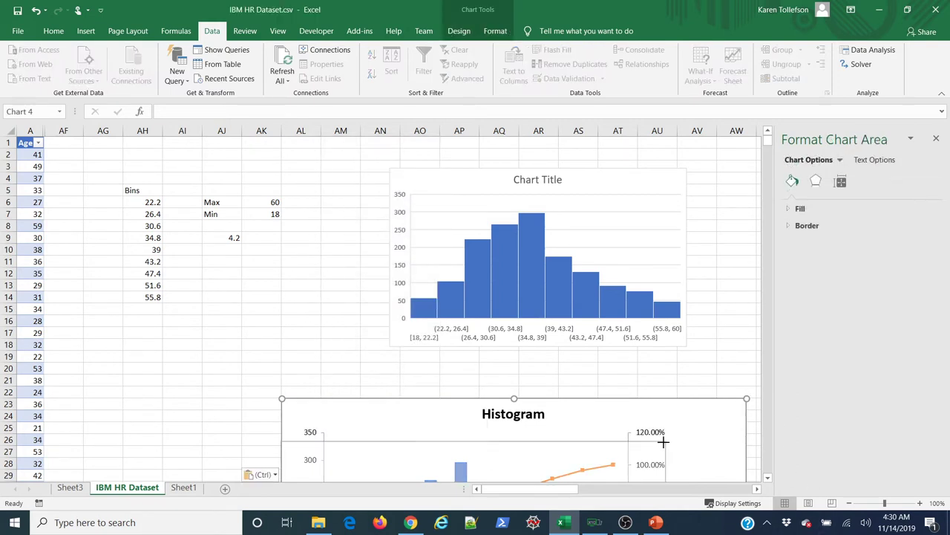
- Place the pasted histogram beside the existing Age histogram, aligning their tops and enlarging the existing one to match its height
left_click_drag(617, 452, 346, 176)
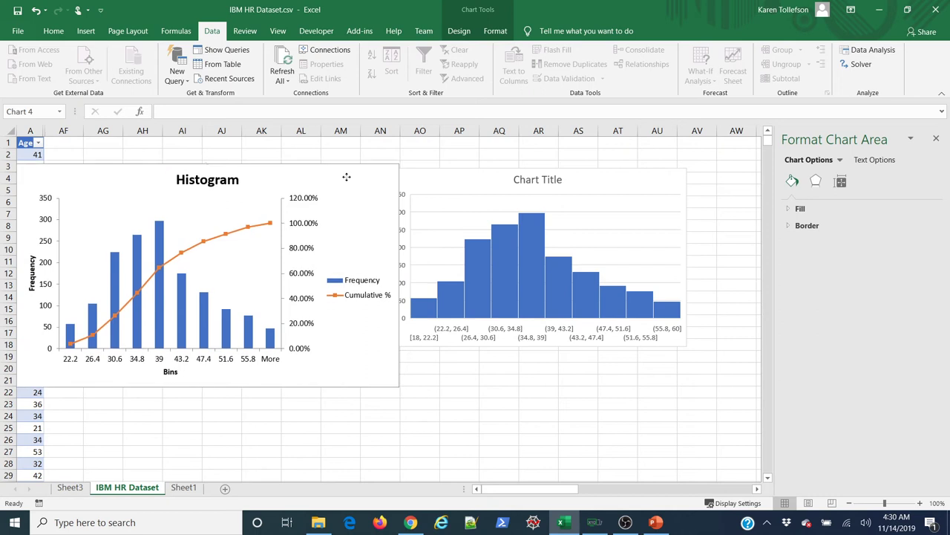
left_click_drag(467, 185, 488, 178)
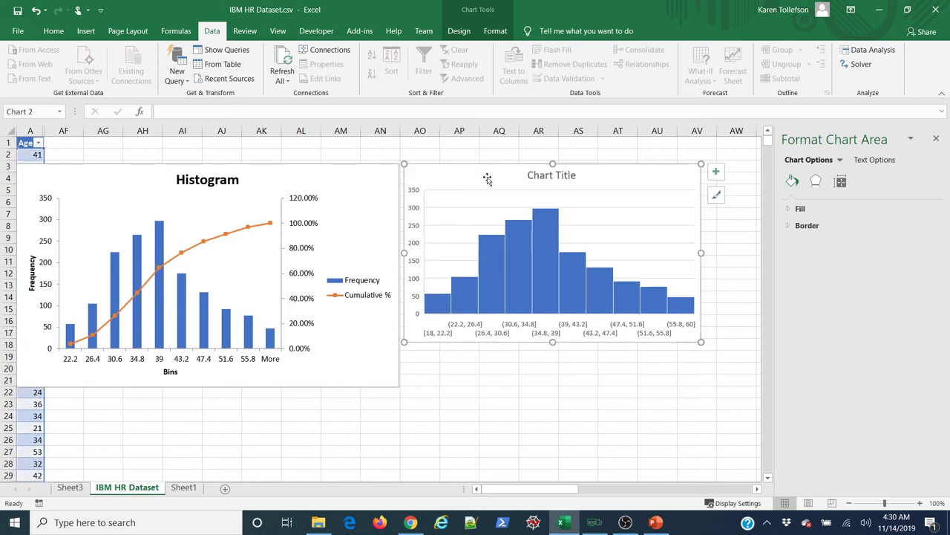
left_click_drag(701, 341, 748, 387)
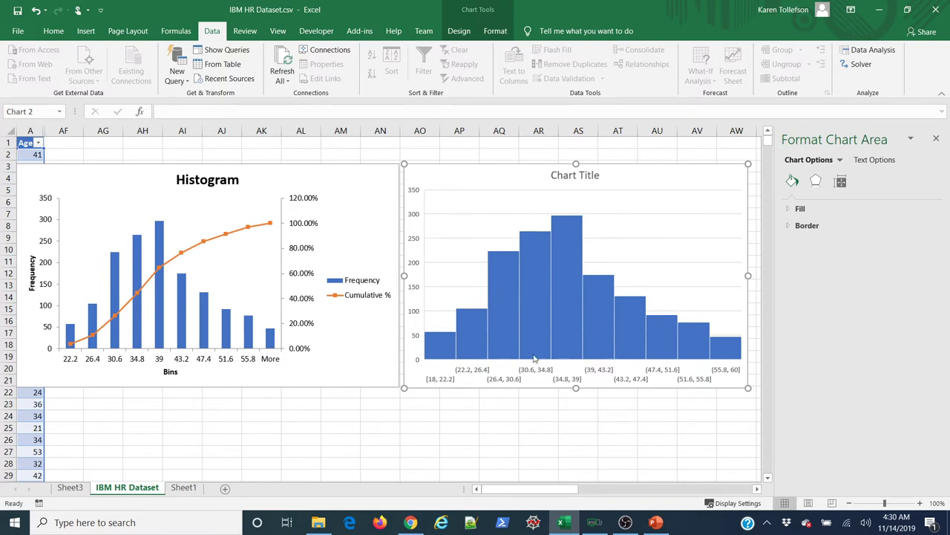
- Compare the bar frequencies of the custom-bin histogram with those of the built-in Age histogram
mouse_move(629, 349)
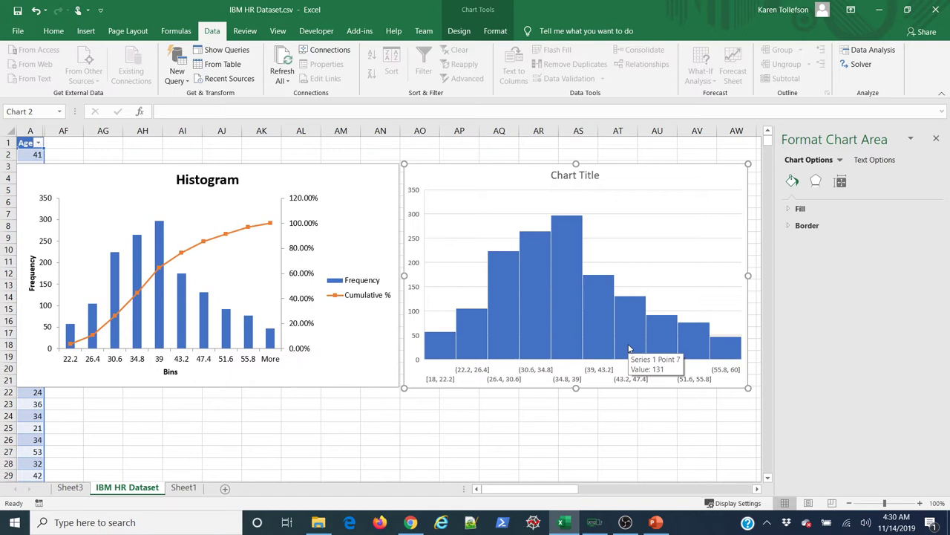
left_click(157, 229)
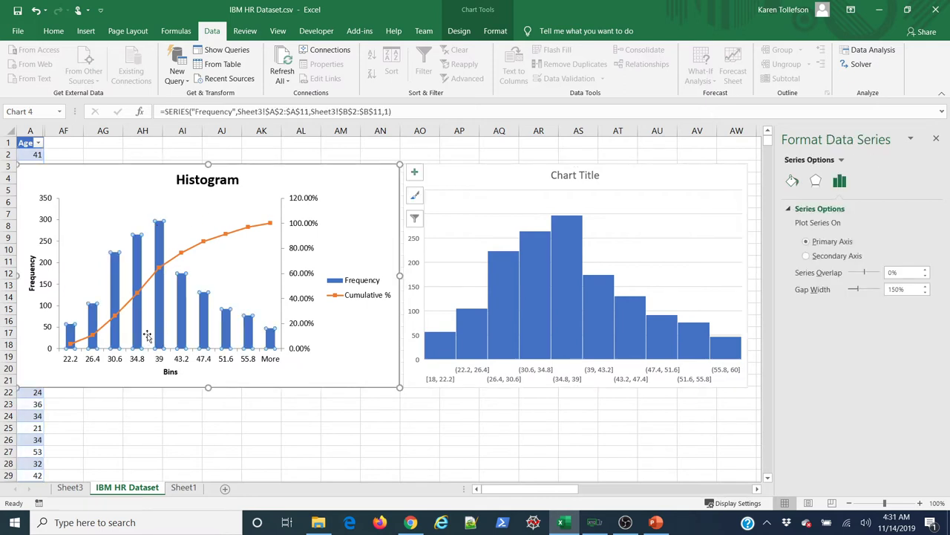
mouse_move(178, 337)
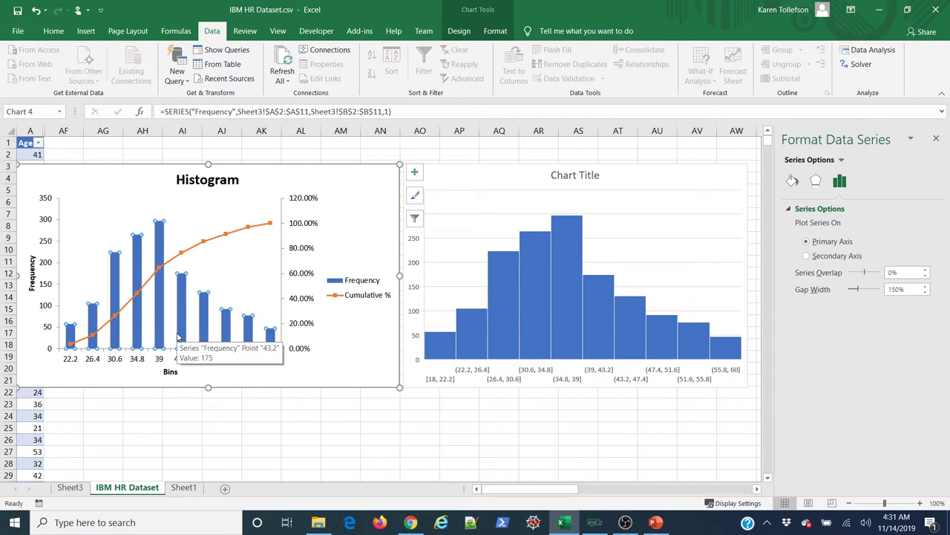
left_click(367, 360)
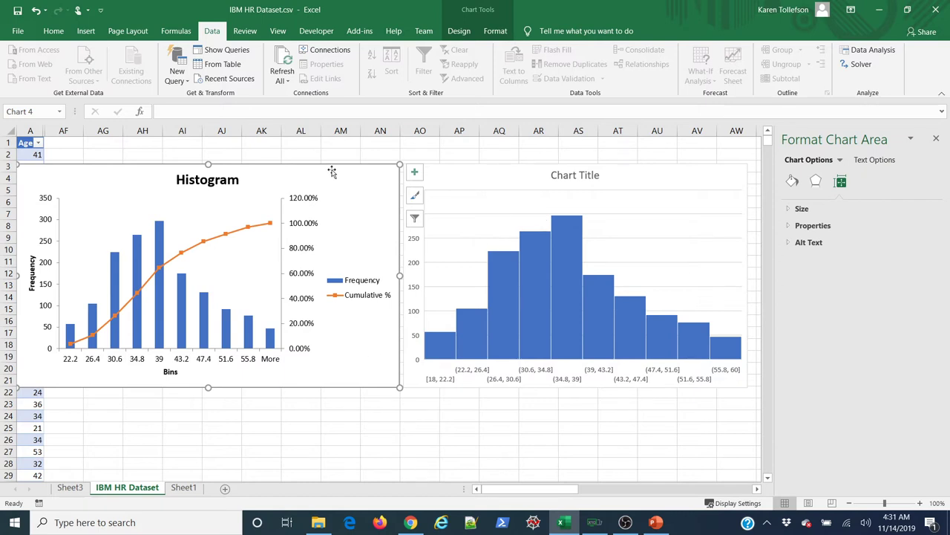
- Delete both histogram charts and clear the bin, maximum and minimum helper cells in AG1:AO21
key("Delete")
left_click(454, 181)
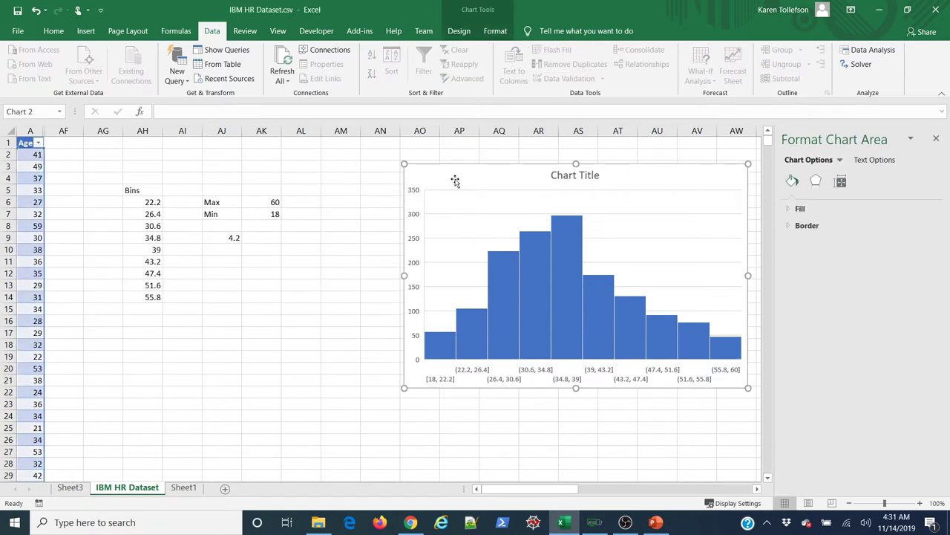
key("Delete")
left_click(404, 376, "shift")
key("Delete")
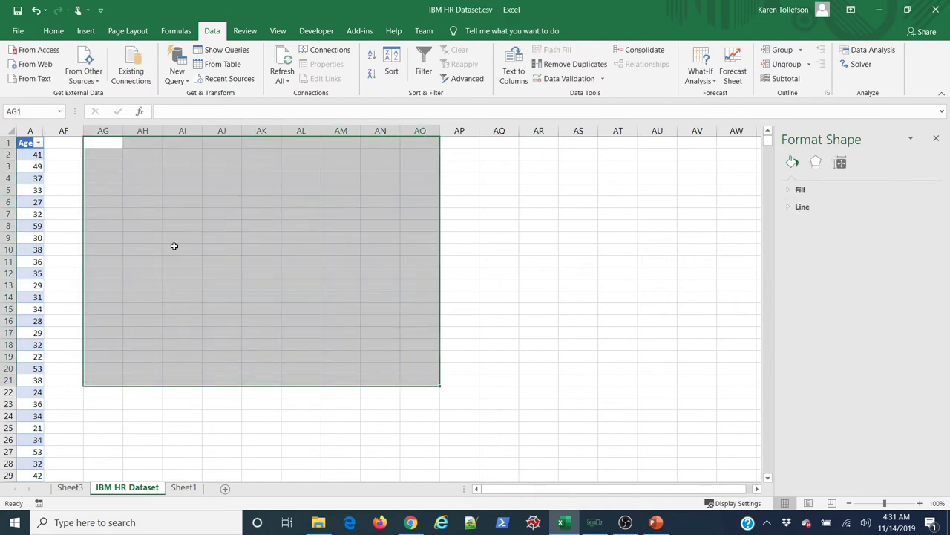
left_click(145, 215)
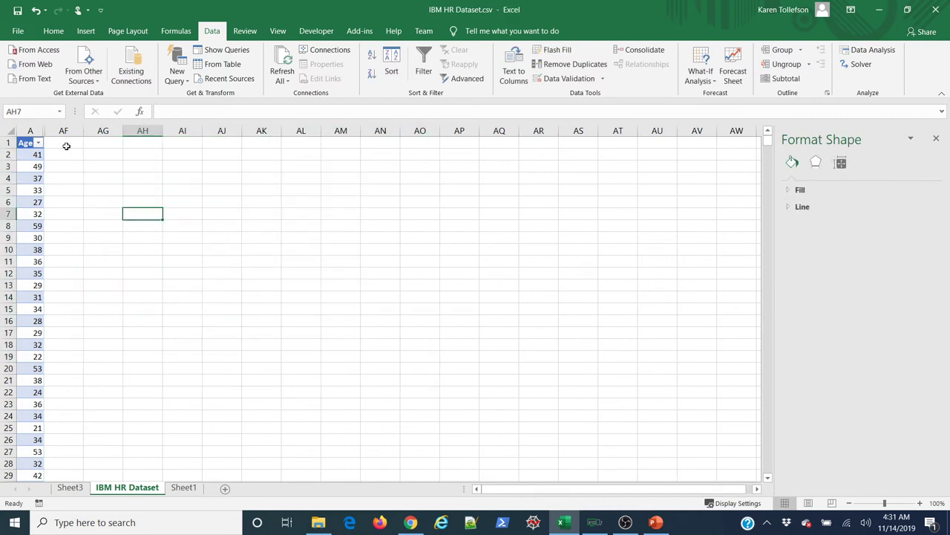
- Unhide the dataset columns between A and AF
left_click(21, 130)
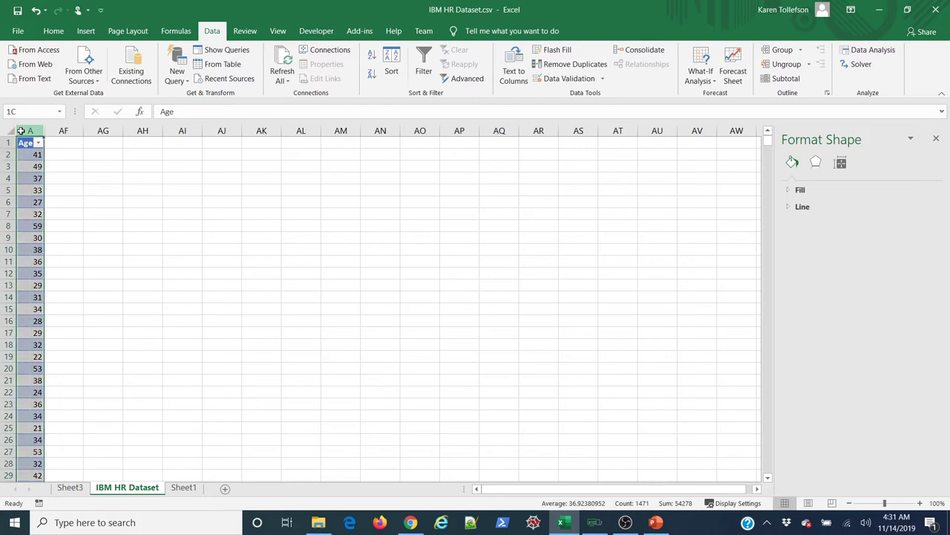
left_click_drag(21, 130, 63, 129)
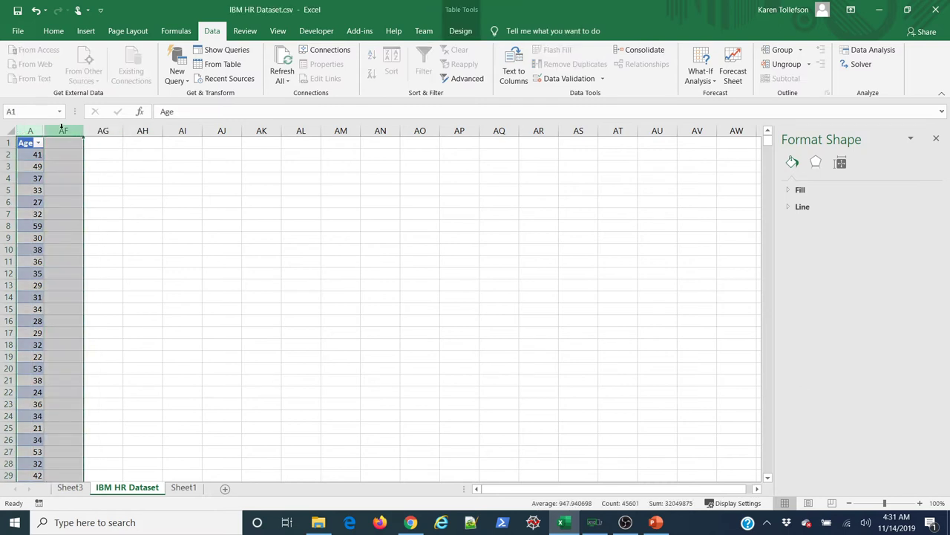
right_click(62, 129)
left_click(82, 310)
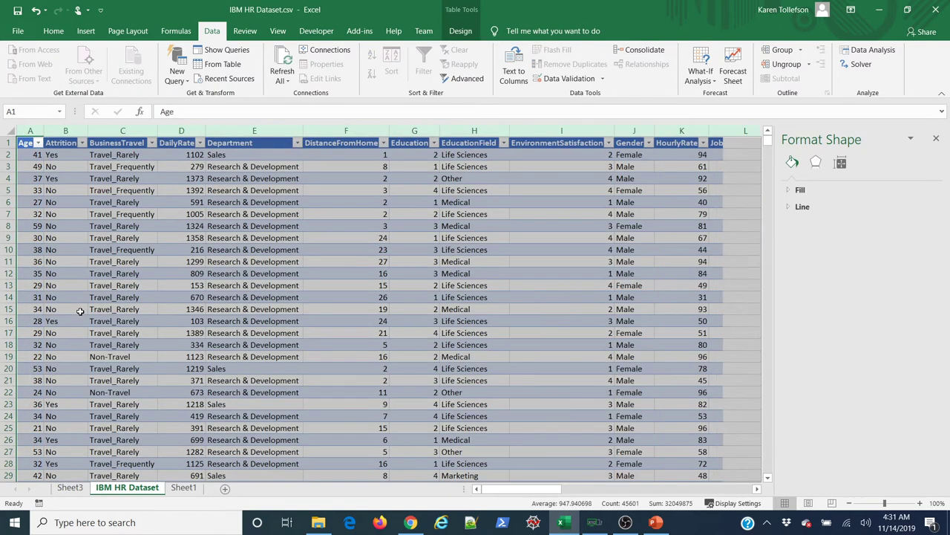
left_click(80, 311)
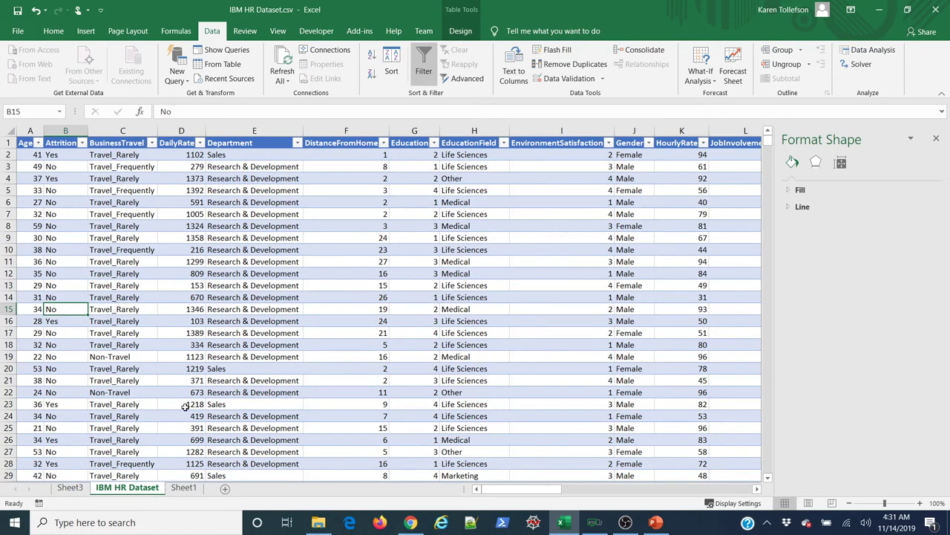
- Permanently delete Sheet3 with the histogram output and close the Format Shape pane
left_click(182, 488)
left_click(74, 490)
right_click(77, 496)
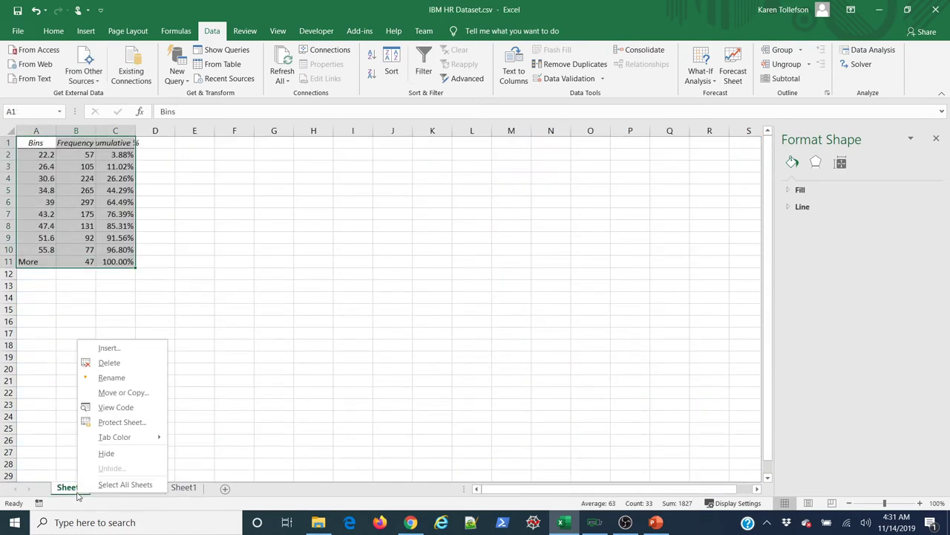
left_click(124, 363)
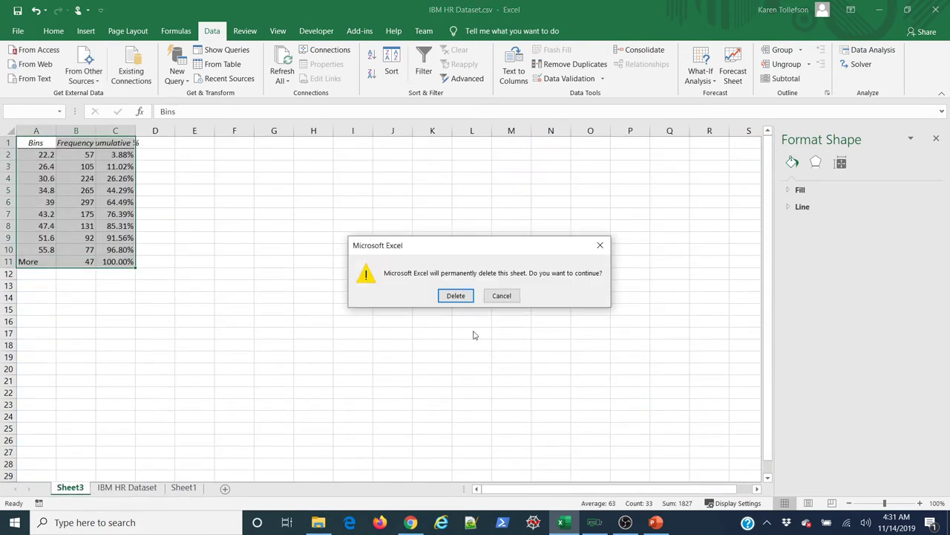
left_click(444, 296)
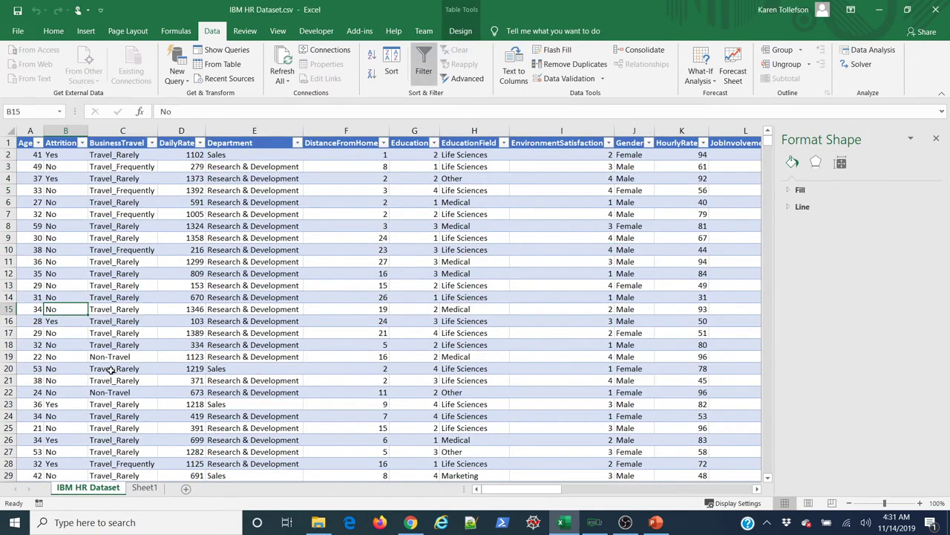
left_click(99, 300)
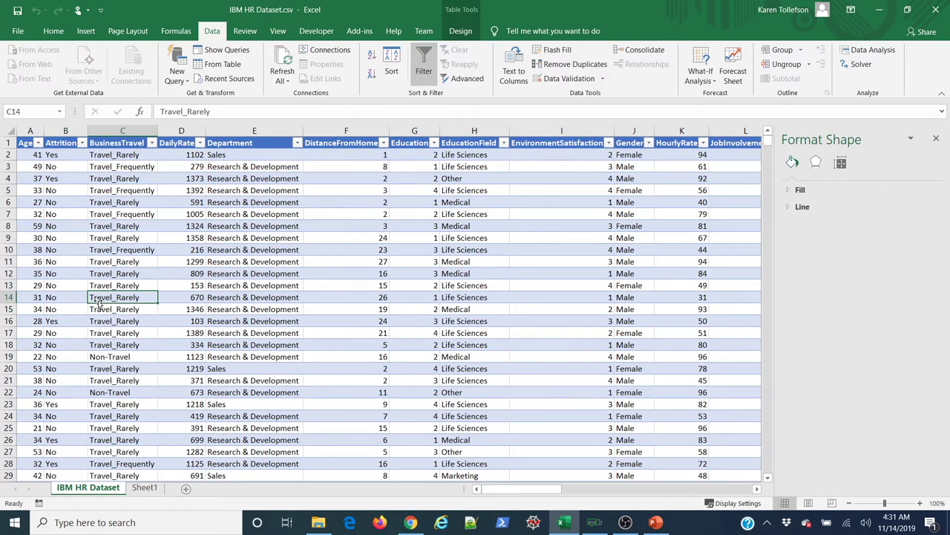
left_click(937, 139)
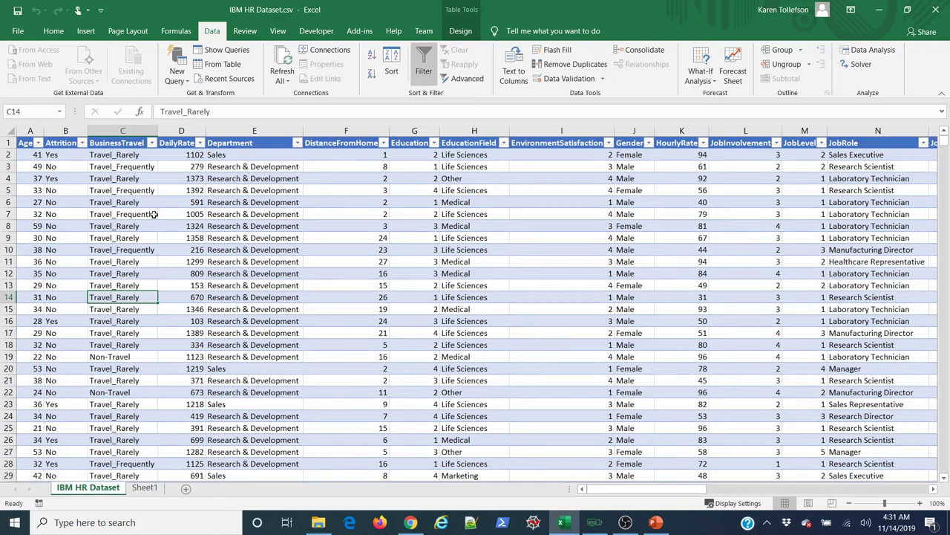
- Insert a Box and Whisker chart of the Age column values
left_click(28, 134)
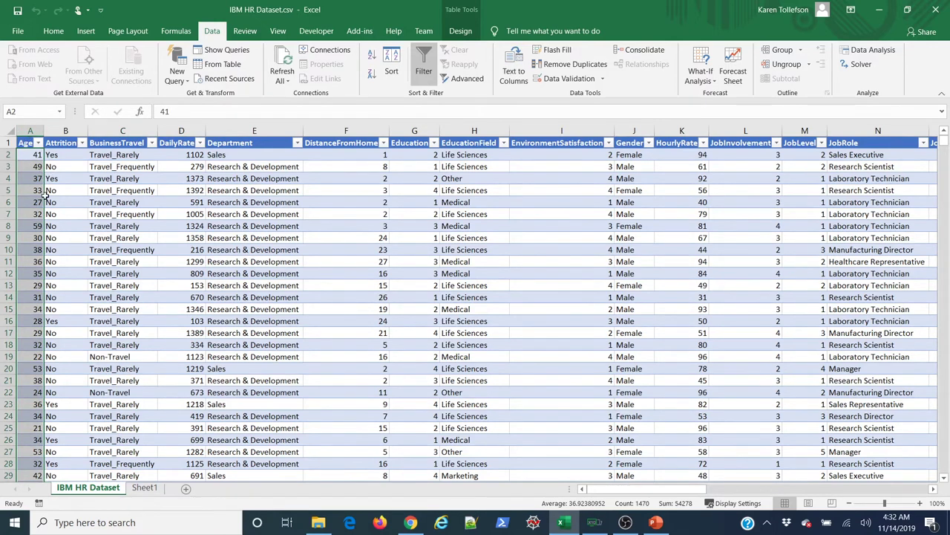
left_click(86, 34)
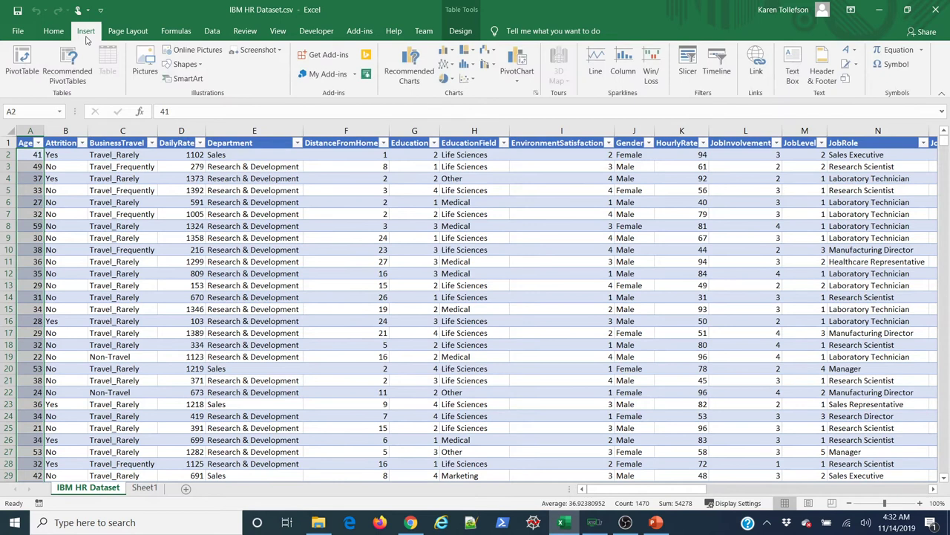
left_click(470, 67)
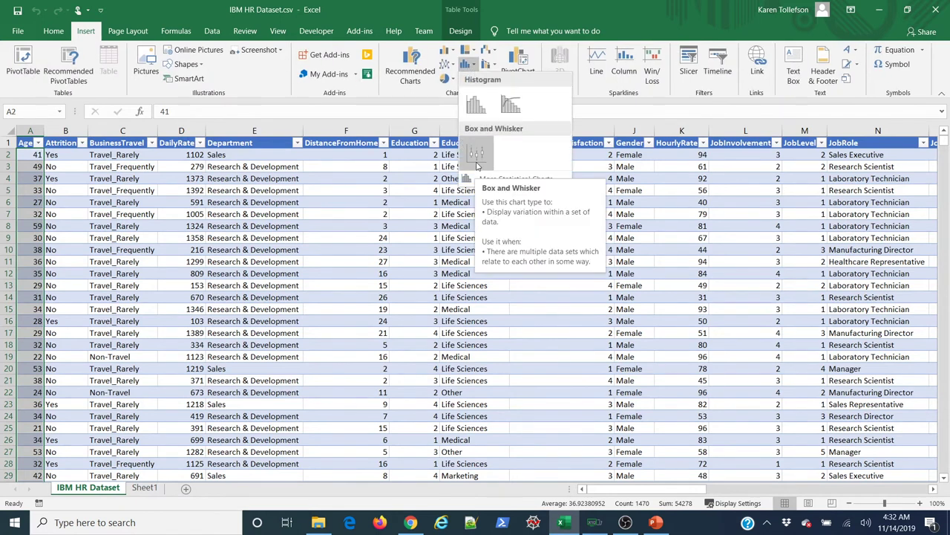
left_click(475, 155)
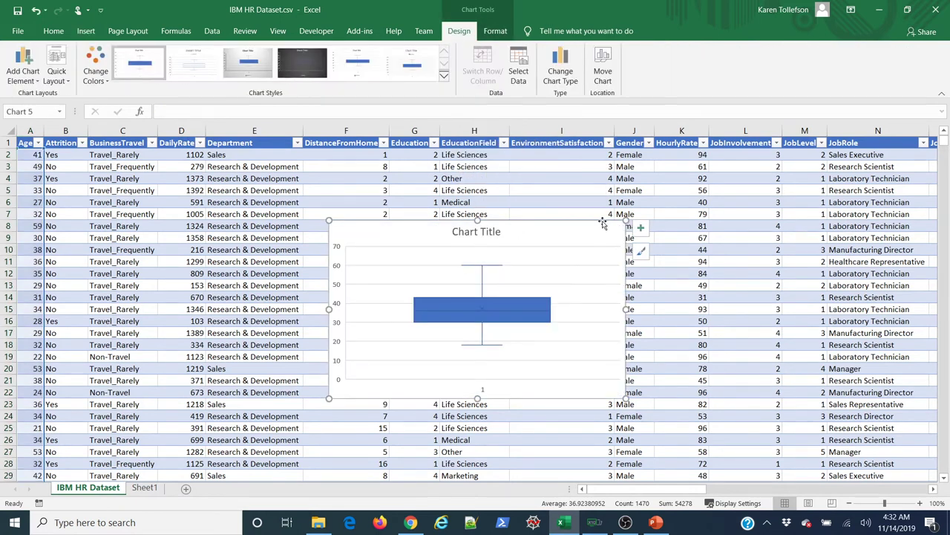
- Enlarge the Age box and whisker chart over the dataset for inspection, and delete the chart
left_click_drag(626, 220, 685, 166)
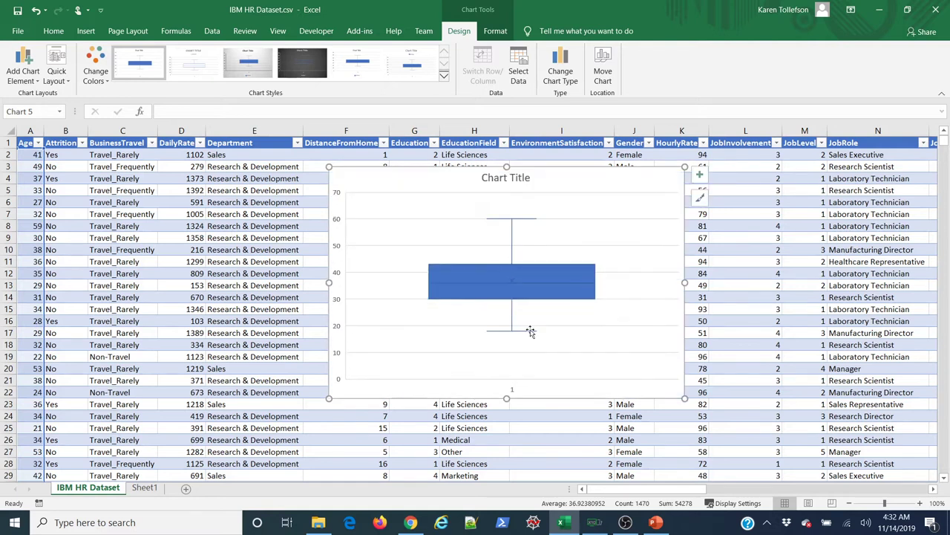
left_click_drag(329, 398, 273, 447)
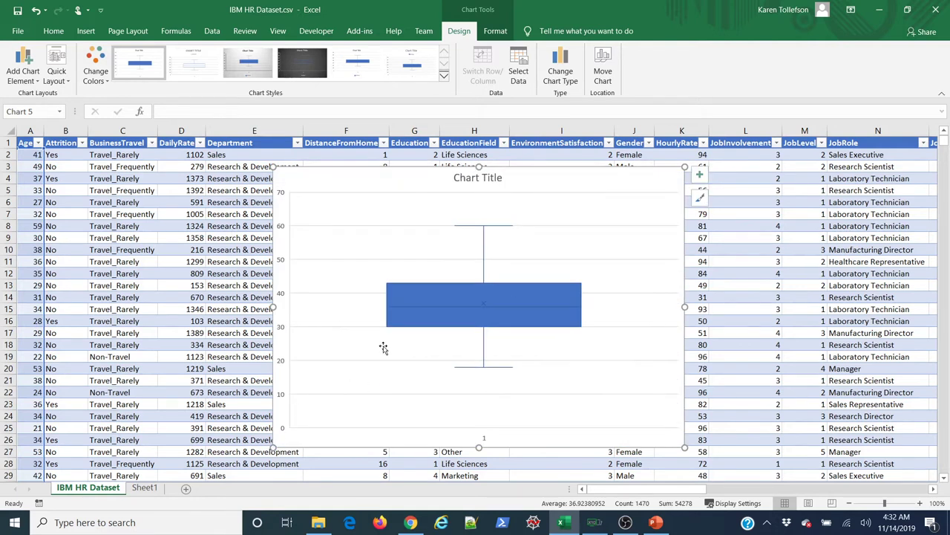
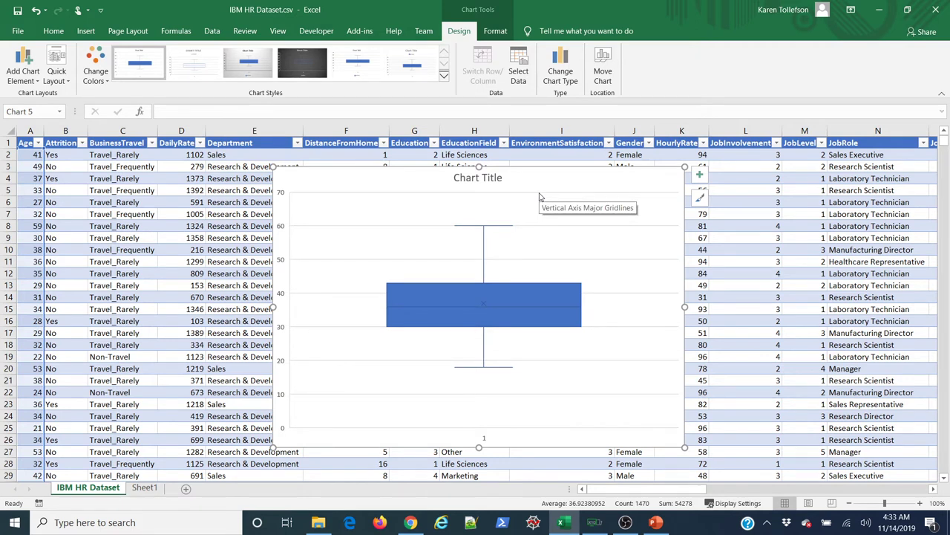
key("Delete")
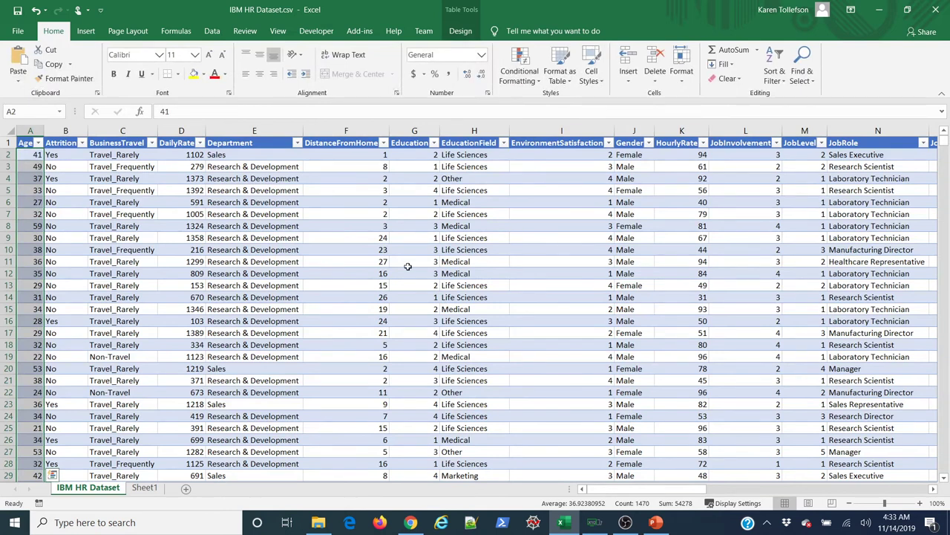
left_click(376, 270)
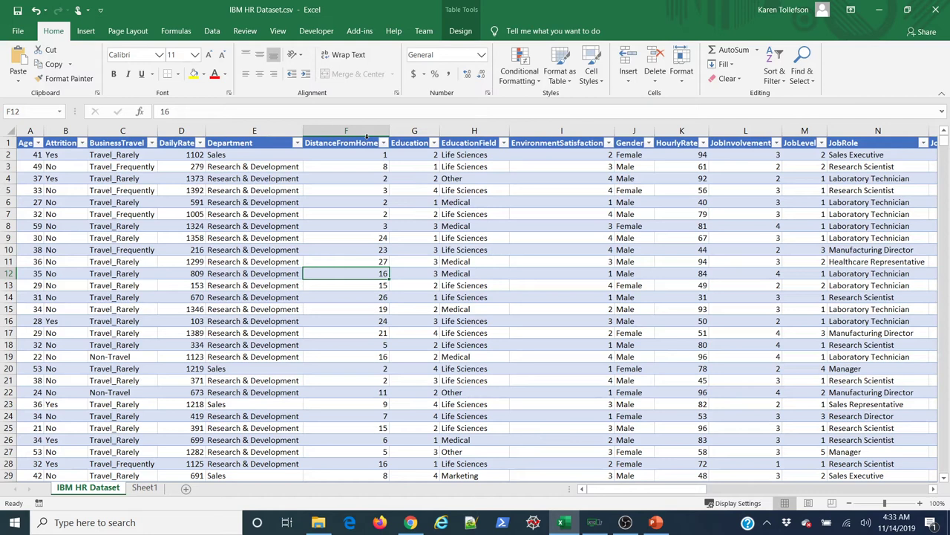
- Insert an enlarged Box and Whisker chart of the MonthlyIncome values and move it clear of the MonthlyIncome column
left_click(933, 489)
left_click(933, 491)
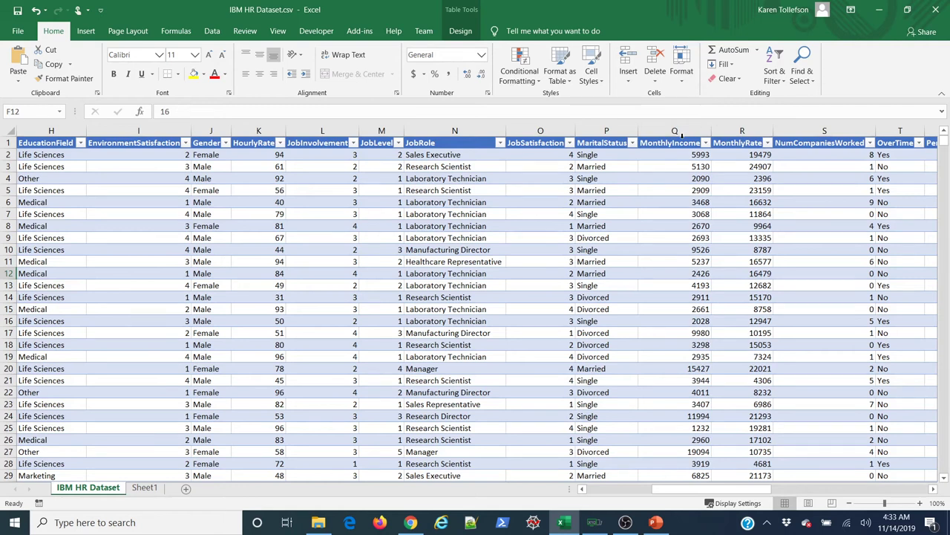
left_click(680, 134)
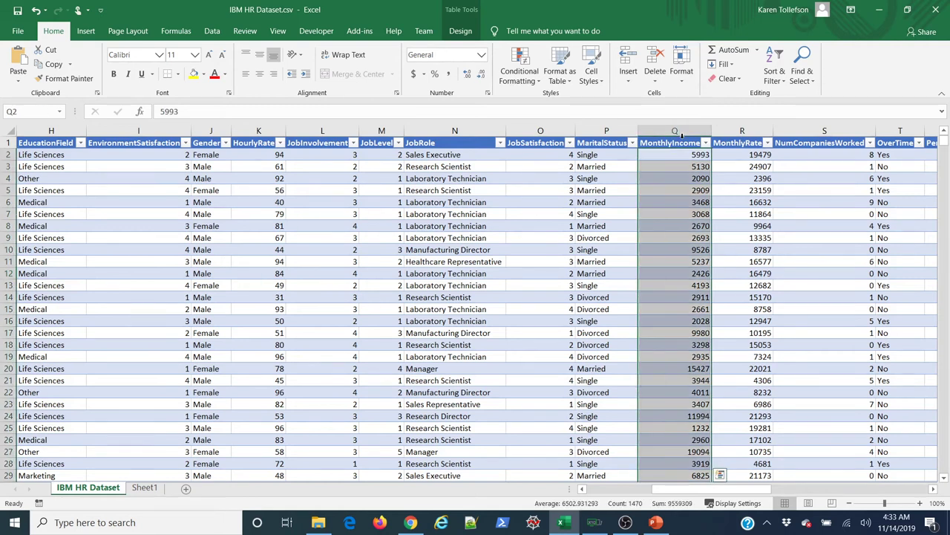
left_click(86, 31)
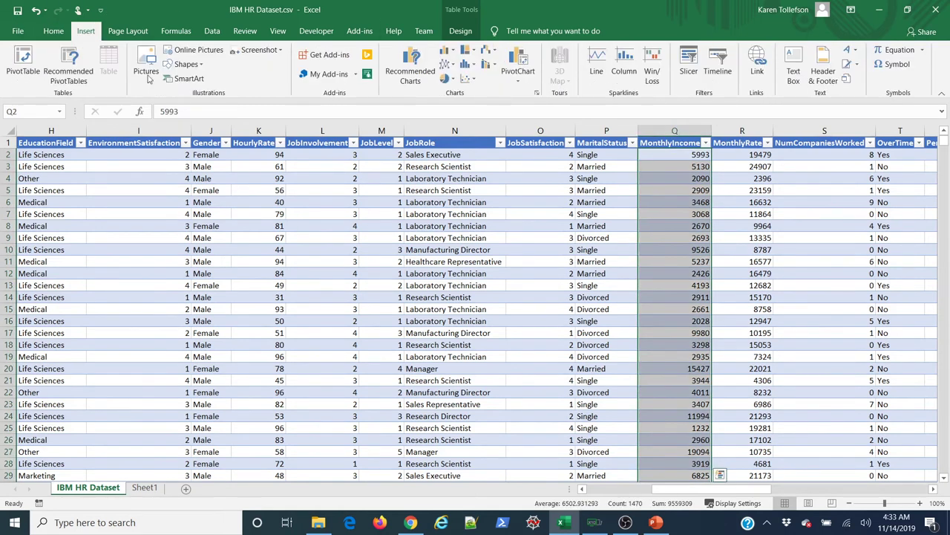
left_click(446, 78)
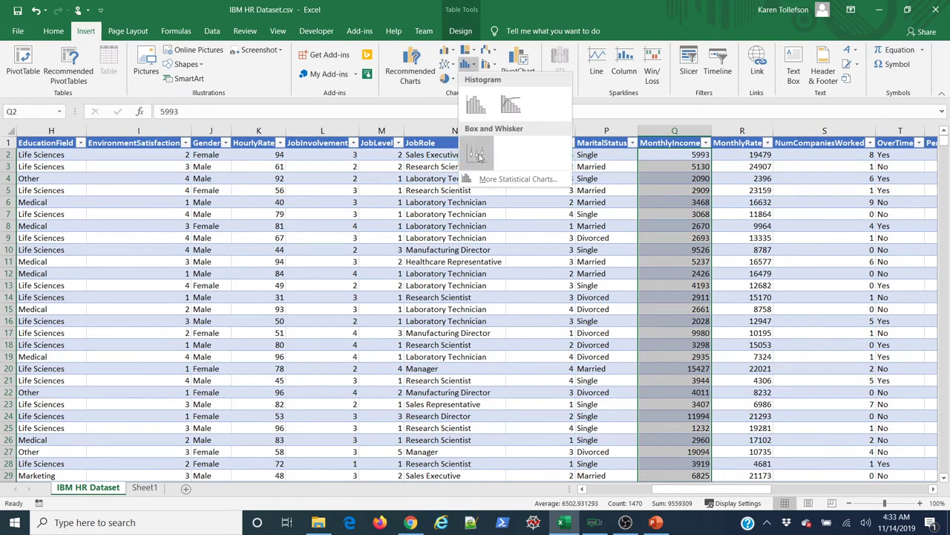
left_click(473, 152)
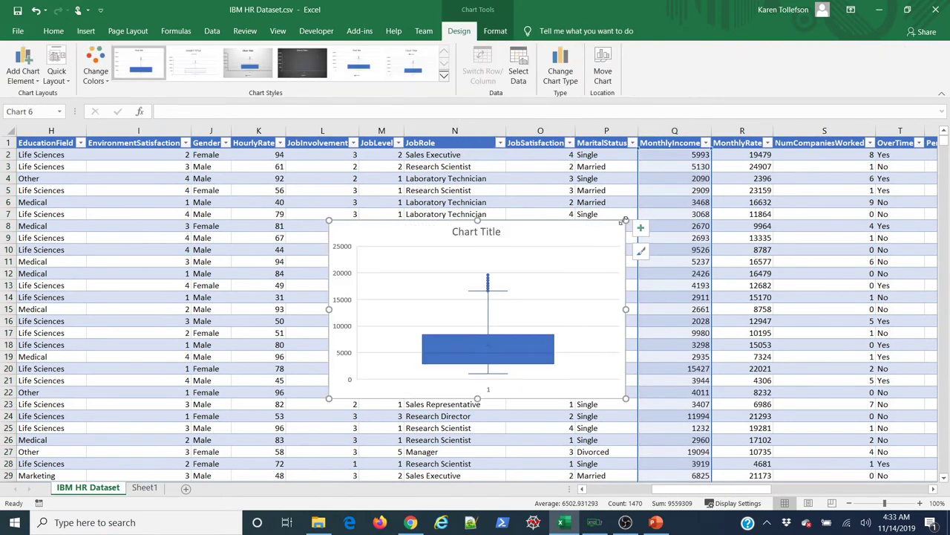
left_click_drag(702, 159, 703, 160)
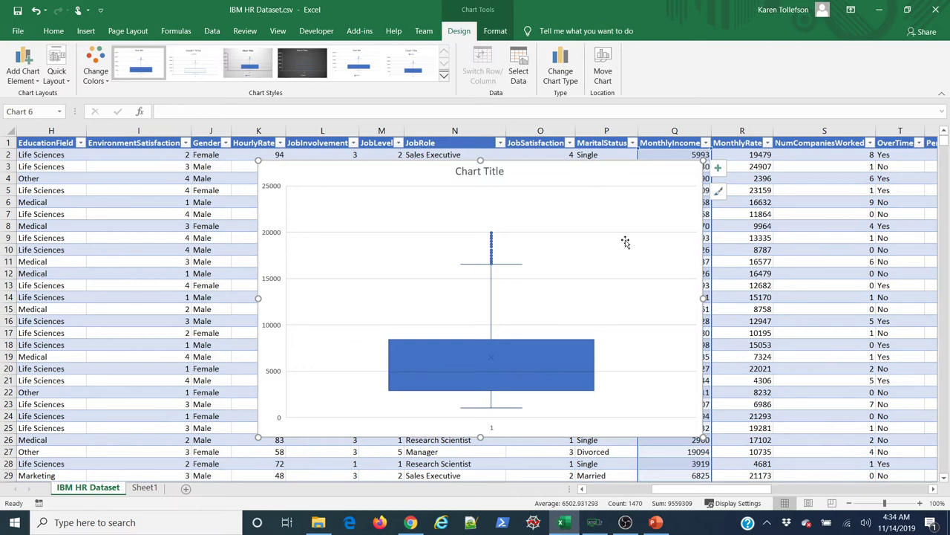
left_click_drag(603, 175, 382, 161)
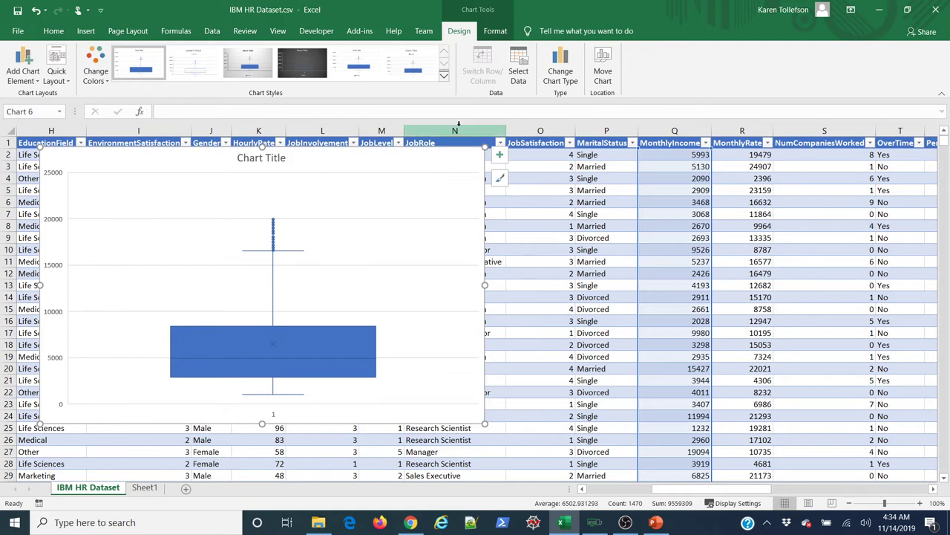
- Change the MonthlyIncome box and whisker chart to a histogram for inspection, and delete the chart
left_click(560, 69)
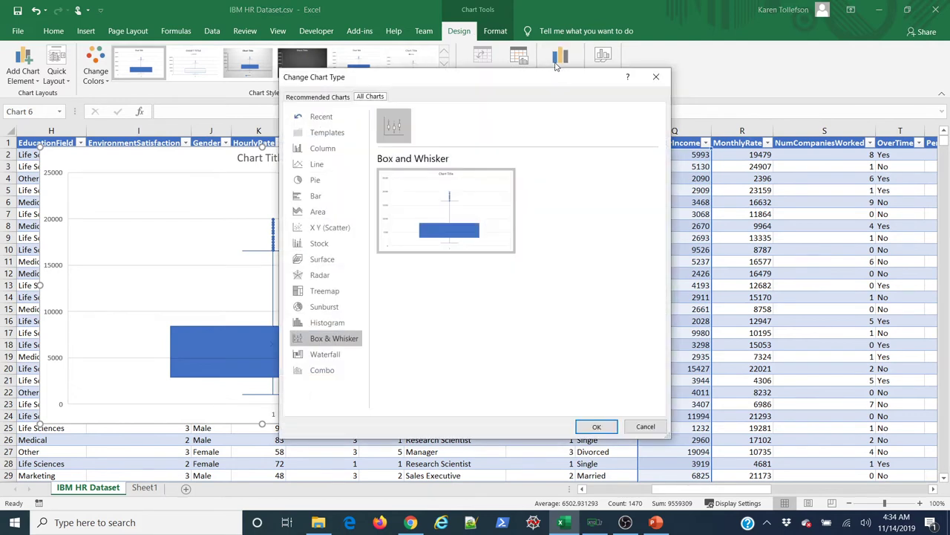
left_click(312, 327)
left_click(595, 428)
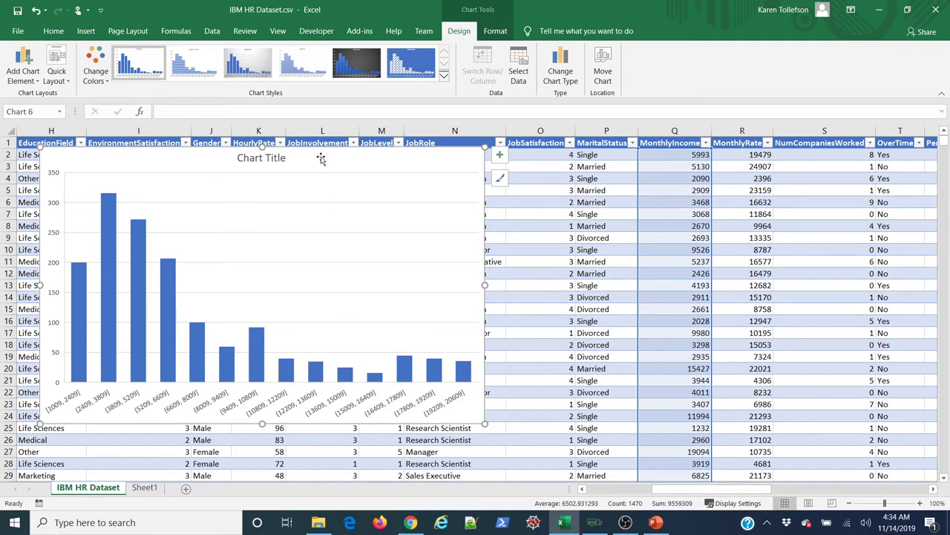
left_click_drag(320, 157, 369, 160)
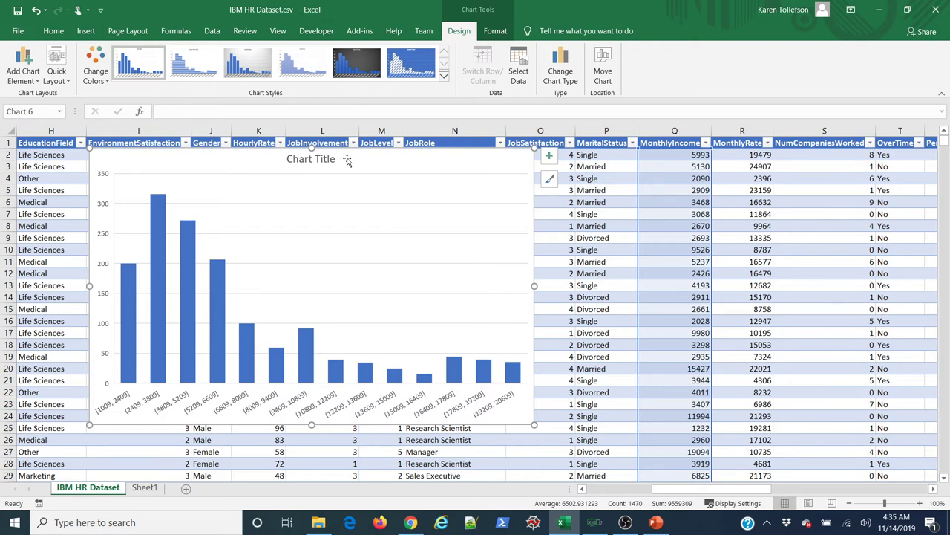
key("Delete")
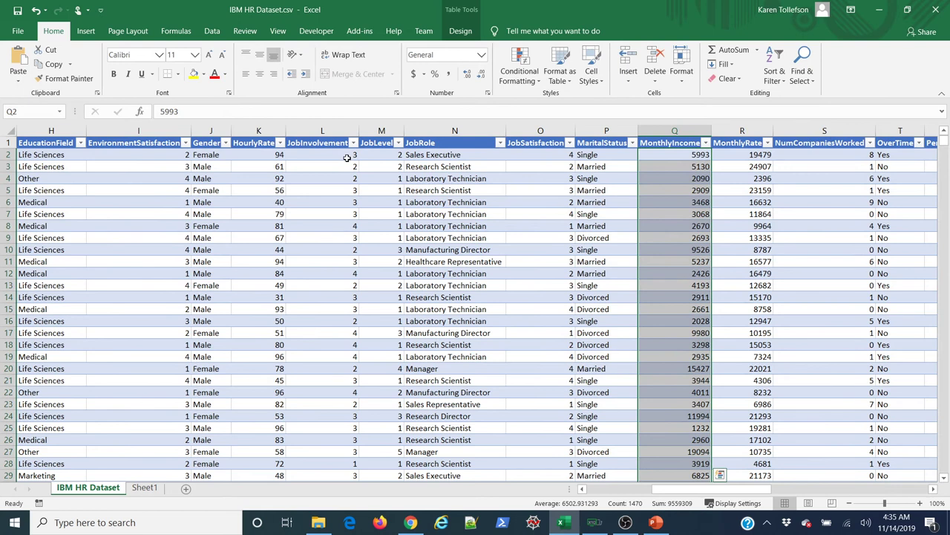
- Insert a new table column between MonthlyIncome and MonthlyRate
left_click(934, 489)
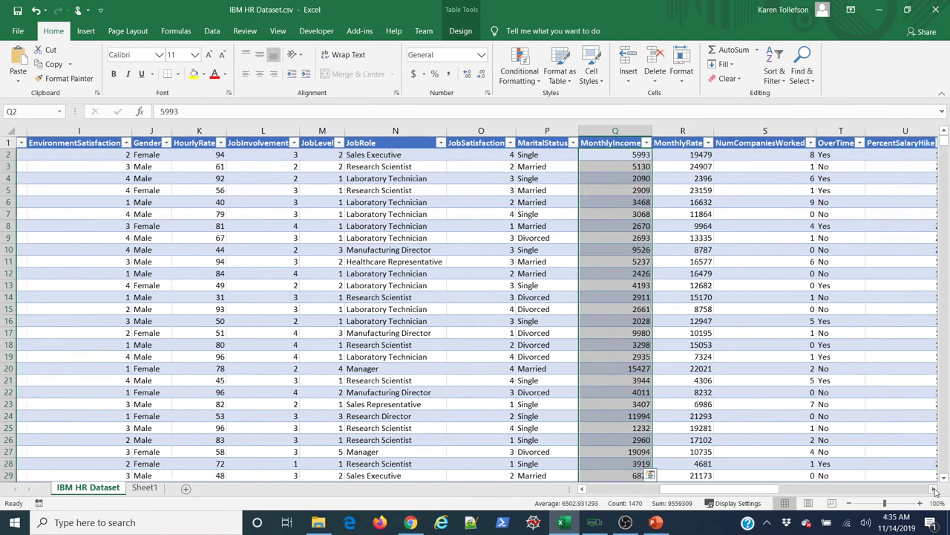
left_click(934, 489)
left_click(566, 131)
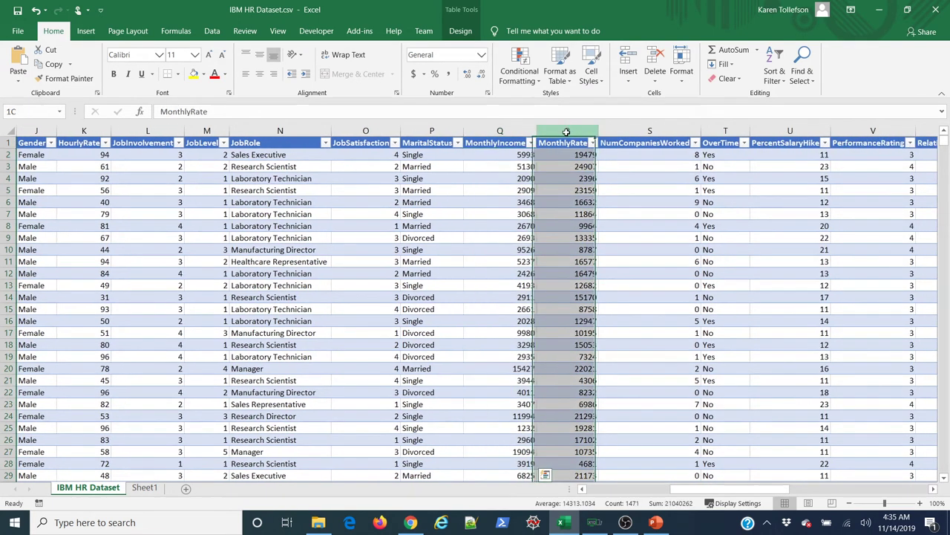
right_click(567, 131)
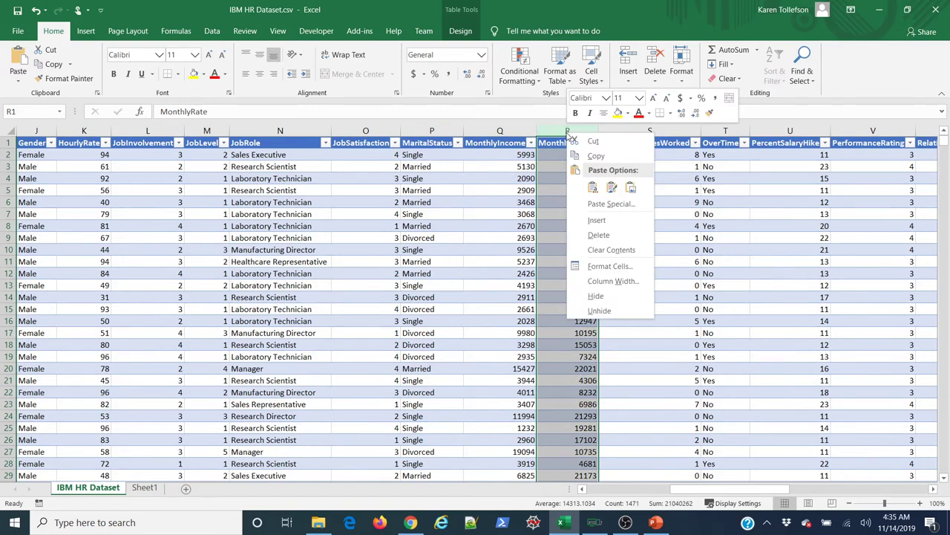
left_click(596, 220)
left_click(574, 190)
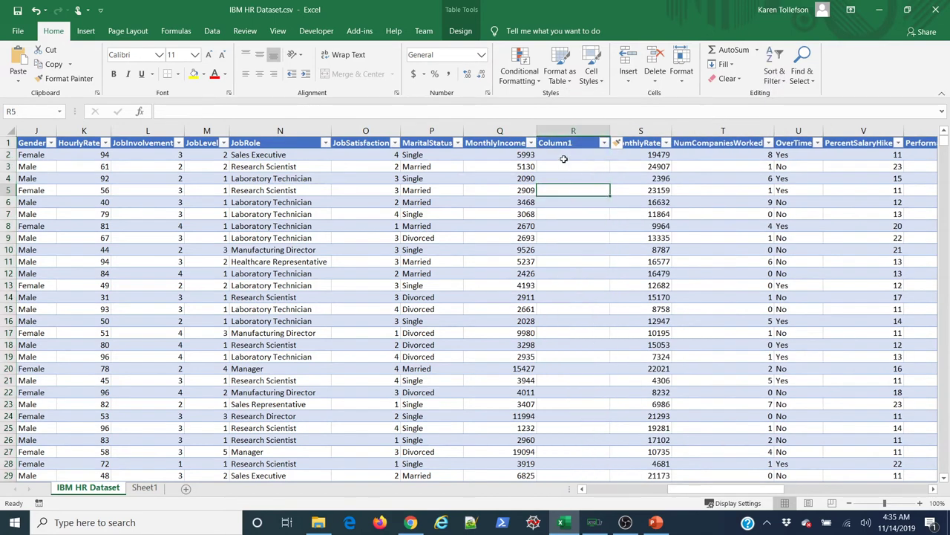
- Rename the new column's header in R1 as log_MonthlyIncome
double_click(564, 143)
left_click_drag(575, 143, 524, 132)
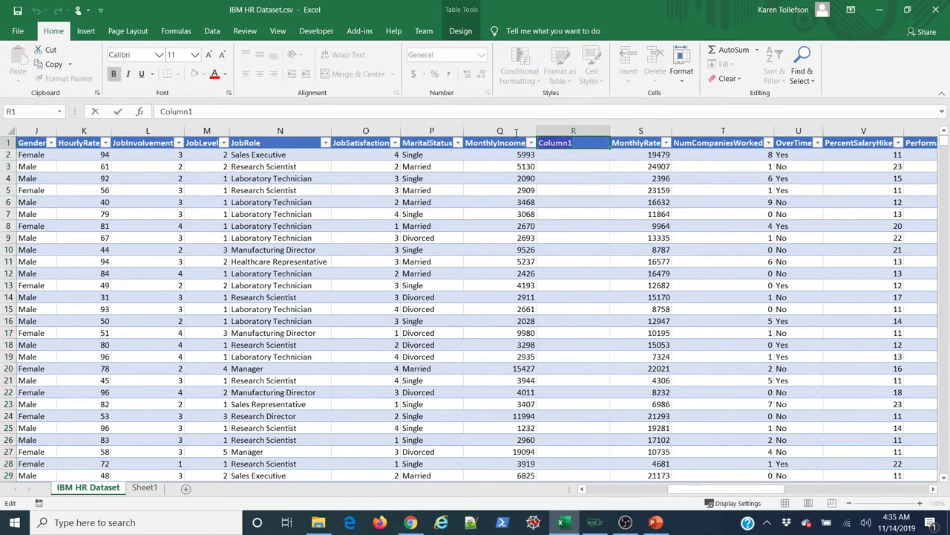
type("log_MonthlyIn")
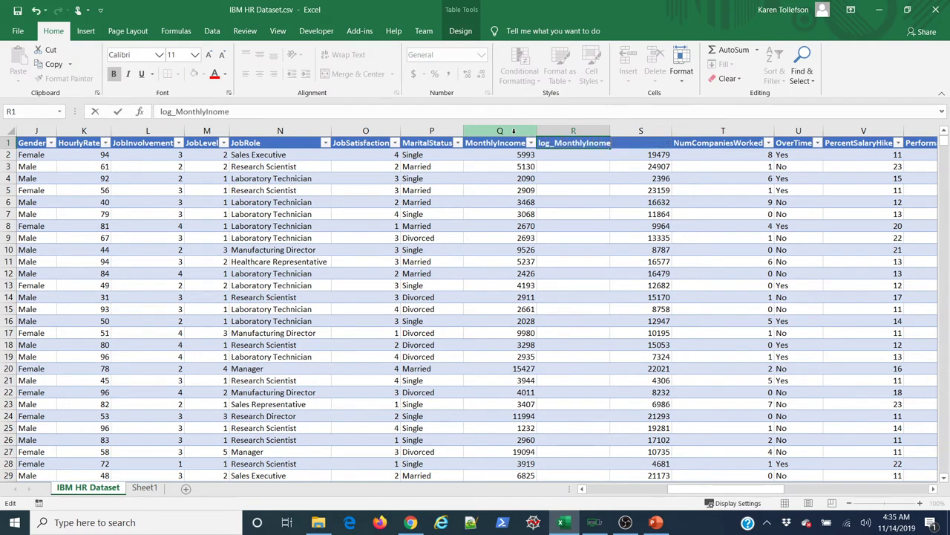
type("come")
key("Return")
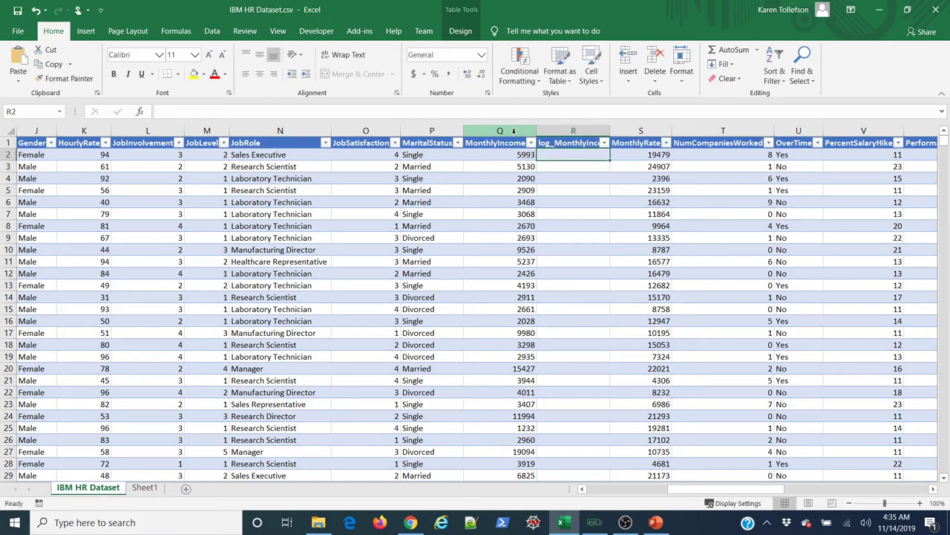
type("=")
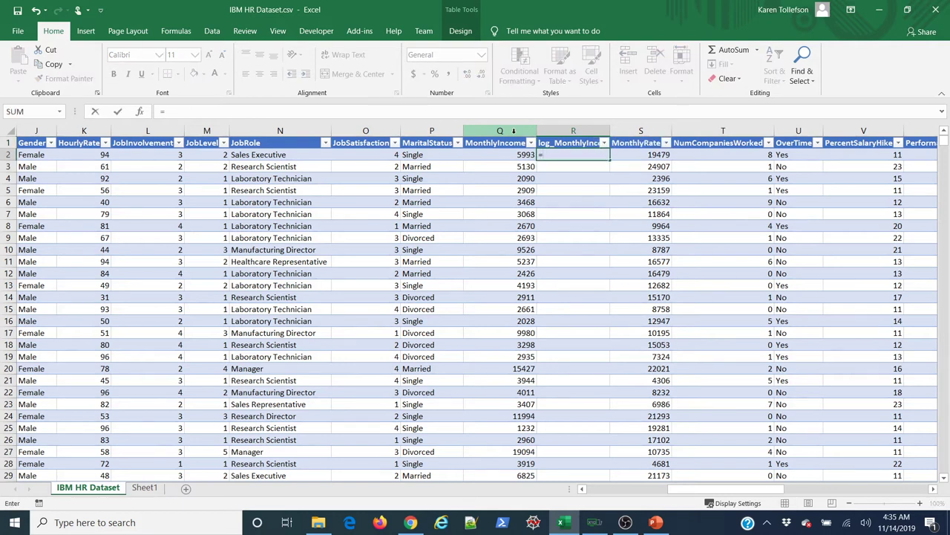
type("log")
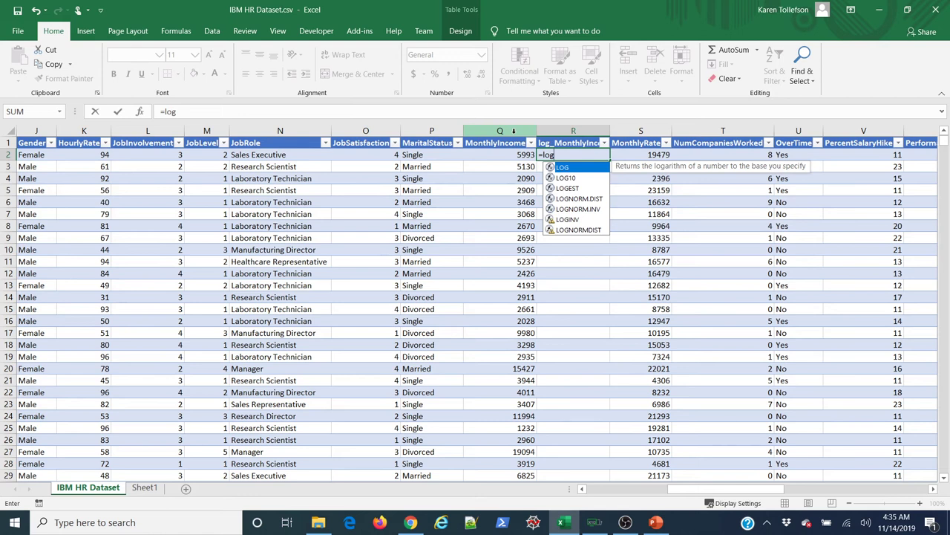
type("([@MonthlyIncome")
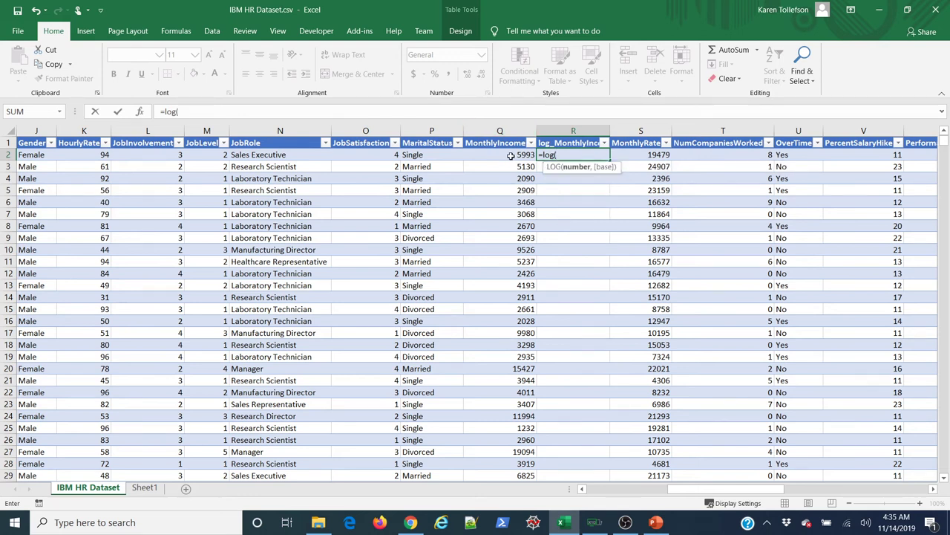
left_click(512, 155)
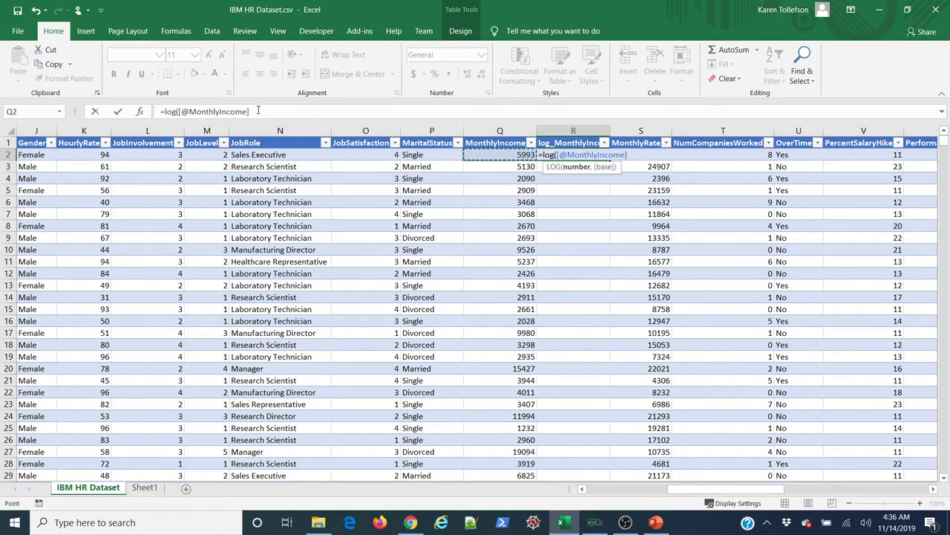
left_click(257, 110)
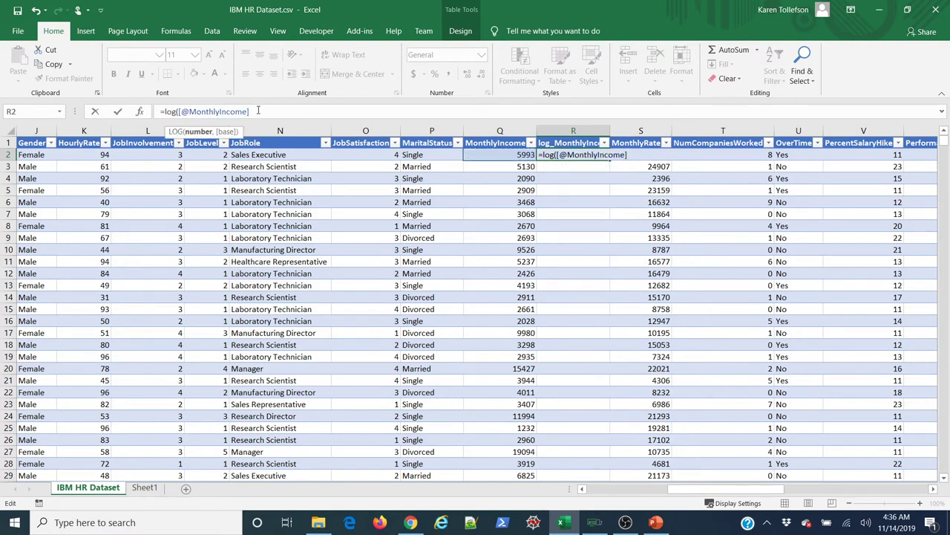
type(")")
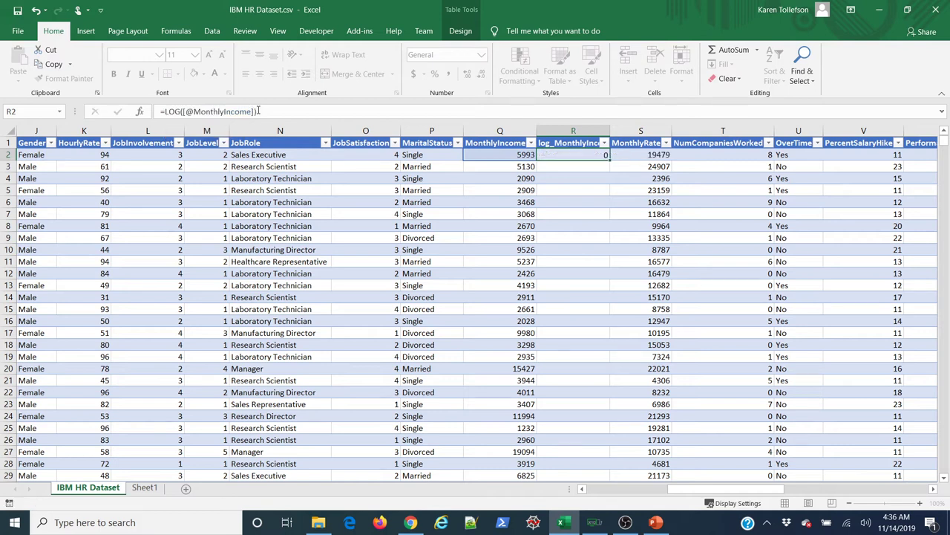
key("Return")
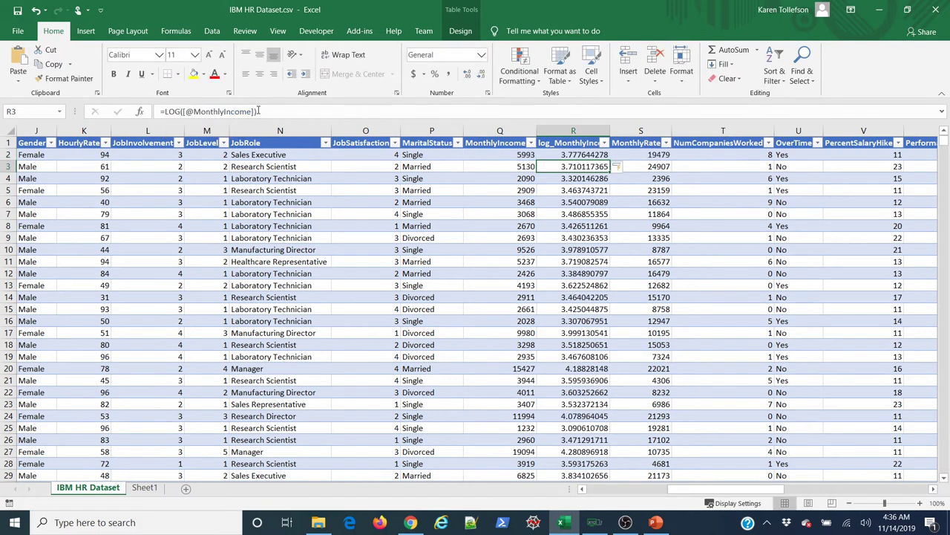
- Insert a Box and Whisker chart of the log_MonthlyIncome values and enlarge it over the dataset
left_click(572, 136)
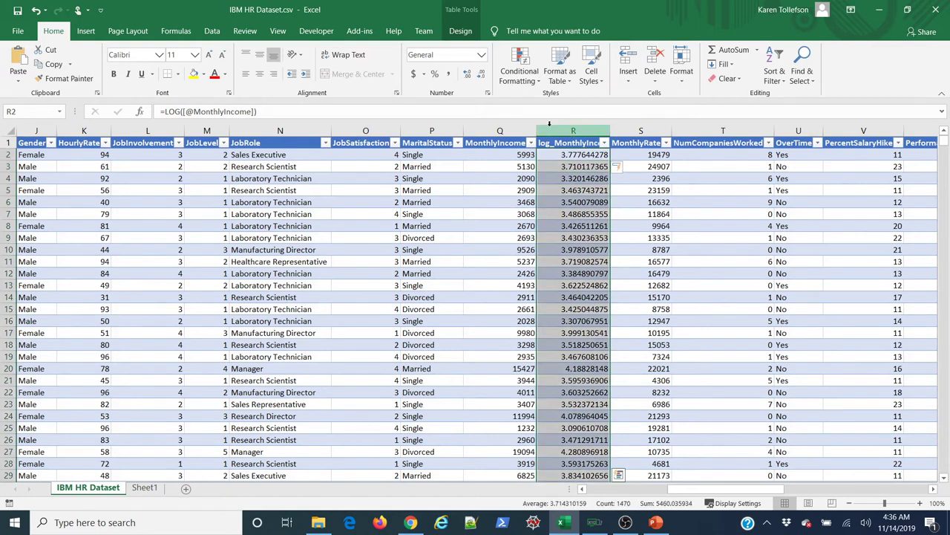
left_click(86, 31)
left_click(468, 65)
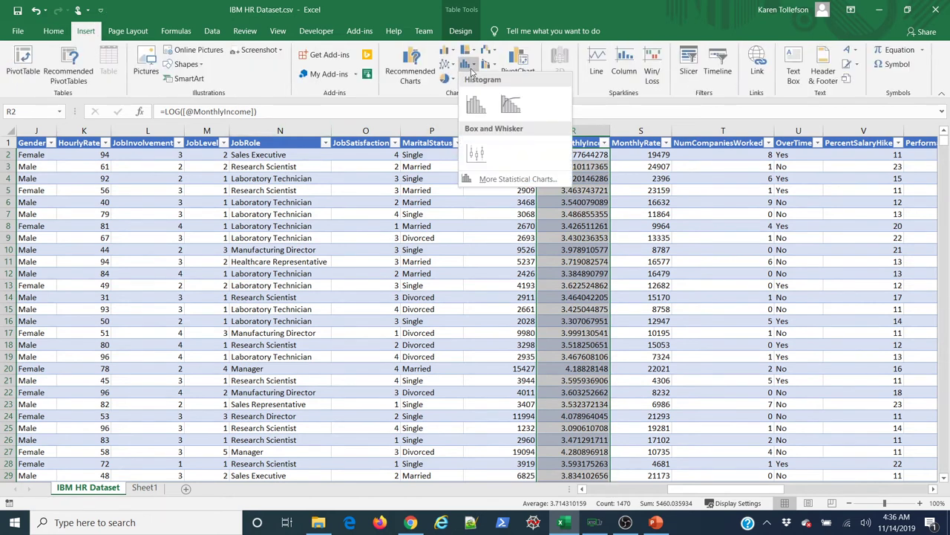
left_click(483, 158)
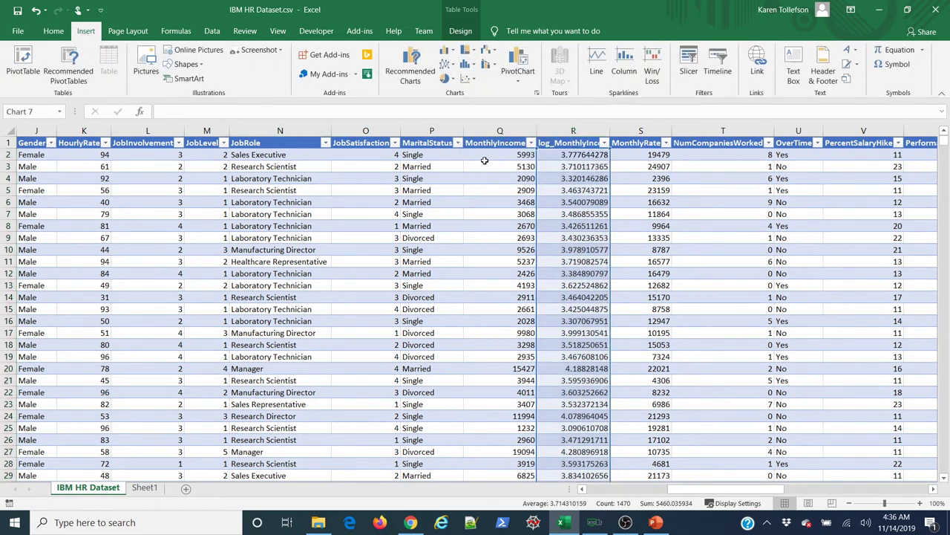
left_click_drag(433, 231, 341, 180)
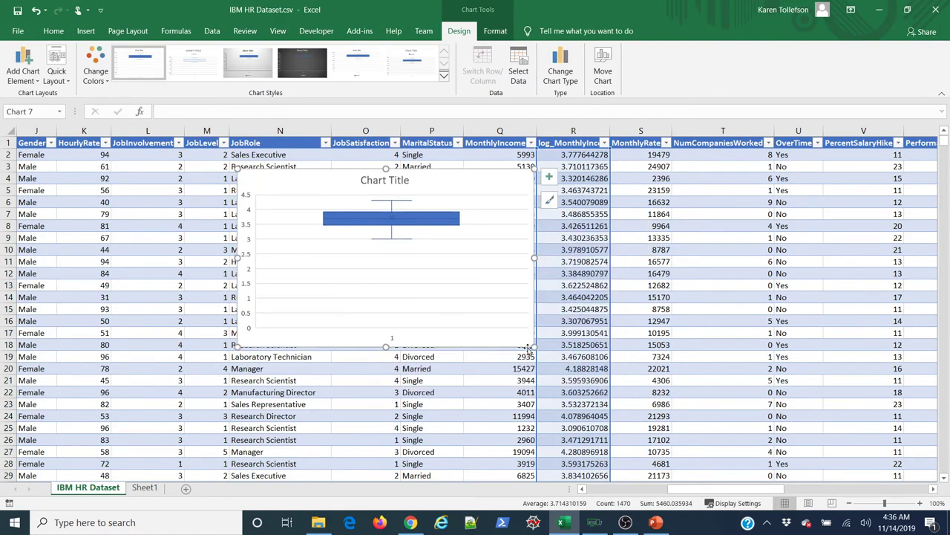
left_click_drag(534, 346, 646, 439)
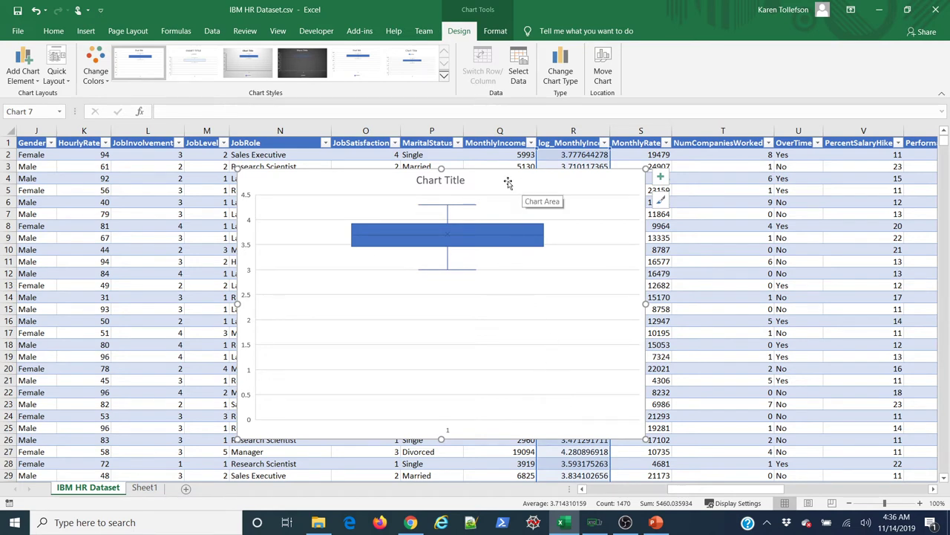
- Change the log_MonthlyIncome chart to a histogram placed clear of its data column, and select its horizontal axis
left_click(557, 69)
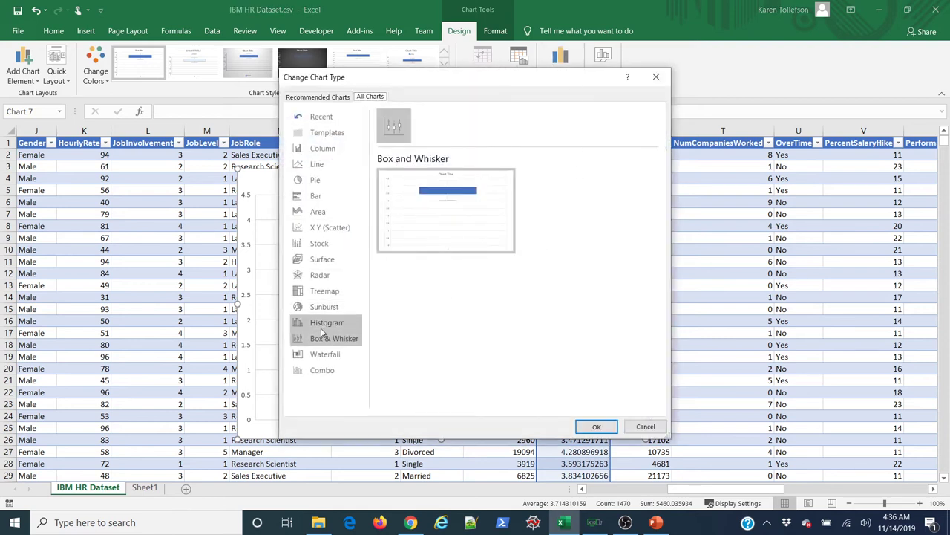
left_click(331, 322)
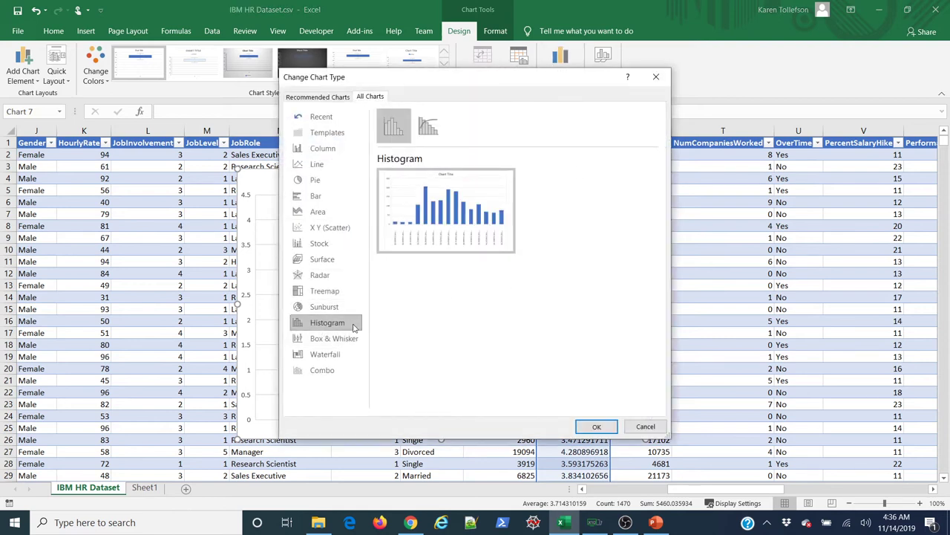
left_click(597, 426)
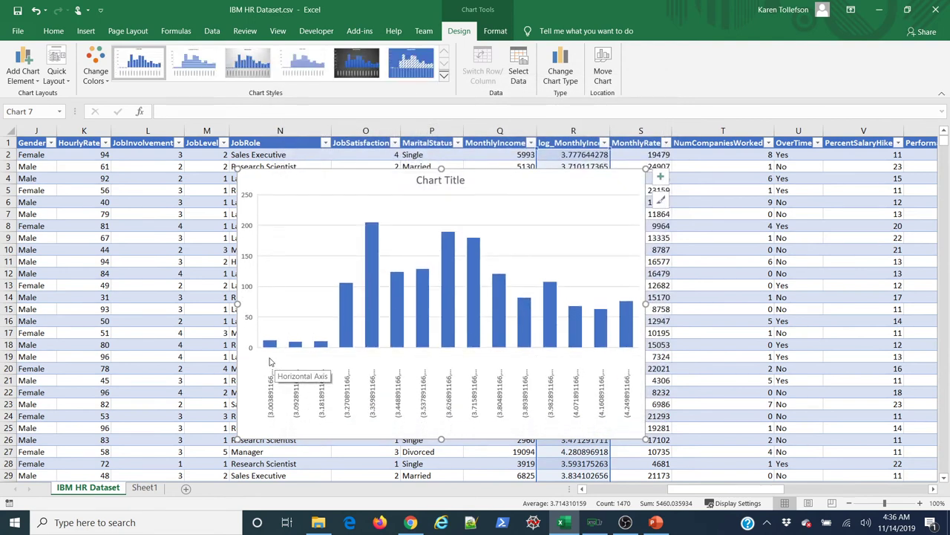
left_click_drag(589, 215, 370, 147)
left_click(275, 362)
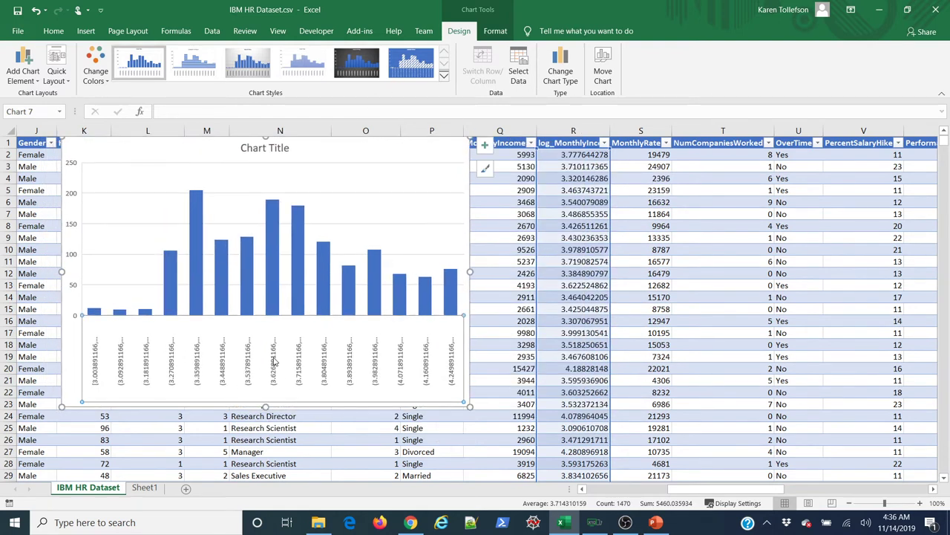
- Set the number of bins on the log_MonthlyIncome histogram's horizontal axis to 10
right_click(275, 362)
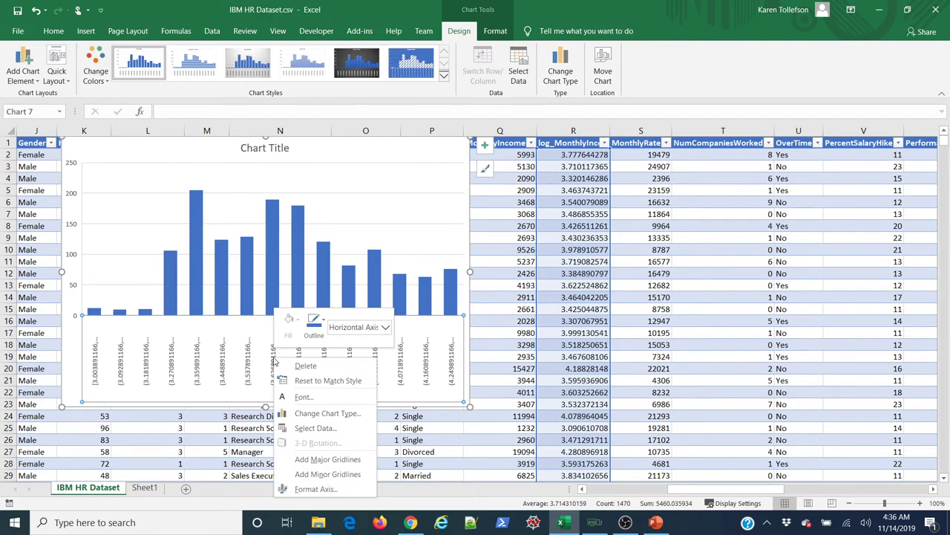
left_click(314, 488)
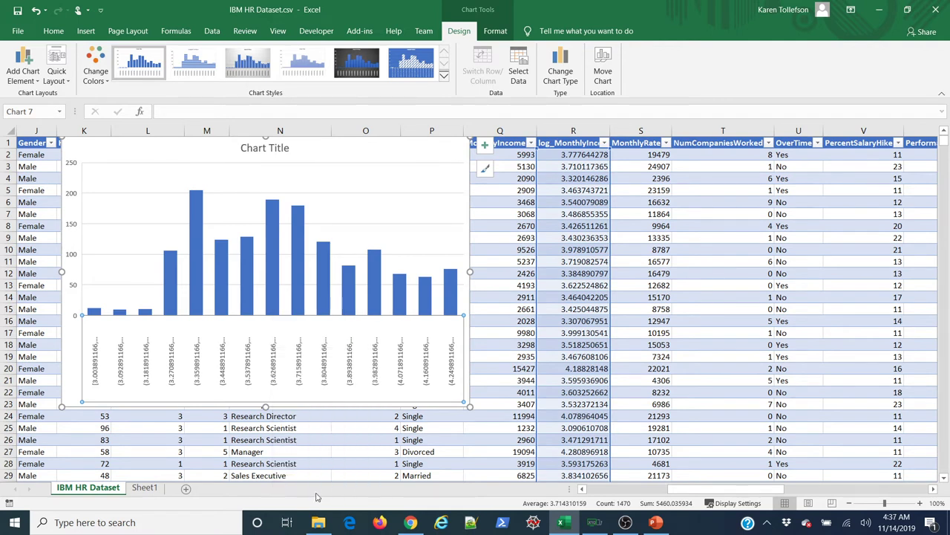
left_click(807, 289)
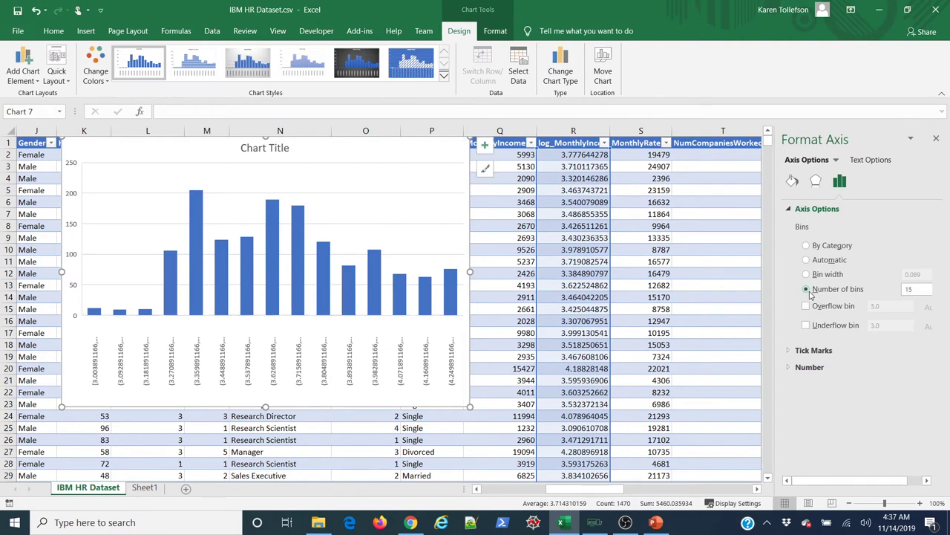
left_click_drag(920, 290, 897, 293)
type("10")
key("Return")
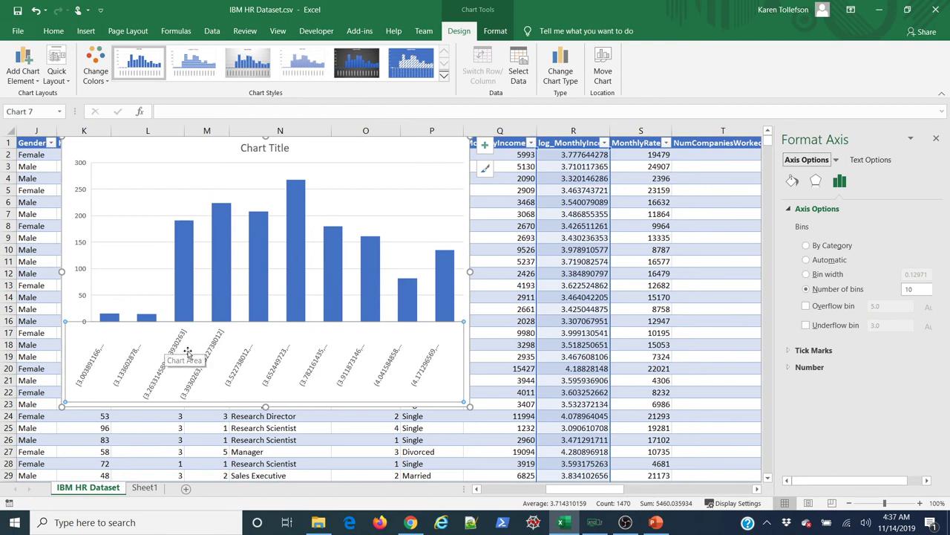
- Delete the log_MonthlyIncome histogram from the worksheet
left_click(357, 148)
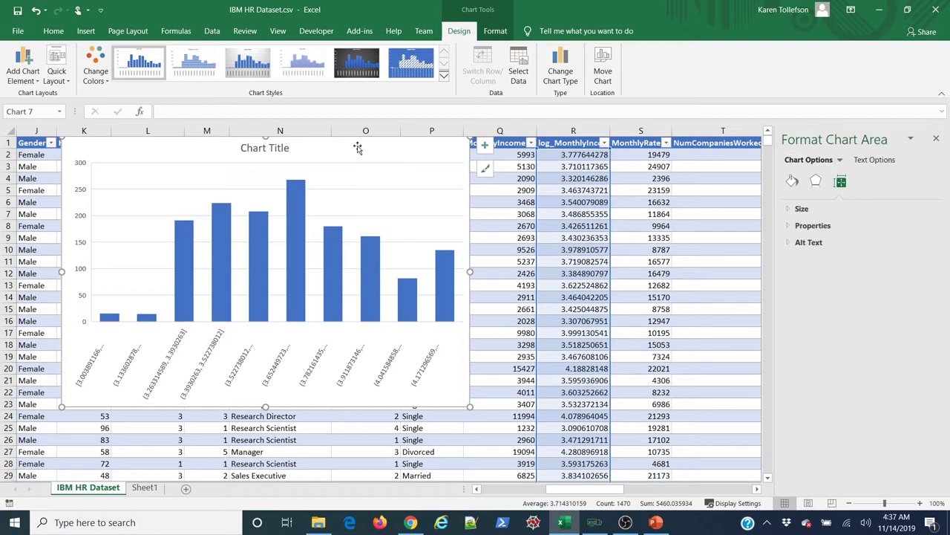
key("Delete")
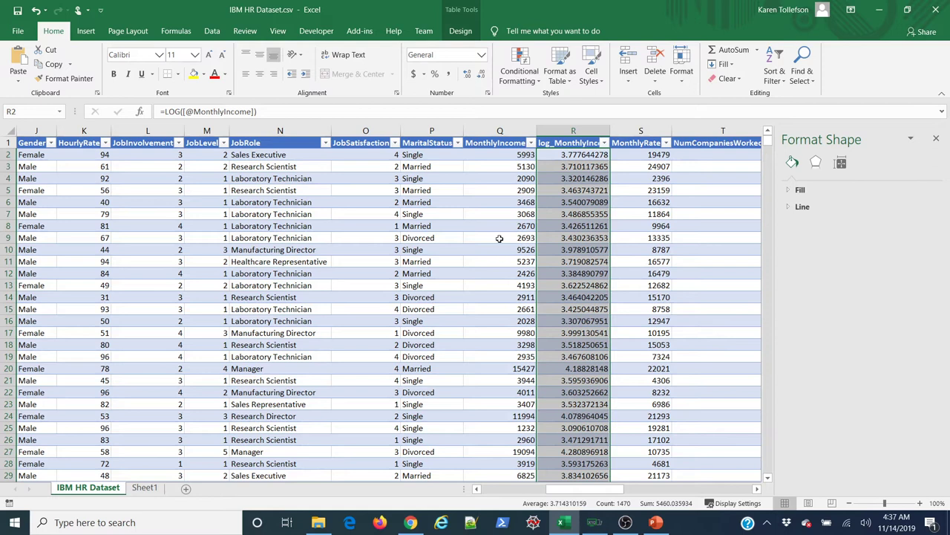
- Try to delete the MonthlyIncome column that feeds the log formulas, and undo the deletion
left_click(498, 131)
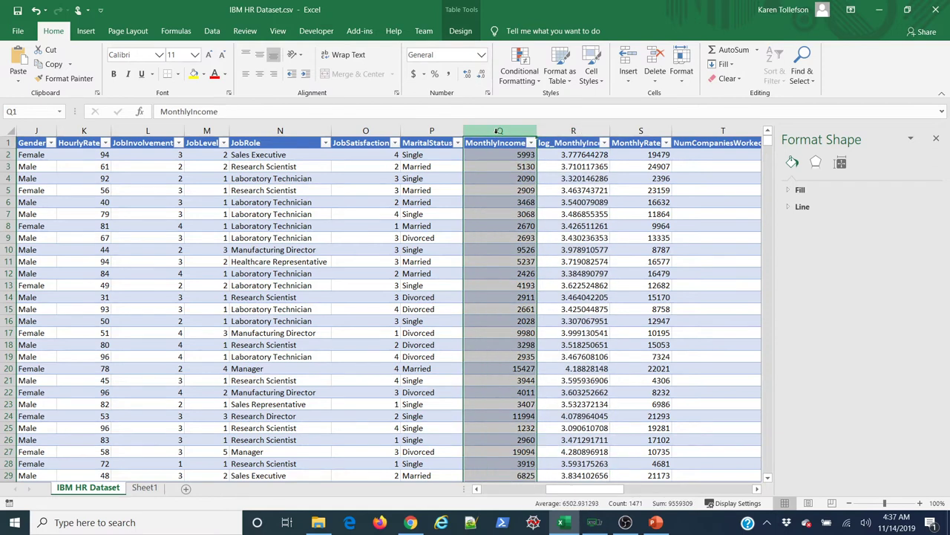
right_click(498, 131)
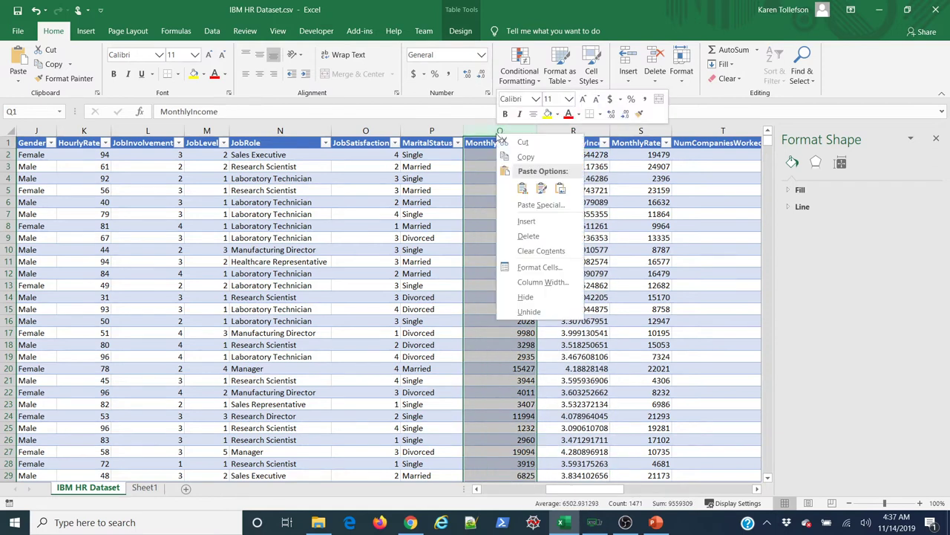
left_click(528, 235)
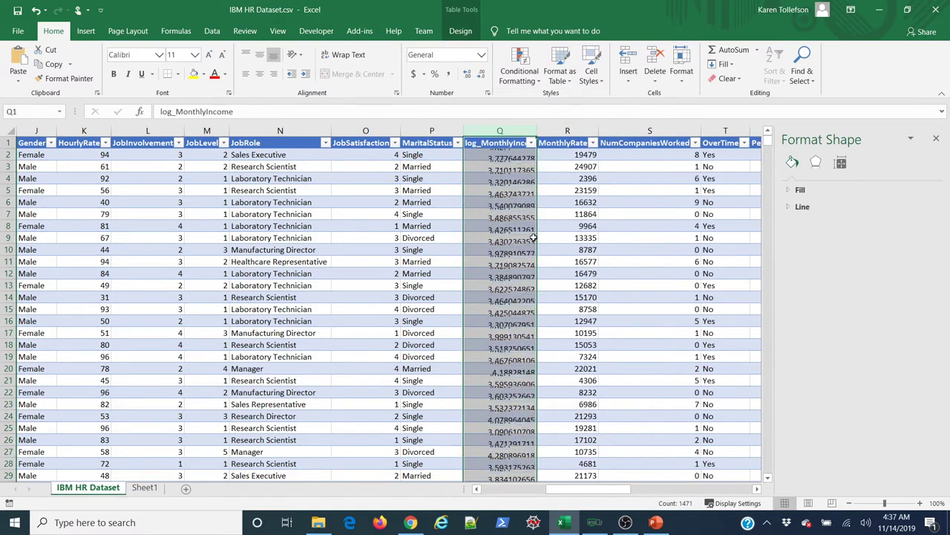
left_click(498, 155)
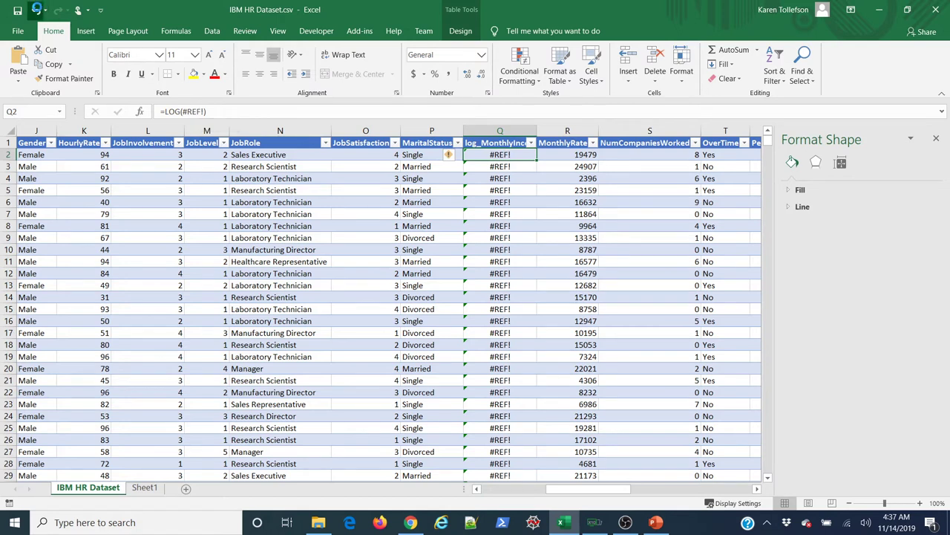
left_click(36, 9)
- Replace the LOG formulas in the log_MonthlyIncome column with their values by copying the data and pasting values only in place
left_click(589, 155)
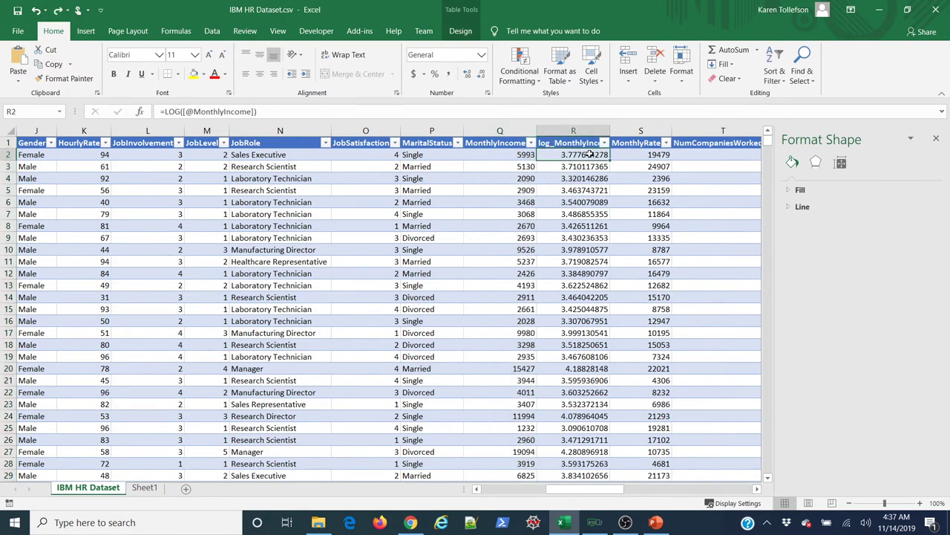
left_click(589, 136)
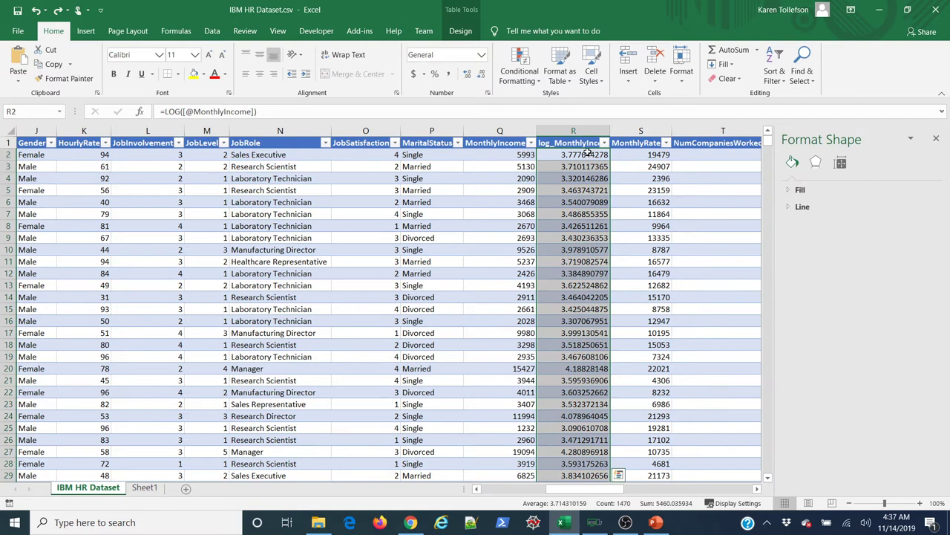
right_click(585, 161)
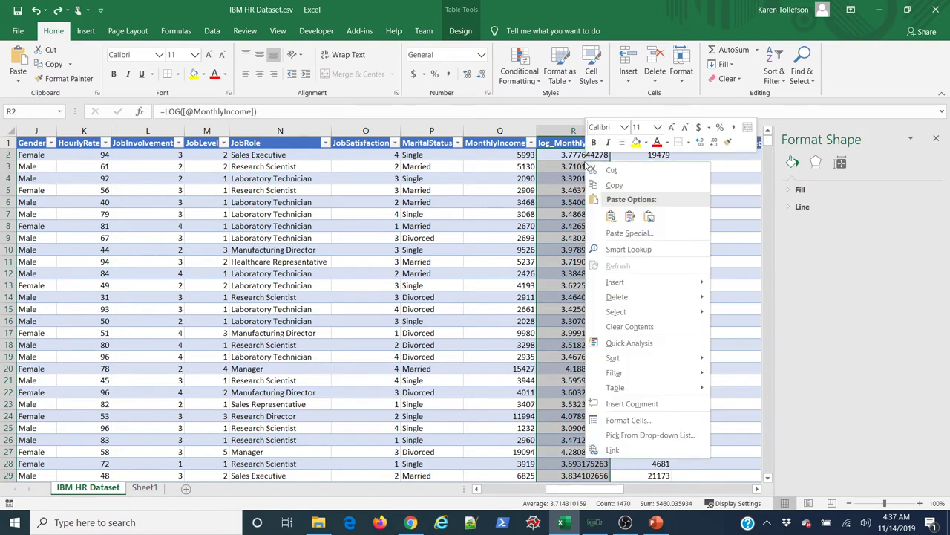
left_click(615, 185)
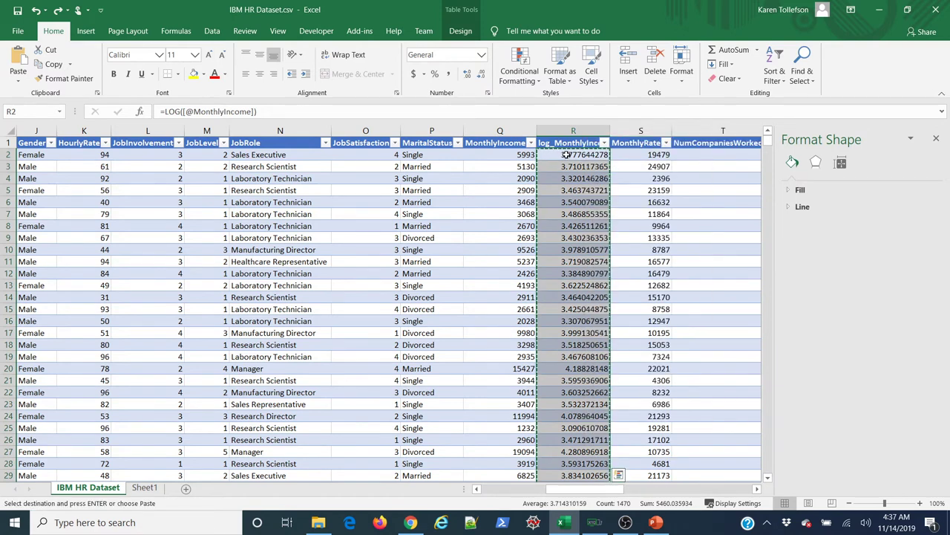
right_click(566, 155)
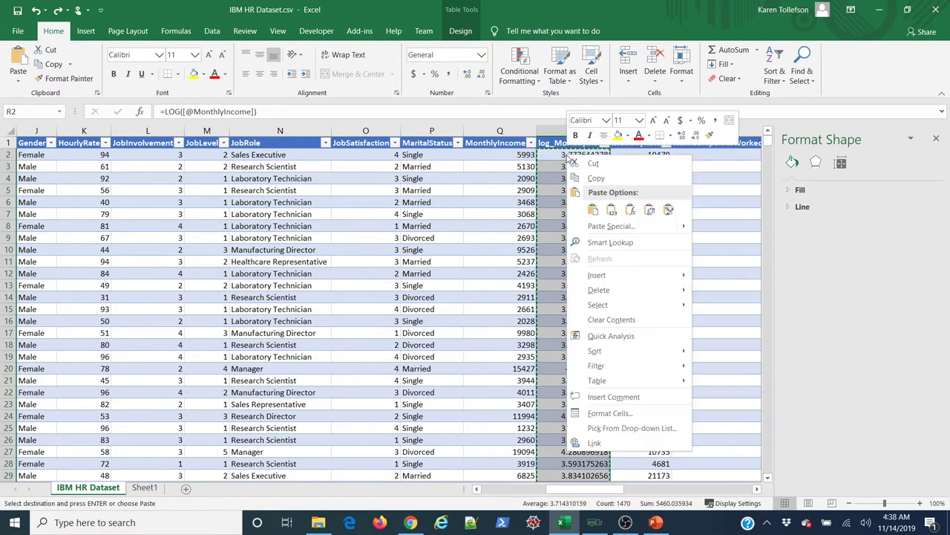
left_click(611, 210)
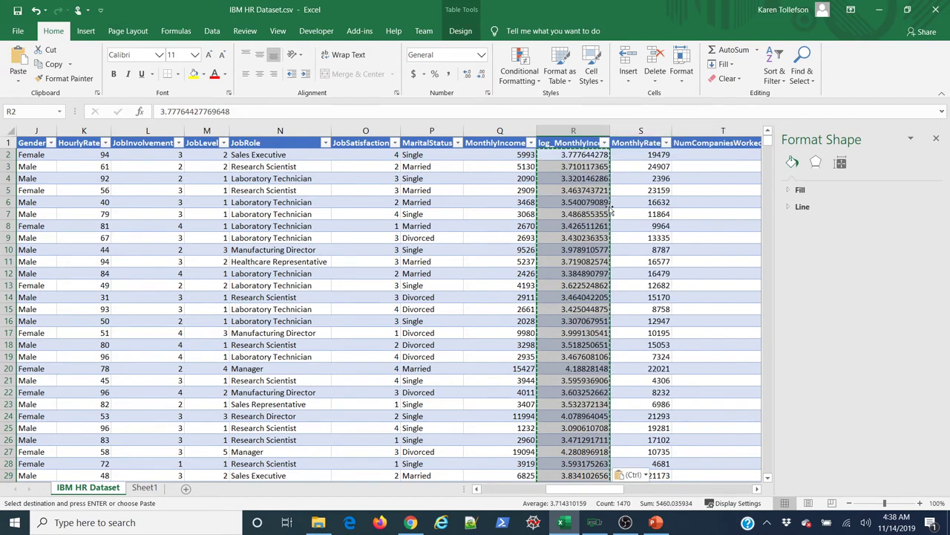
left_click(585, 157)
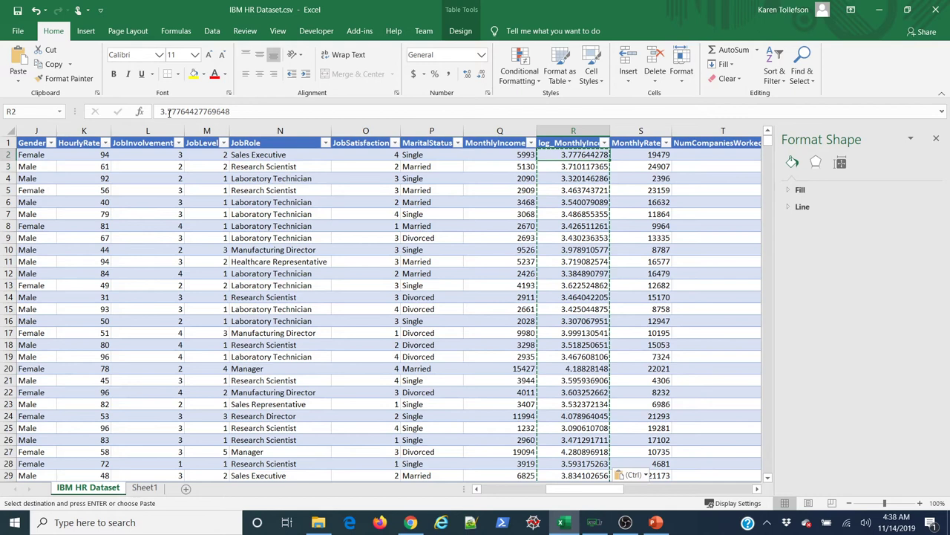
key("Escape")
left_click(584, 190)
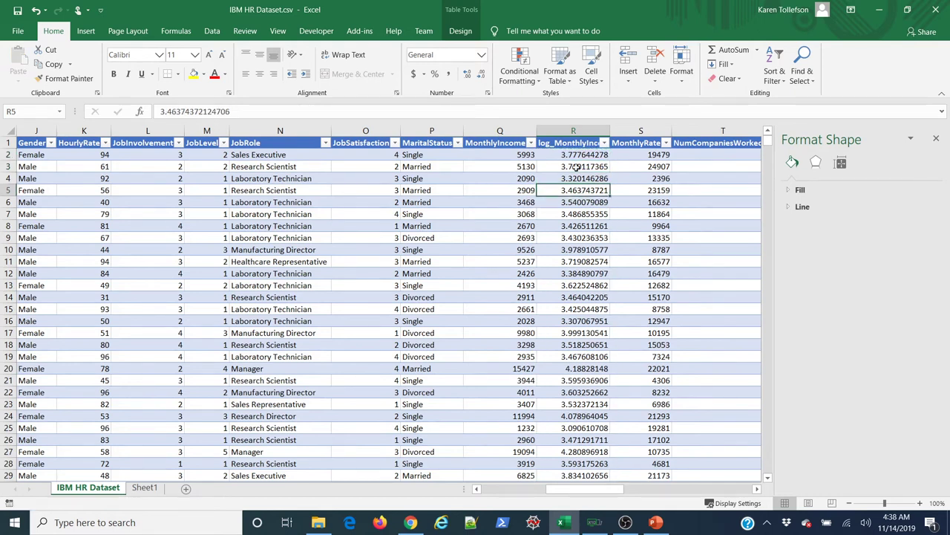
- Delete the MonthlyIncome column and autofit the width of the log_MonthlyIncome column
right_click(499, 126)
left_click(546, 239)
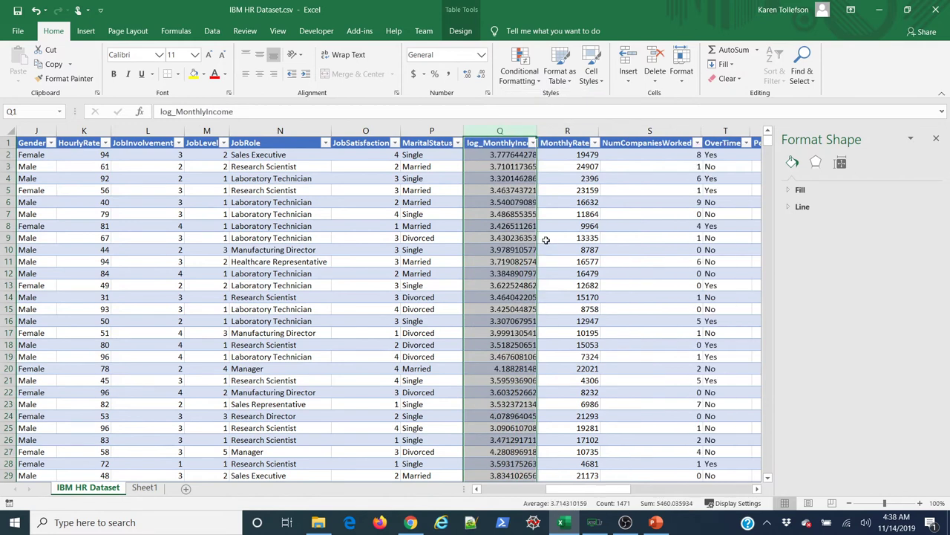
double_click(536, 131)
left_click(536, 200)
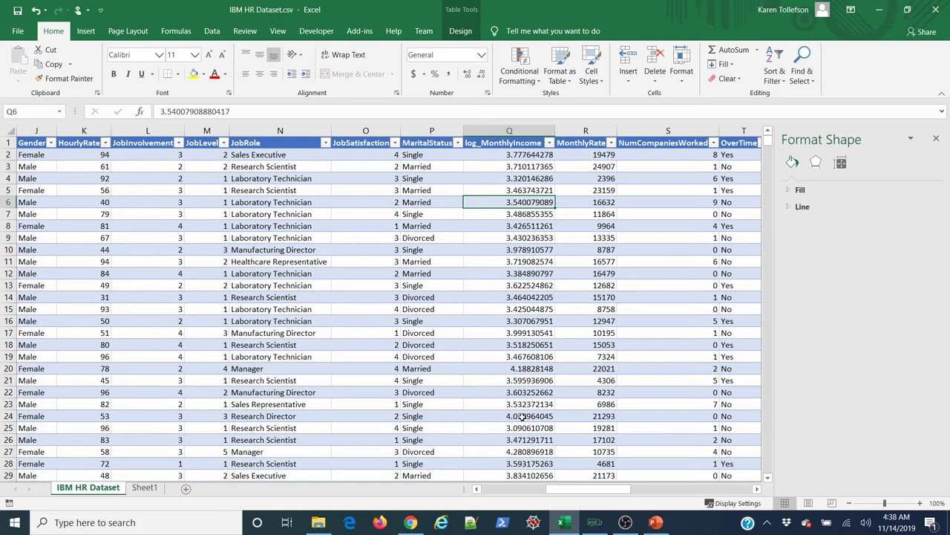
- Select the entire log_MonthlyIncome and JobRole columns together
left_click_drag(597, 487, 524, 488)
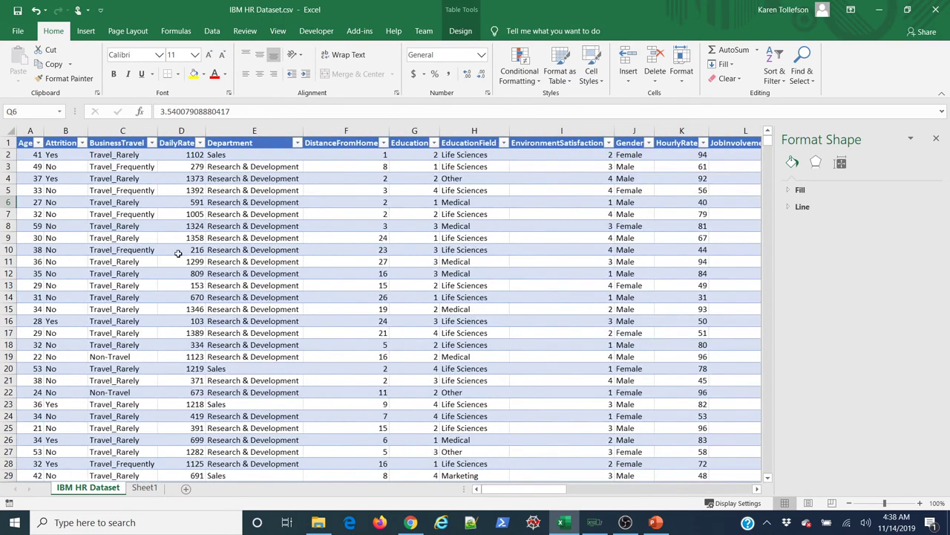
left_click(95, 179)
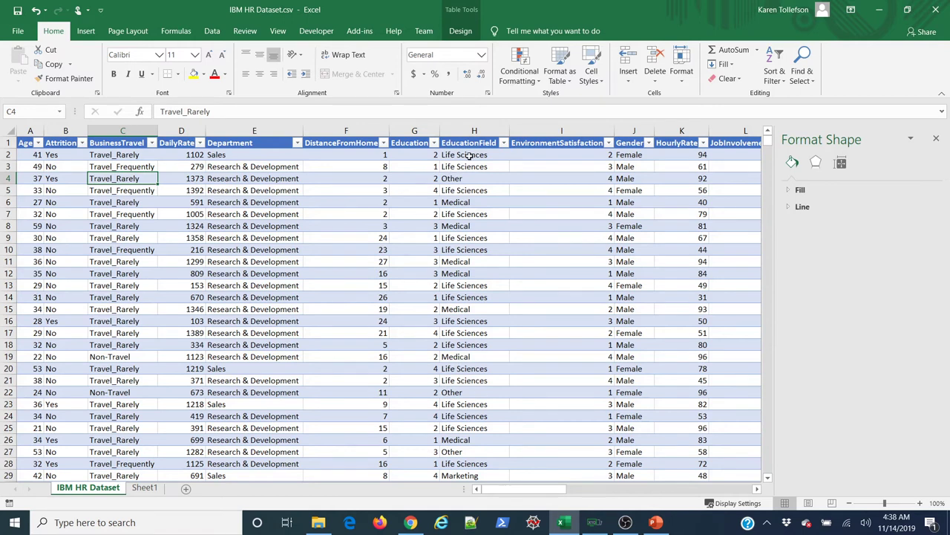
left_click_drag(537, 489, 598, 495)
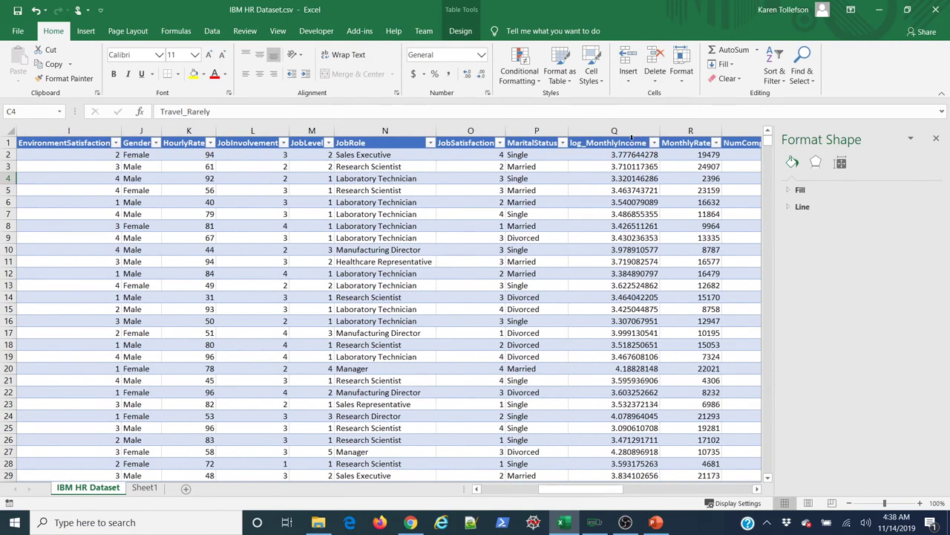
left_click(632, 137)
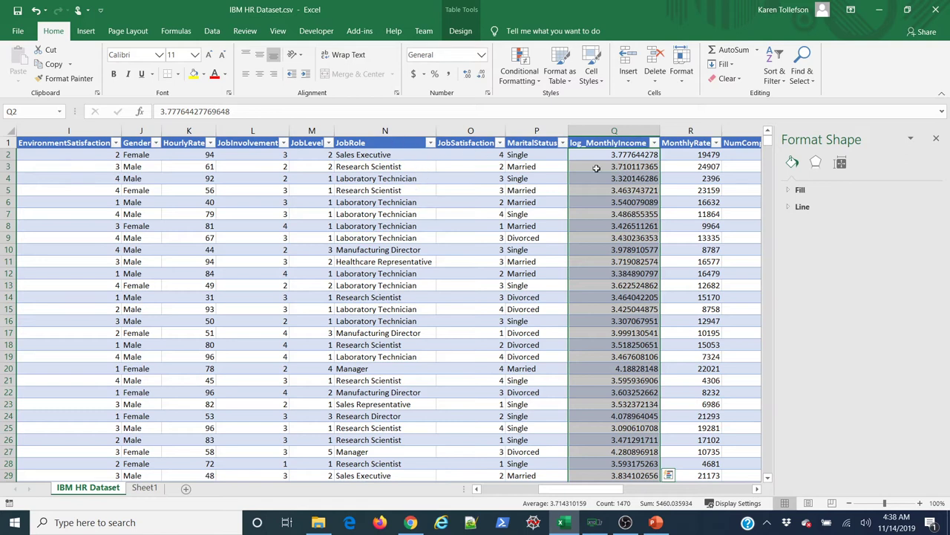
left_click(615, 131)
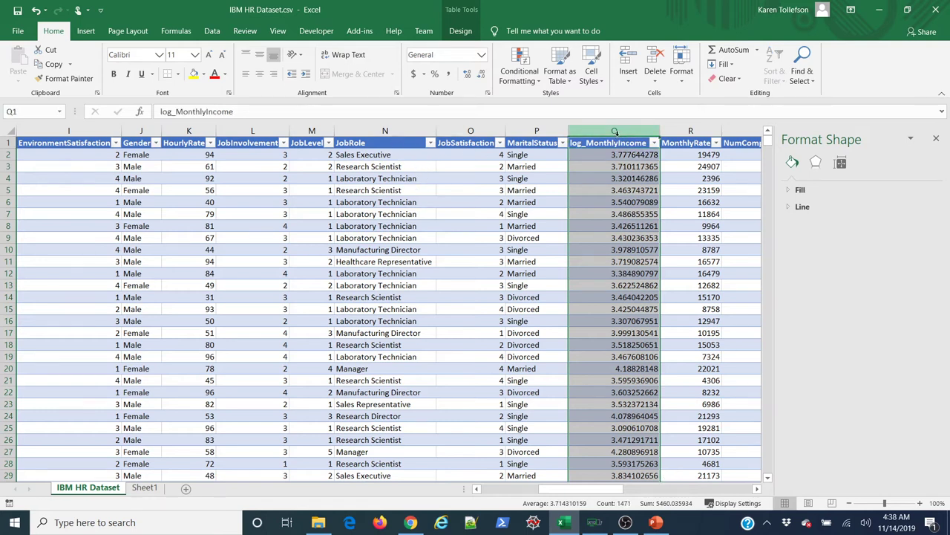
left_click(413, 140, "ctrl")
left_click(414, 140, "ctrl")
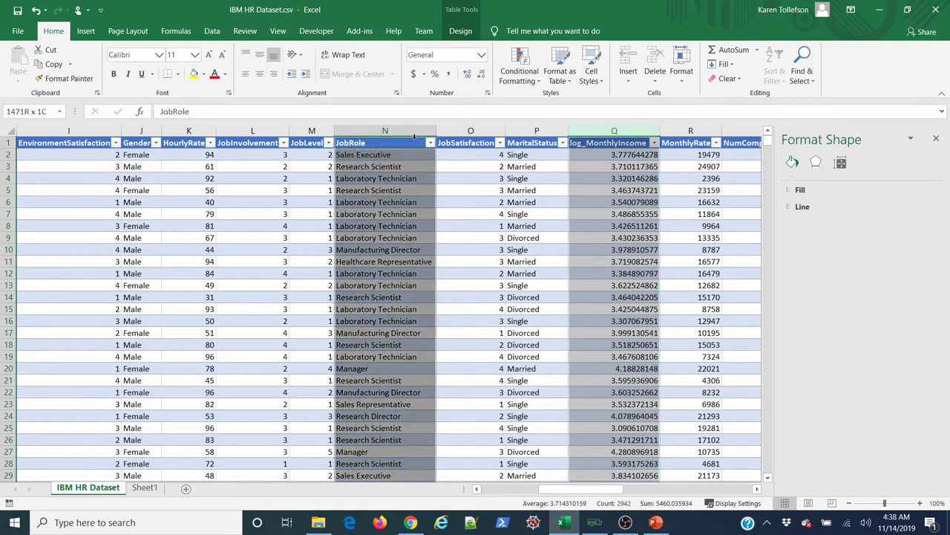
- Try inserting a chart from the selected JobRole and log_MonthlyIncome columns, and delete it
left_click(85, 30)
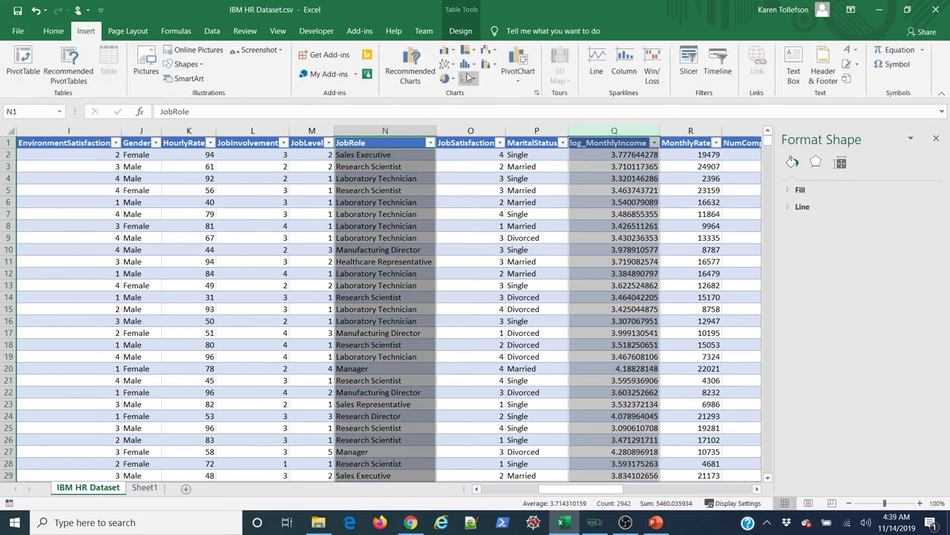
left_click(470, 79)
left_click(511, 104)
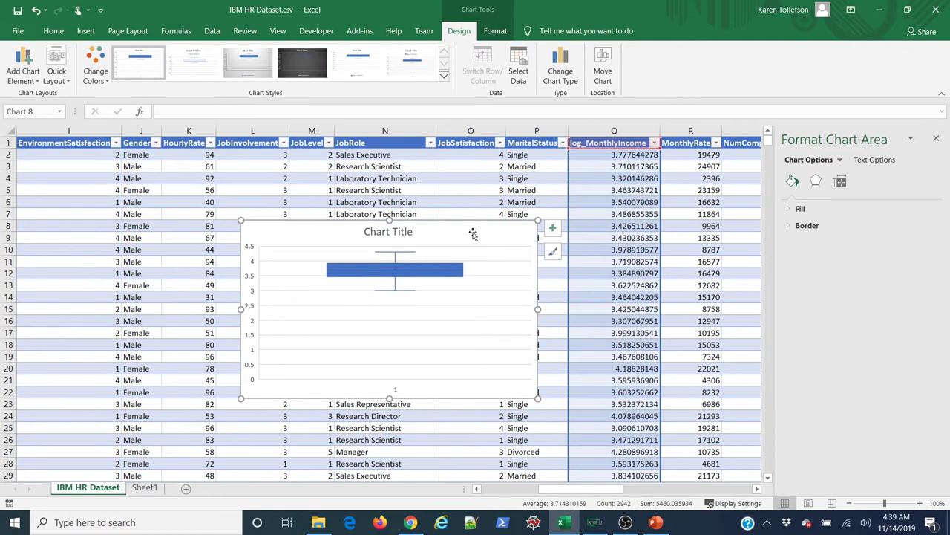
key("Delete")
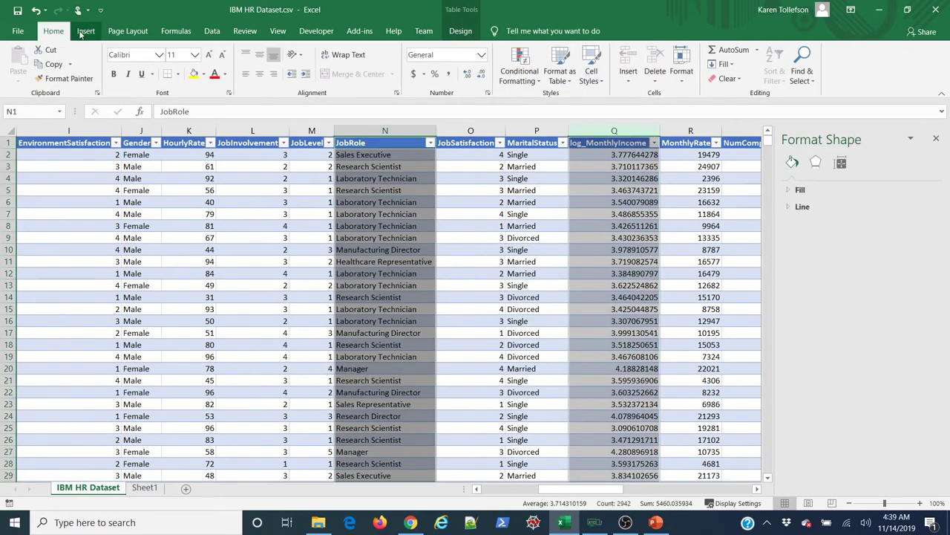
- Insert a Box and Whisker chart from the selected JobRole and log_MonthlyIncome columns
left_click(85, 31)
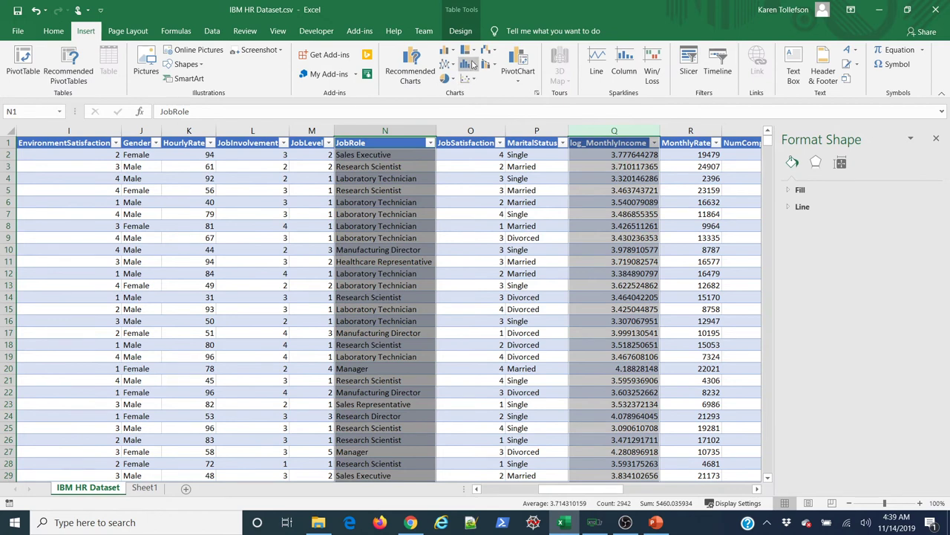
left_click(473, 65)
left_click(482, 161)
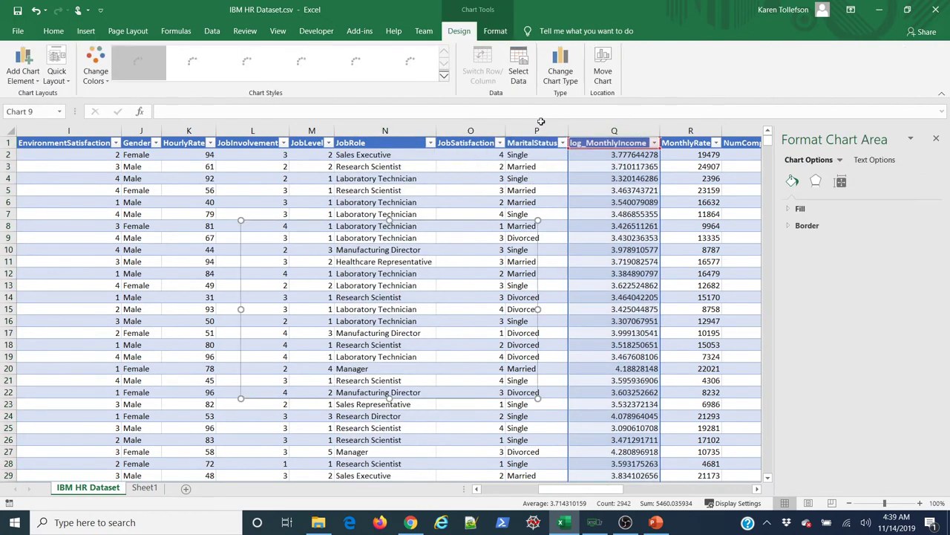
- Try to edit the horizontal axis labels in the box and whisker chart's data source, and cancel the dialog
left_click(518, 66)
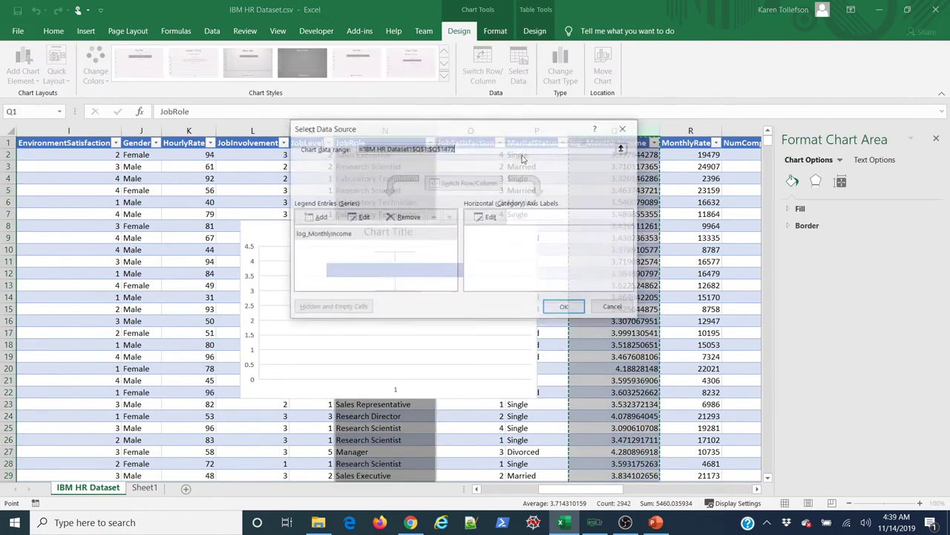
left_click(484, 218)
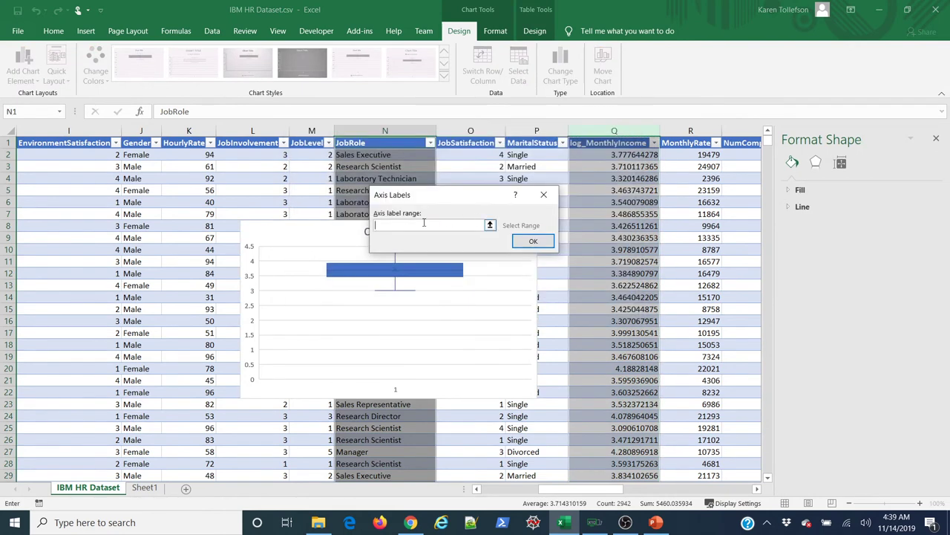
left_click(525, 240)
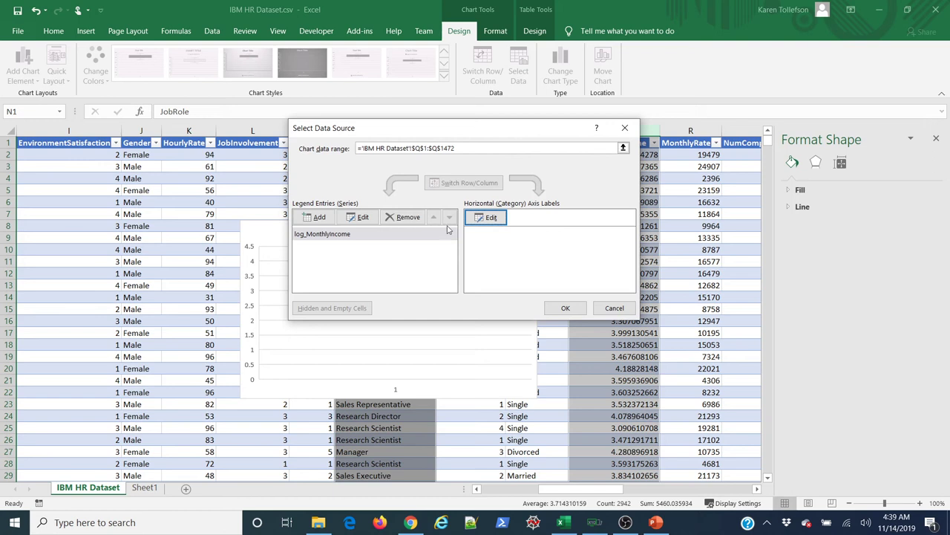
left_click(614, 307)
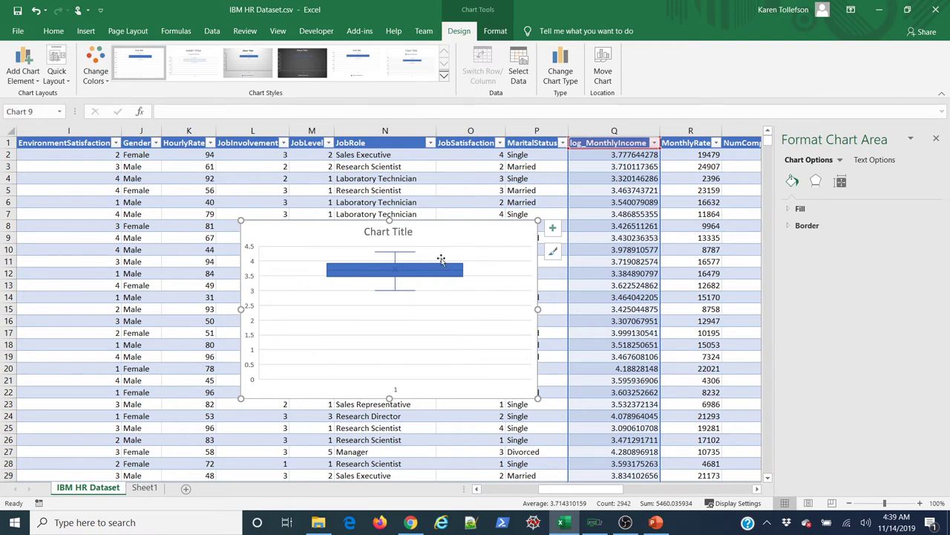
- Set the box and whisker chart's horizontal axis labels to the JobRole column including its header, N1:N1471
left_click(514, 80)
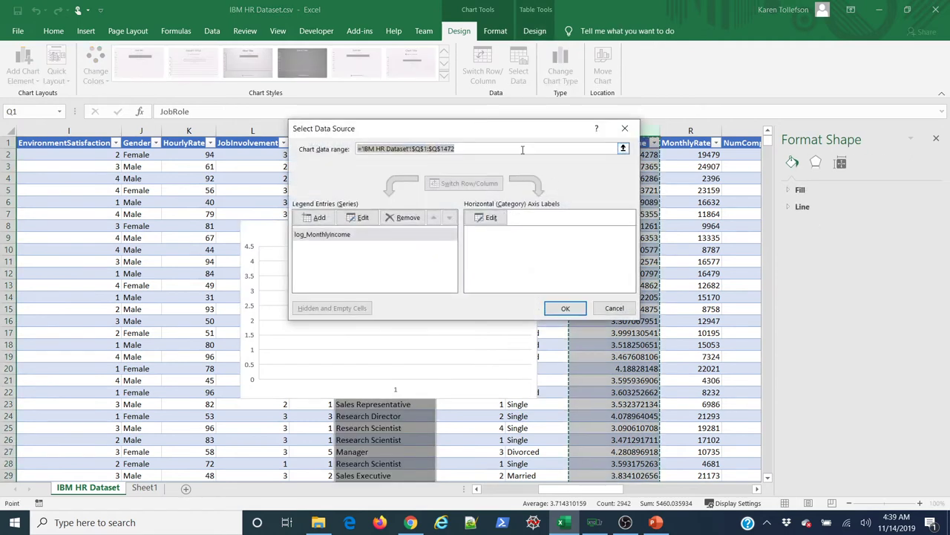
left_click_drag(494, 128, 751, 157)
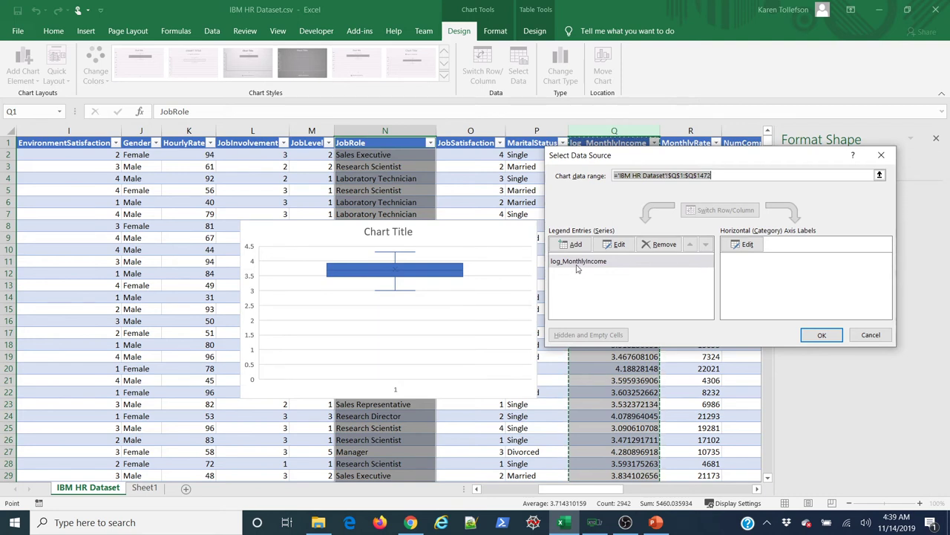
left_click(746, 247)
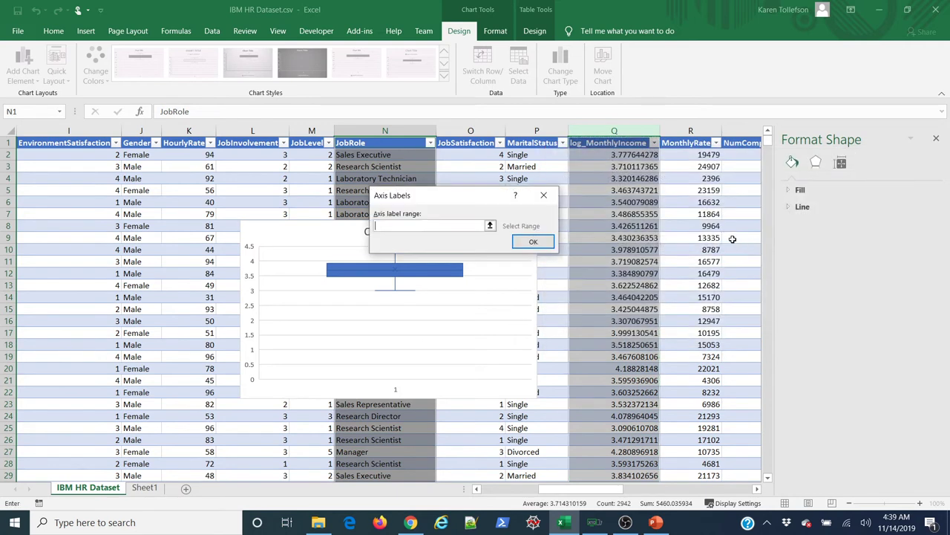
left_click(378, 141)
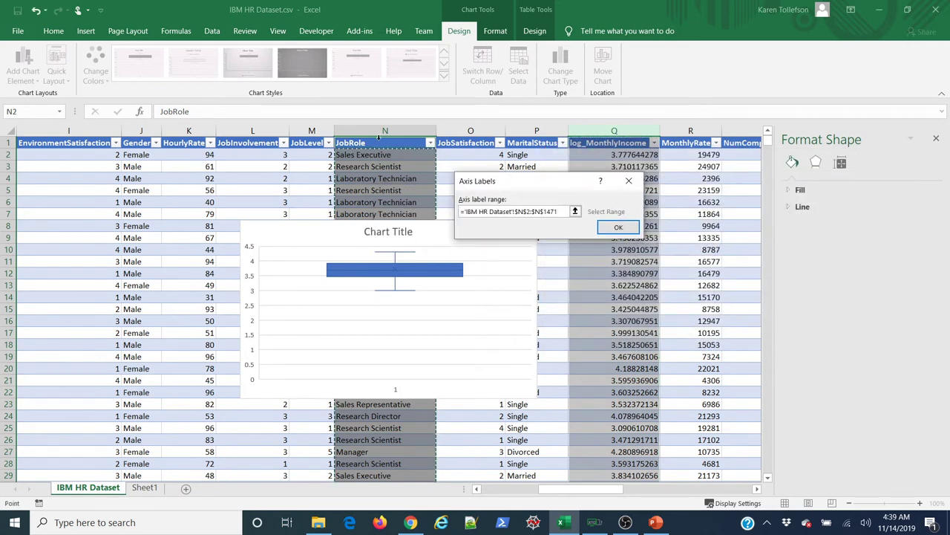
left_click(618, 227)
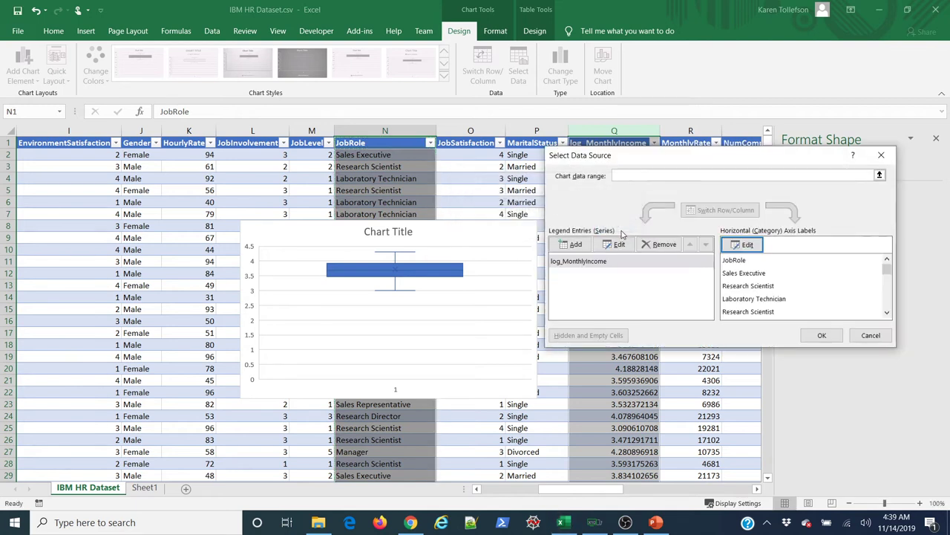
left_click(730, 265)
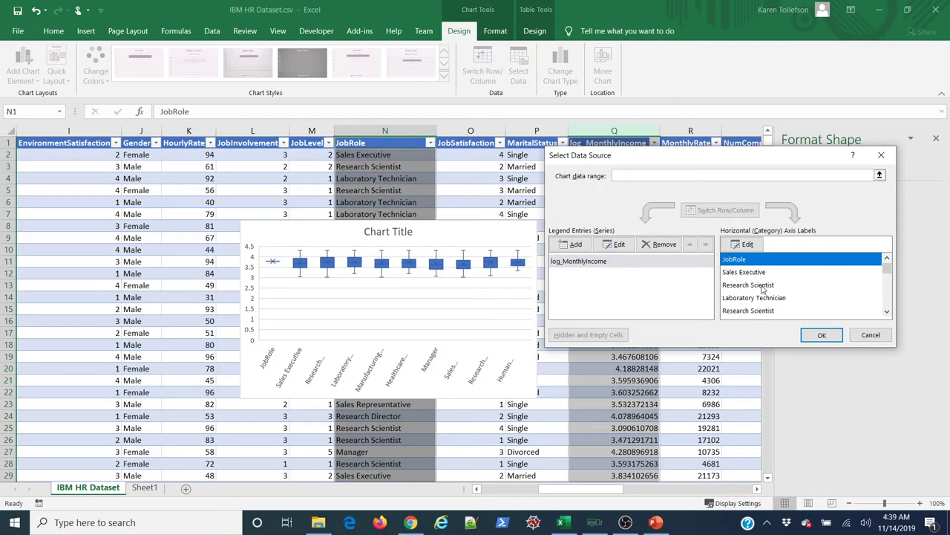
- Change the axis label range to the JobRole values without the header, N2:N1471, and apply the data source changes
left_click(742, 244)
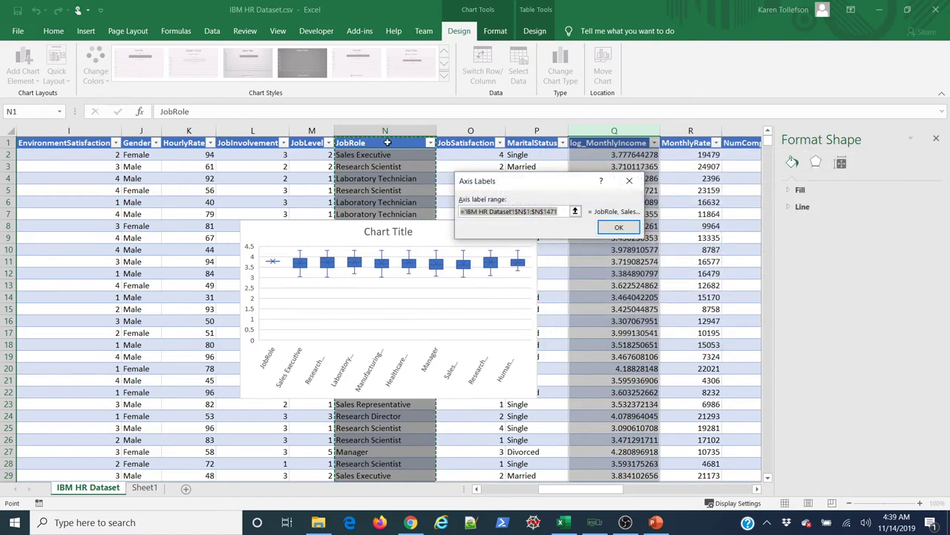
left_click(356, 153)
key("ctrl+shift+Down")
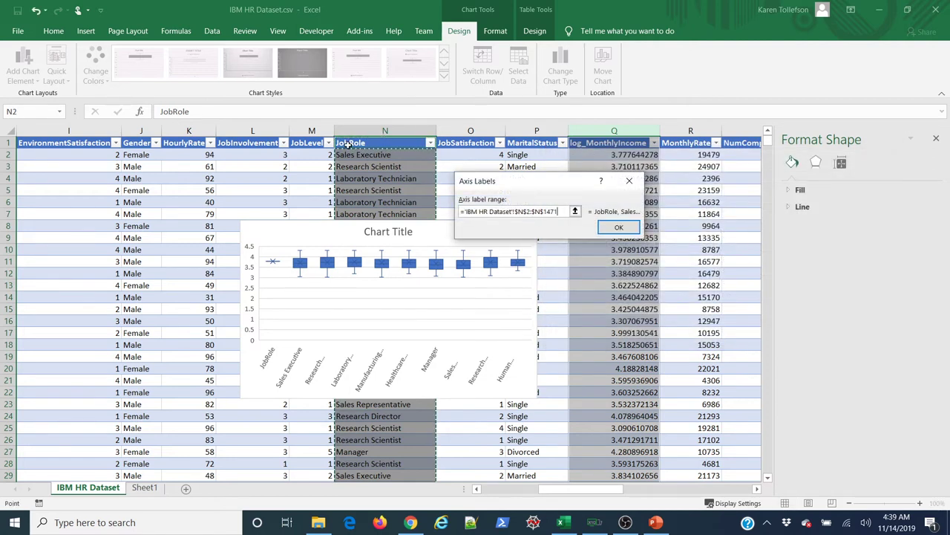
left_click(619, 227)
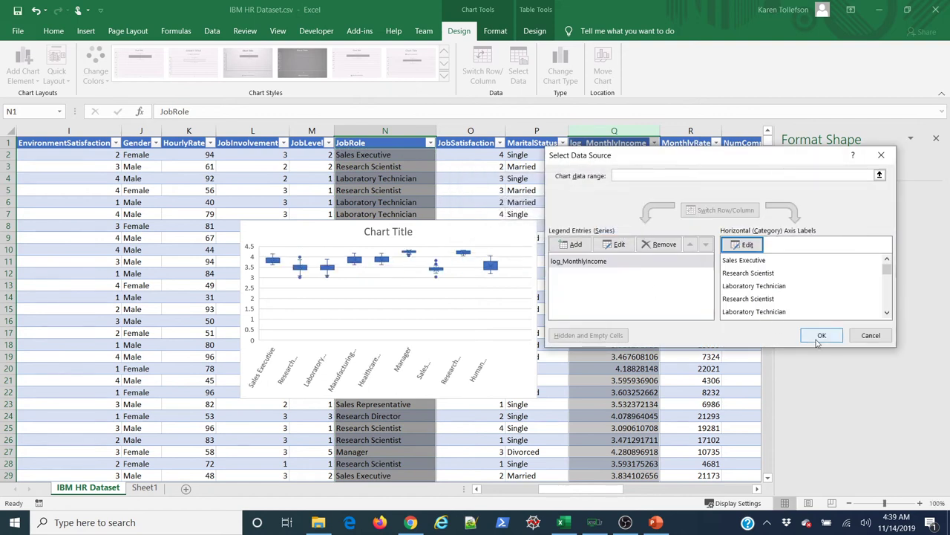
left_click(821, 335)
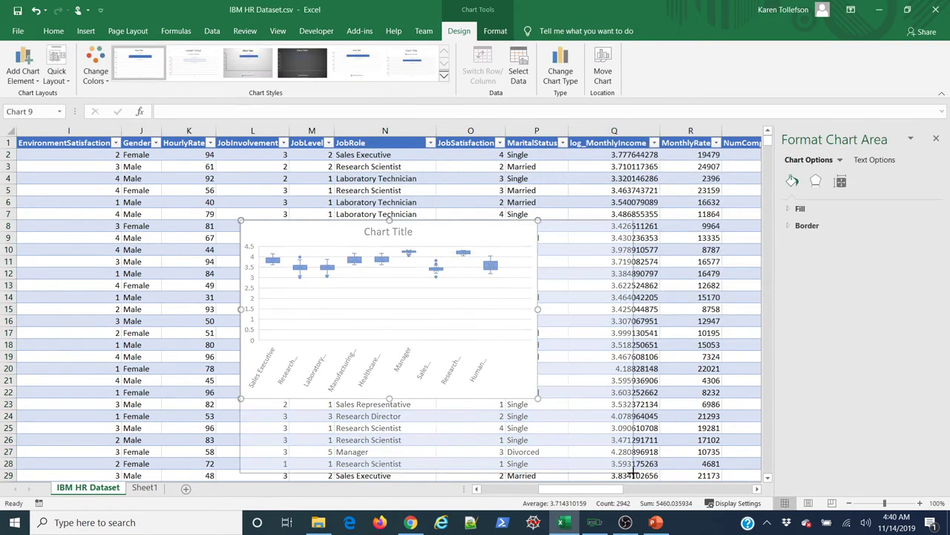
- Enlarge the box and whisker chart to span roughly columns J to Q and rows 2 to 29
left_click_drag(632, 473, 634, 473)
left_click_drag(240, 220, 127, 151)
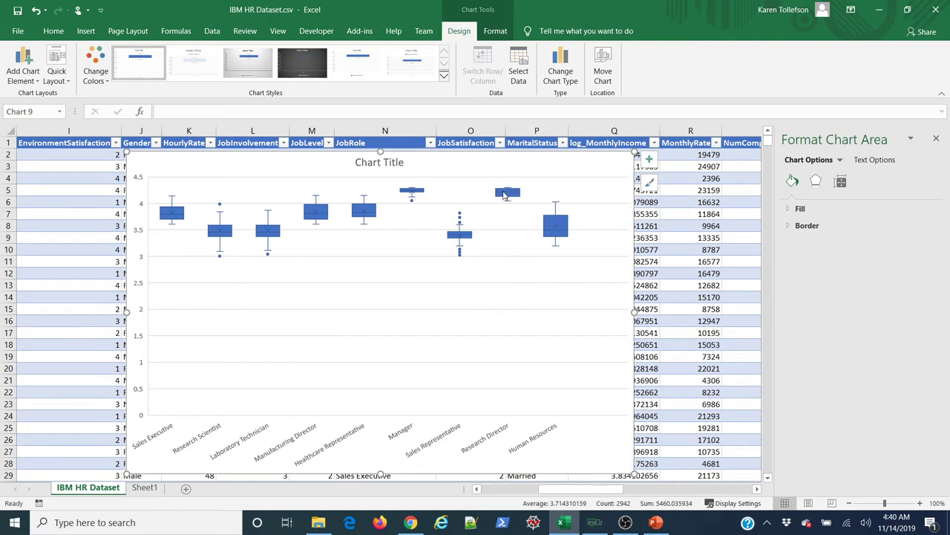
mouse_move(506, 194)
- Replace the chart's horizontal axis labels with the Attrition values, B2:B1471, and move the chart so both boxes are in view
left_click(523, 81)
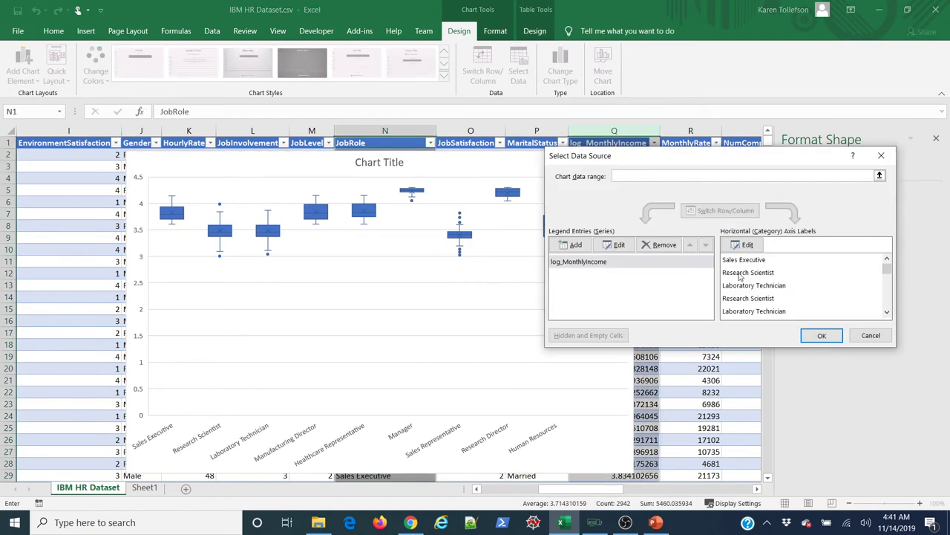
left_click(762, 260)
scroll(761, 265, "down", 5)
scroll(761, 265, "up", 5)
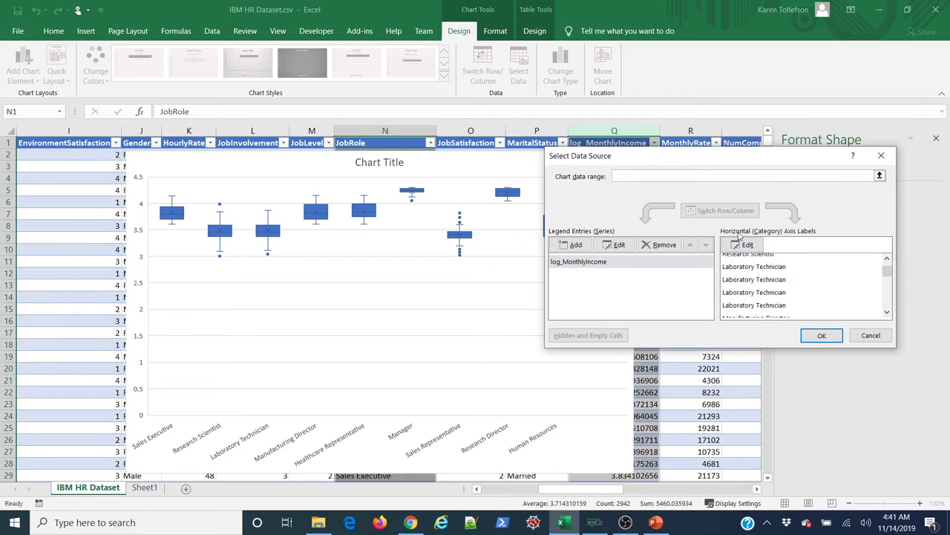
left_click(745, 245)
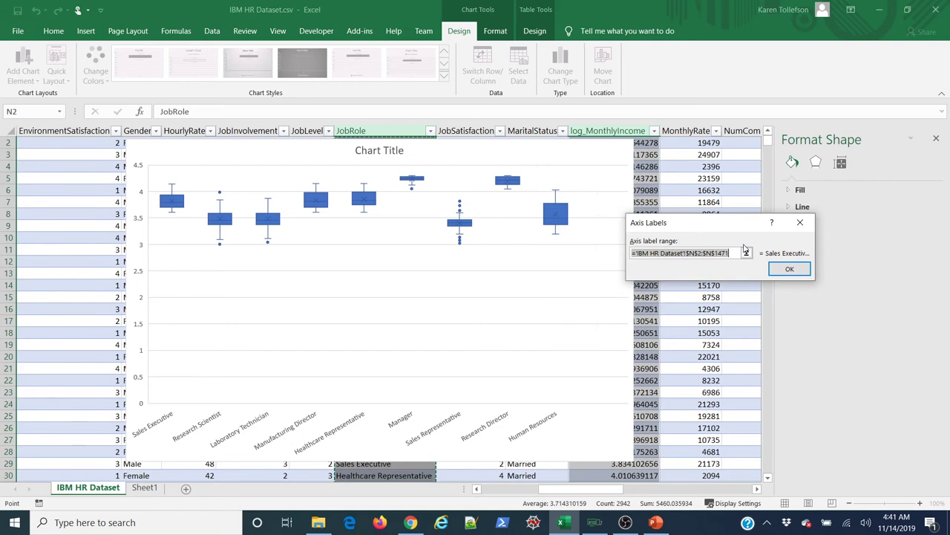
key("BackSpace")
left_click_drag(598, 487, 520, 481)
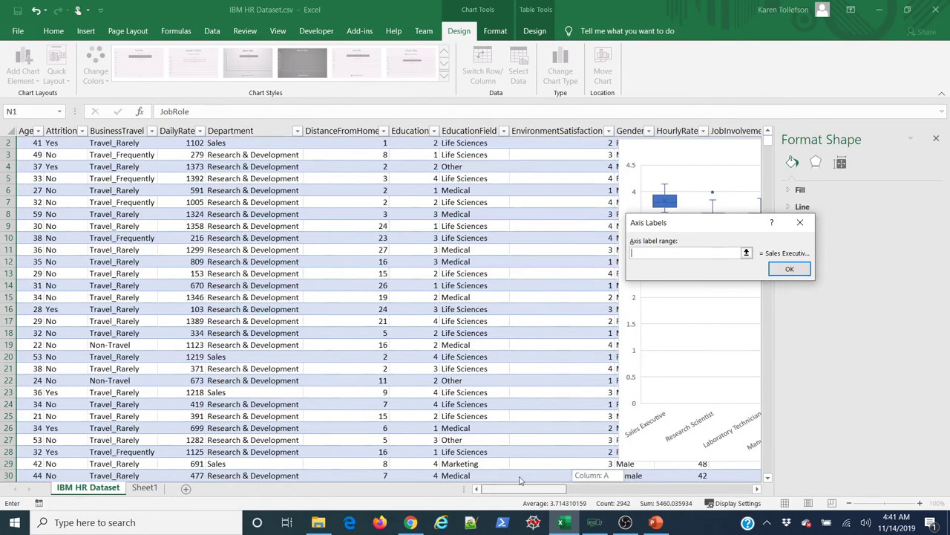
left_click(63, 130)
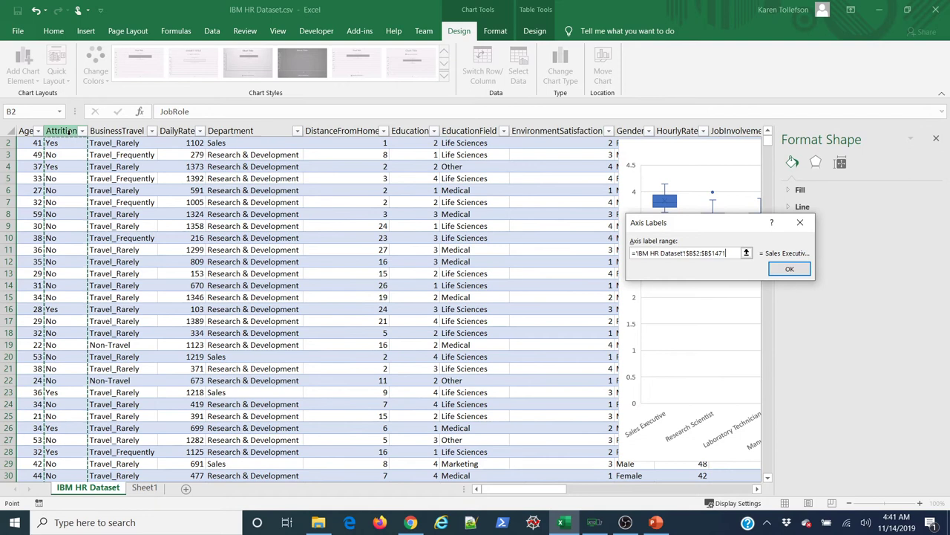
left_click(790, 269)
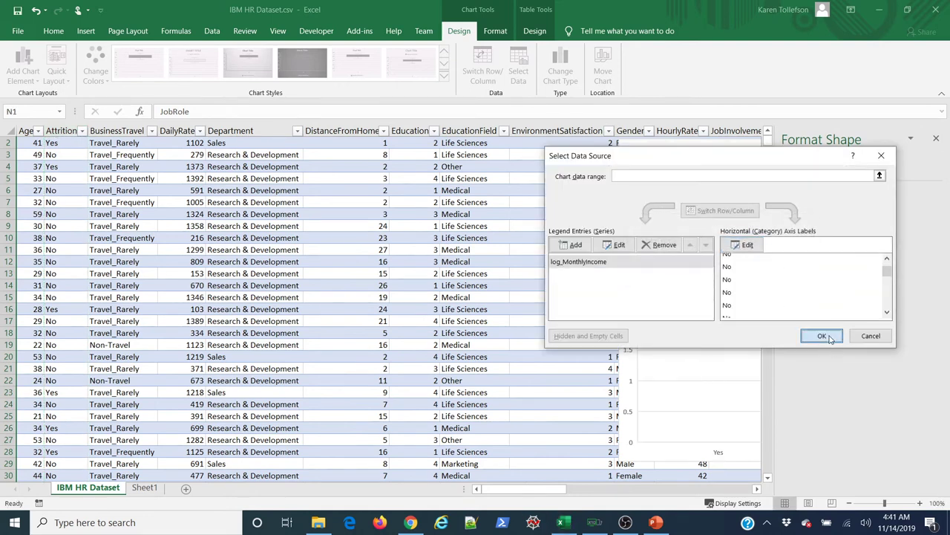
left_click(822, 338)
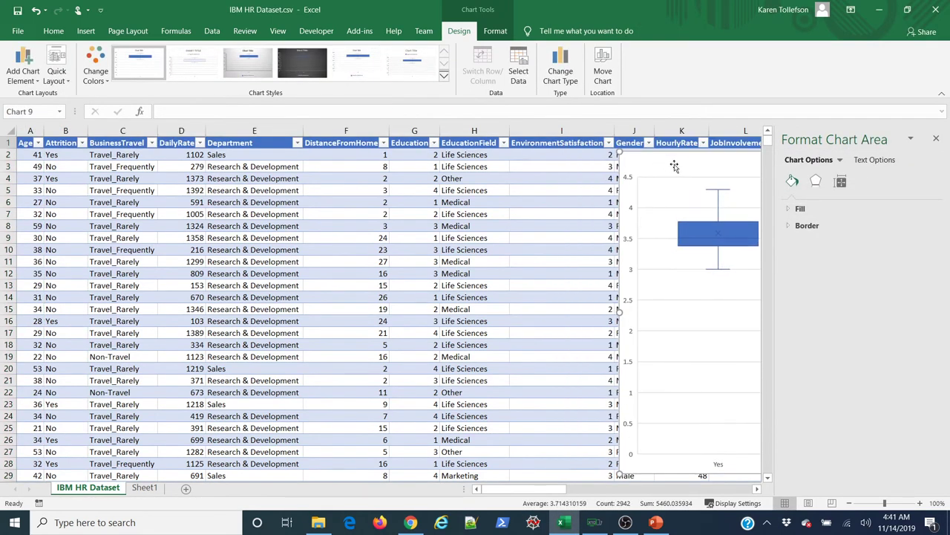
left_click_drag(502, 149, 260, 156)
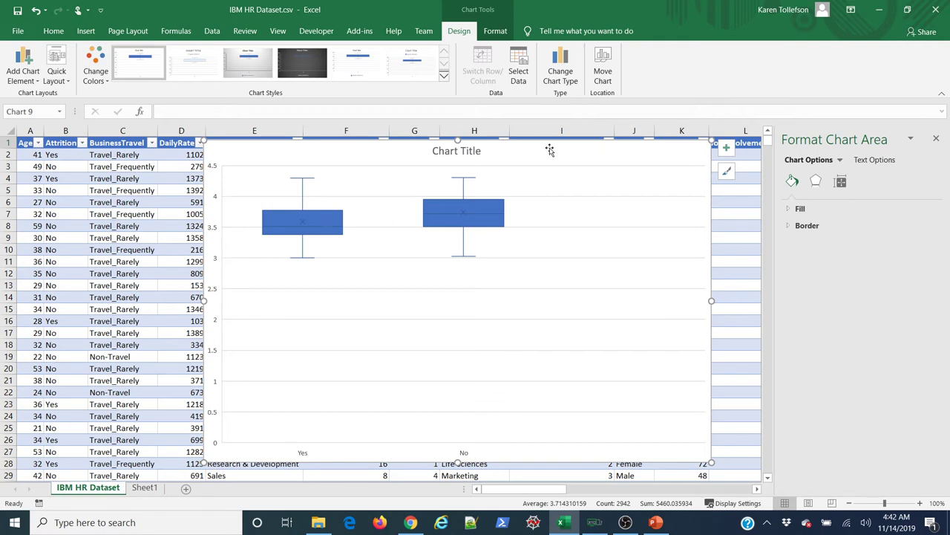
- Delete the box and whisker chart, deselect the columns and close the Format Shape pane
key("Delete")
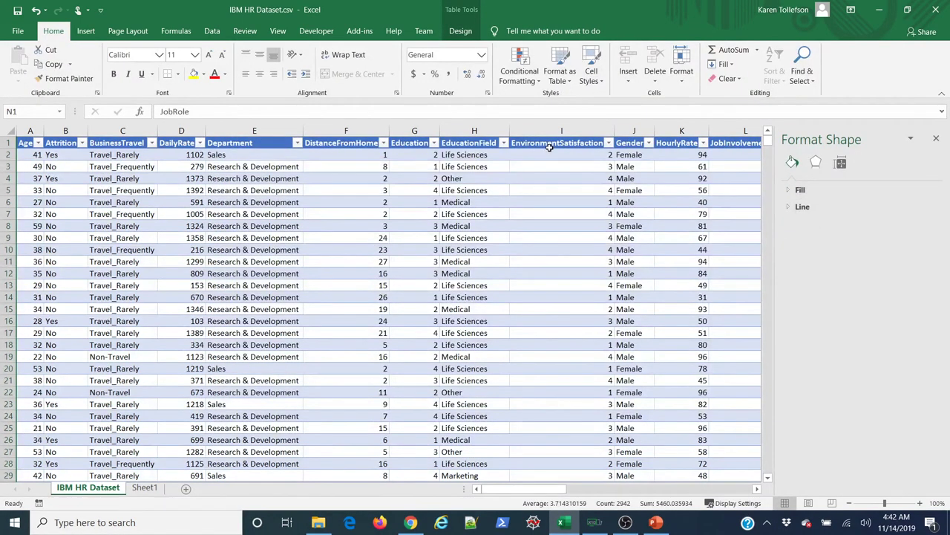
left_click_drag(540, 491, 617, 492)
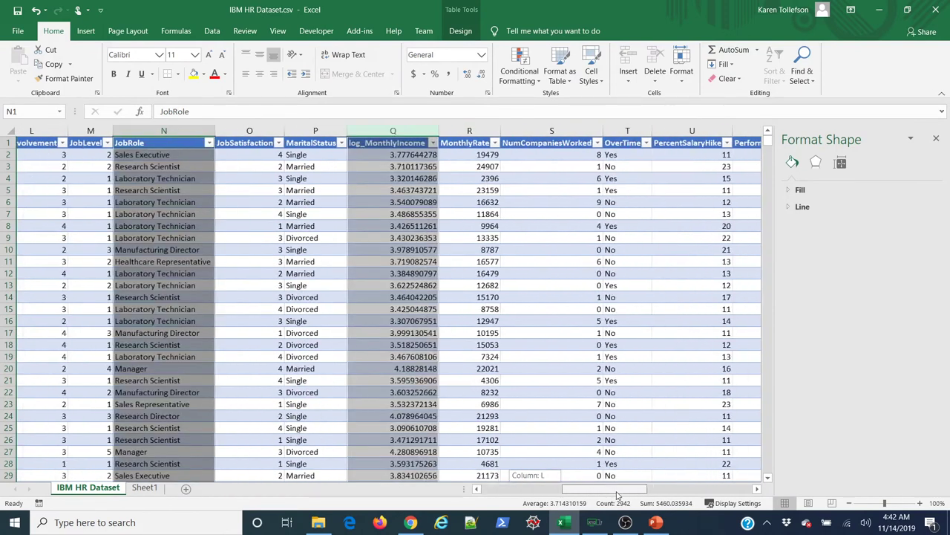
left_click(573, 333)
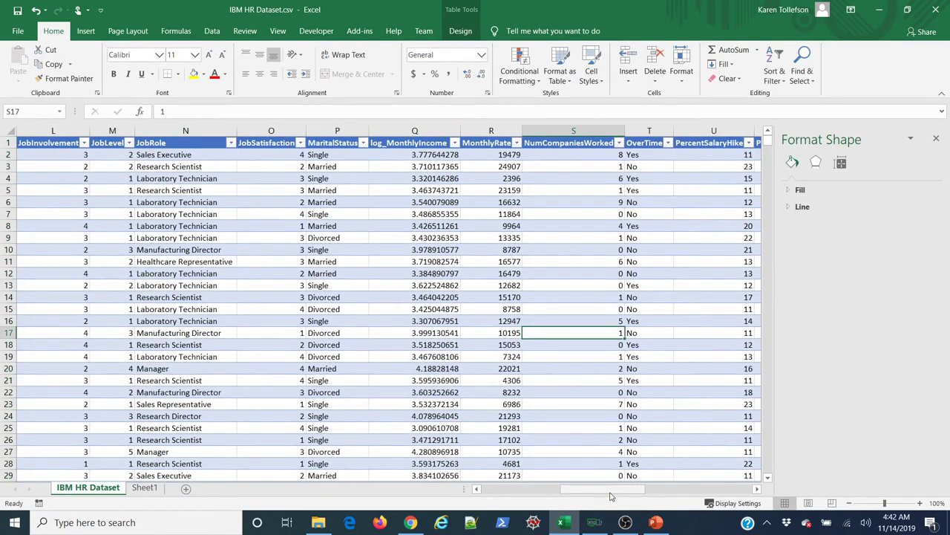
left_click(936, 138)
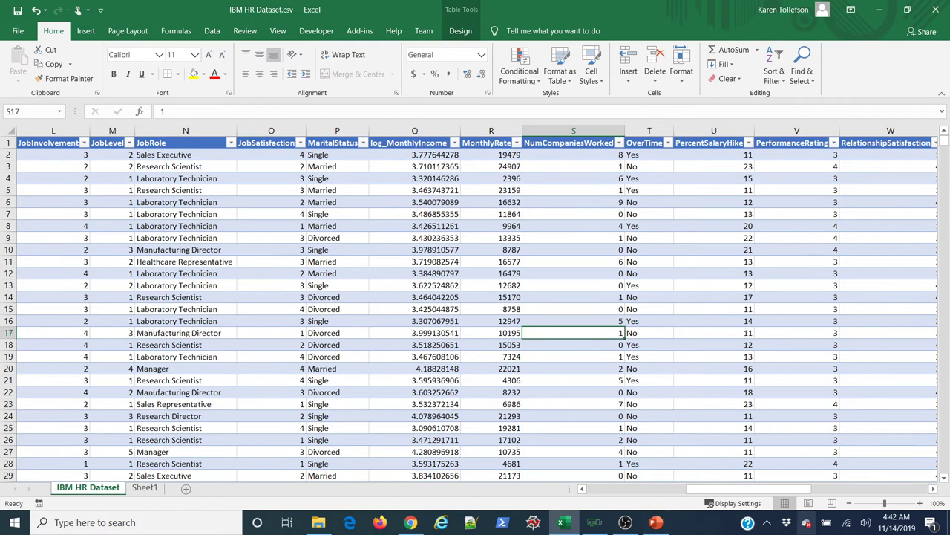
- Select the entire Age and DistanceFromHome columns together, including their headers
left_click_drag(750, 496, 632, 461)
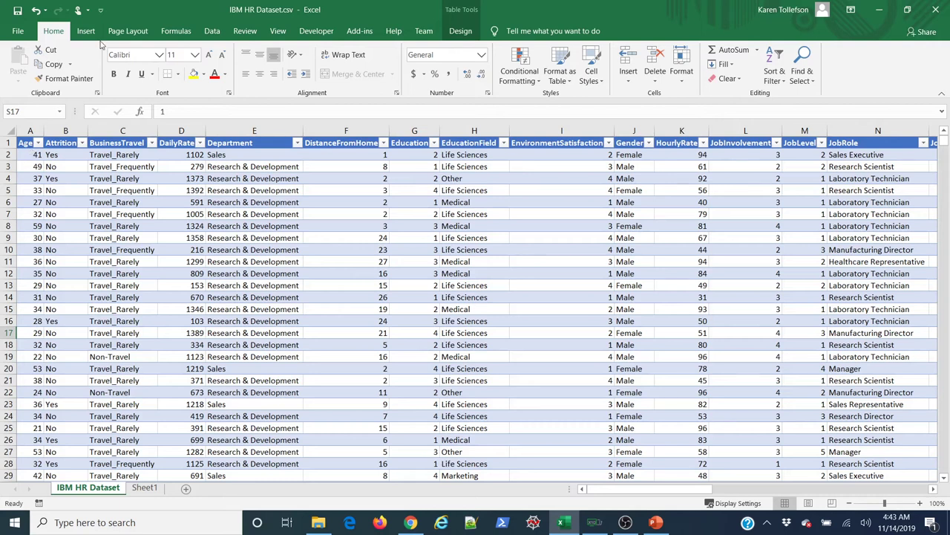
left_click(28, 136)
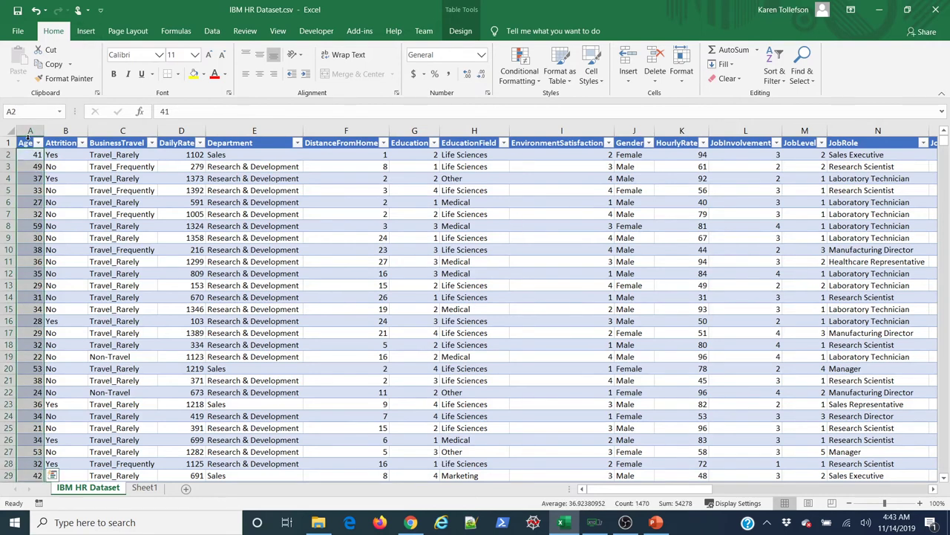
left_click(29, 136)
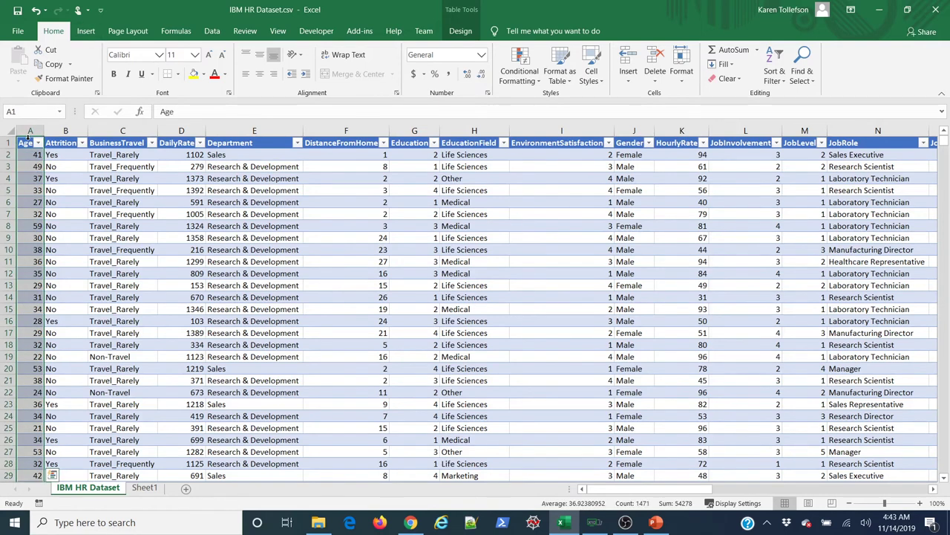
left_click(321, 138, "ctrl")
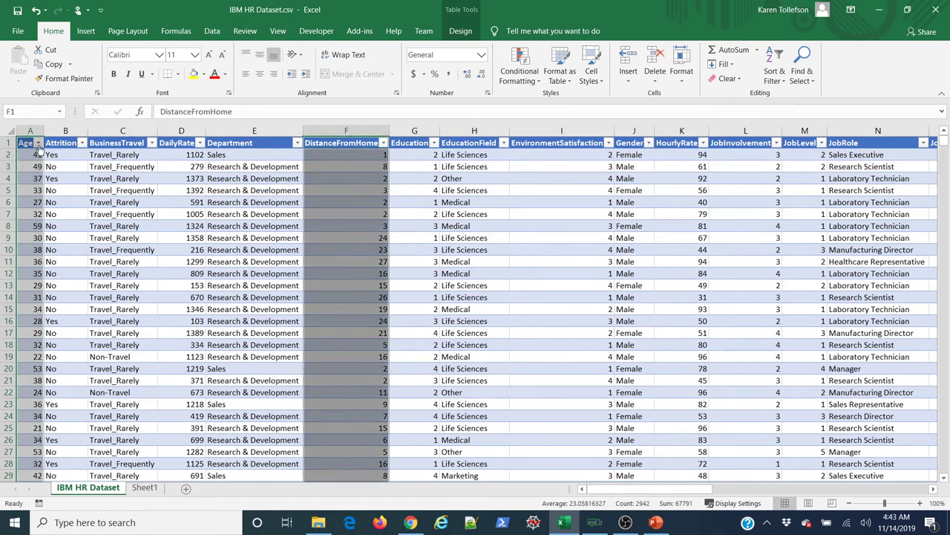
- Insert a basic scatter chart from the selected Age and DistanceFromHome columns and enlarge it
left_click(84, 33)
left_click(470, 80)
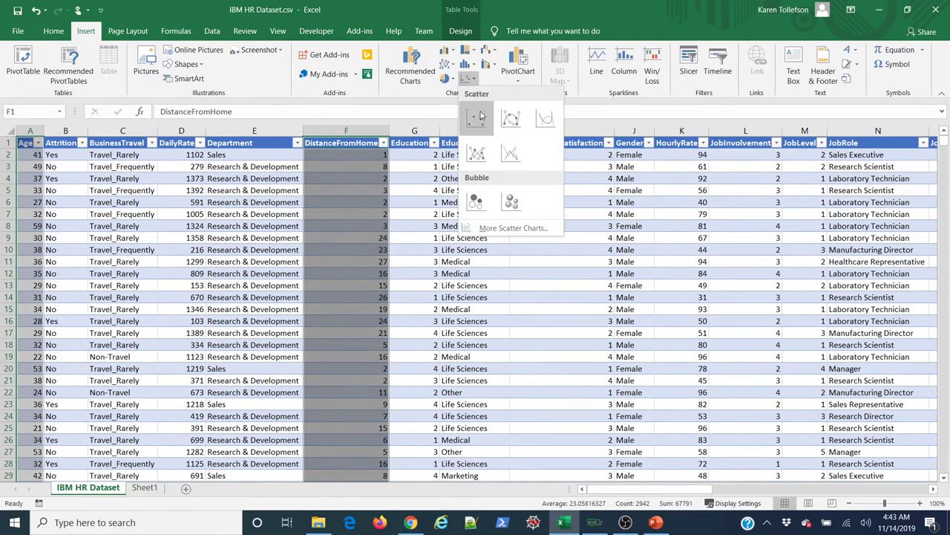
left_click(477, 118)
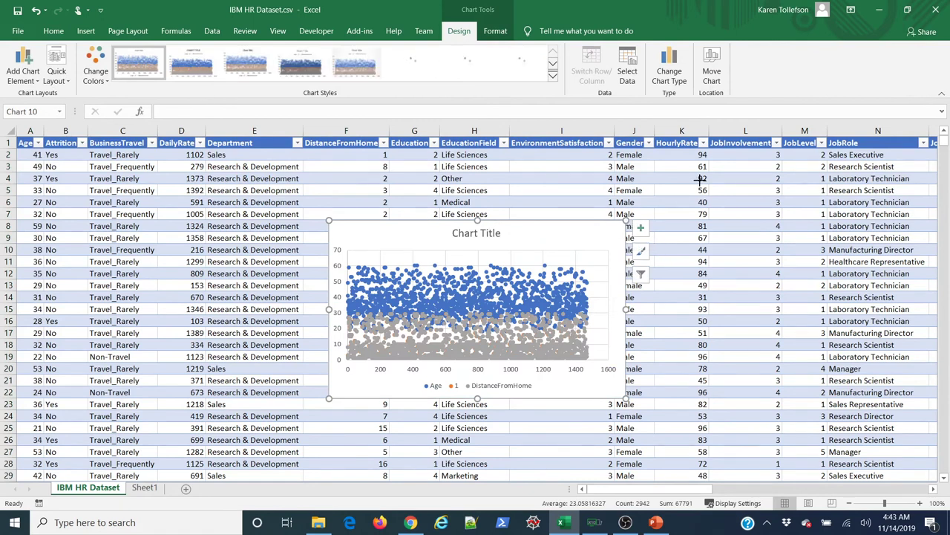
left_click_drag(627, 235, 632, 168)
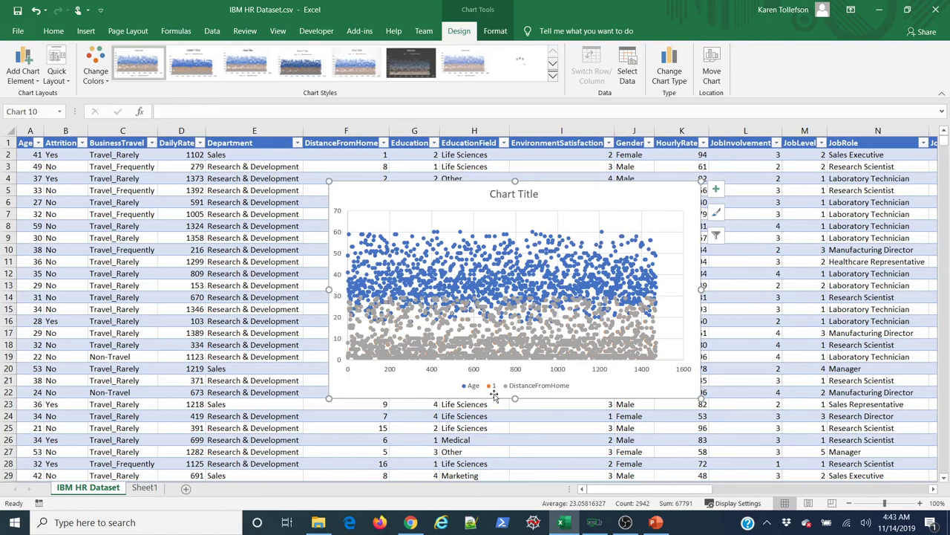
- Exclude the series named 1 from the scatter chart's data source, and review the remaining series without further changes
left_click(630, 80)
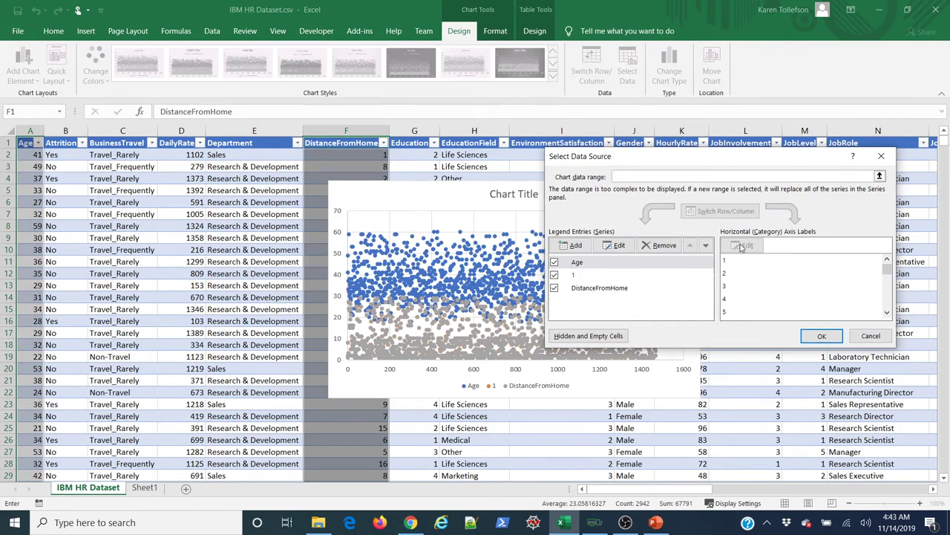
left_click(554, 275)
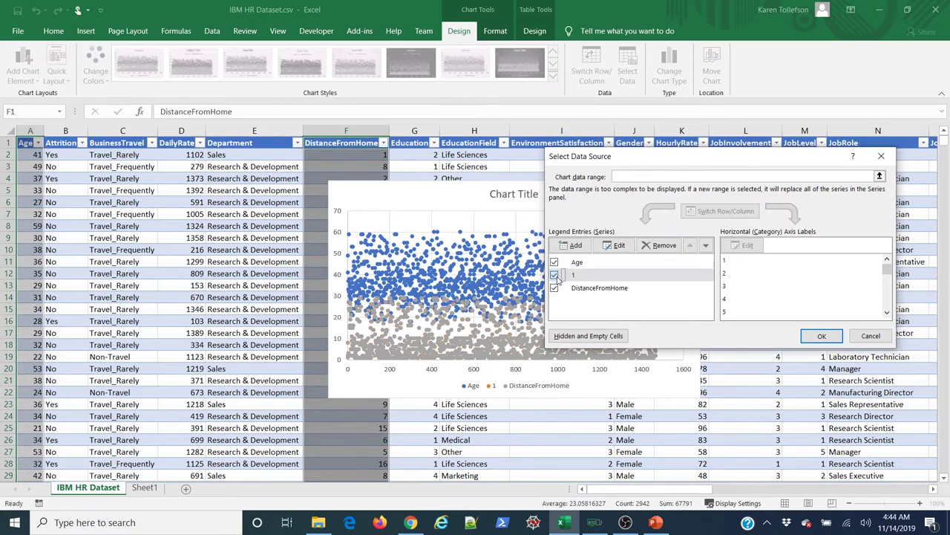
left_click(821, 336)
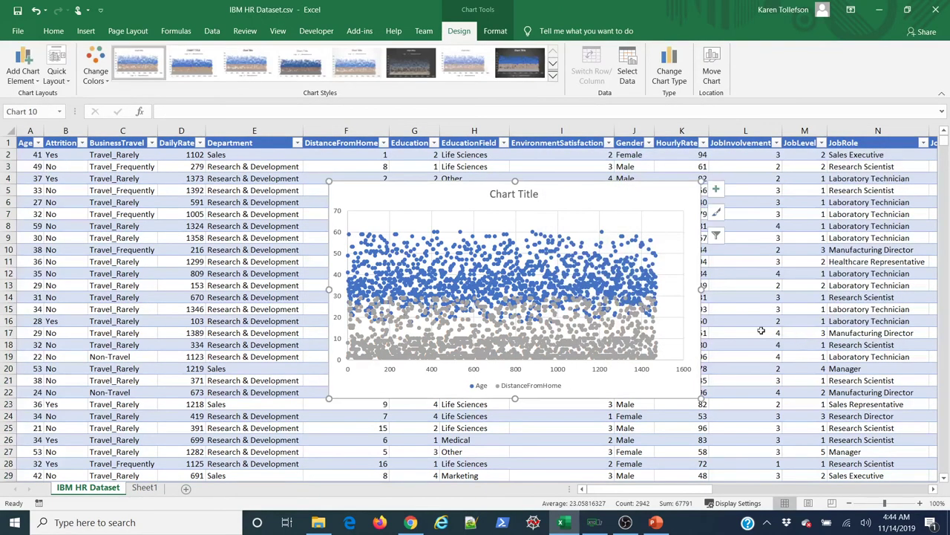
left_click(628, 71)
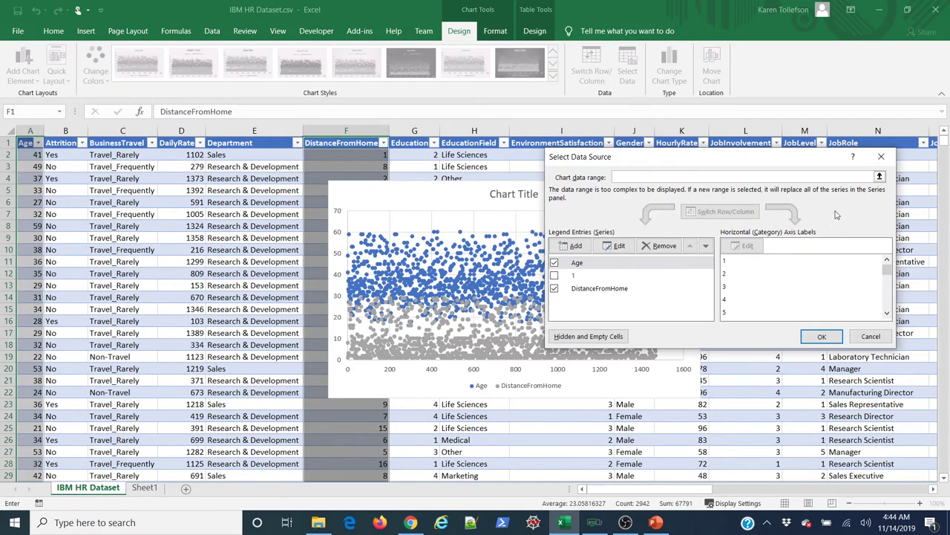
left_click(881, 156)
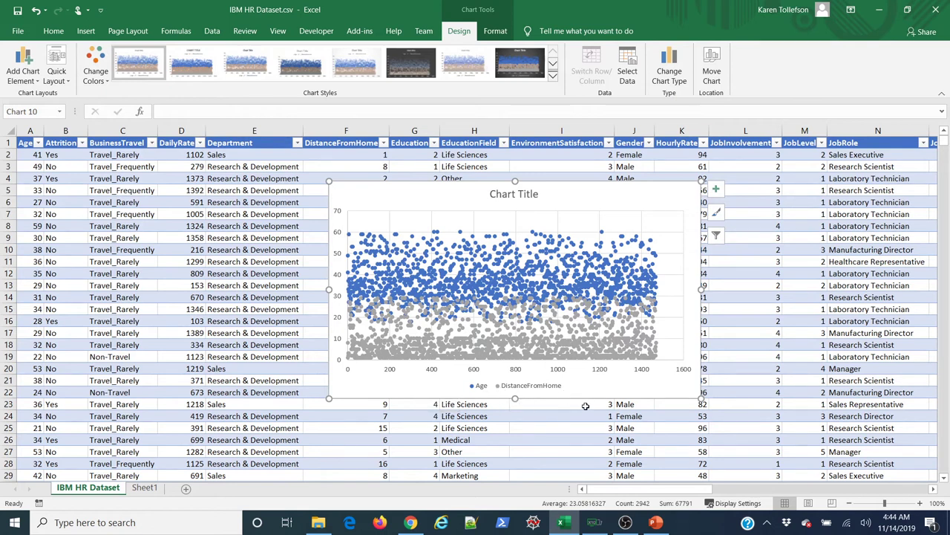
- Exclude the Age series from the scatter chart's data source, and recheck the series list without further changes
left_click(627, 66)
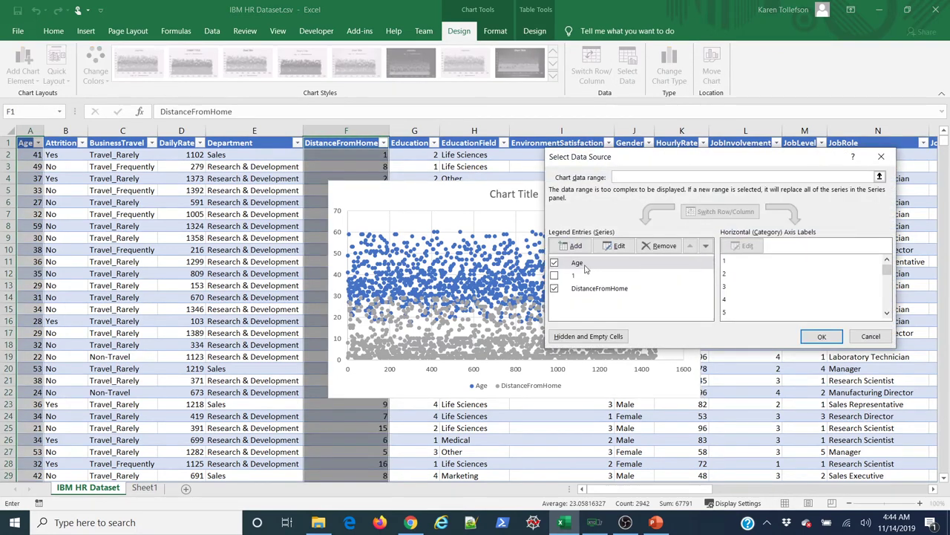
left_click(555, 263)
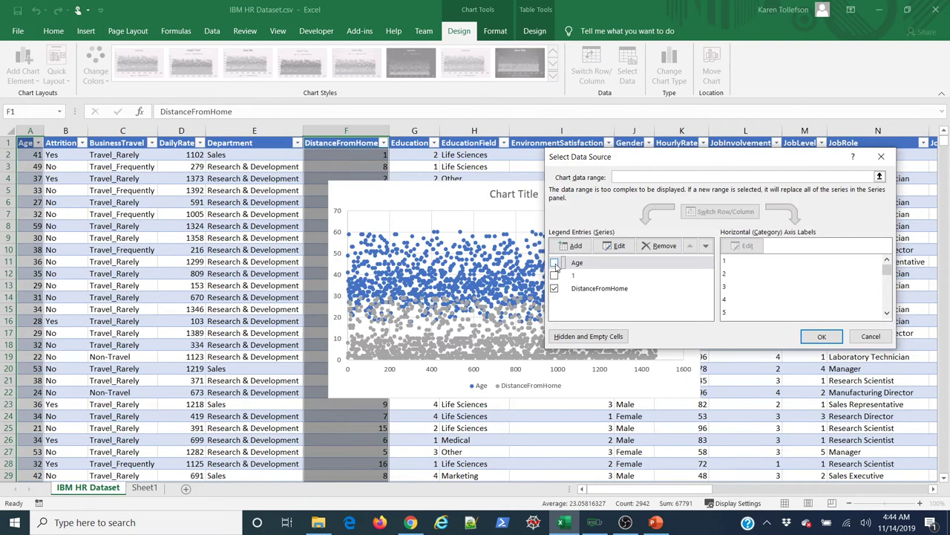
left_click(814, 338)
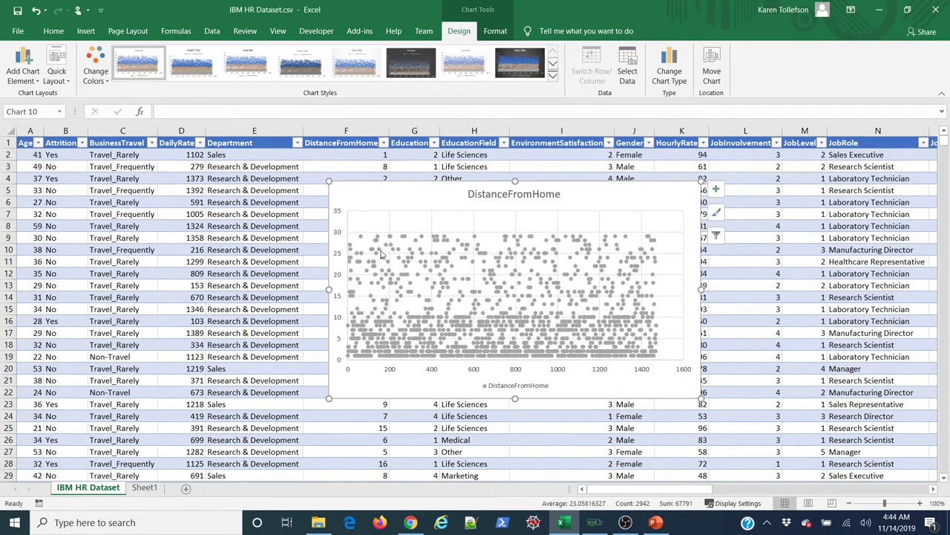
left_click(628, 70)
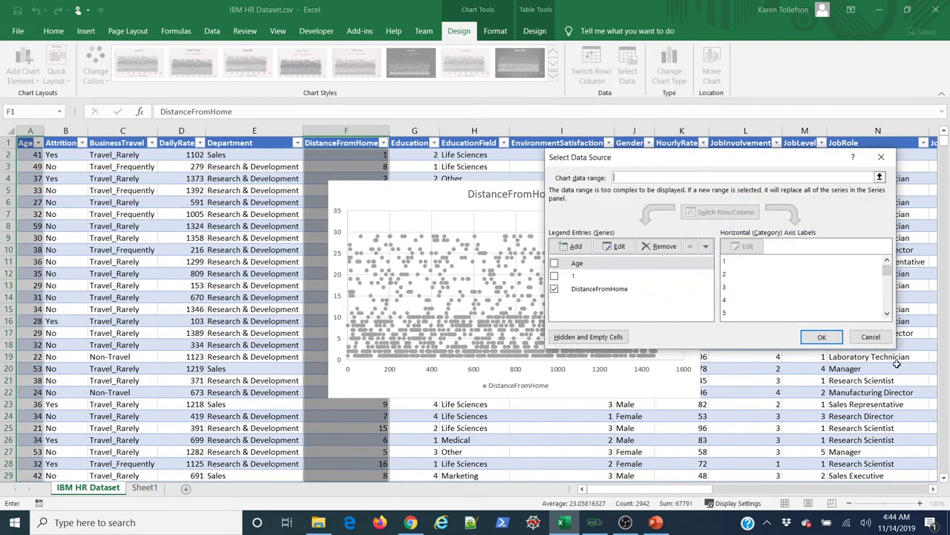
left_click(872, 340)
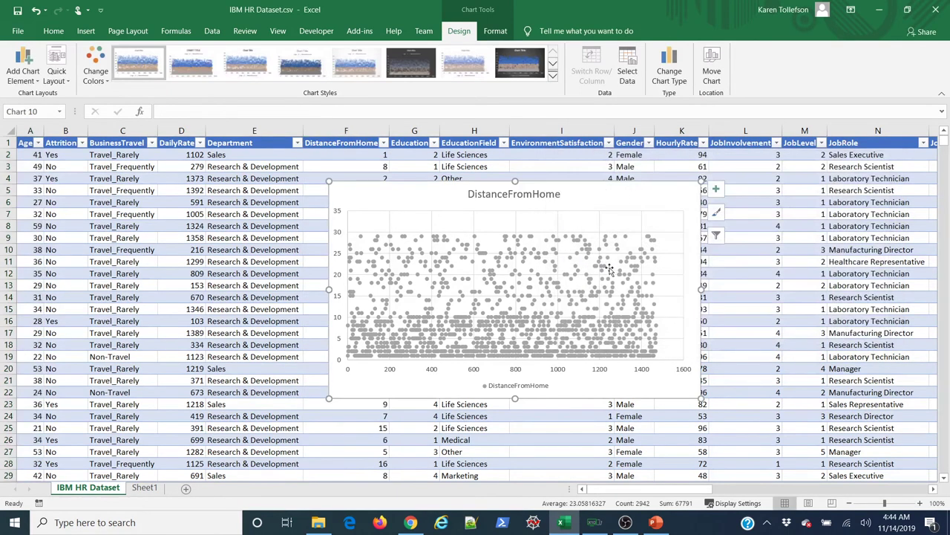
- Delete the DistanceFromHome scatter chart and clear the column selection by selecting cell D7
key("Delete")
left_click(201, 214)
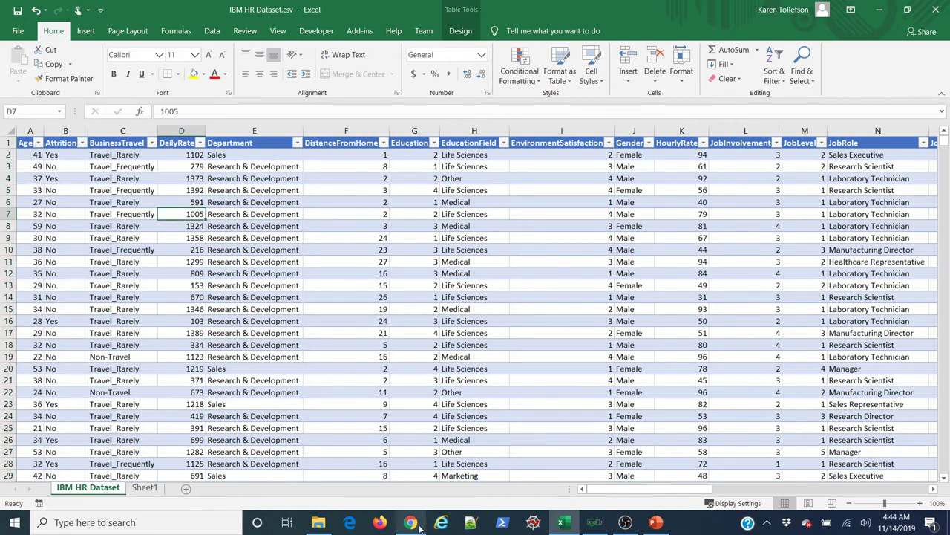
- Switch to Chrome and search Google for "create scatter plot in excel"
mouse_move(414, 524)
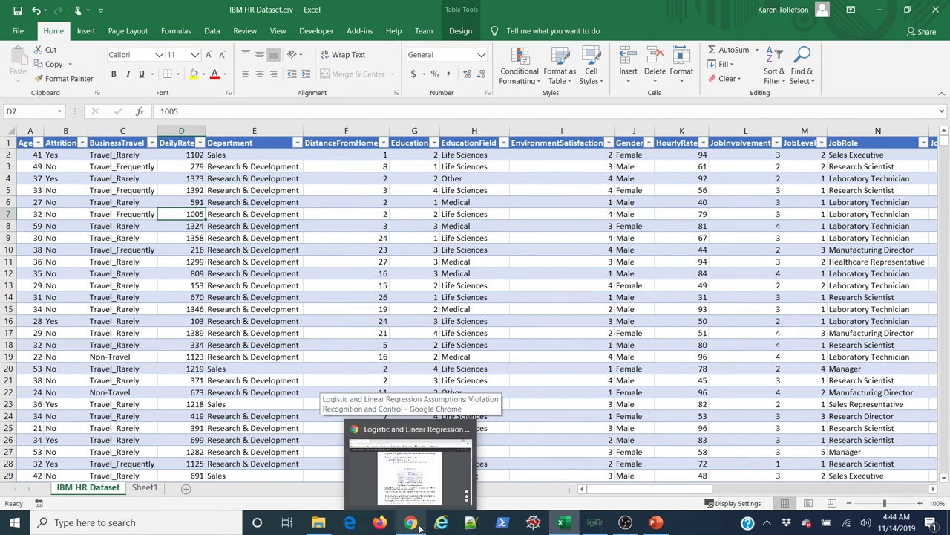
left_click(411, 523)
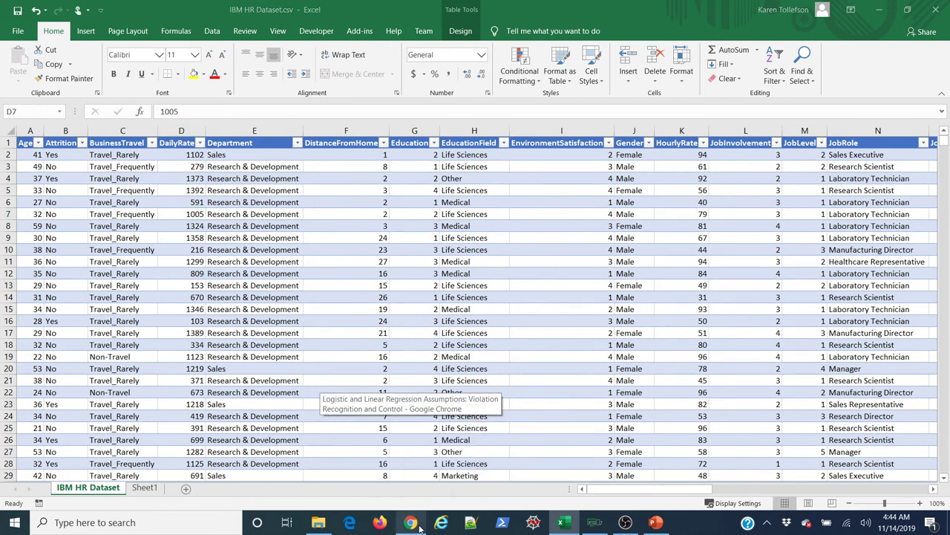
left_click(168, 10)
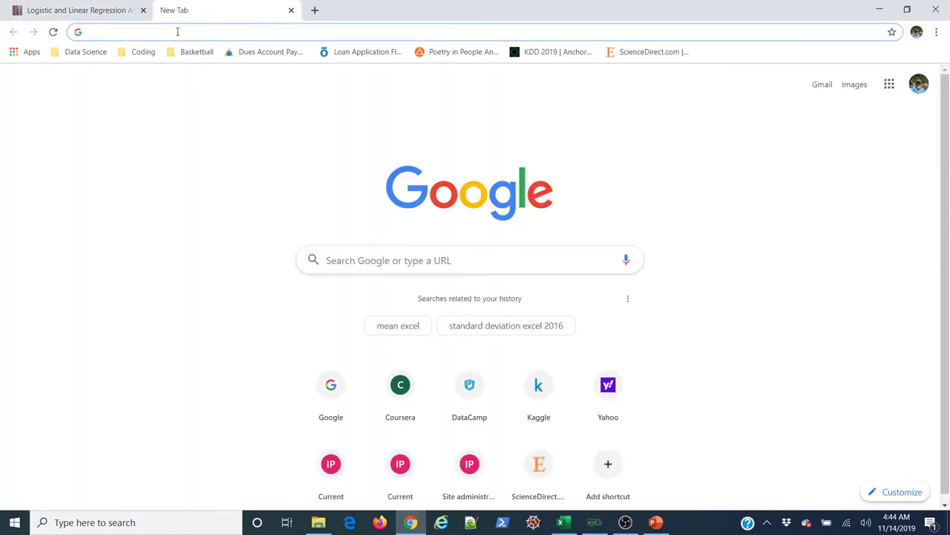
type("create scatte")
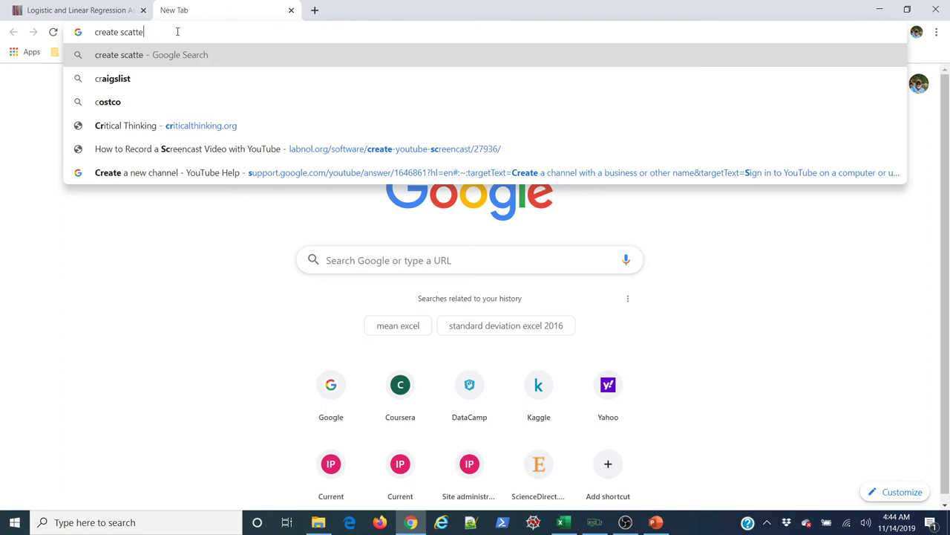
type("r plot in exc")
key("Return")
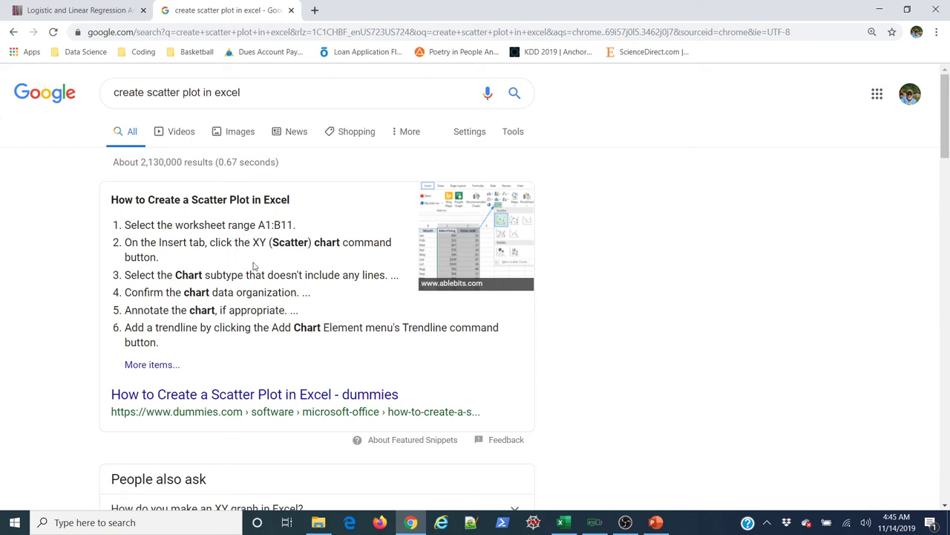
- Open the dummies article on creating a scatter plot in Excel, read through its numbered instructions and return to Excel
left_click(215, 395)
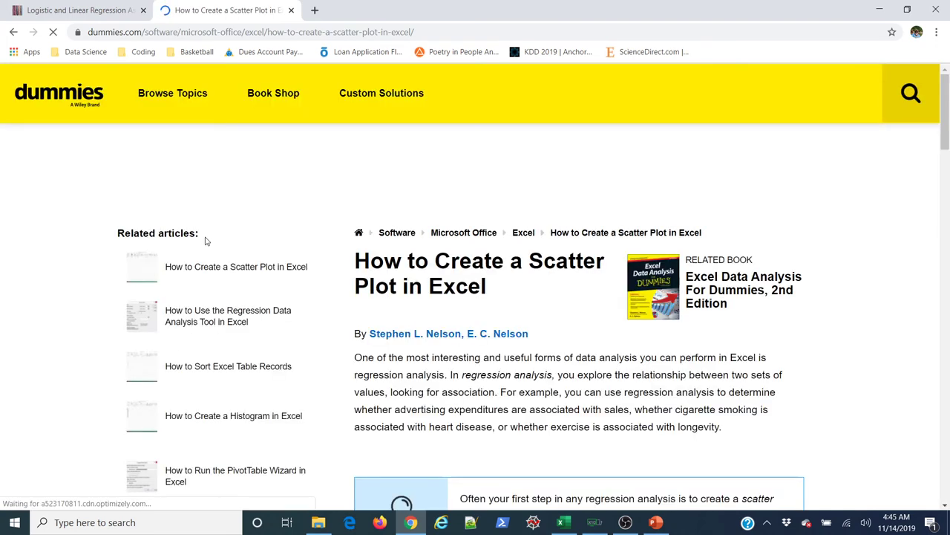
scroll(356, 241, "down", 3)
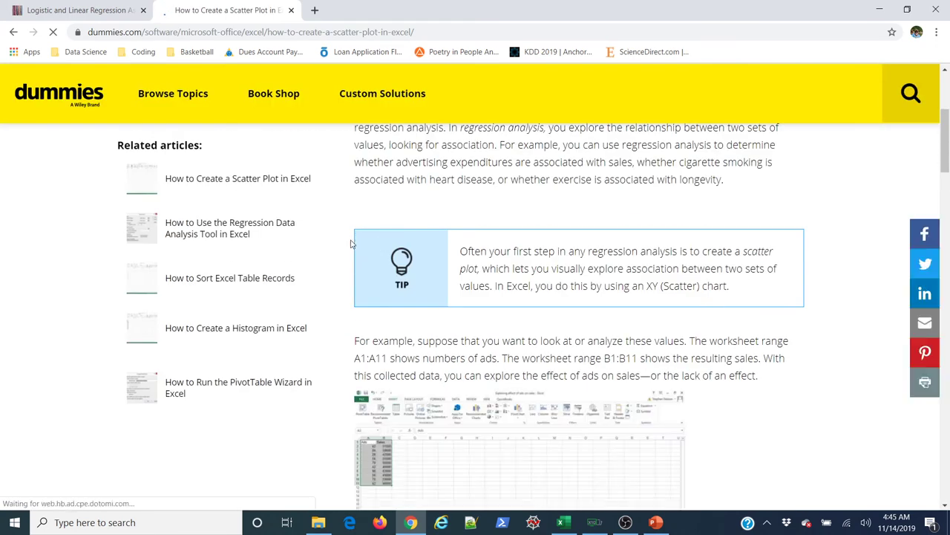
scroll(351, 243, "down", 4)
scroll(351, 244, "down", 1)
scroll(352, 243, "down", 1)
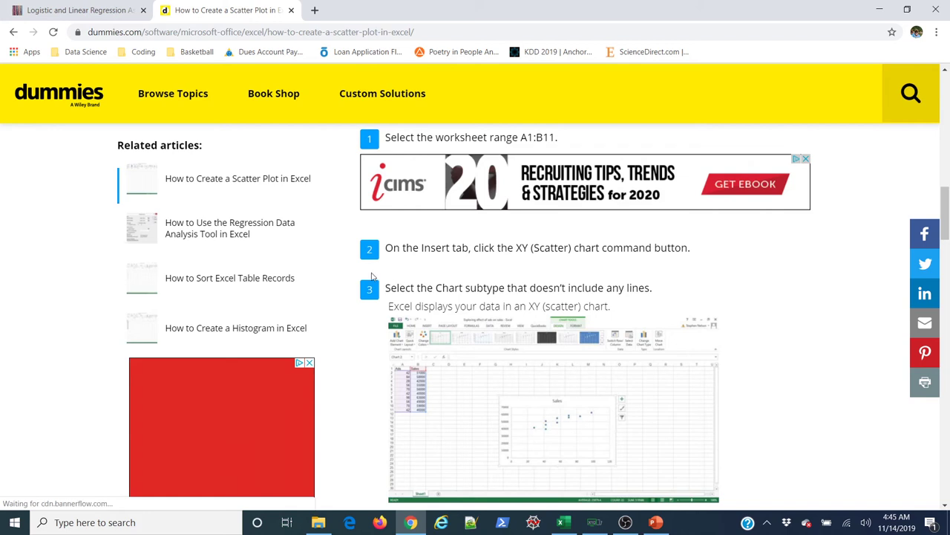
scroll(344, 276, "down", 1)
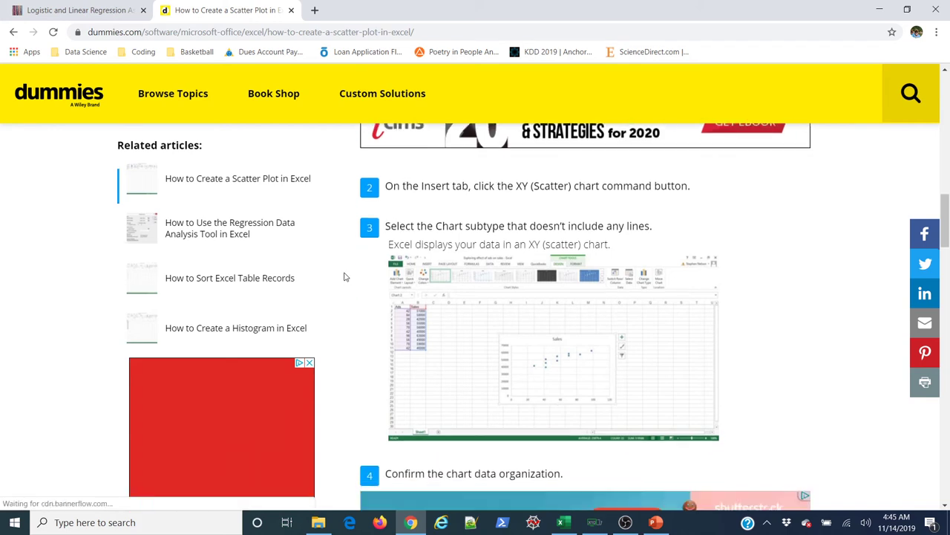
scroll(345, 276, "down", 2)
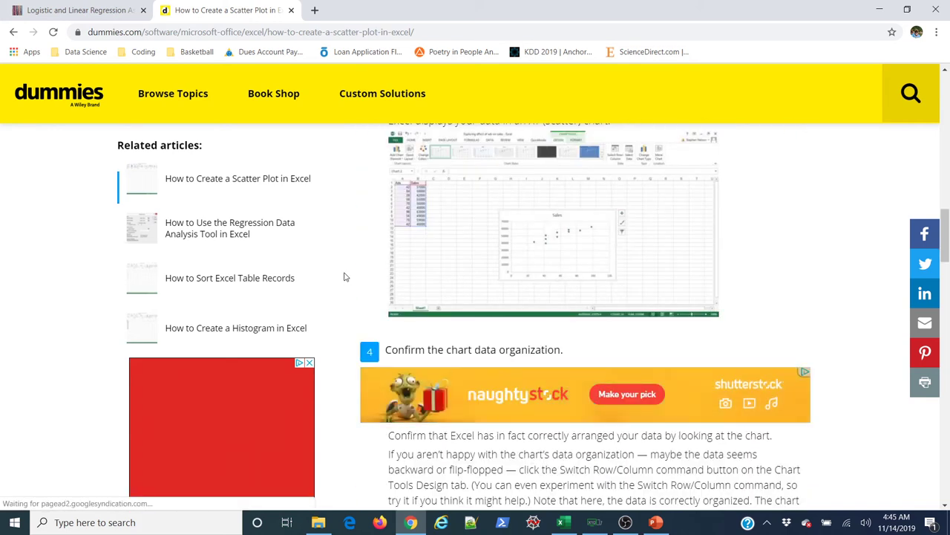
scroll(344, 276, "down", 1)
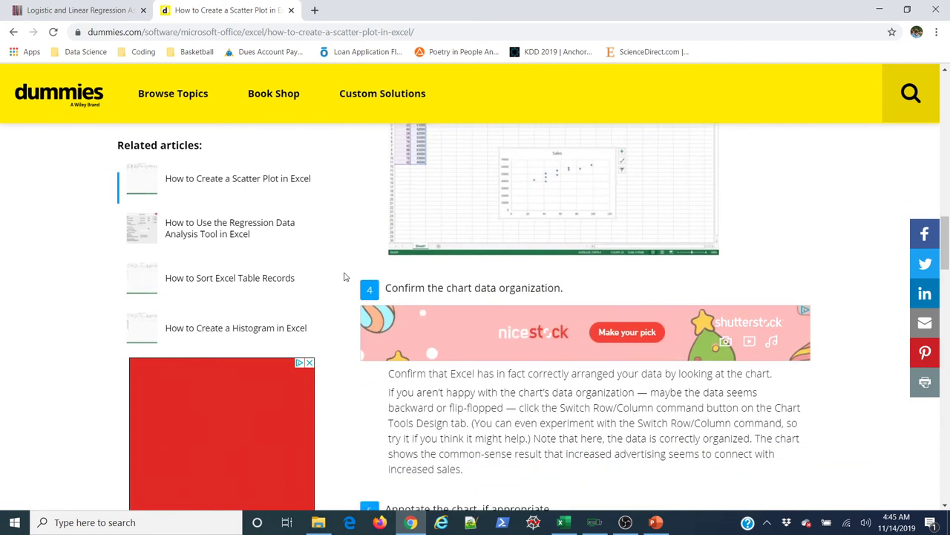
scroll(344, 276, "down", 1)
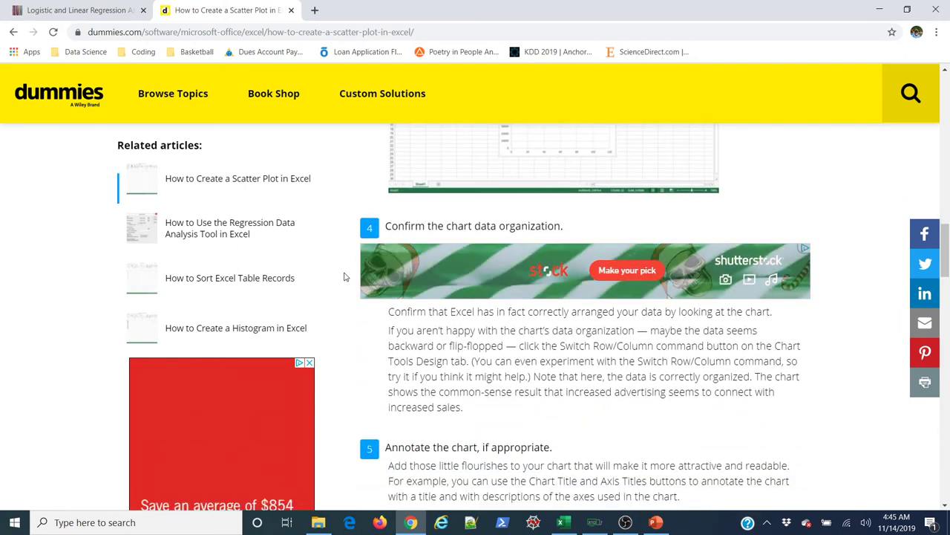
scroll(345, 276, "down", 2)
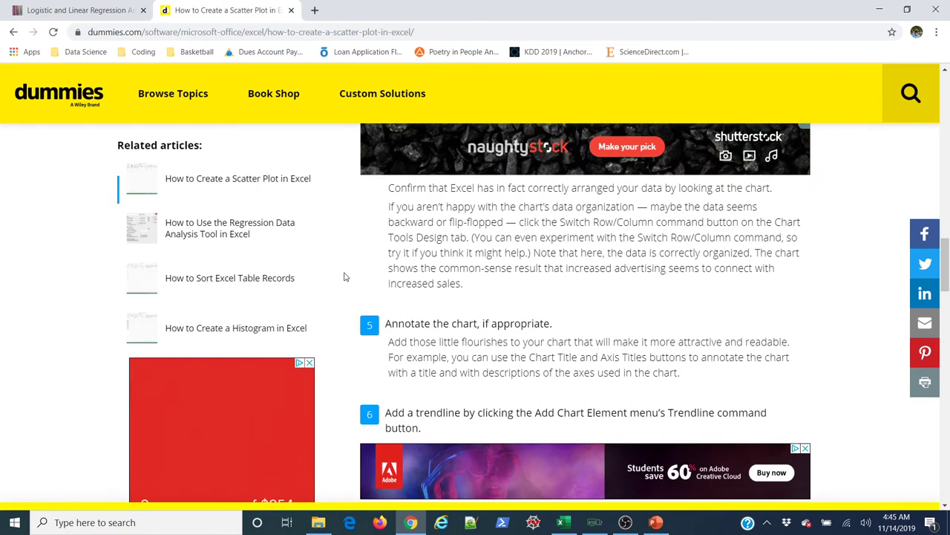
left_click(879, 11)
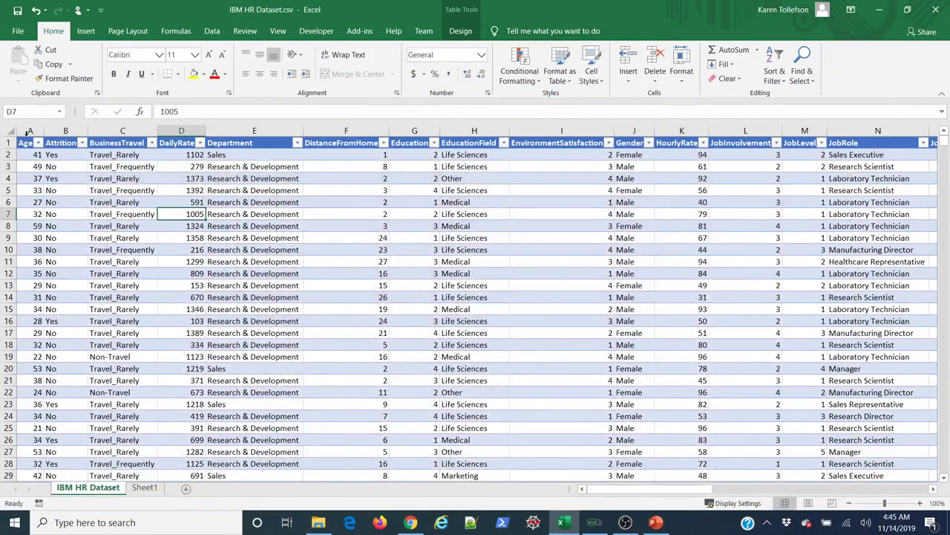
- Select the entire Age and DistanceFromHome columns with their headers, restarting the selection with DistanceFromHome first and Age added second
left_click(29, 132)
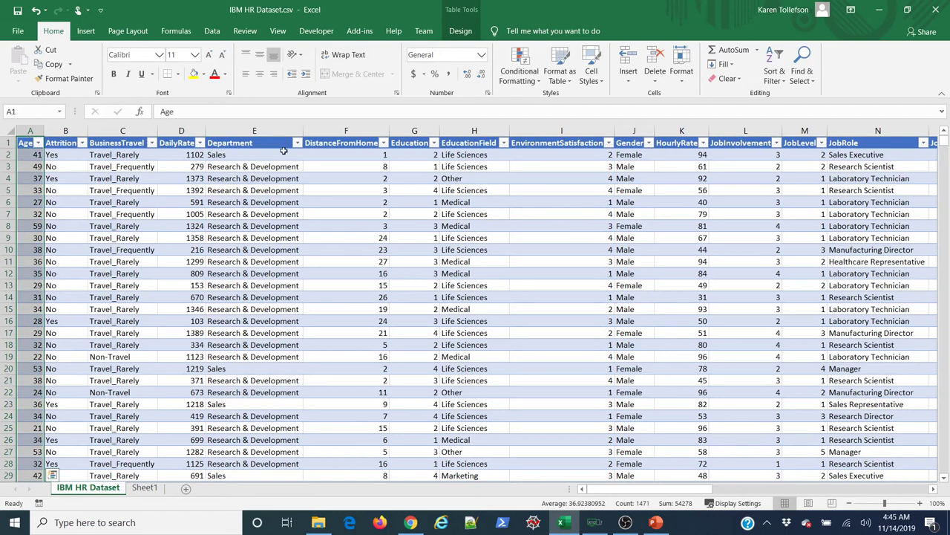
left_click(343, 137)
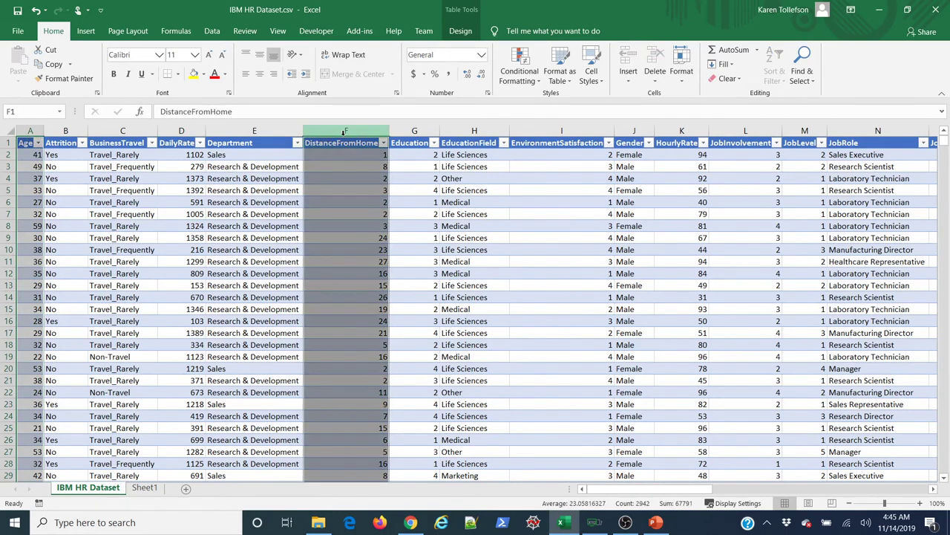
left_click(327, 175)
left_click(335, 136)
left_click(335, 136)
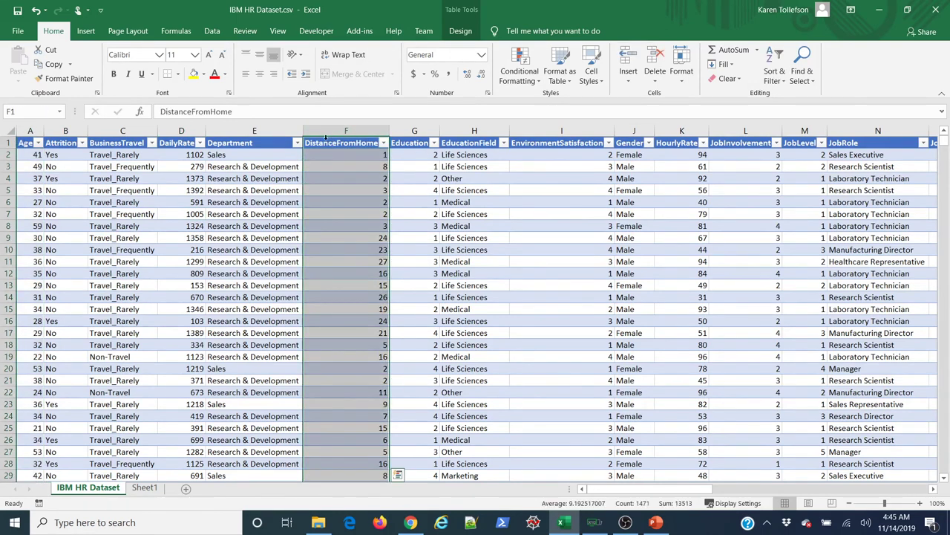
left_click(28, 136, "ctrl")
left_click(28, 136, "ctrl")
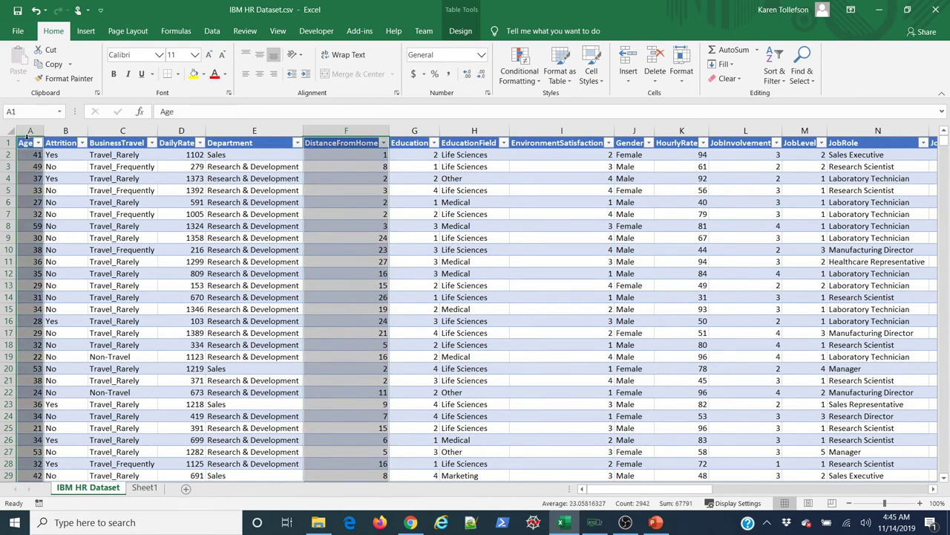
- Try a basic scatter chart of the selected DistanceFromHome and Age columns, enlarge it, and delete it
left_click(86, 30)
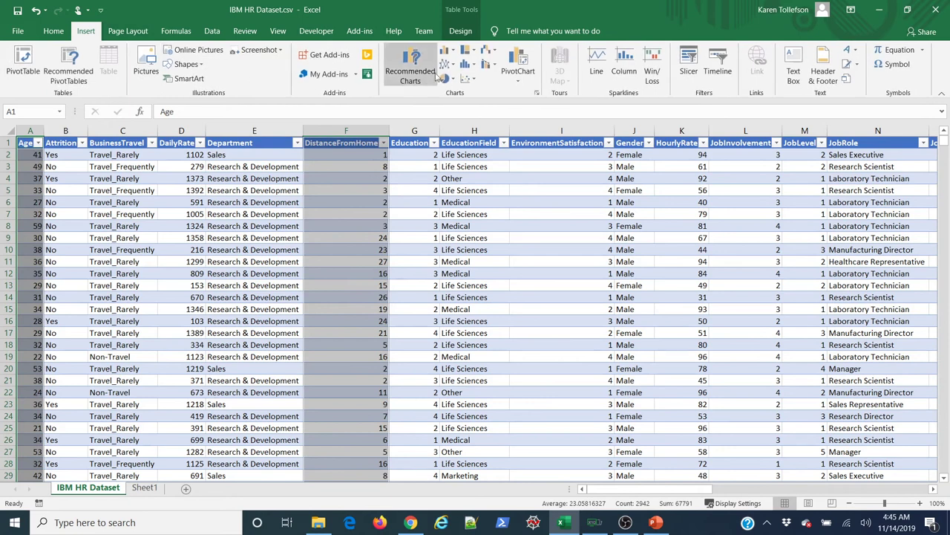
left_click(471, 84)
left_click(483, 120)
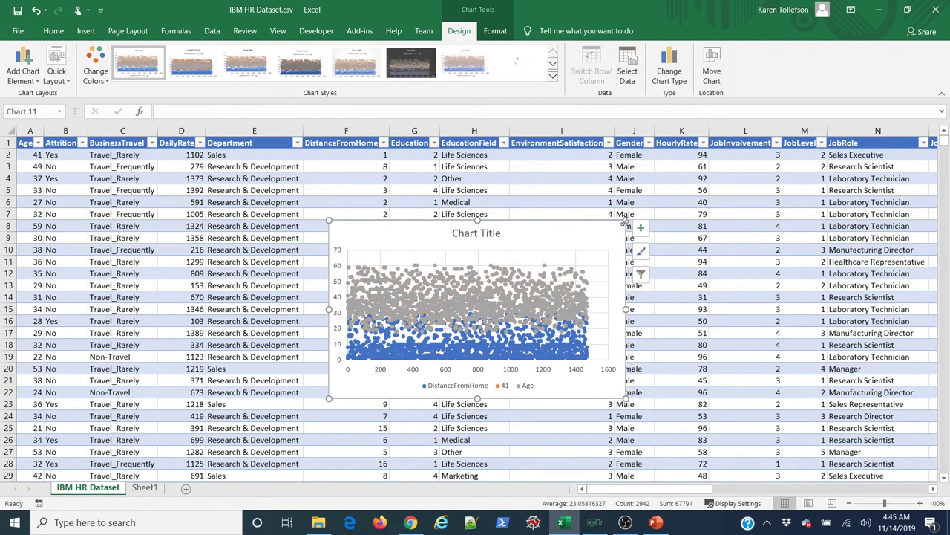
left_click_drag(687, 180, 686, 181)
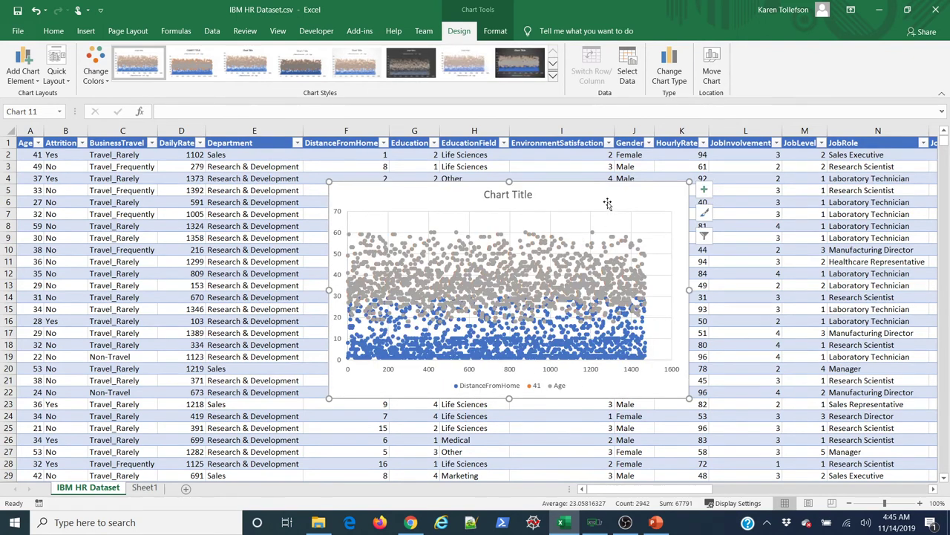
left_click_drag(295, 418, 295, 419)
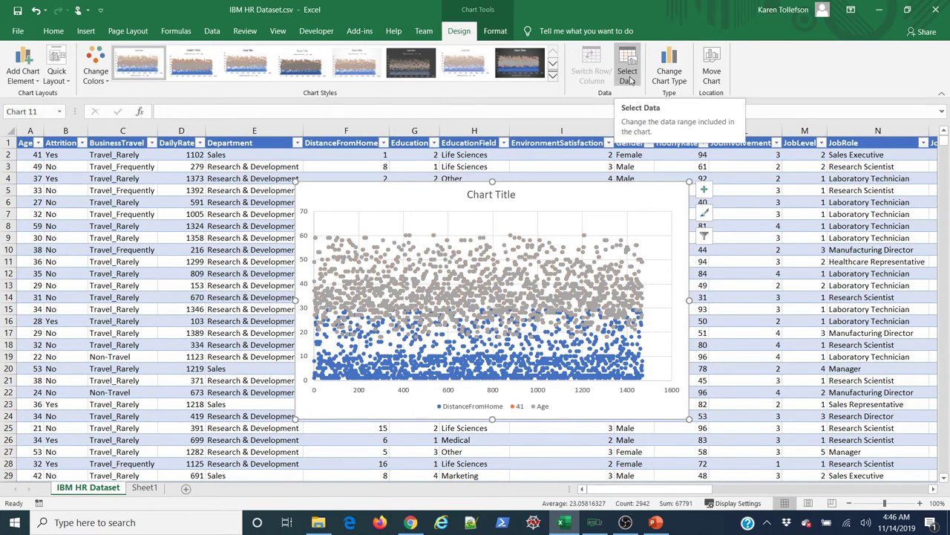
key("Delete")
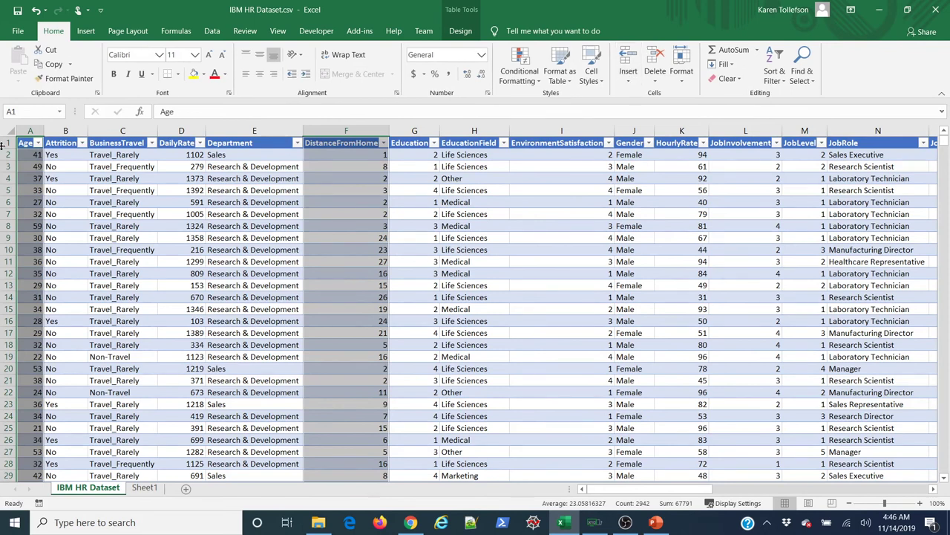
- Select only the data cells of the Age and DistanceFromHome table columns together, leaving out their headers
left_click(30, 177)
left_click(28, 138)
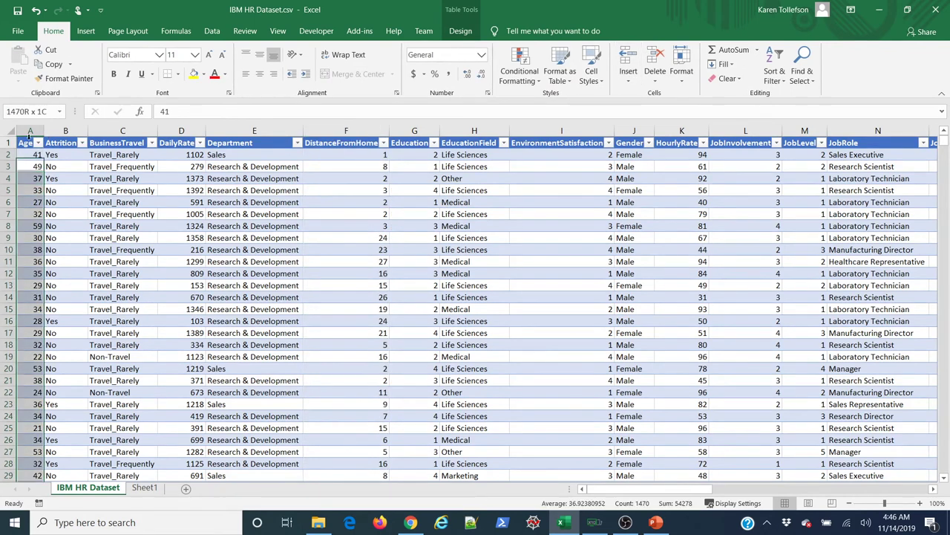
left_click(365, 137, "ctrl")
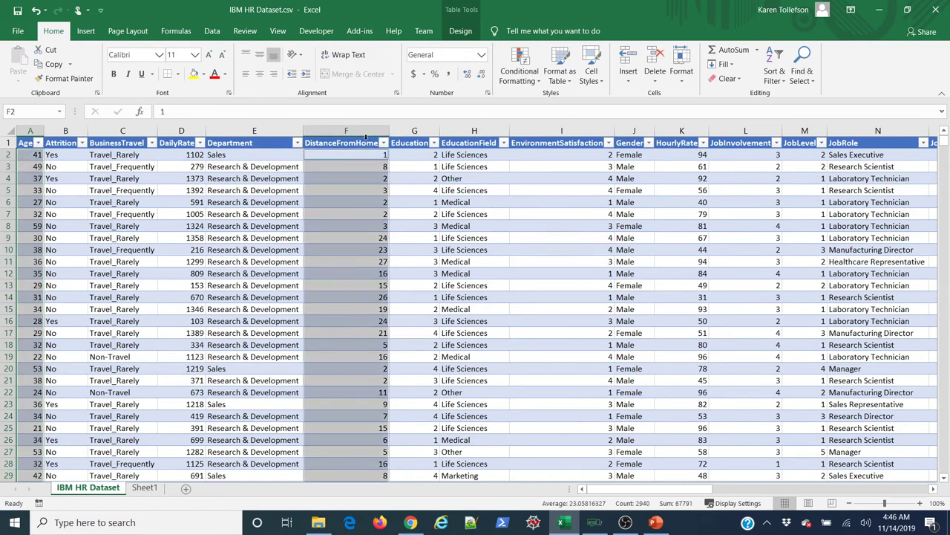
- Insert a basic scatter chart from the selected Age and DistanceFromHome data, enlarge it and place it over columns D to I
left_click(85, 30)
left_click(451, 81)
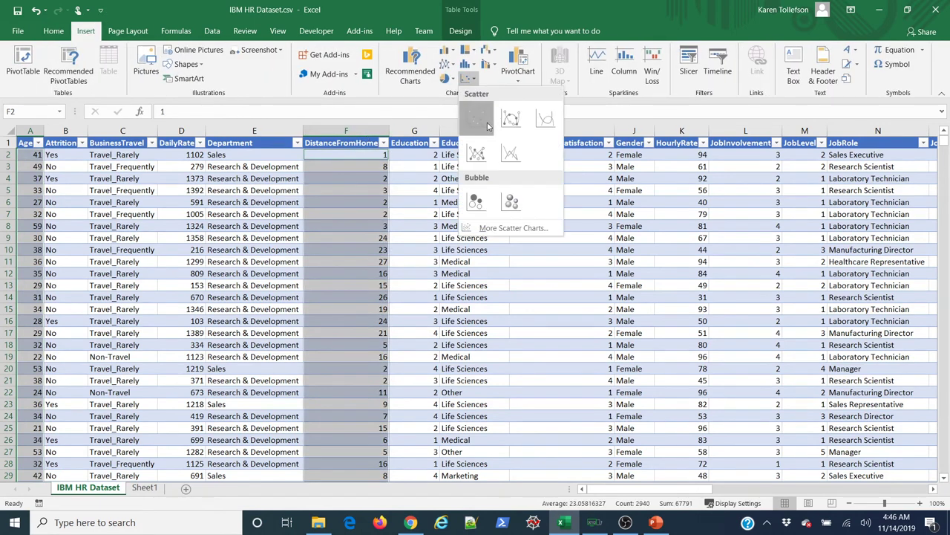
left_click(476, 117)
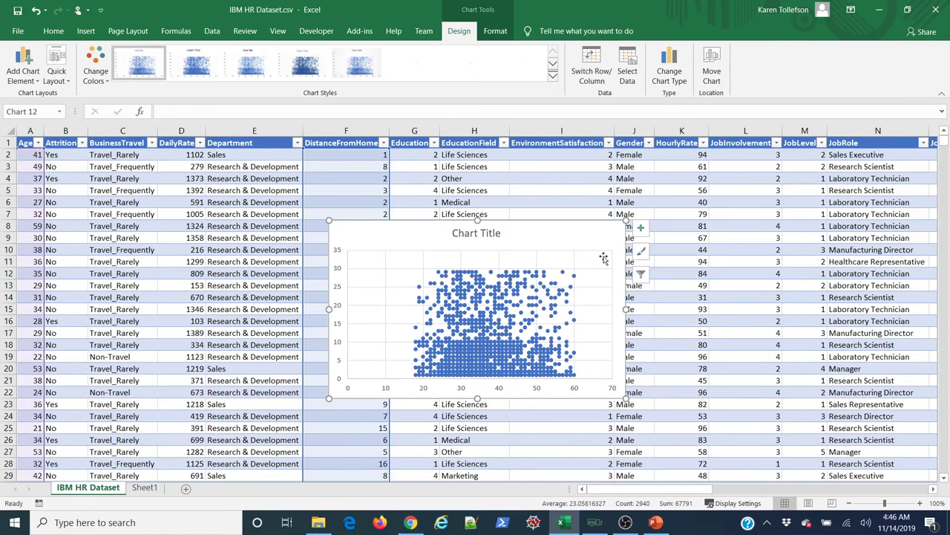
left_click_drag(626, 221, 728, 171)
left_click_drag(637, 186, 725, 187)
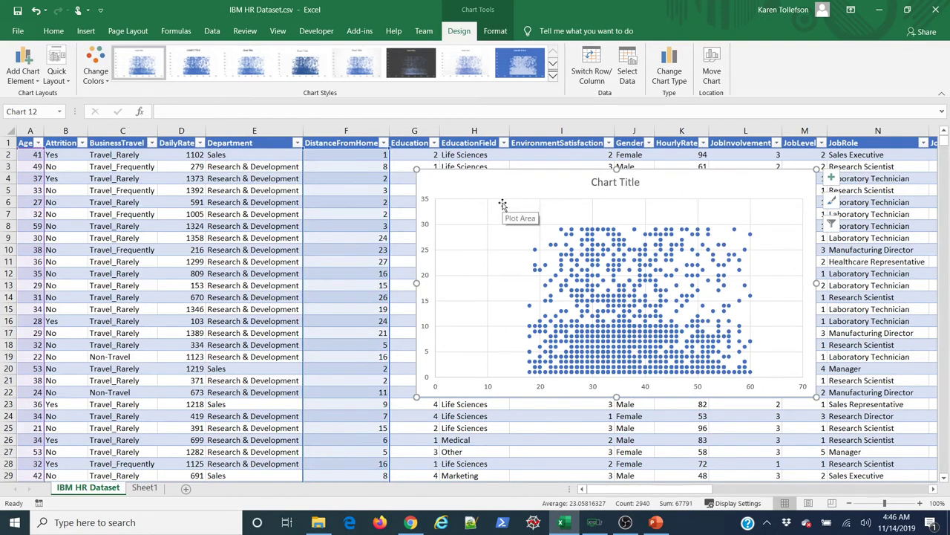
left_click_drag(510, 212, 277, 191)
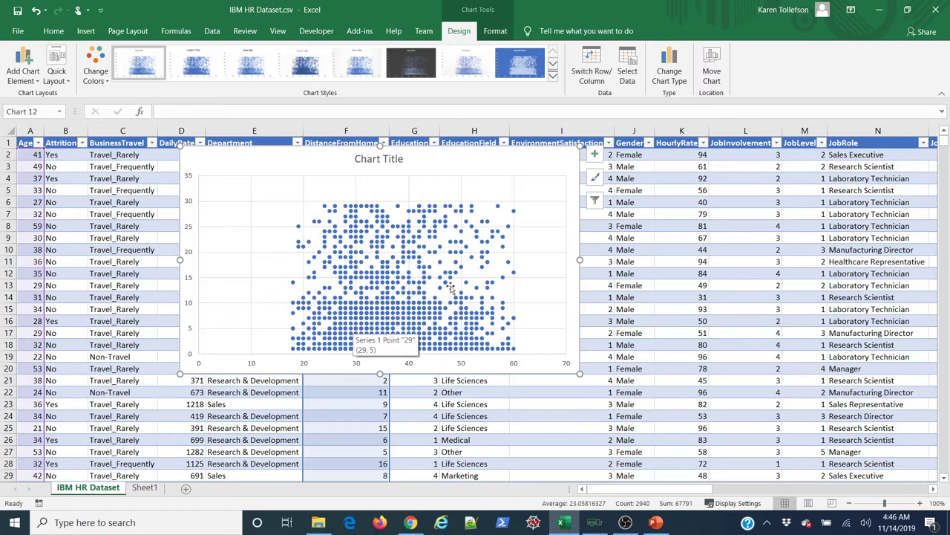
- Add a linear trendline to the Age and DistanceFromHome scatter chart
left_click(22, 75)
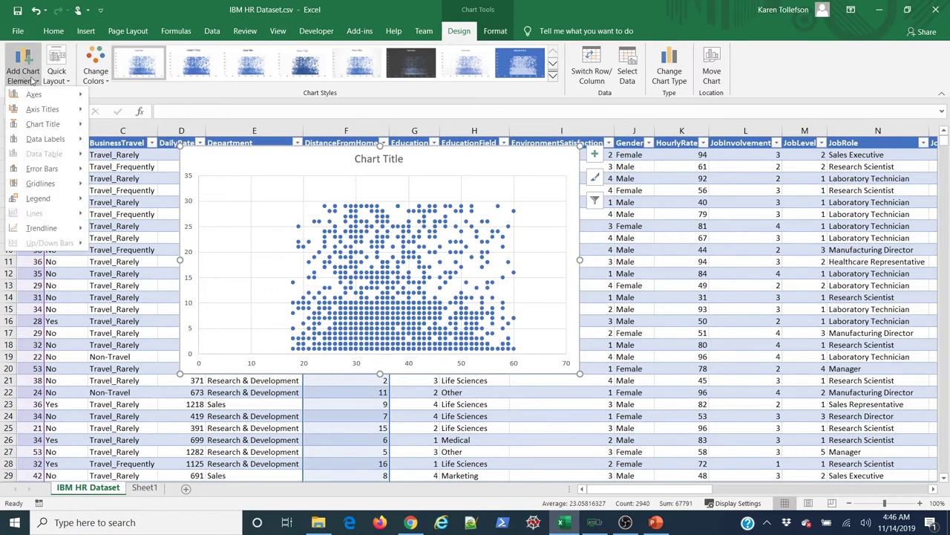
mouse_move(41, 228)
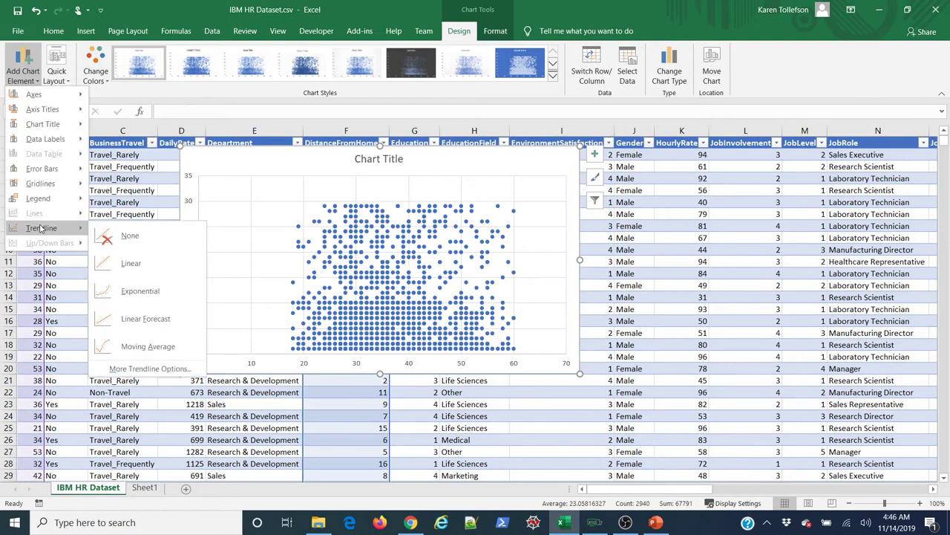
left_click(131, 267)
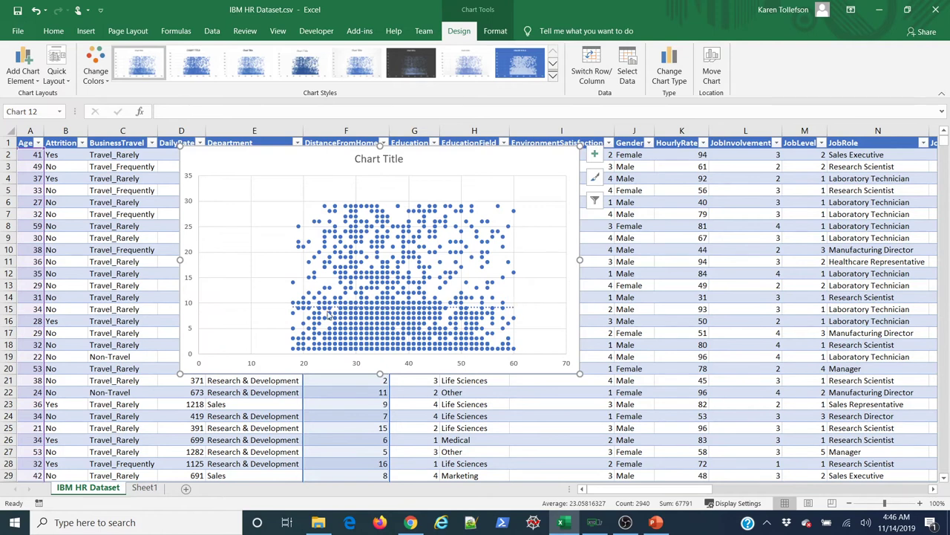
- Open the formatting options of the scatter chart's trendline and color the line red
left_click(512, 308)
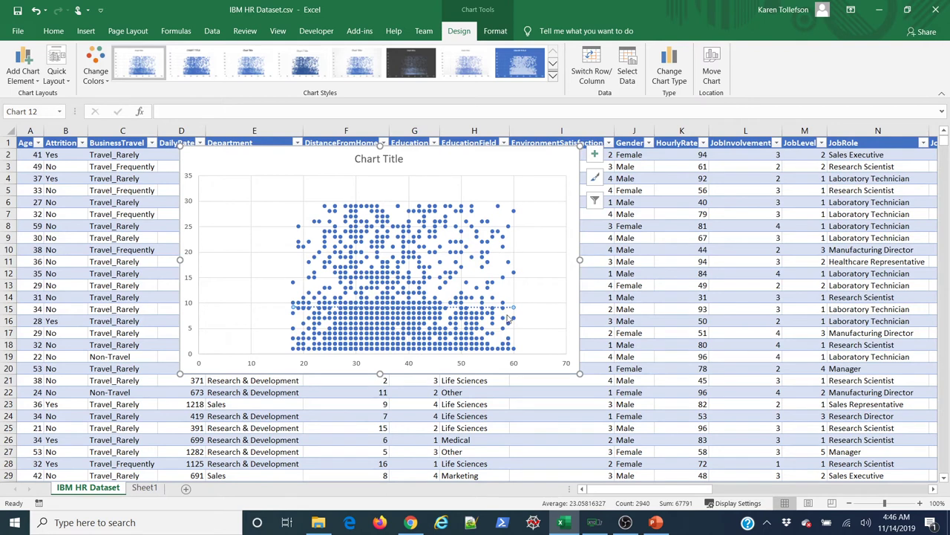
right_click(513, 307)
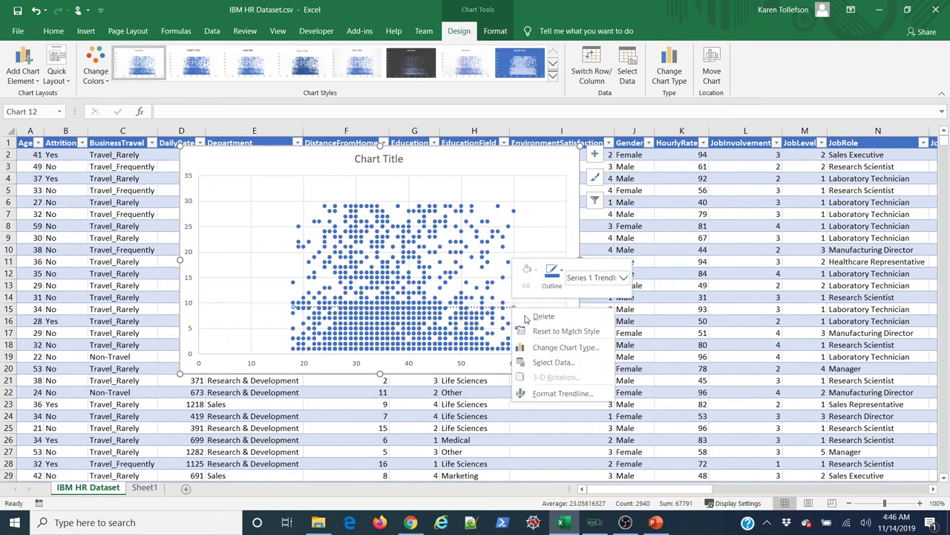
left_click(555, 395)
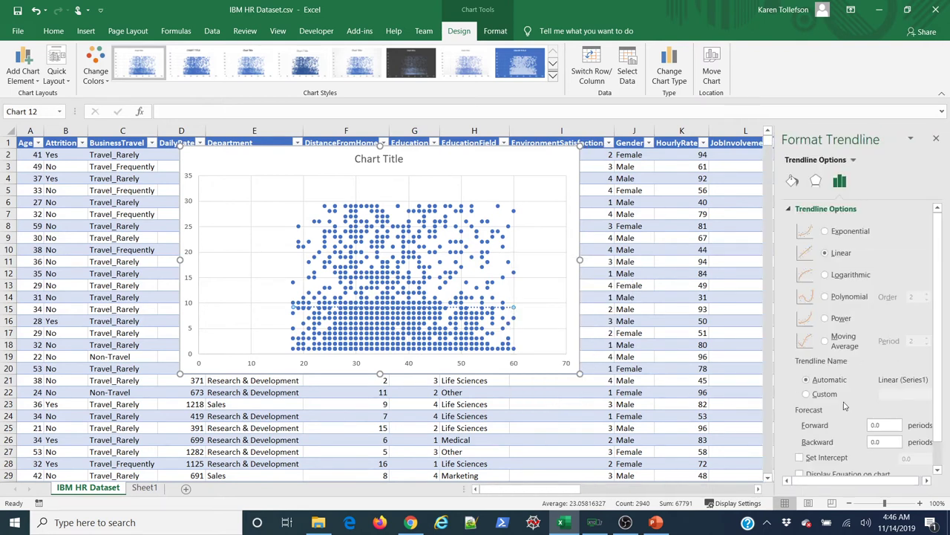
scroll(853, 348, "down", 1)
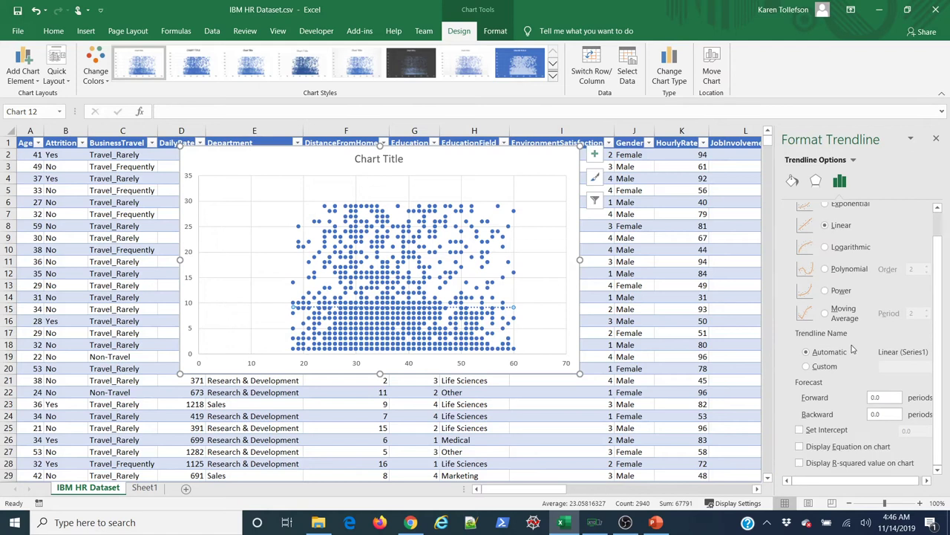
left_click(793, 182)
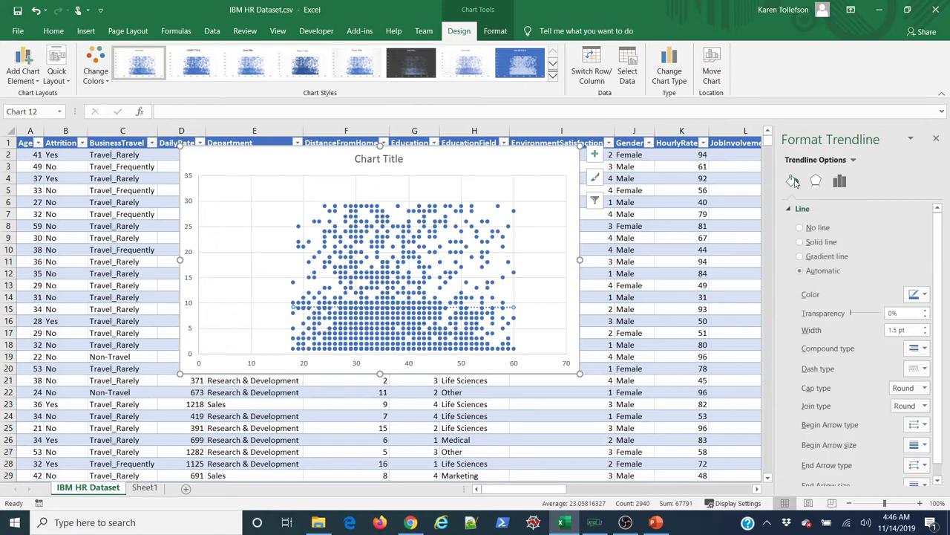
left_click(921, 295)
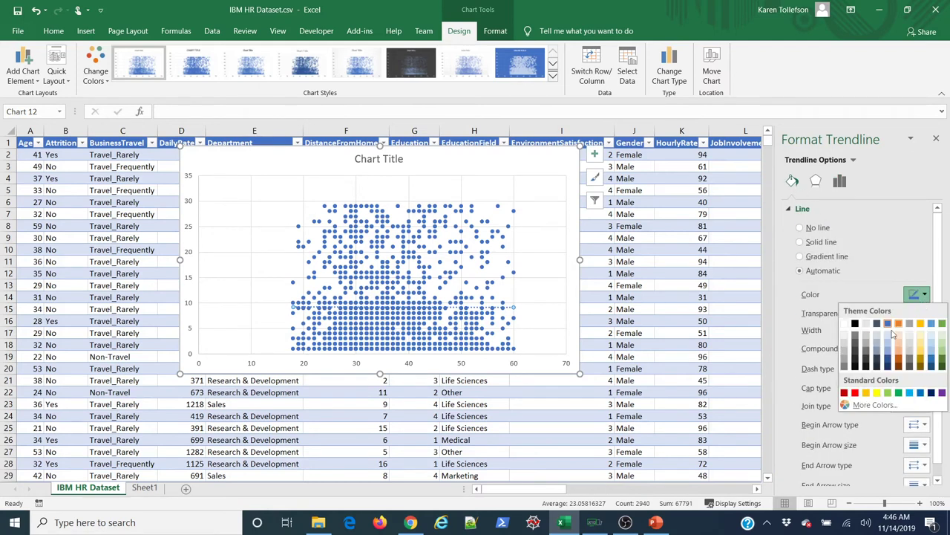
left_click(854, 393)
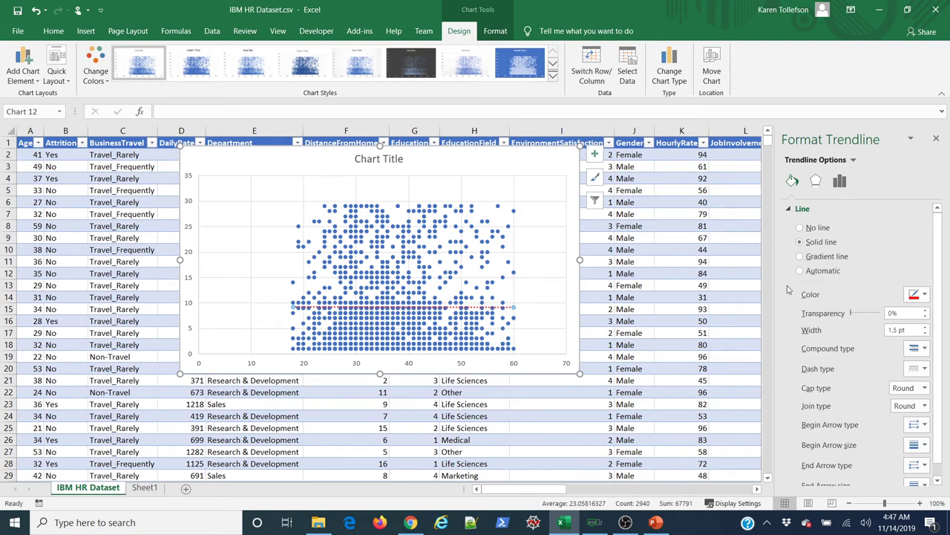
- Display the trendline's R-squared value on the chart and move its label to the empty area above the points near x = 60
left_click(841, 187)
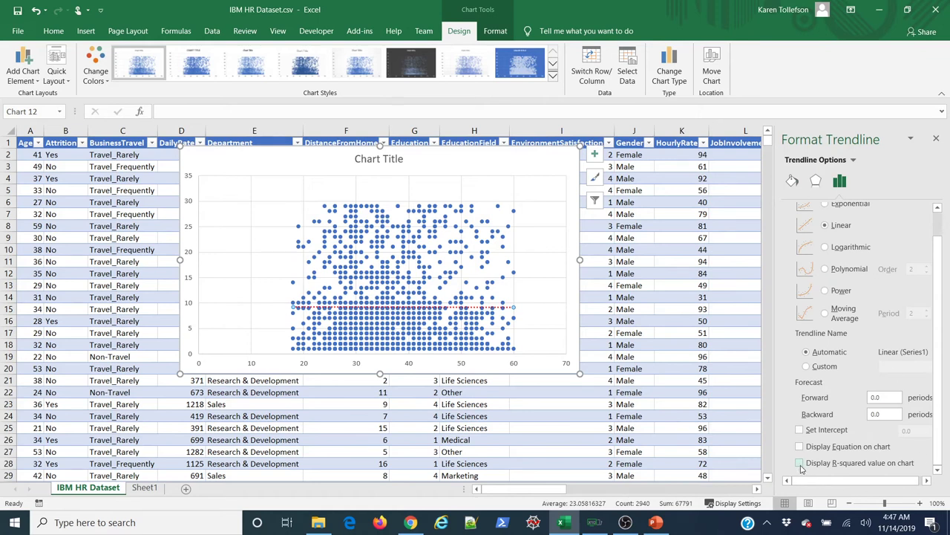
left_click(494, 304)
left_click_drag(492, 303, 504, 287)
left_click_drag(528, 184, 530, 187)
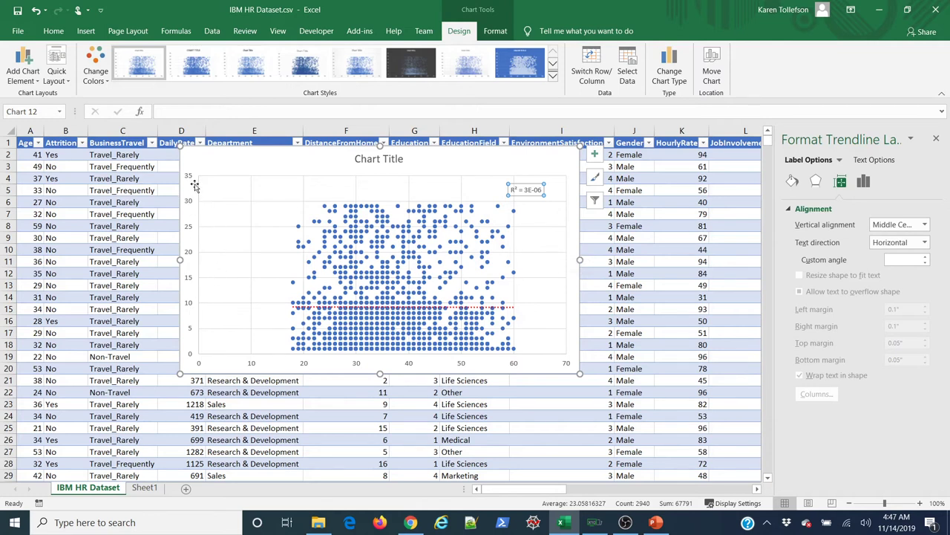
- Move the Age and DistanceFromHome scatter chart down to uncover the top data rows, and delete the chart
left_click_drag(262, 158, 253, 245)
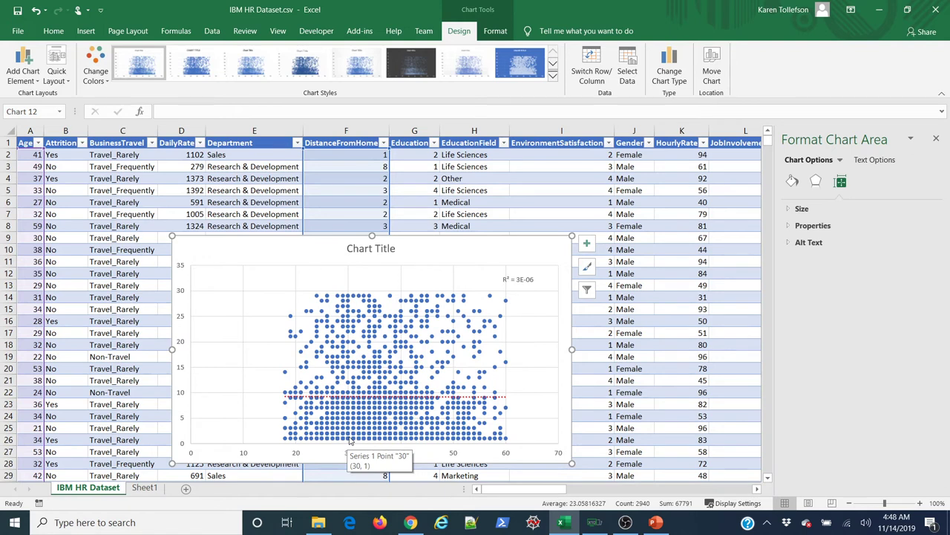
key("Delete")
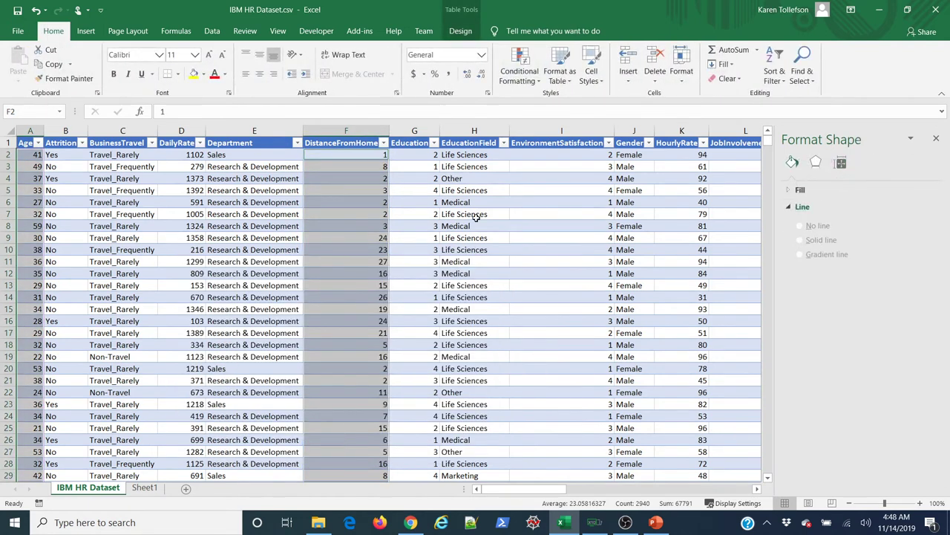
left_click(475, 216)
- Hide columns L through Q, from JobInvolvement to log_MonthlyIncome, between HourlyRate and MonthlyRate
left_click_drag(540, 489, 602, 484)
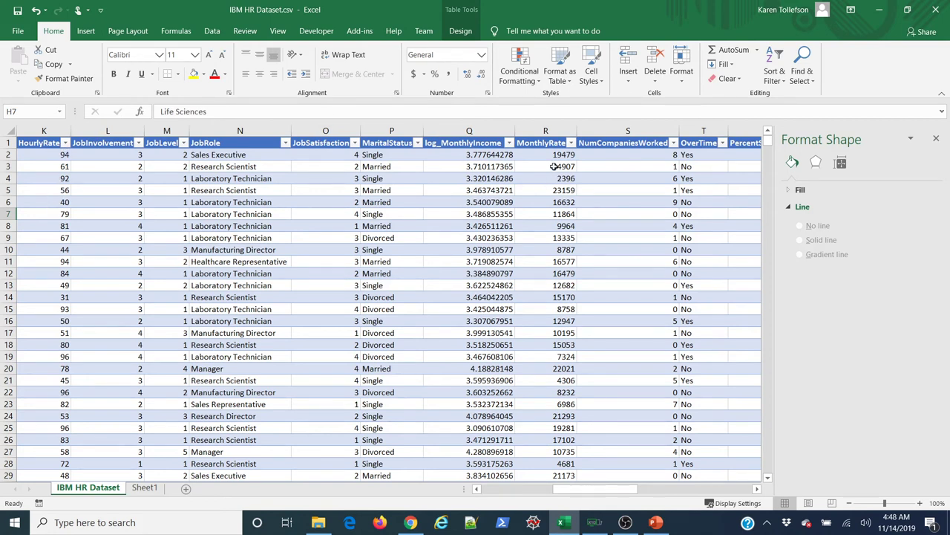
left_click(115, 131)
left_click_drag(115, 131, 450, 138)
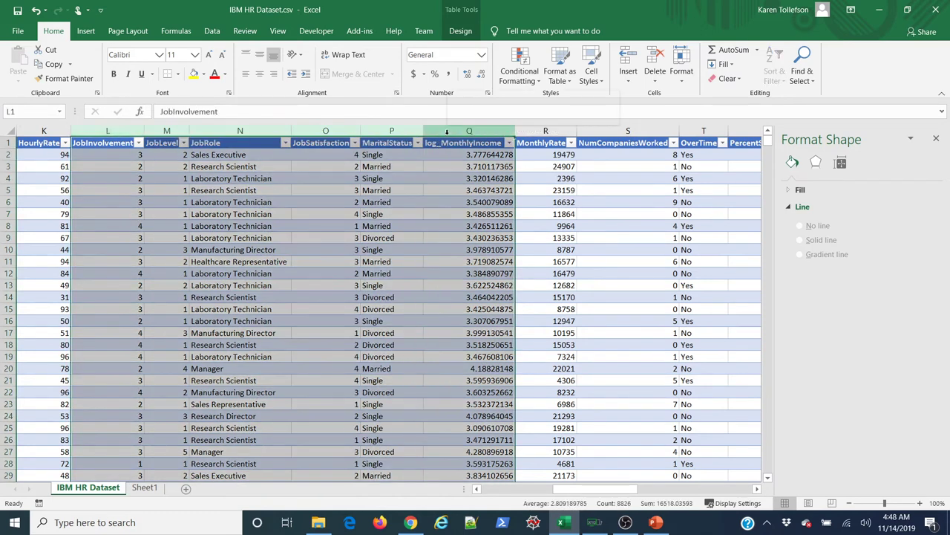
right_click(450, 139)
left_click(476, 297)
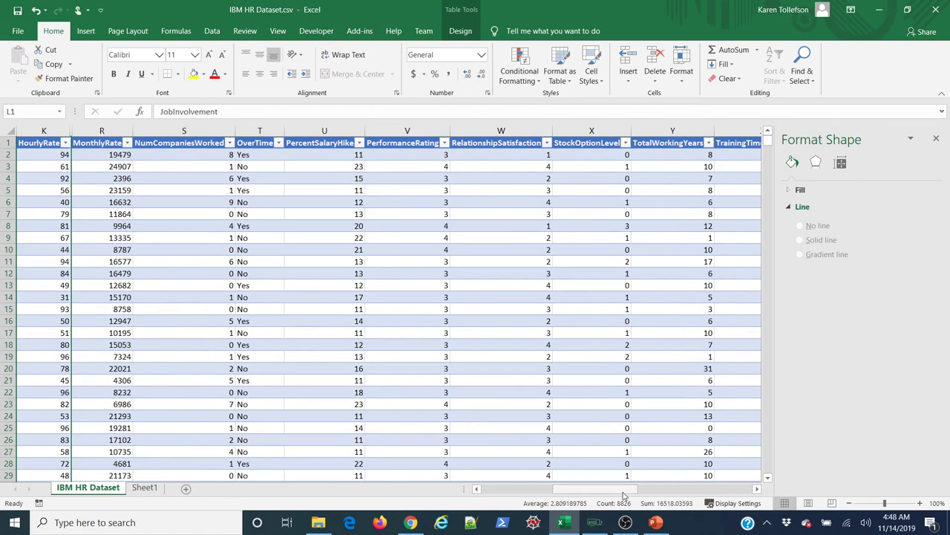
- Select only the data cells of the HourlyRate and MonthlyRate table columns together, leaving out their headers
left_click_drag(564, 491, 542, 492)
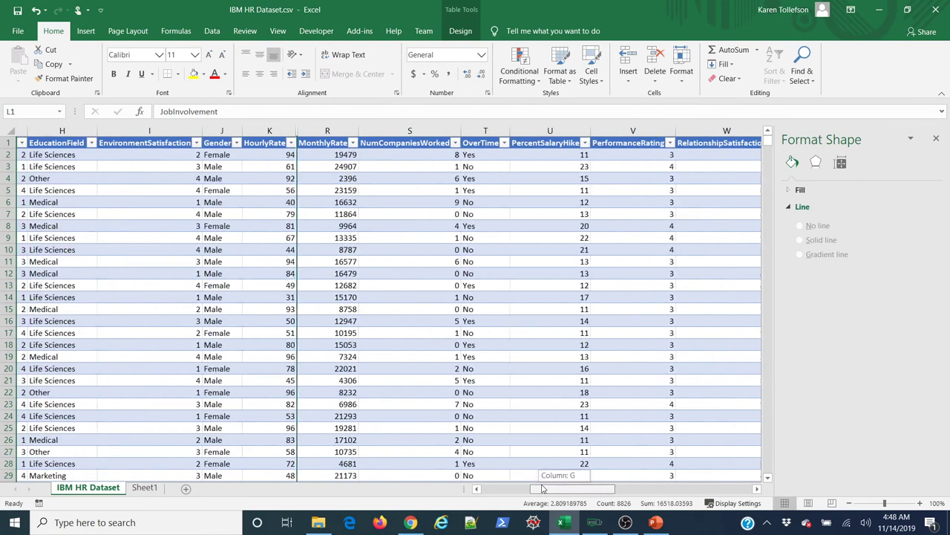
left_click(252, 166)
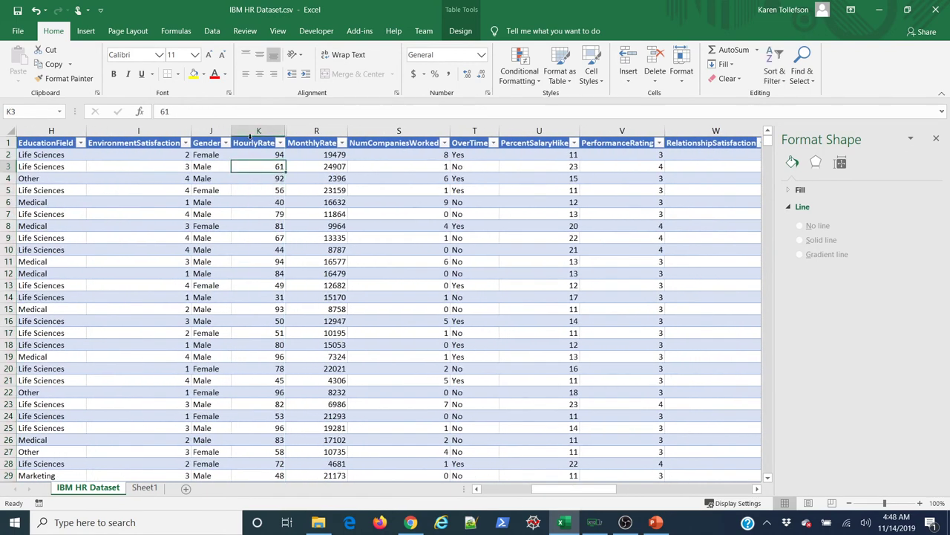
left_click(250, 136)
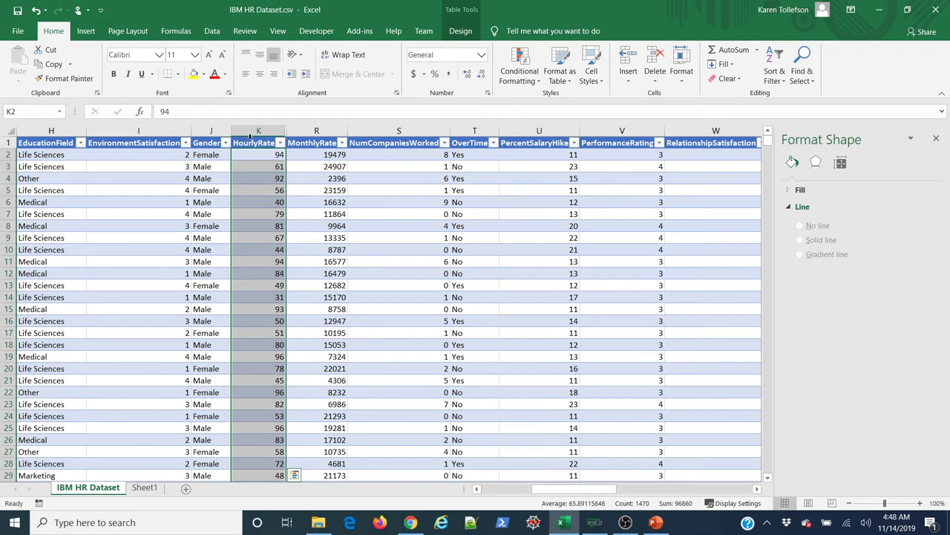
left_click(307, 136, "ctrl")
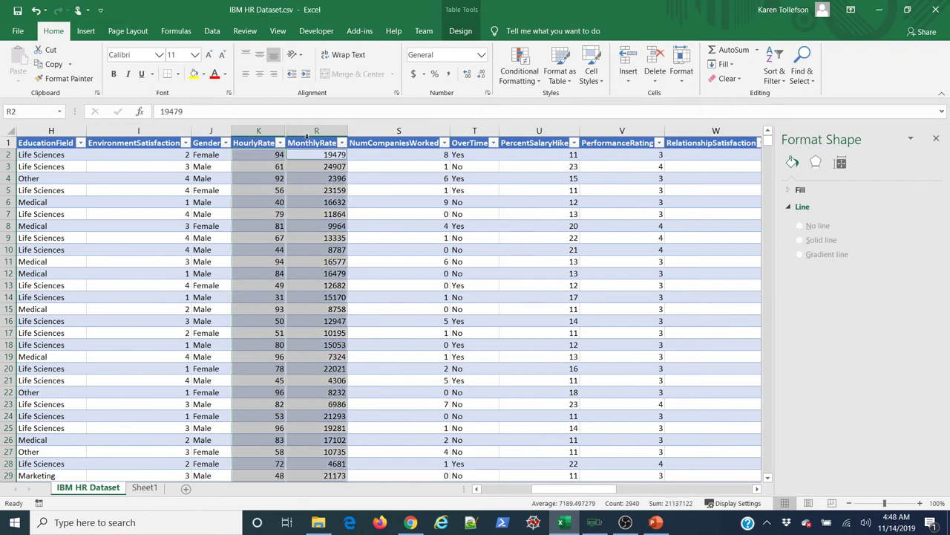
- Insert a basic scatter chart from the selected HourlyRate and MonthlyRate data and place it over columns S to V
left_click(86, 31)
left_click(465, 78)
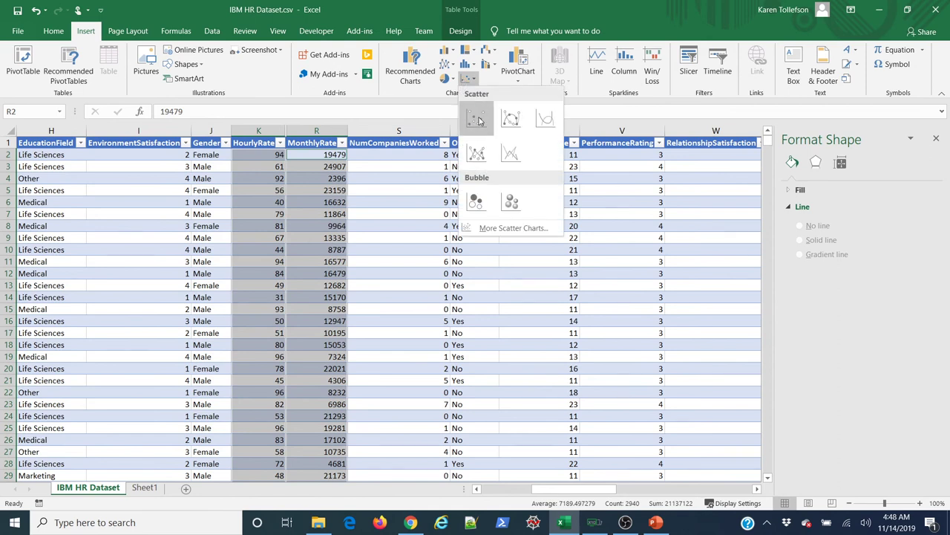
left_click(478, 130)
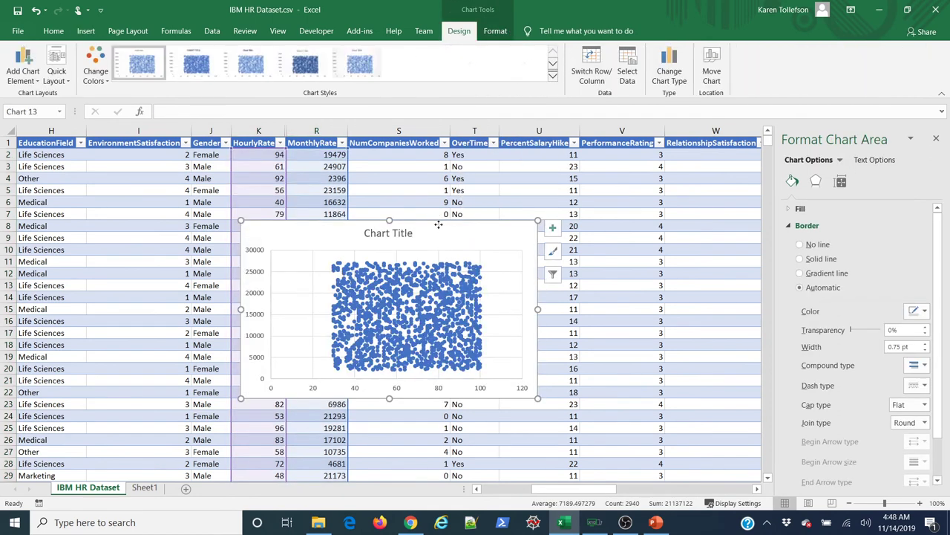
left_click_drag(438, 226, 561, 187)
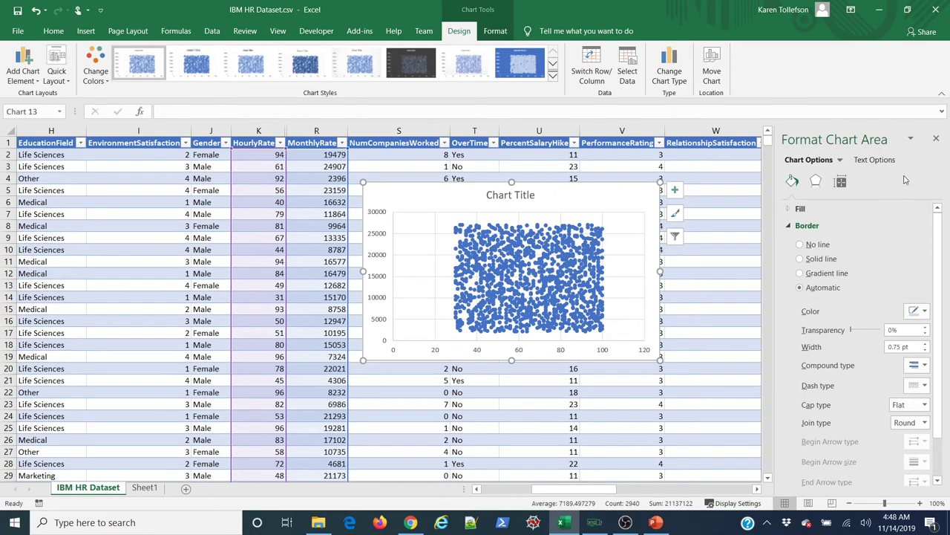
- Add a linear trendline to the data series of the HourlyRate and MonthlyRate scatter chart
left_click(556, 260)
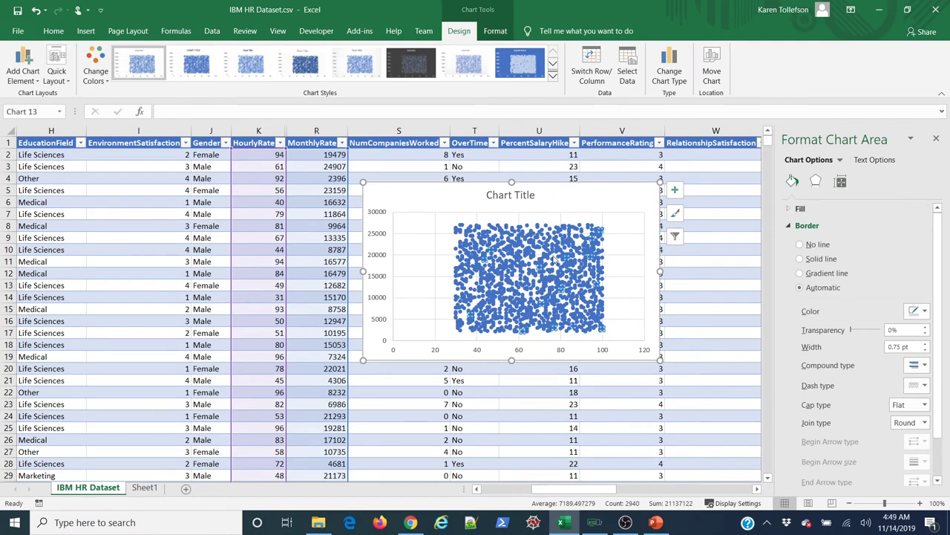
left_click(23, 66)
mouse_move(44, 228)
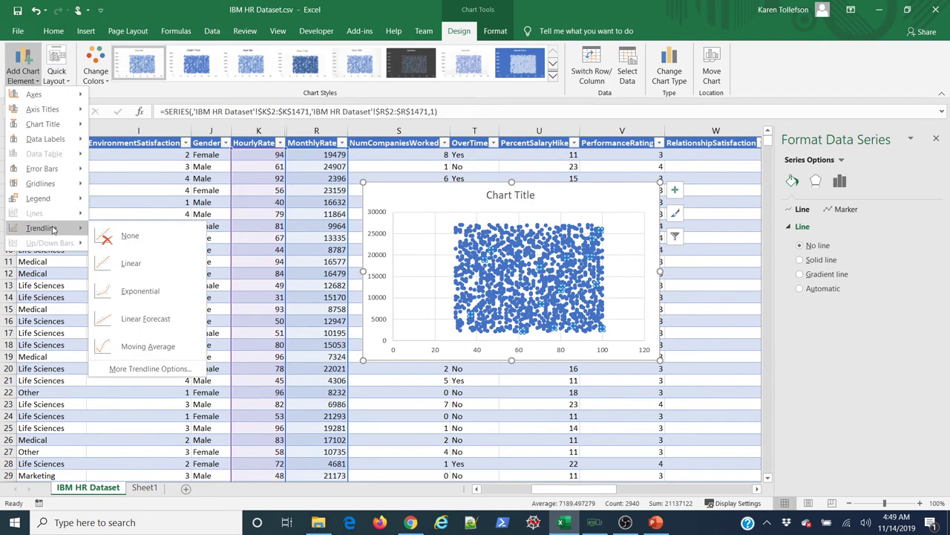
left_click(131, 265)
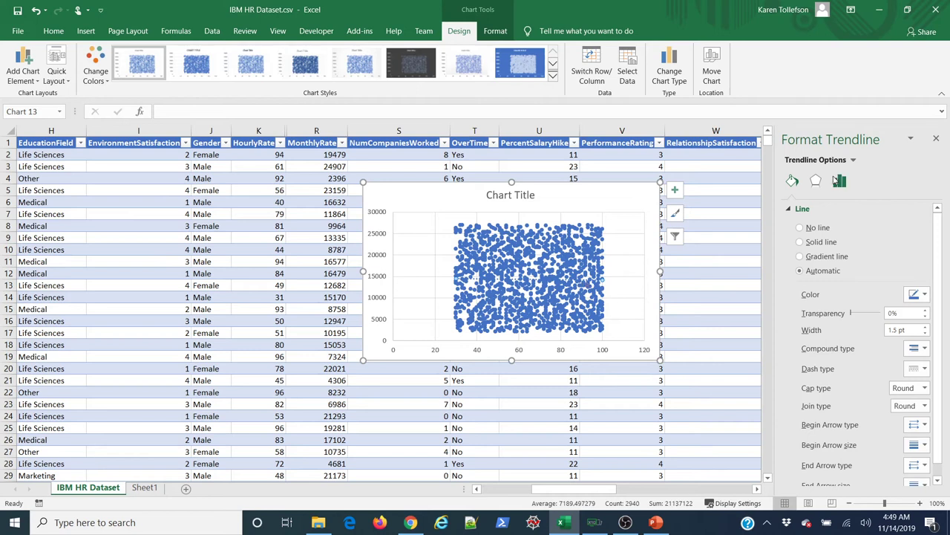
- Color the new trendline red after trying yellow
left_click(918, 294)
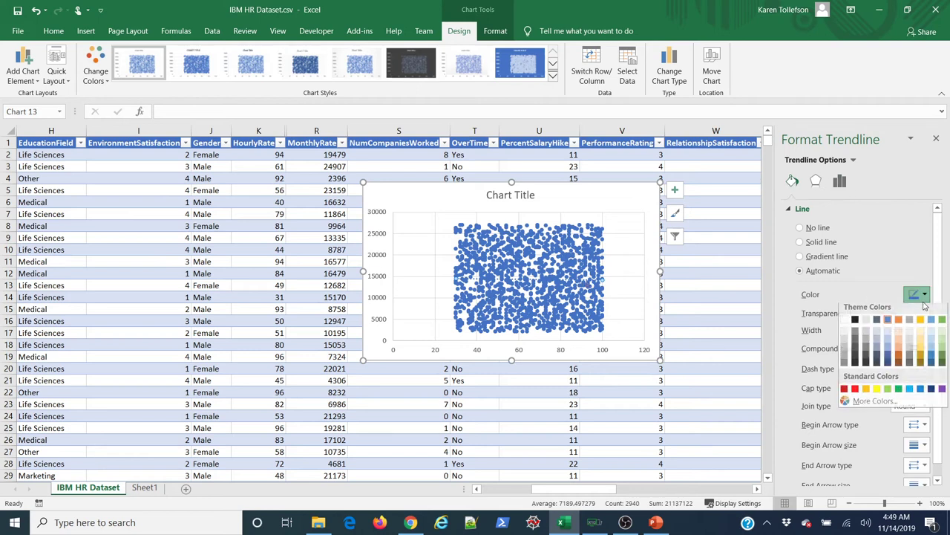
left_click(877, 393)
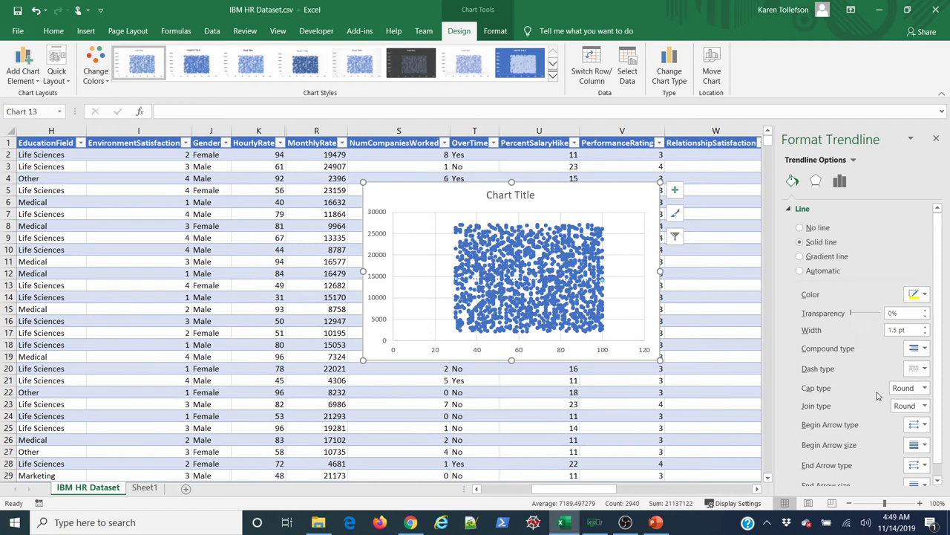
left_click(918, 294)
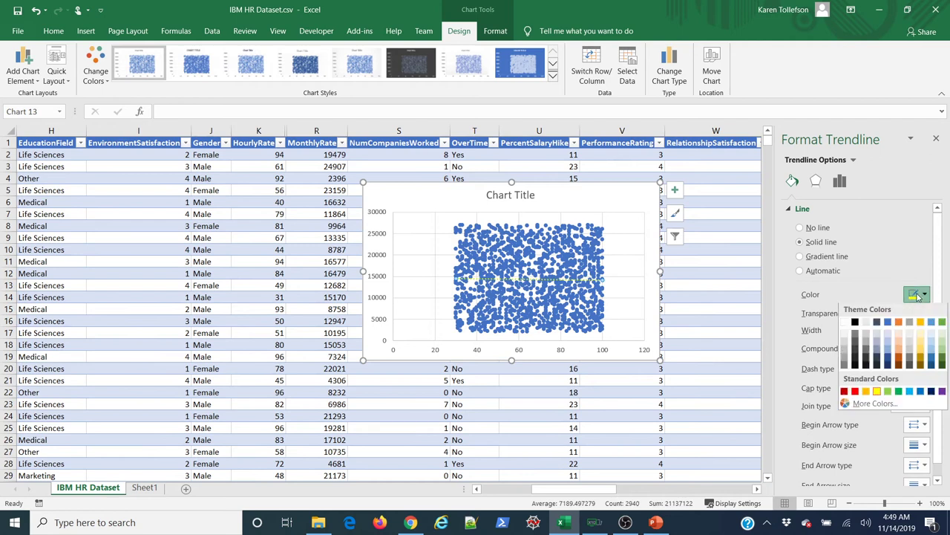
left_click(856, 394)
- Show the R-squared value for the HourlyRate and MonthlyRate trendline and move its label to the chart's upper-right corner, beside the points
left_click(840, 182)
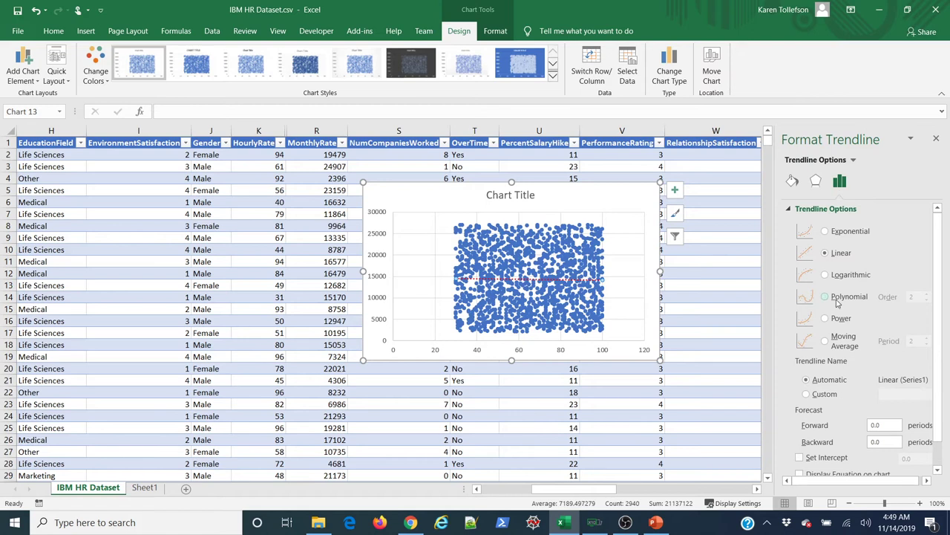
scroll(838, 301, "down", 1)
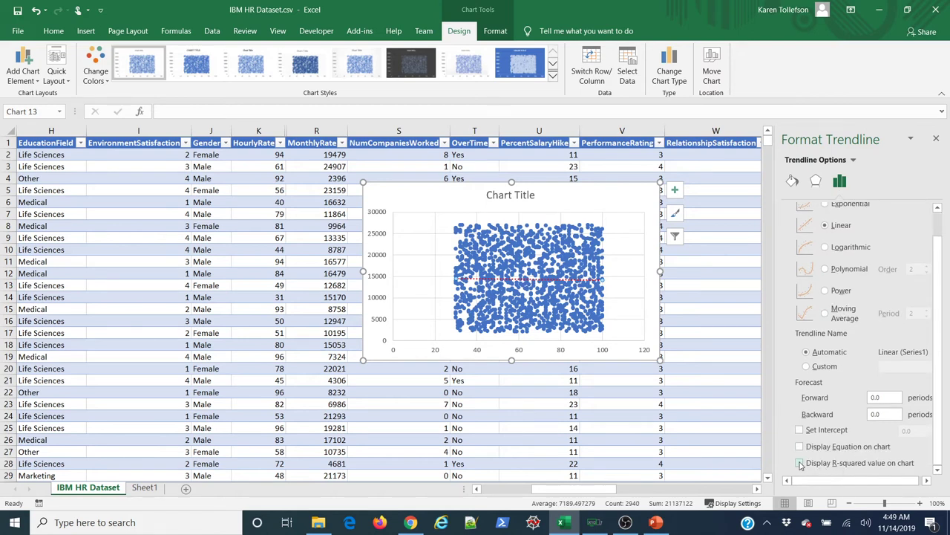
left_click(576, 278)
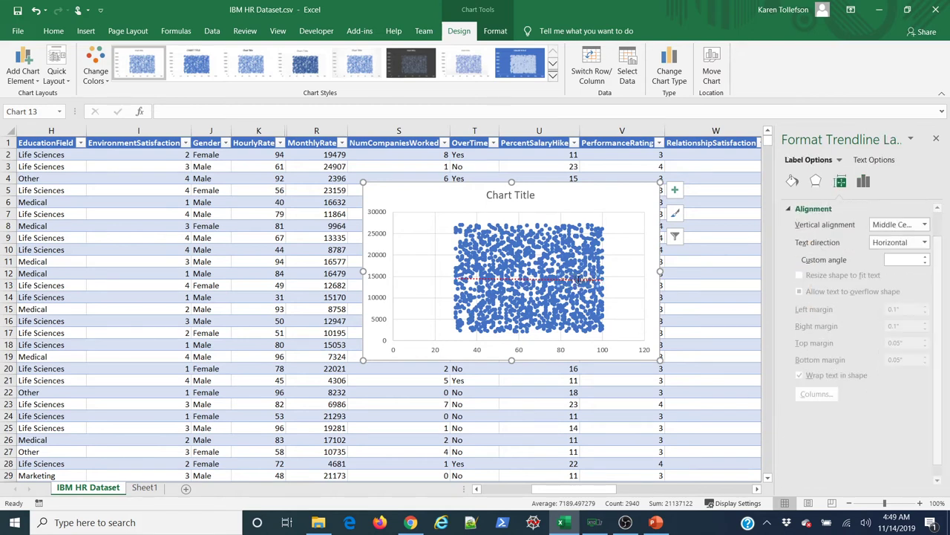
left_click_drag(577, 276, 624, 217)
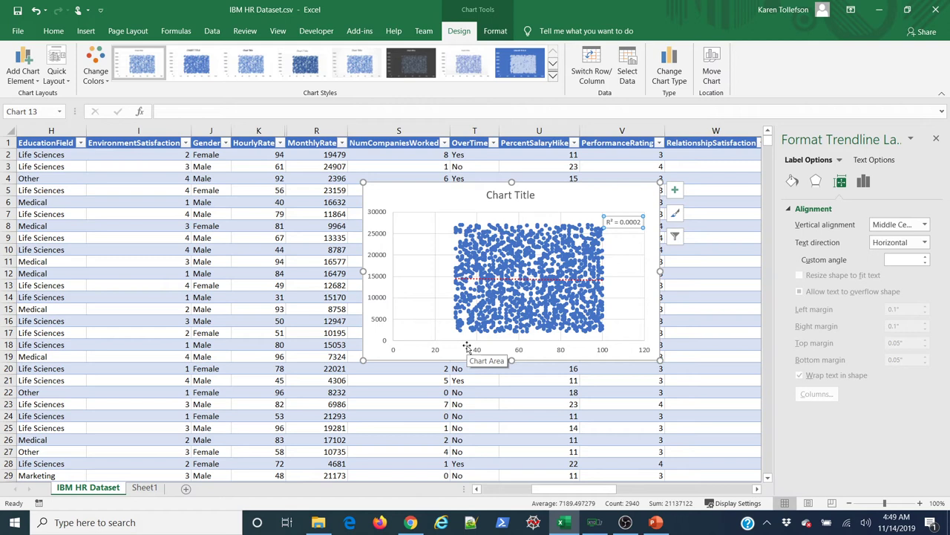
left_click(565, 189)
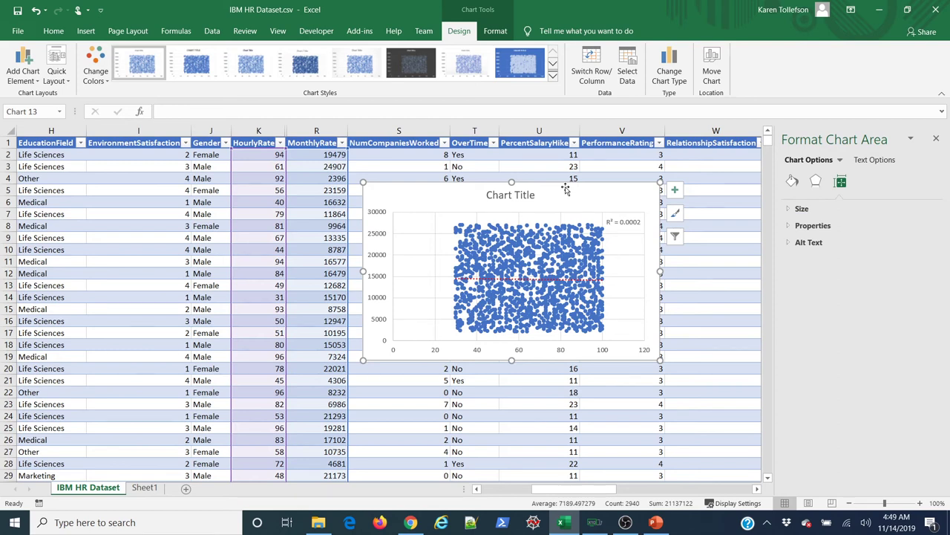
- Delete the HourlyRate and MonthlyRate scatter chart and unhide the columns between HourlyRate and MonthlyRate
key("Delete")
left_click(365, 151)
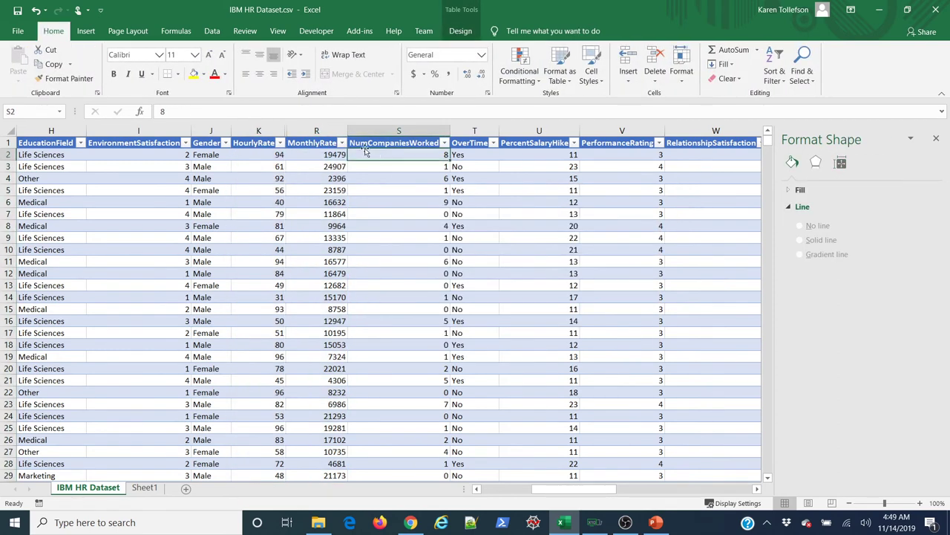
left_click_drag(259, 131, 317, 131)
right_click(296, 133)
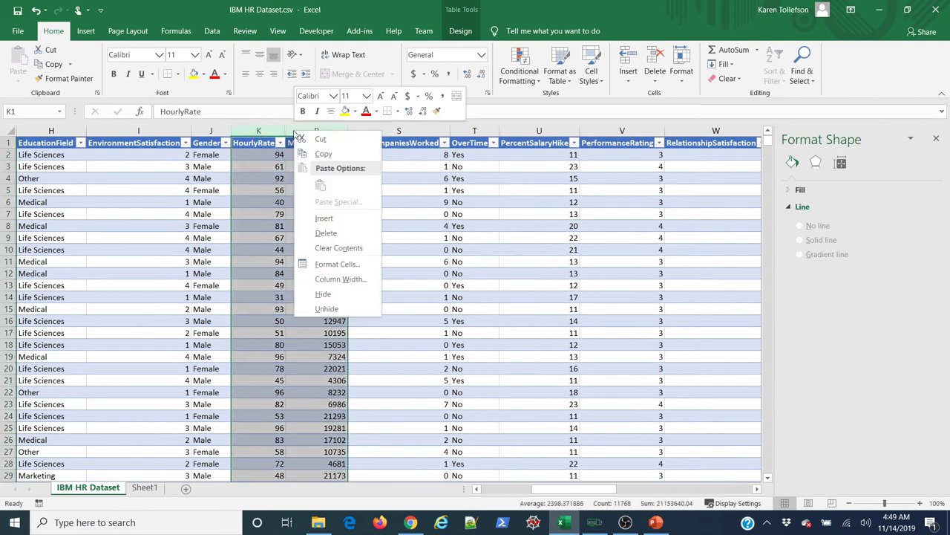
left_click(327, 309)
left_click(619, 299)
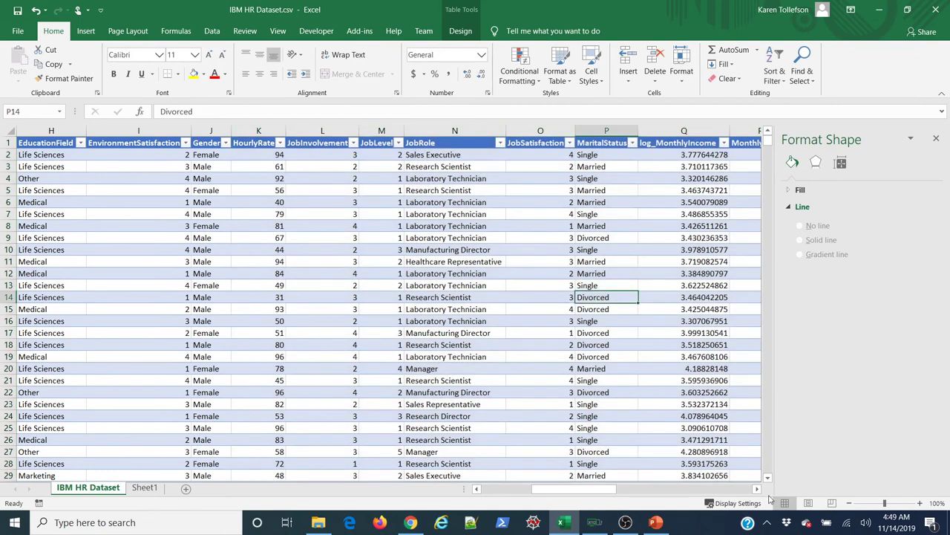
- Insert a basic scatter chart from the log_MonthlyIncome and MonthlyRate column data
left_click(758, 489)
left_click(758, 489)
left_click(759, 490)
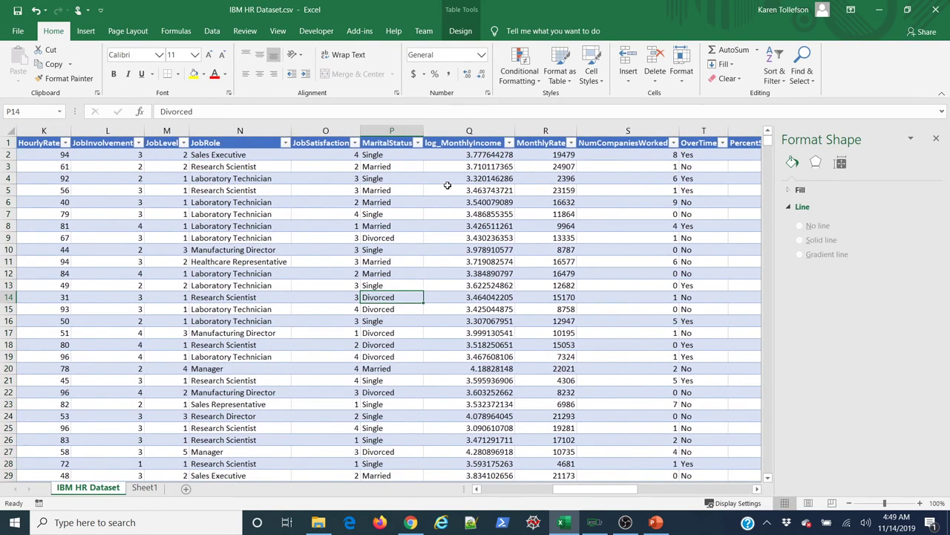
left_click(464, 136)
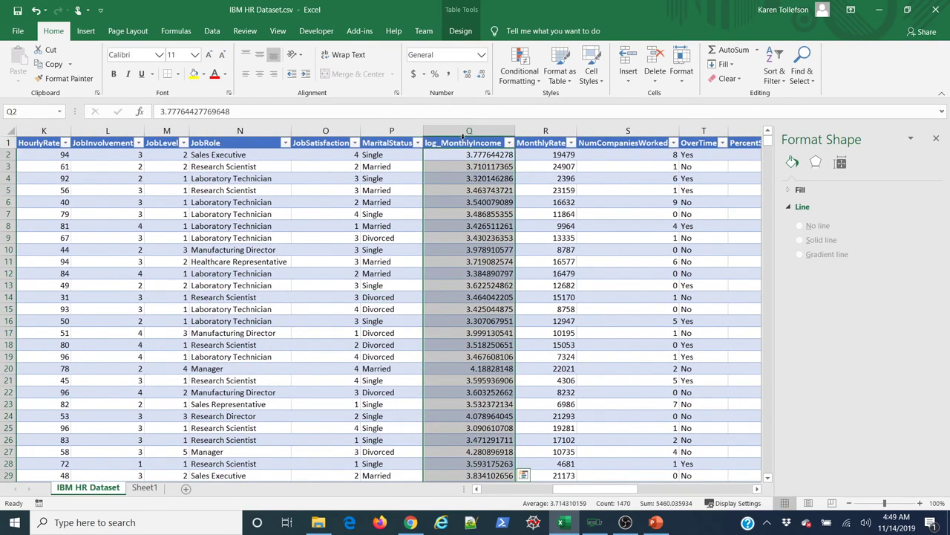
left_click(546, 136, "ctrl")
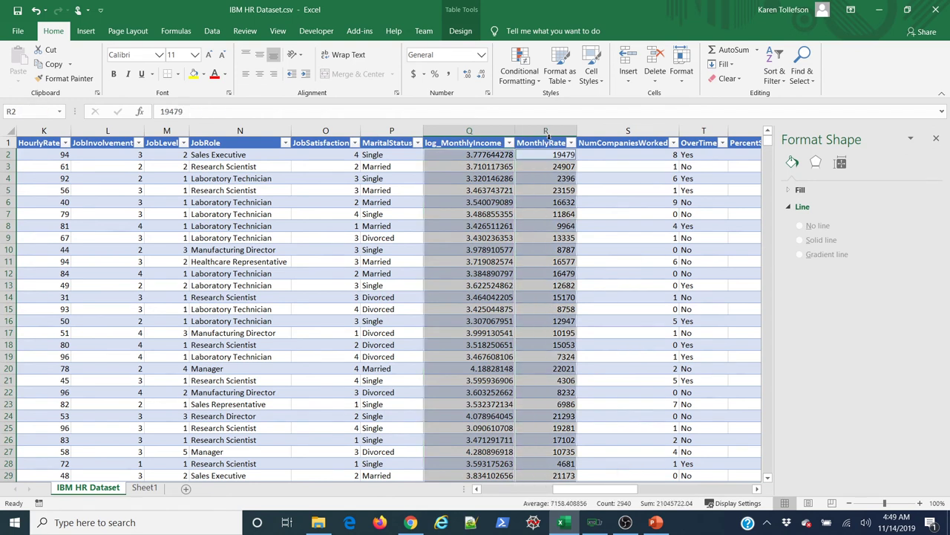
left_click(85, 30)
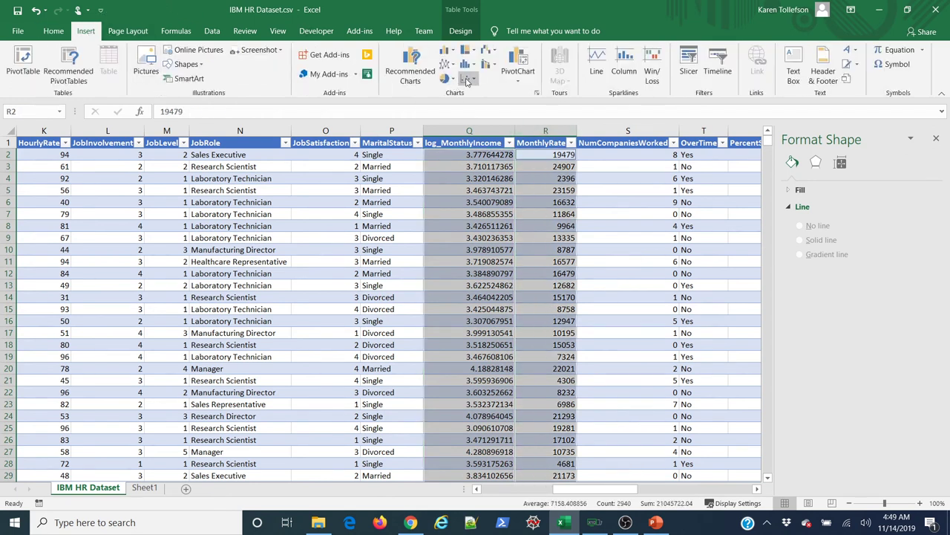
left_click(467, 80)
left_click(476, 117)
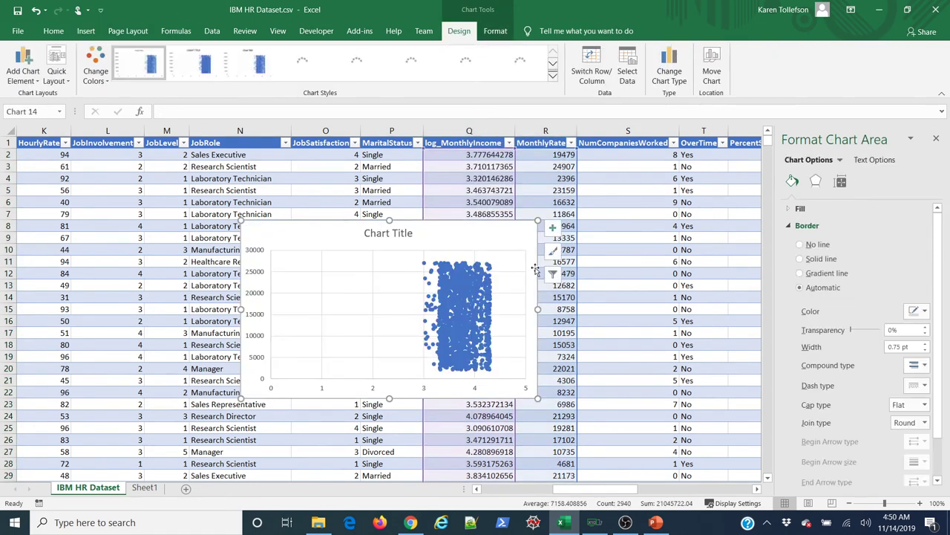
- Add a linear trendline to the log_MonthlyIncome and MonthlyRate scatter chart and color it red
left_click(35, 77)
mouse_move(63, 236)
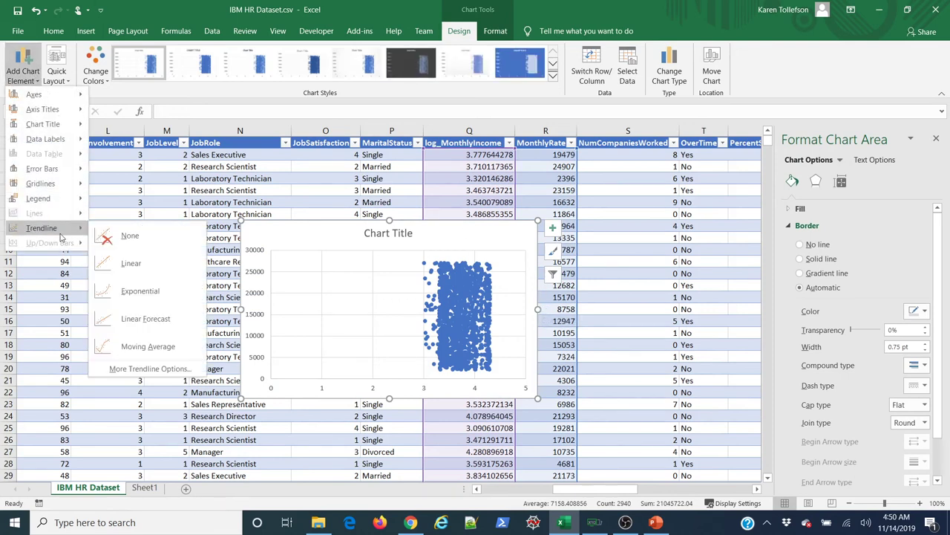
left_click(146, 260)
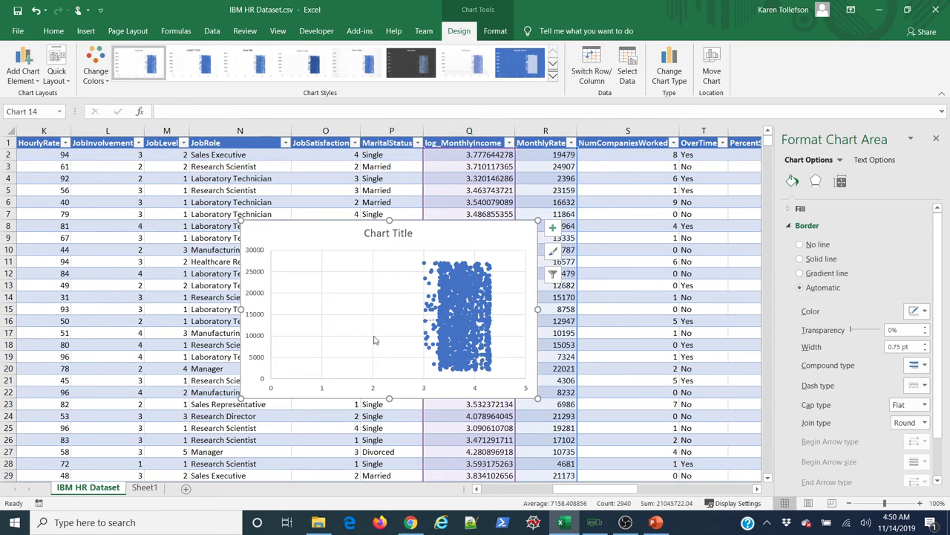
left_click(431, 323)
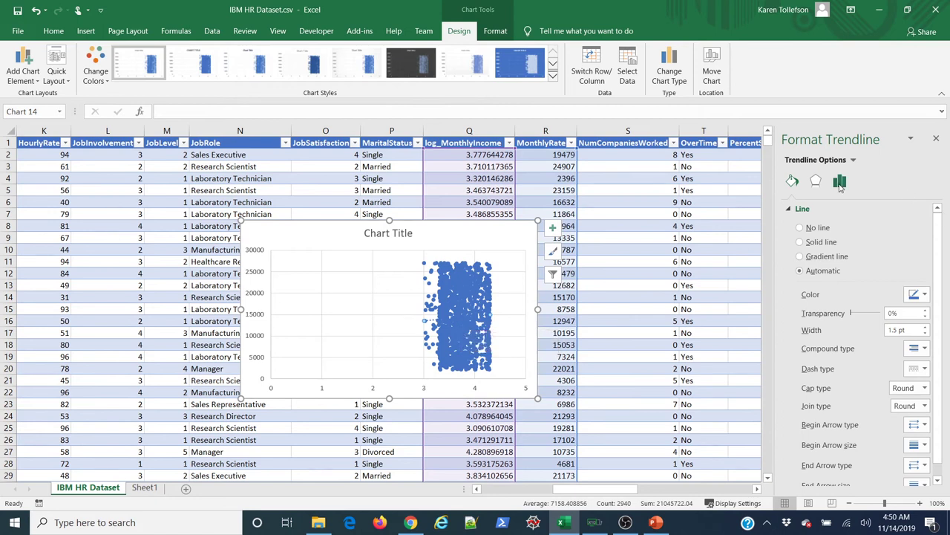
left_click(919, 295)
left_click(858, 394)
- Show the R-squared value for the log_MonthlyIncome and MonthlyRate trendline and move its label into the empty area left of the points
left_click(839, 181)
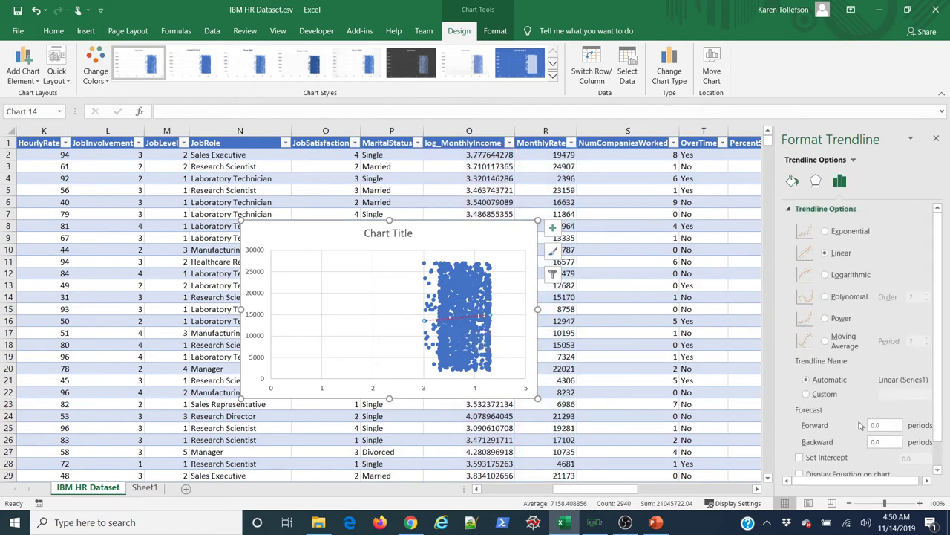
scroll(800, 453, "down", 1)
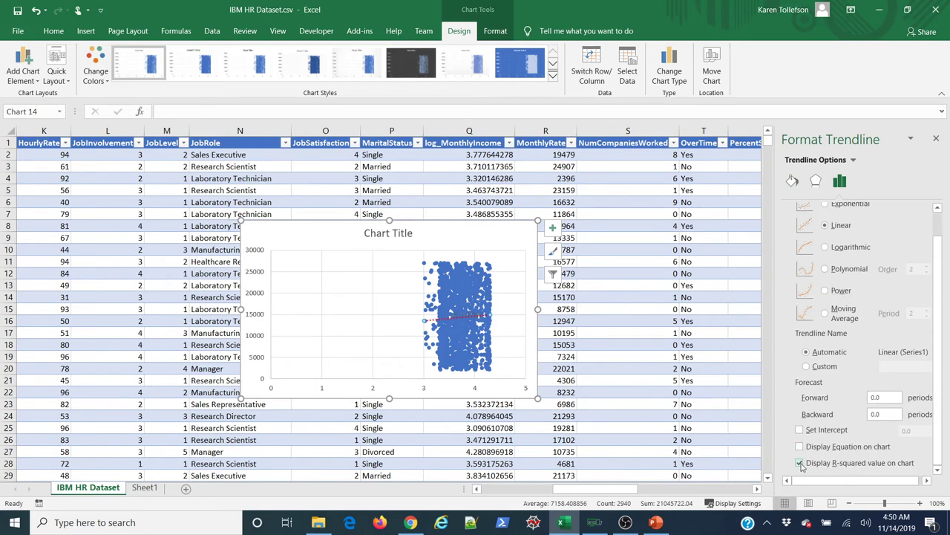
left_click(466, 309)
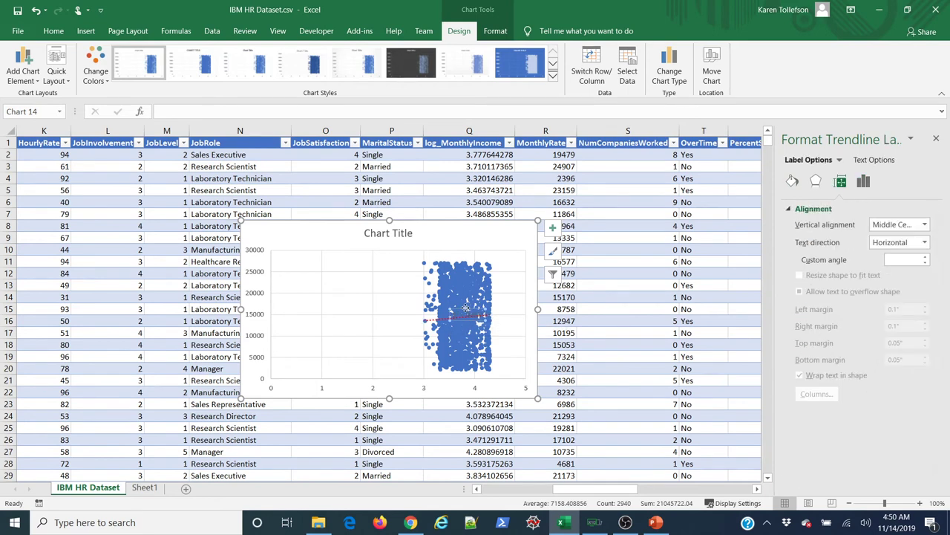
left_click_drag(466, 309, 379, 292)
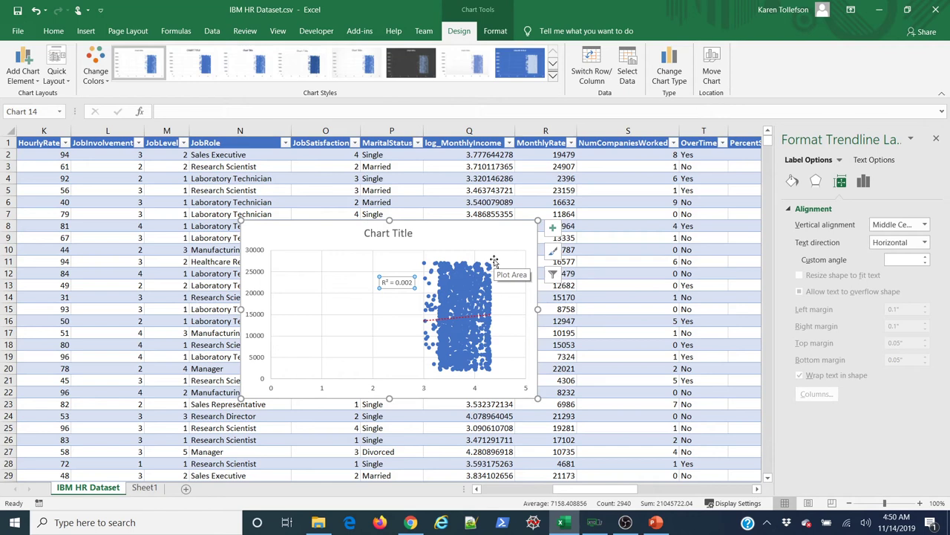
- Delete the log_MonthlyIncome and MonthlyRate scatter chart
left_click(495, 237)
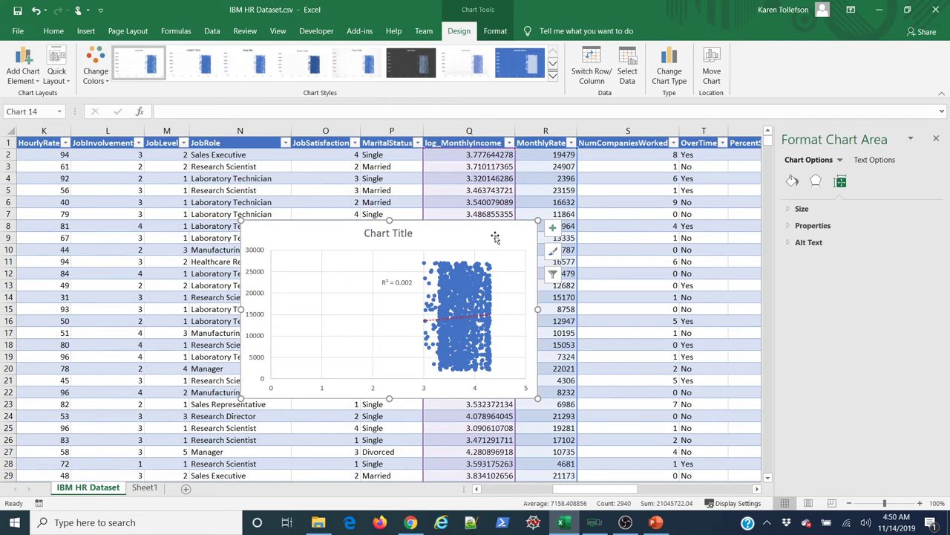
key("Delete")
left_click(495, 237)
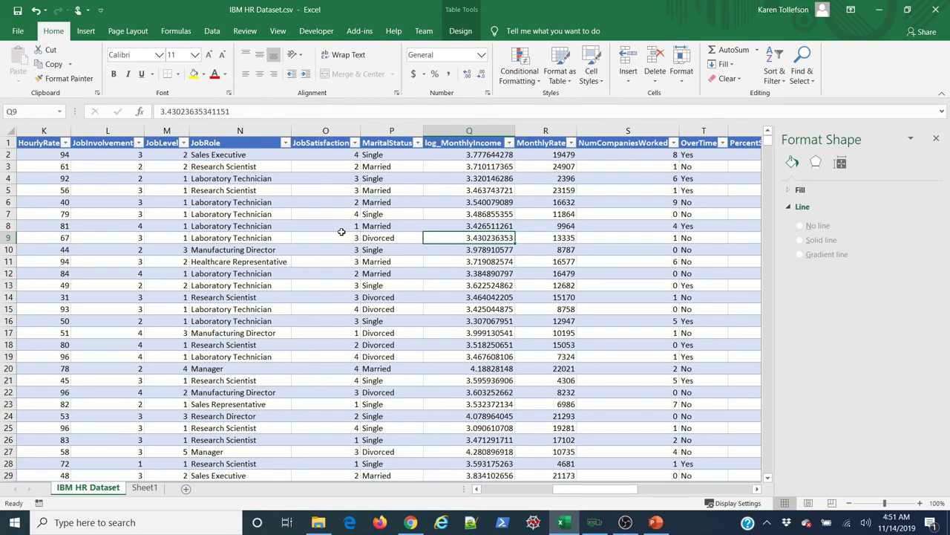
- Insert a histogram of the HourlyRate column data and place it over columns L to P
left_click(42, 133)
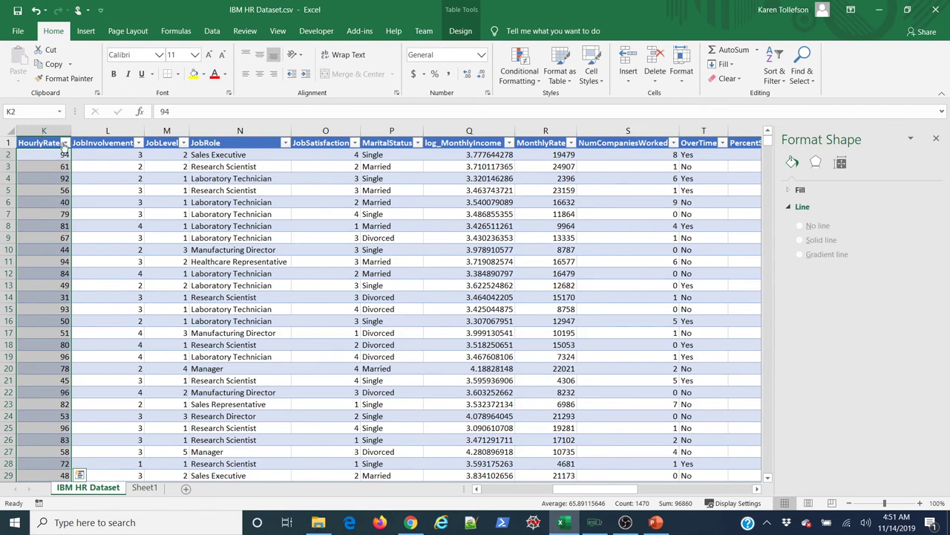
left_click(86, 32)
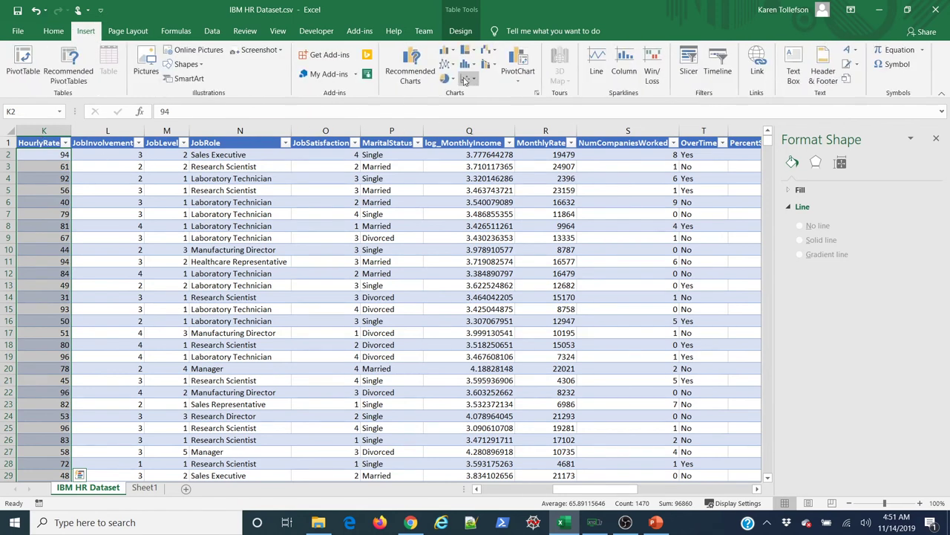
left_click(467, 65)
left_click(477, 110)
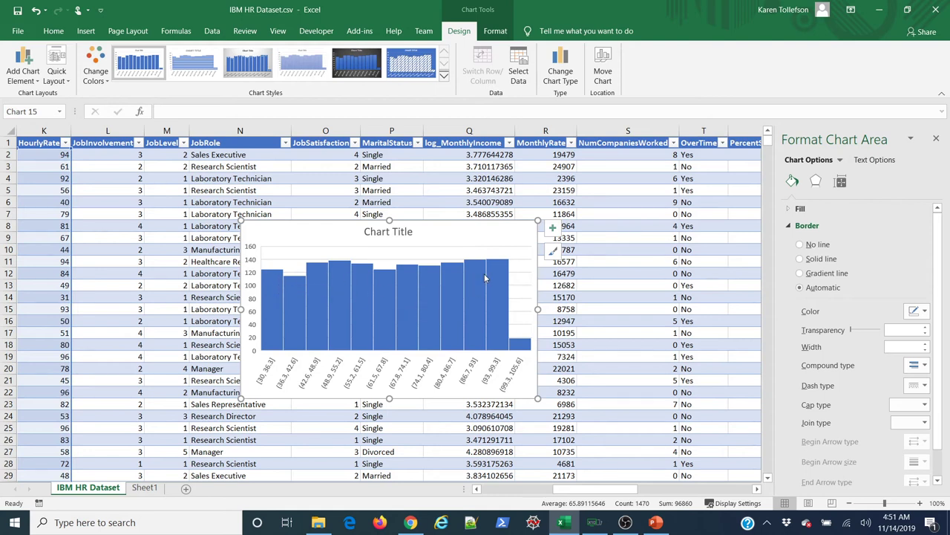
mouse_move(485, 278)
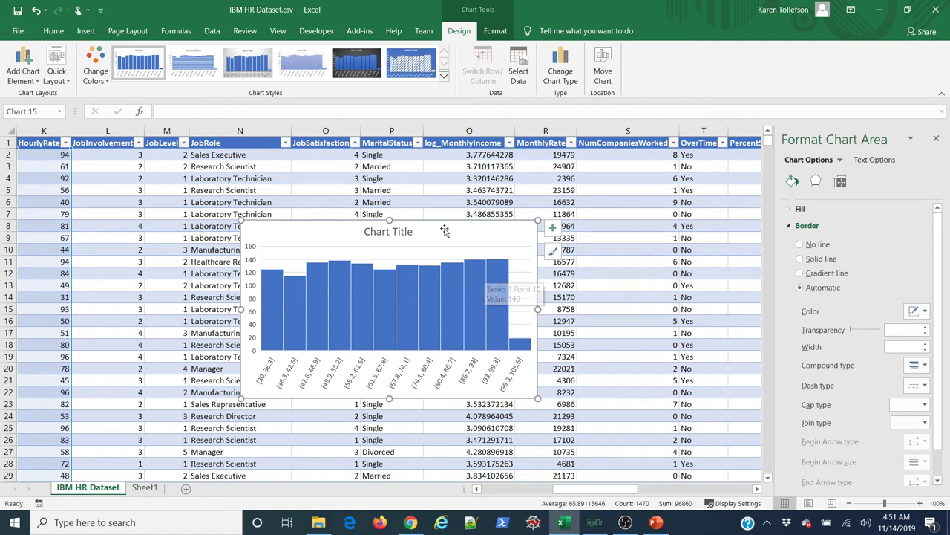
left_click_drag(283, 231, 123, 233)
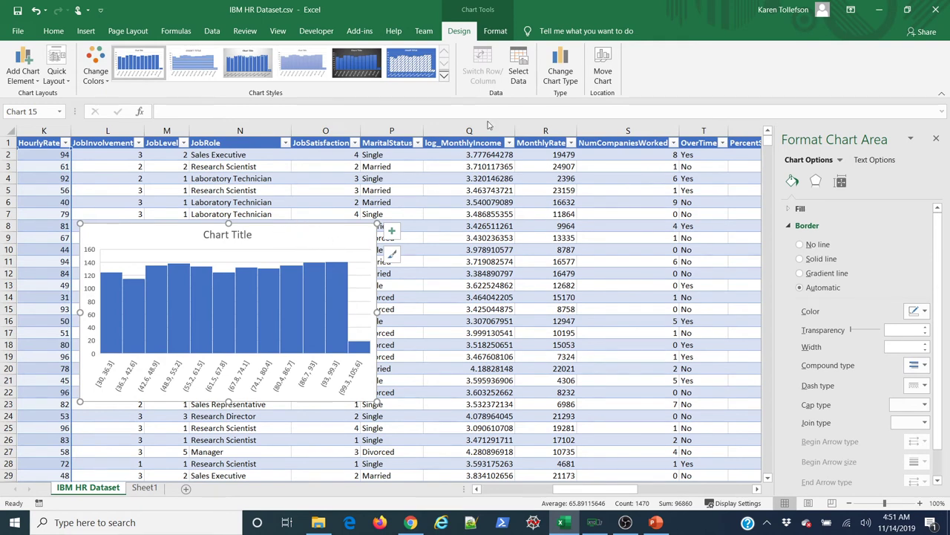
- Remove the existing series from the histogram's data source and start adding a new one
left_click(520, 74)
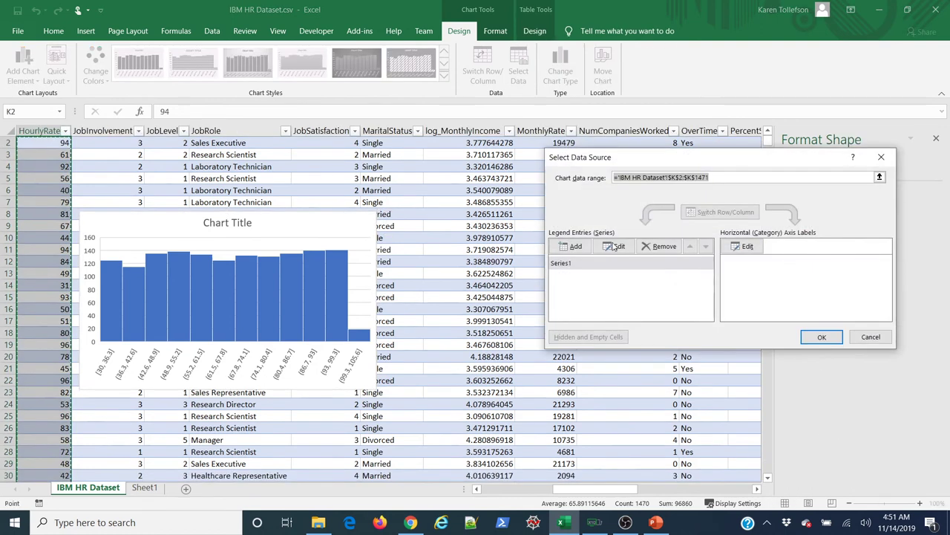
left_click(569, 265)
left_click(657, 246)
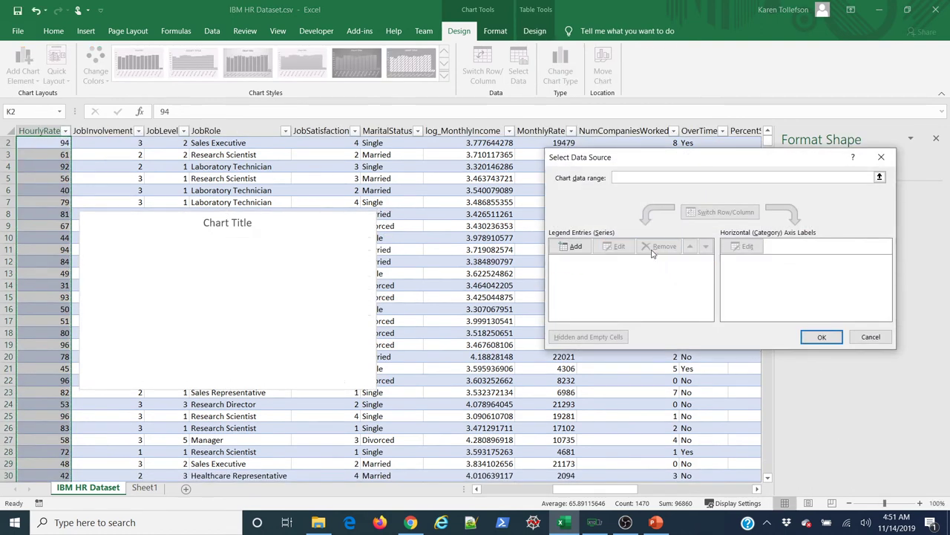
left_click(573, 246)
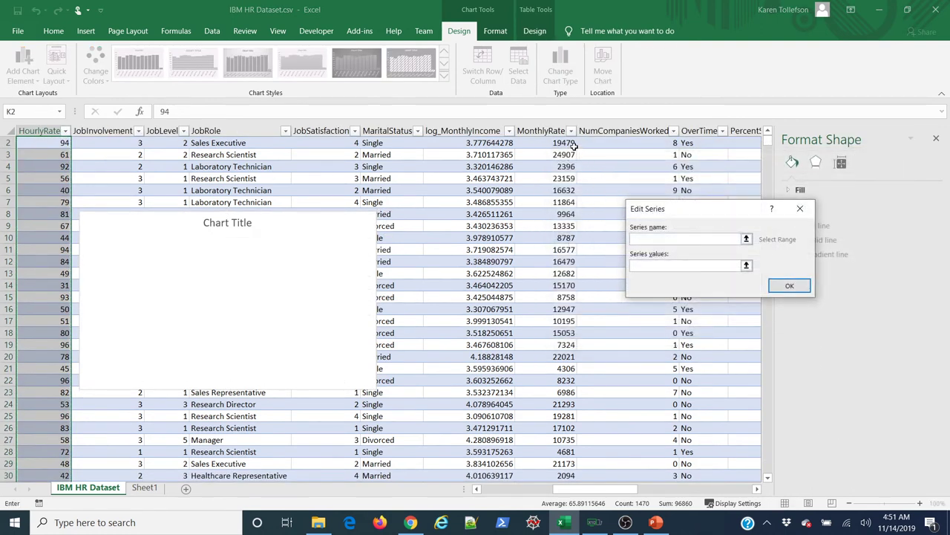
left_click(559, 131)
left_click(559, 131)
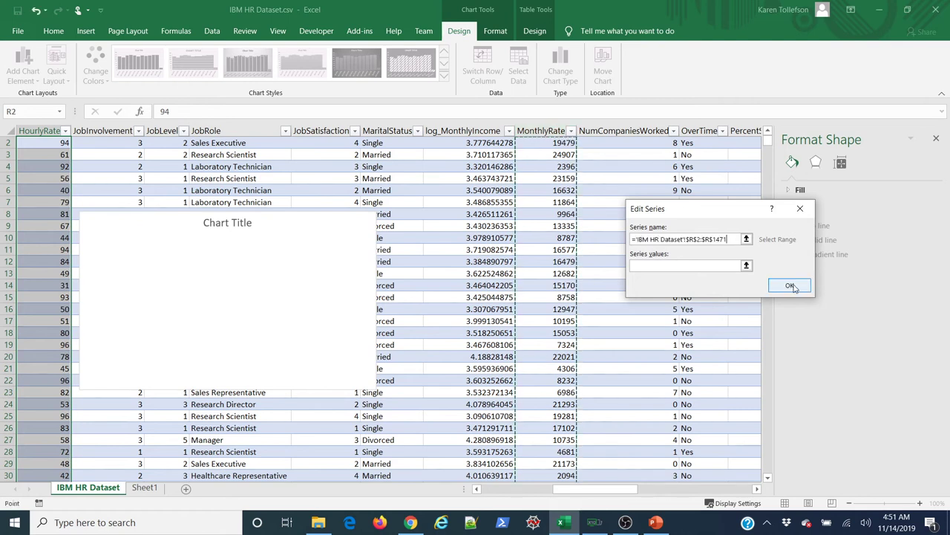
left_click_drag(726, 239, 625, 236)
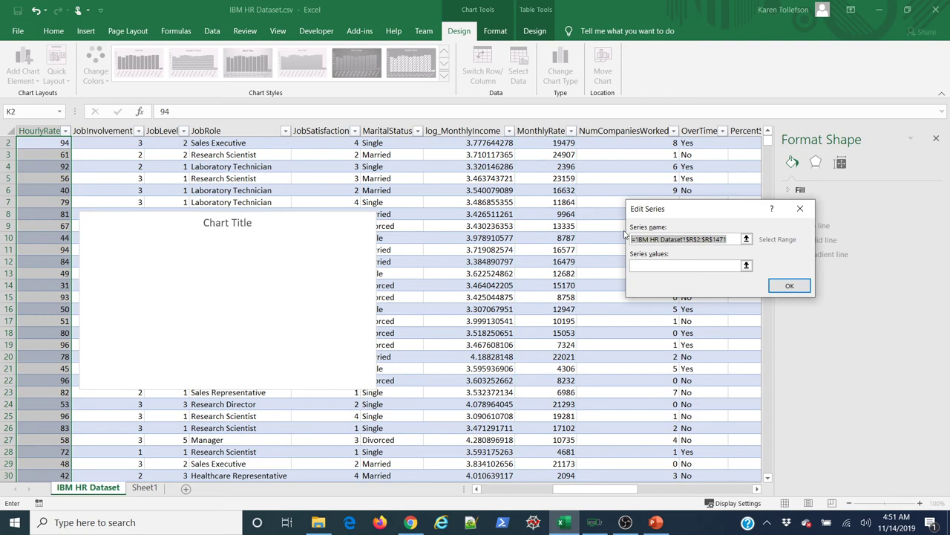
key("Delete")
left_click(643, 265)
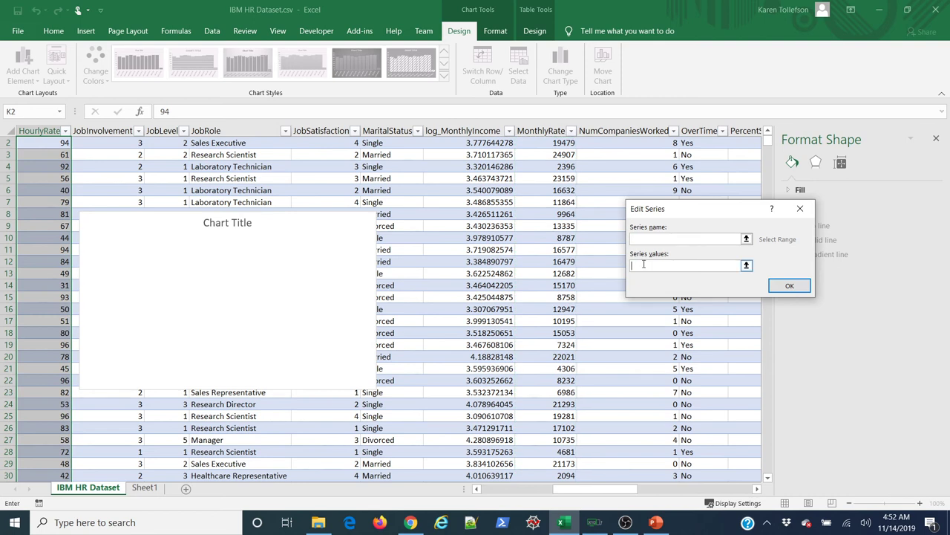
- Try a histogram series named from the MonthlyRate header with the MonthlyRate column as values, and discard the data source changes
left_click(646, 238)
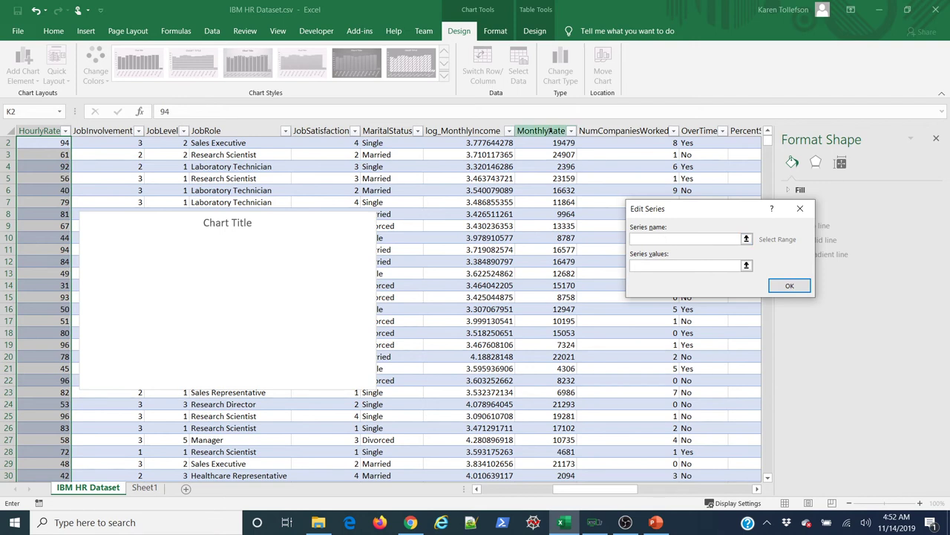
left_click(550, 128)
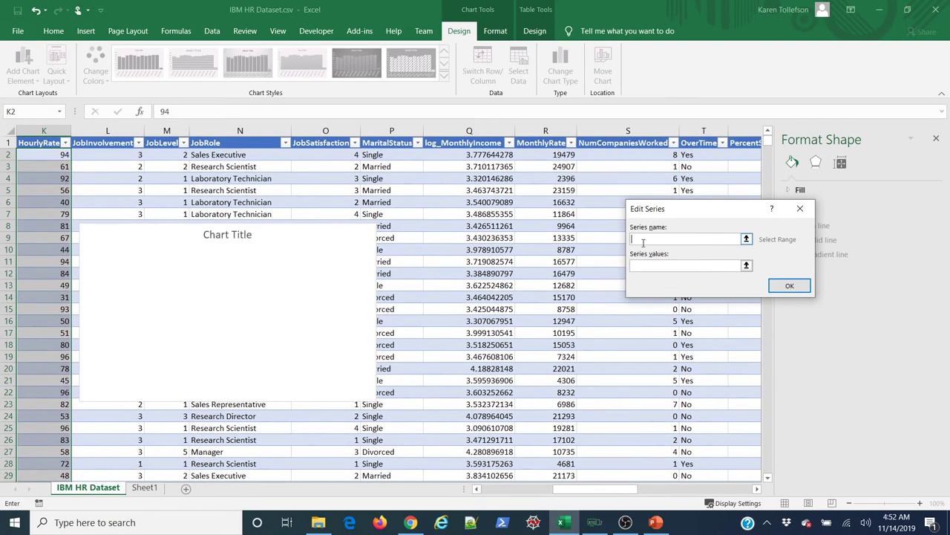
key("Tab")
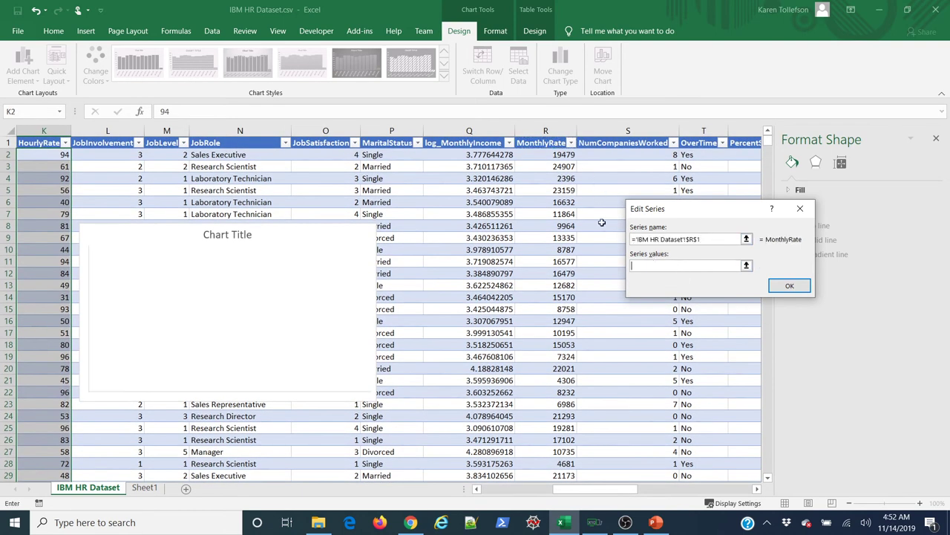
left_click(550, 139)
left_click(787, 285)
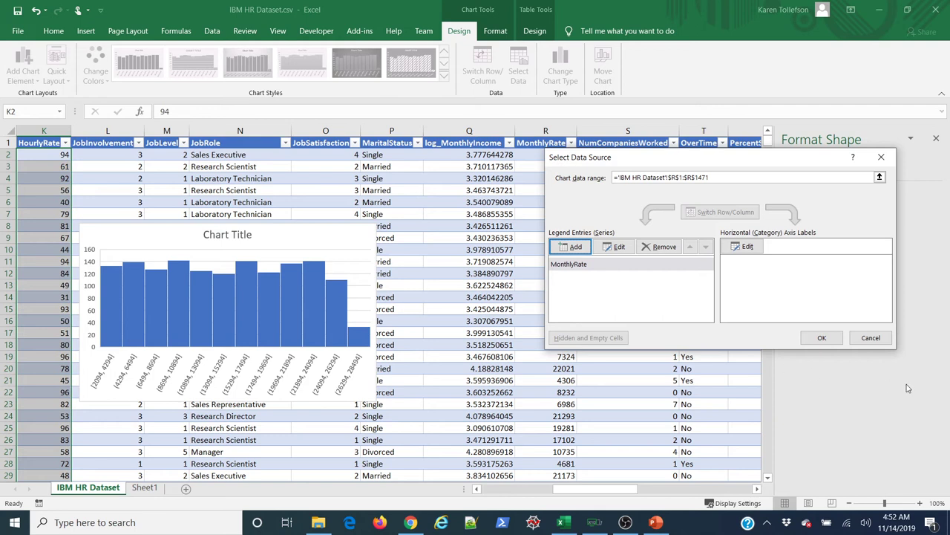
left_click(876, 340)
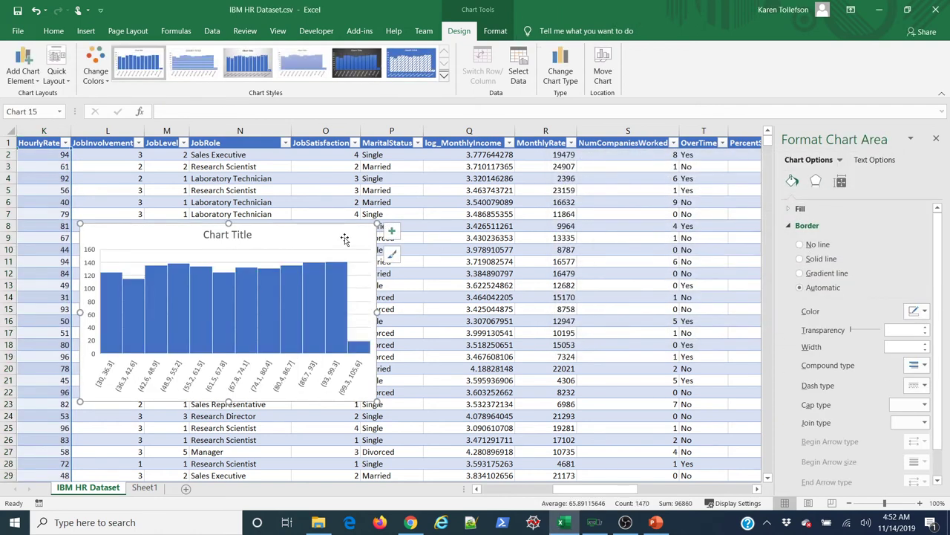
- Delete the HourlyRate histogram from the worksheet
key("Delete")
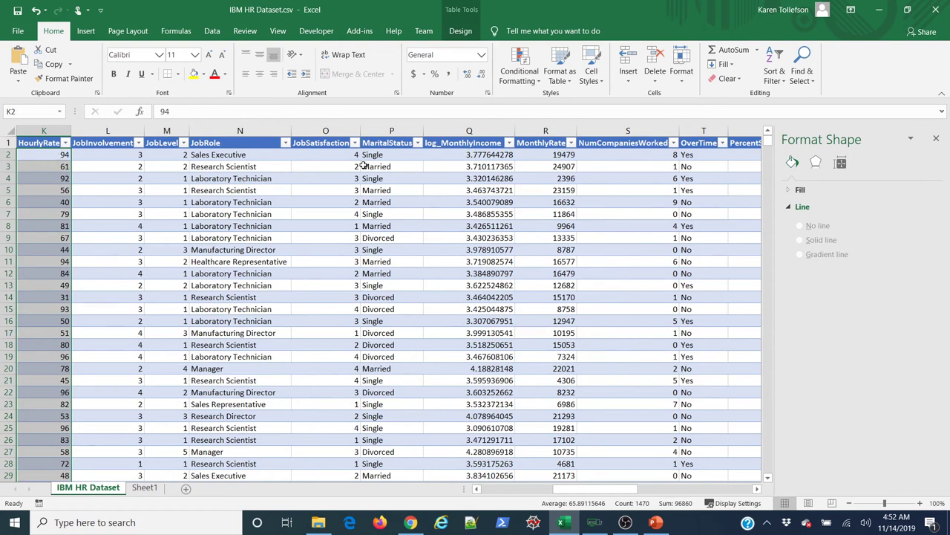
left_click(135, 181)
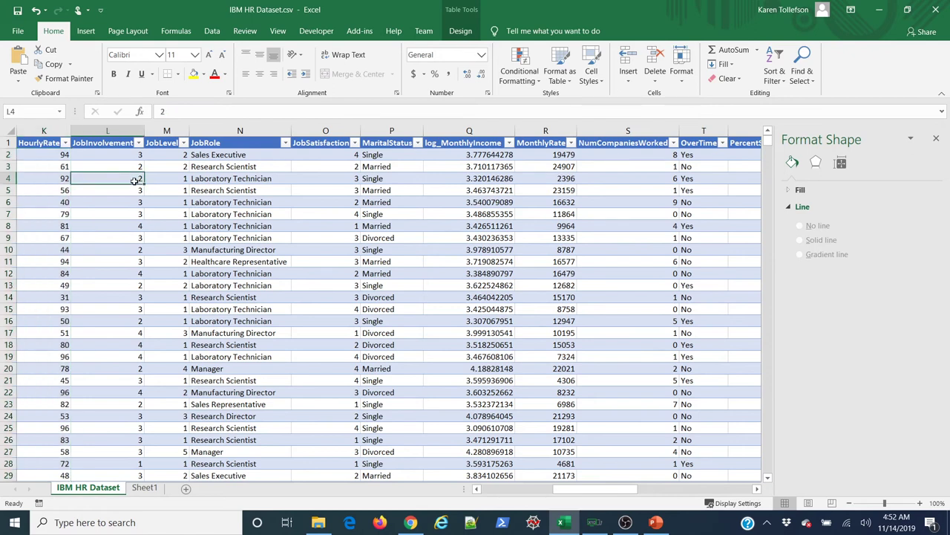
- Delete the HourlyRate and MonthlyRate columns from the table
left_click(49, 130)
right_click(52, 133)
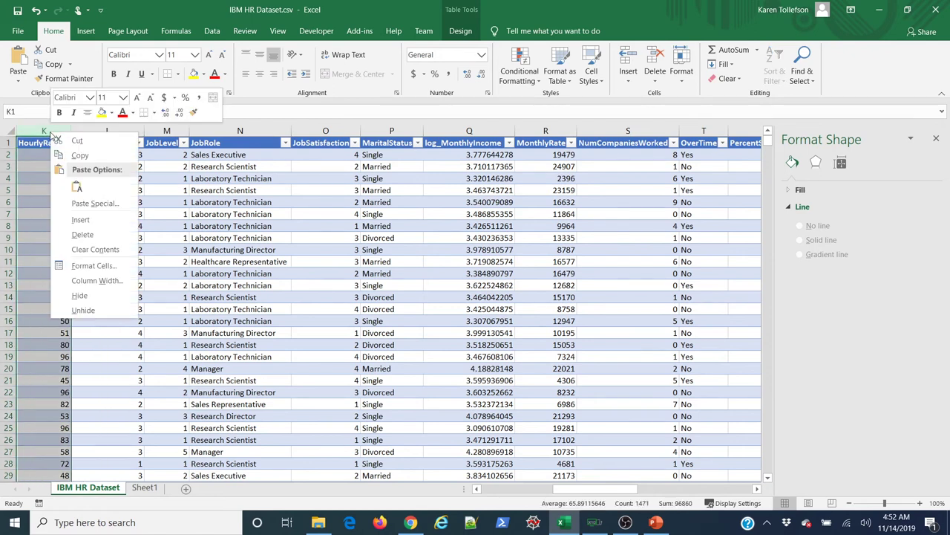
left_click(84, 235)
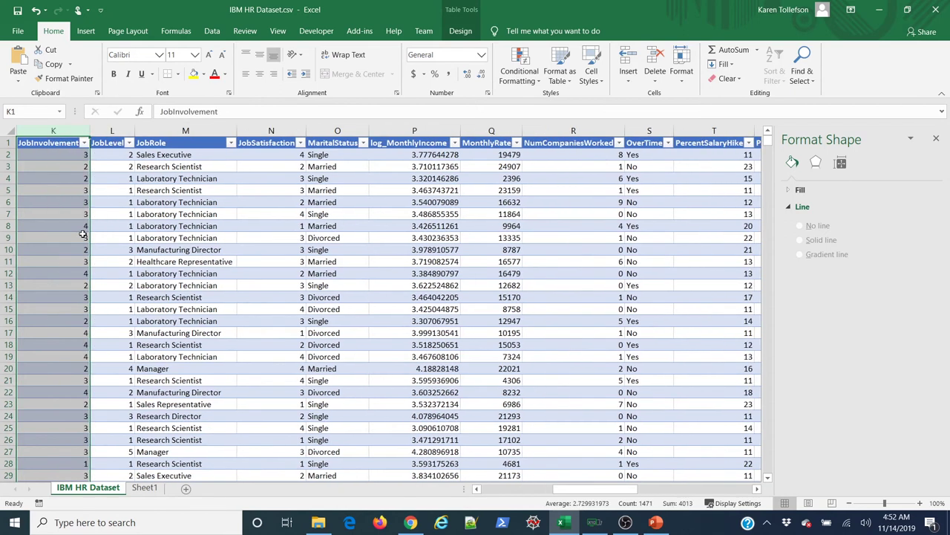
left_click(493, 132)
right_click(495, 135)
left_click(527, 237)
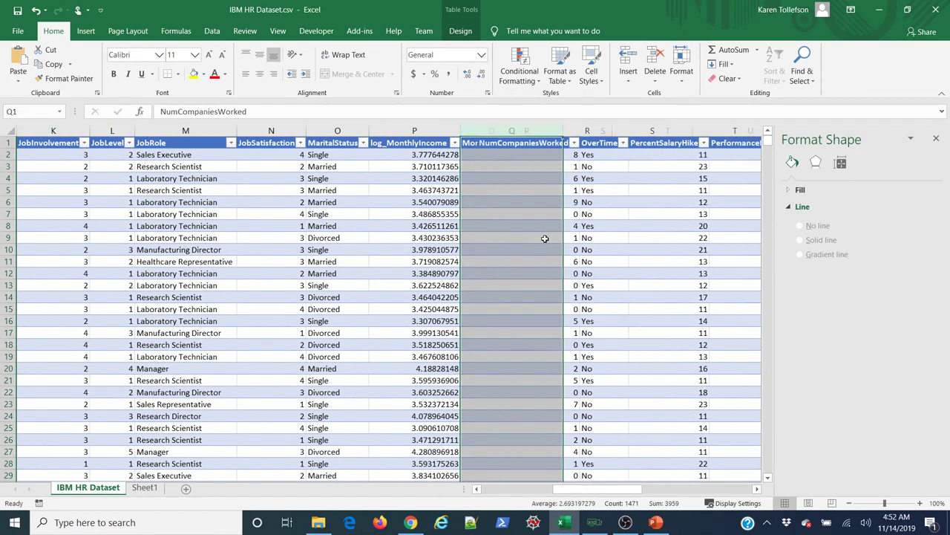
left_click(444, 214)
- Insert a new table column directly before BusinessTravel and name its header Left
left_click_drag(624, 488, 553, 489)
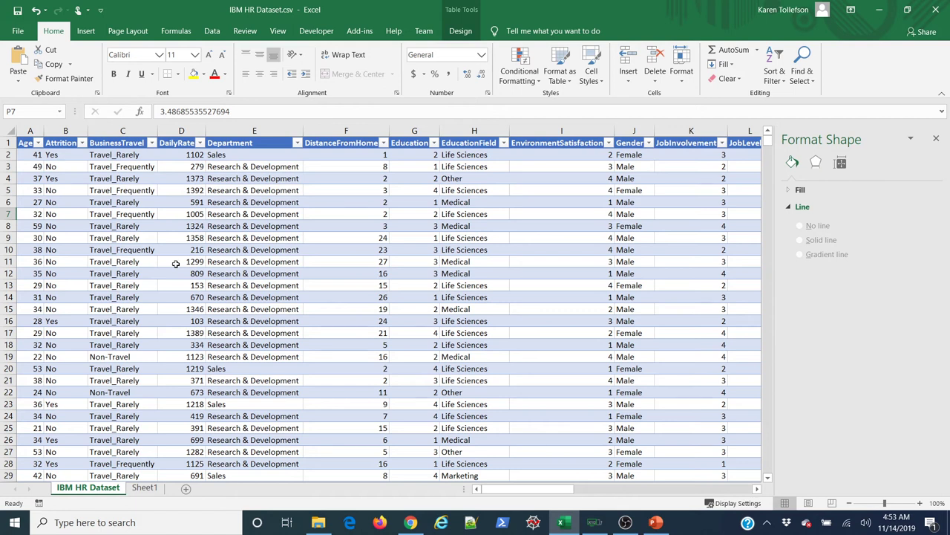
left_click(68, 157)
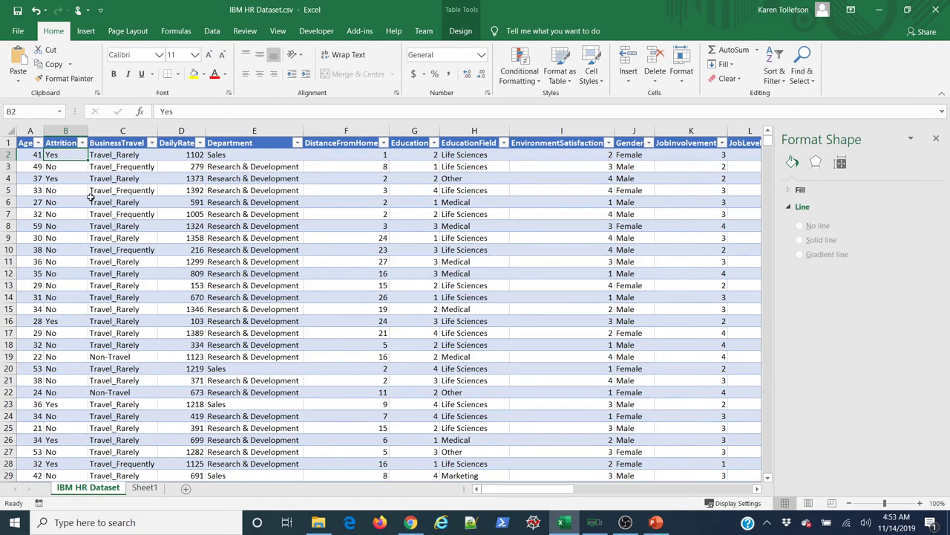
left_click(124, 131)
right_click(126, 133)
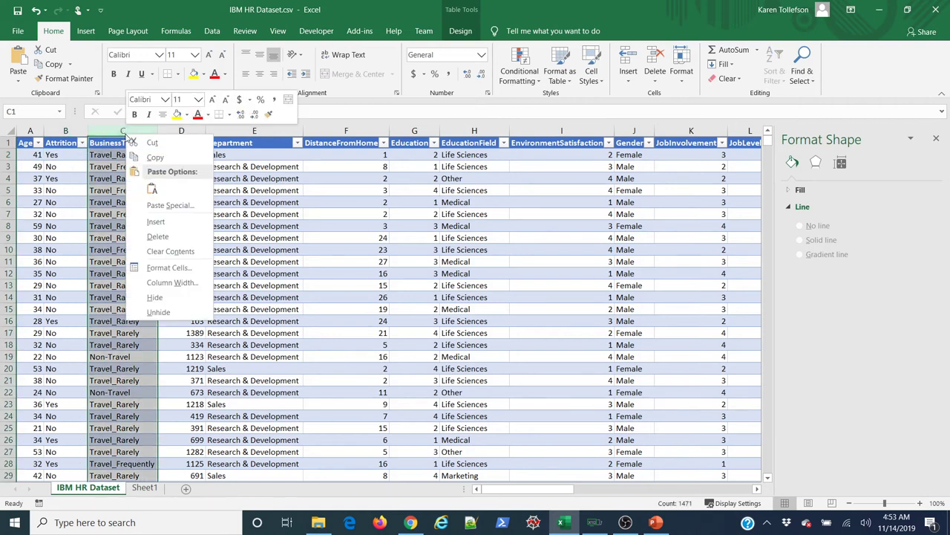
left_click(157, 222)
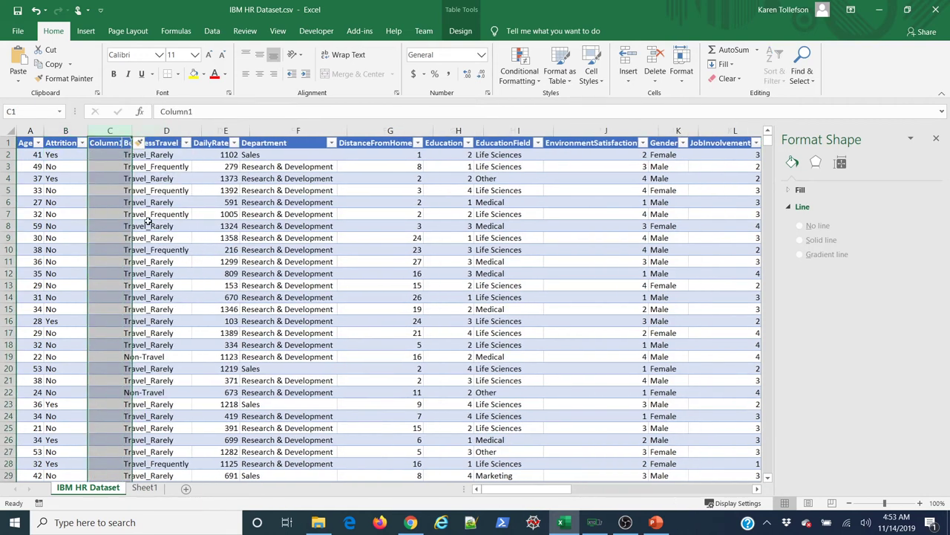
double_click(110, 143)
double_click(110, 142)
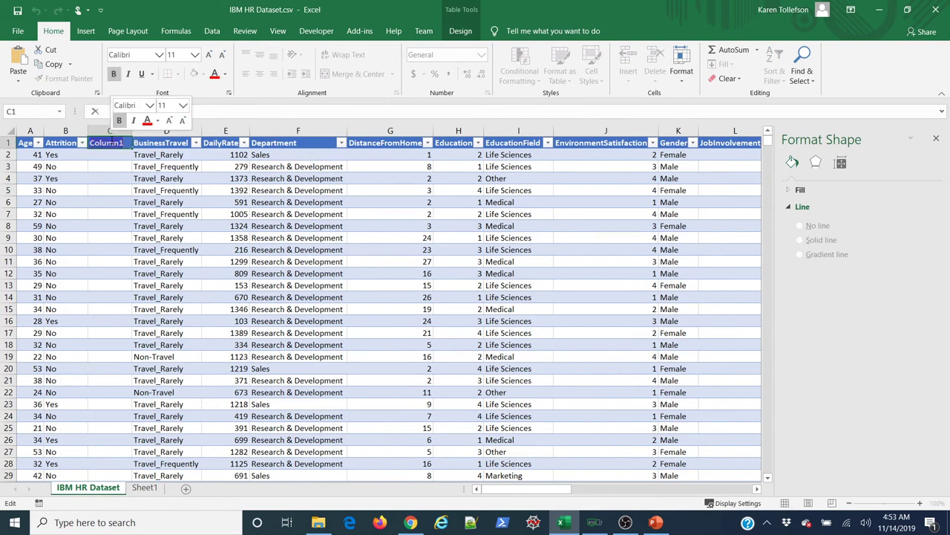
type("Left")
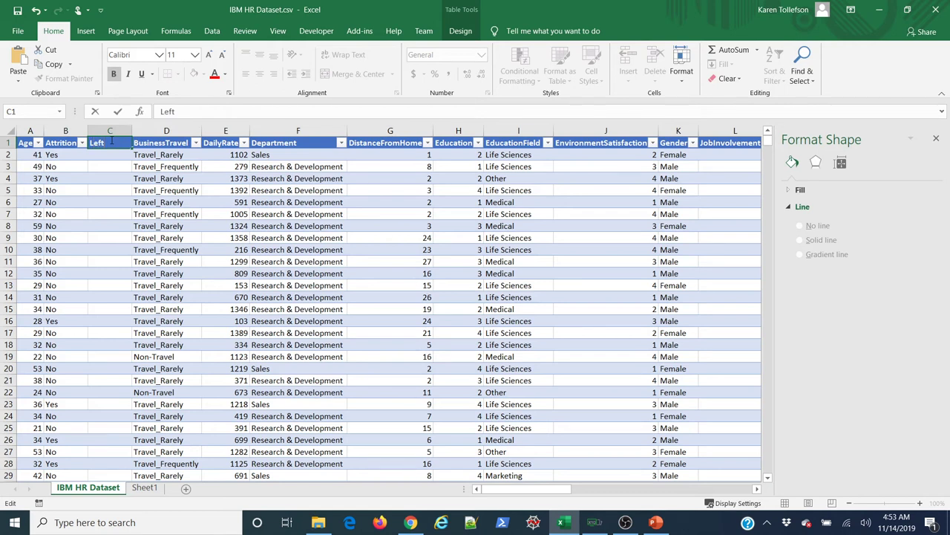
key("Return")
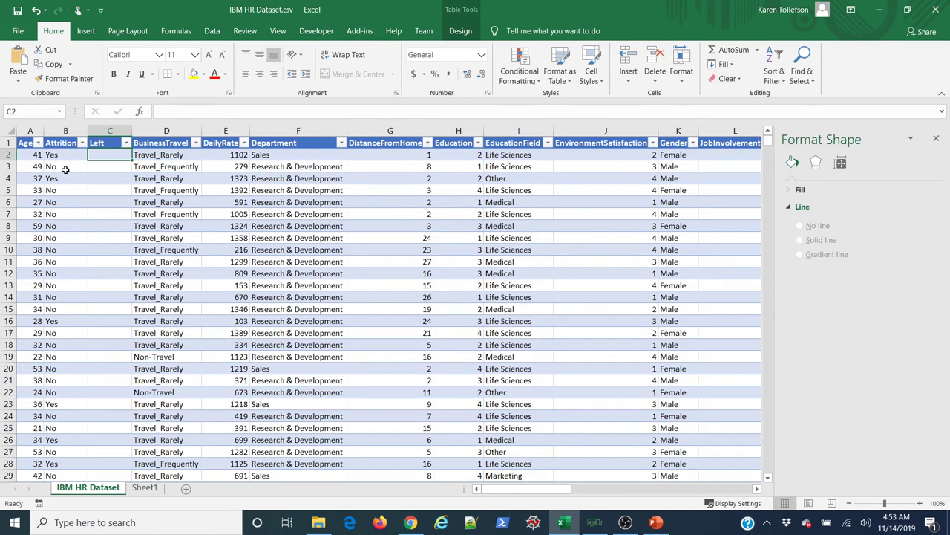
left_click(164, 113)
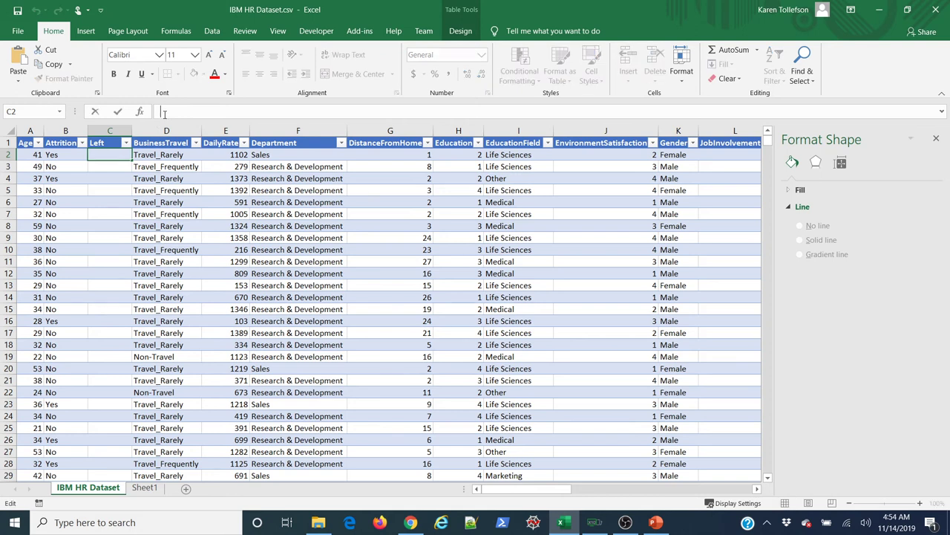
type("=")
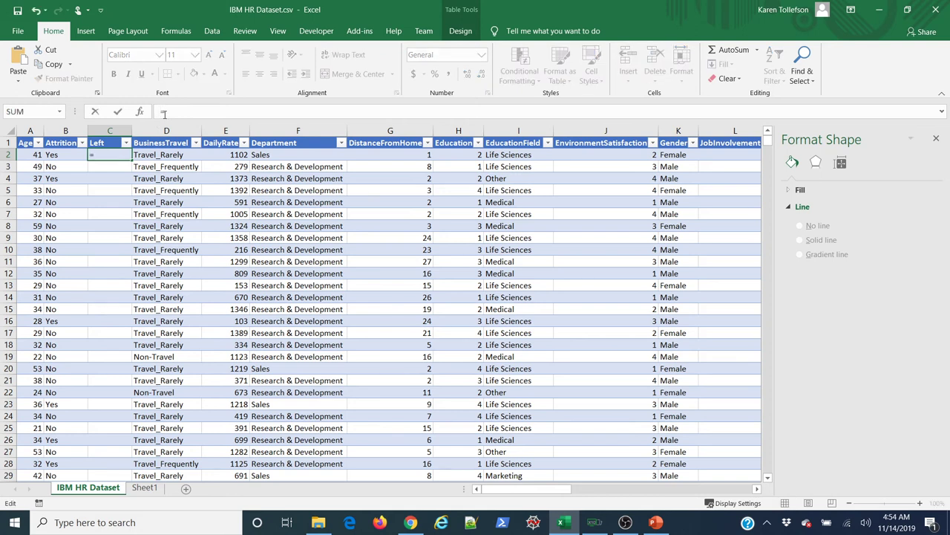
type("if")
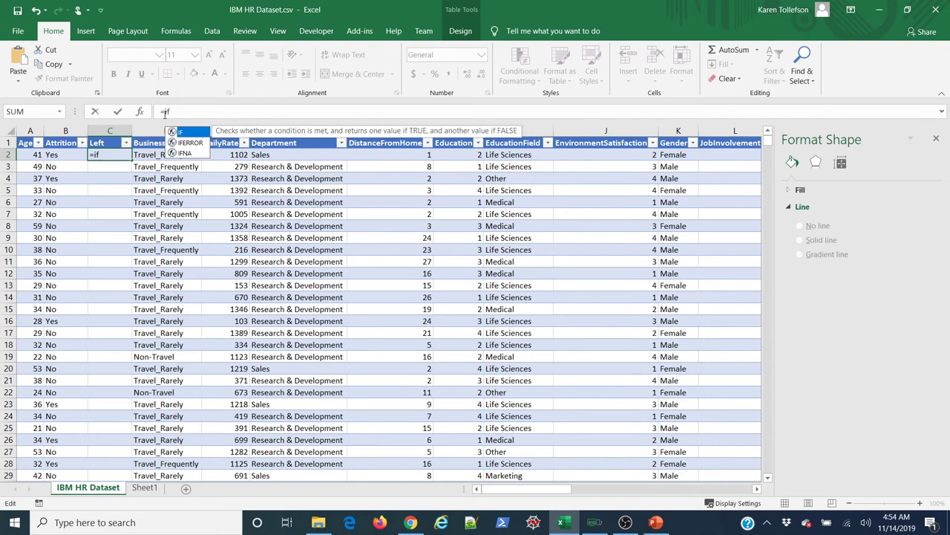
type("([@Attrition")
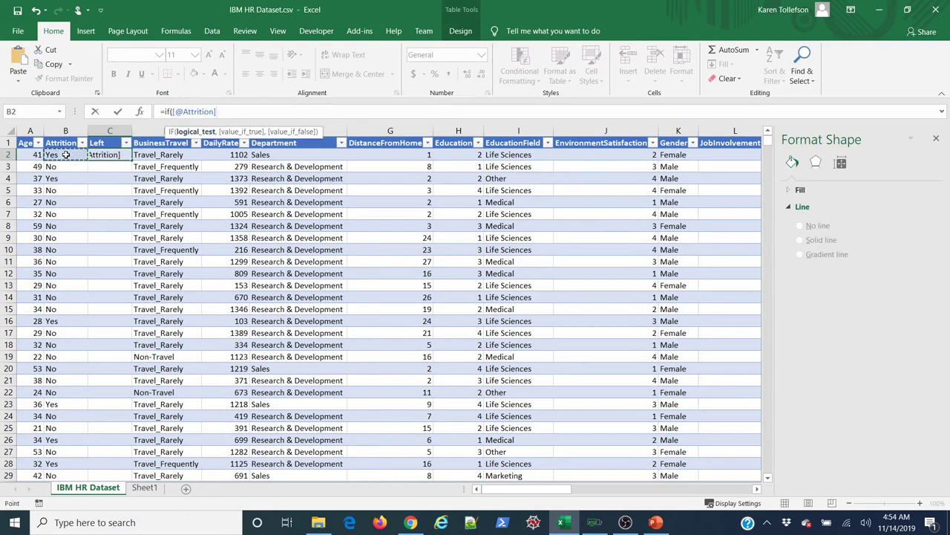
type("=\"Yes")
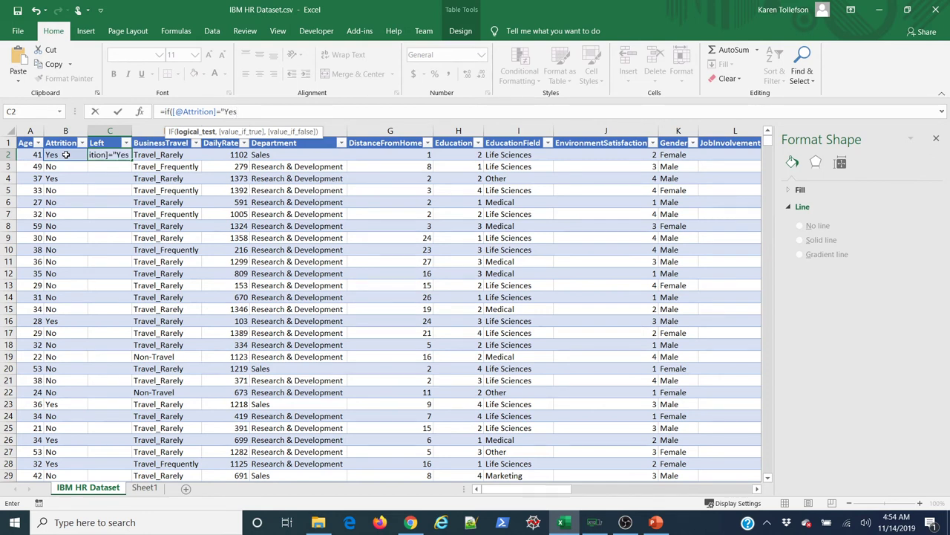
type("\",")
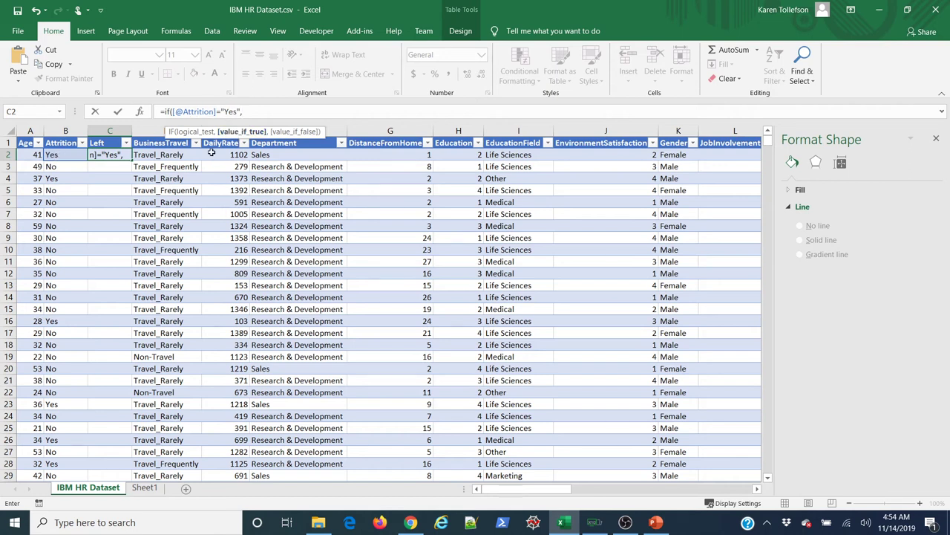
type("1,")
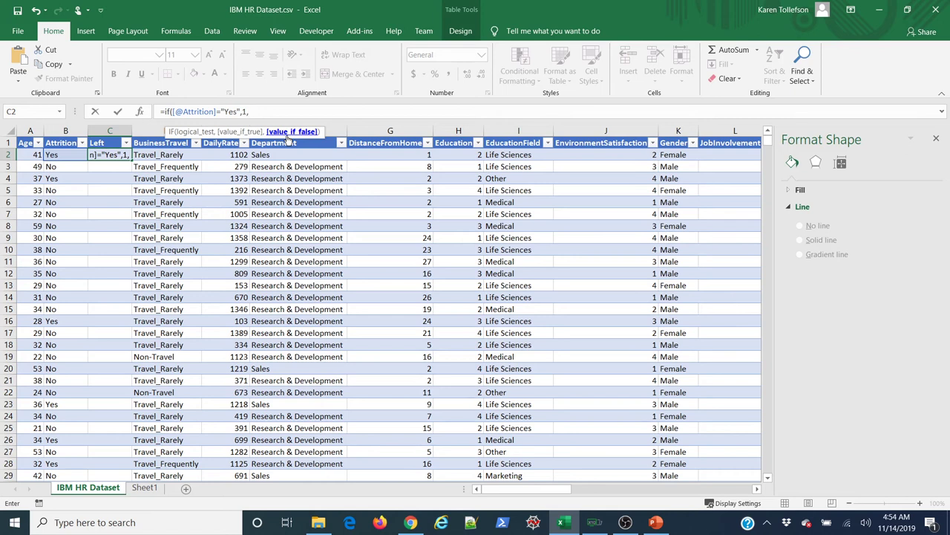
type("0")
key("Return")
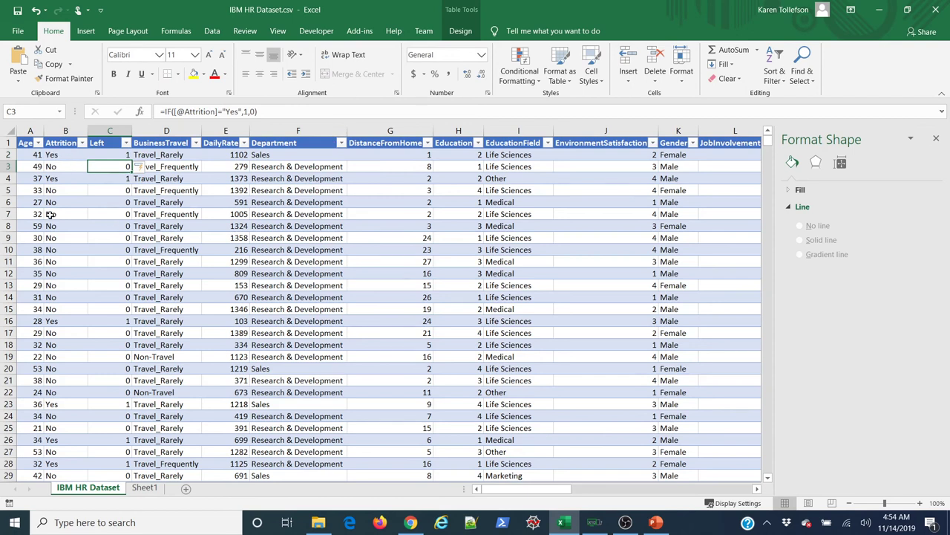
- Try deleting the Attrition column that the Left formulas refer to, and undo the deletion
right_click(55, 131)
left_click(92, 241)
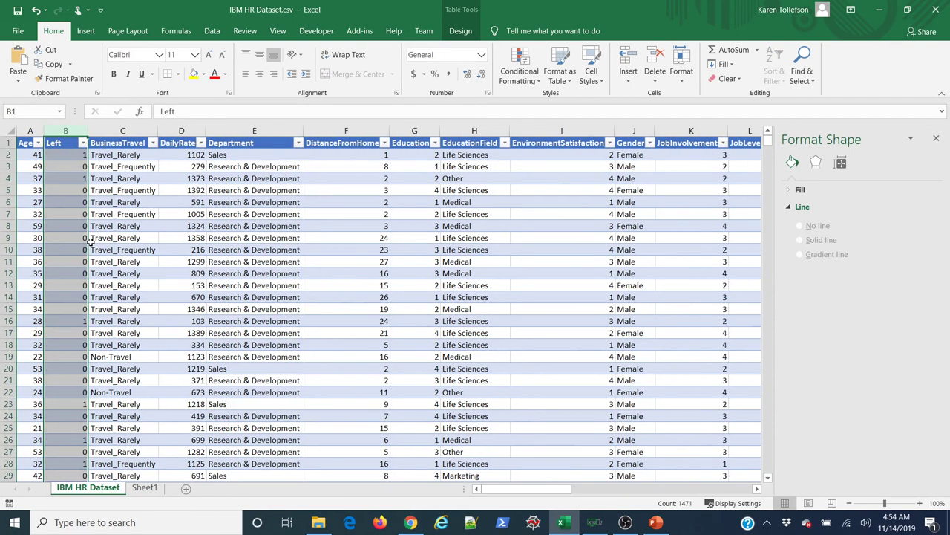
left_click(36, 12)
- Replace the formulas in the Left column with their values by copying and pasting them in place as values
left_click(108, 154)
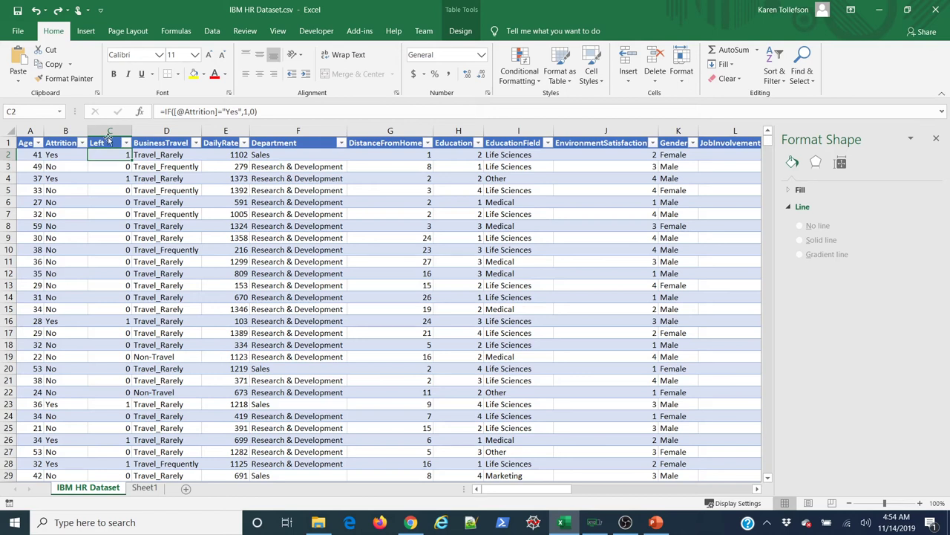
left_click(107, 141)
right_click(106, 160)
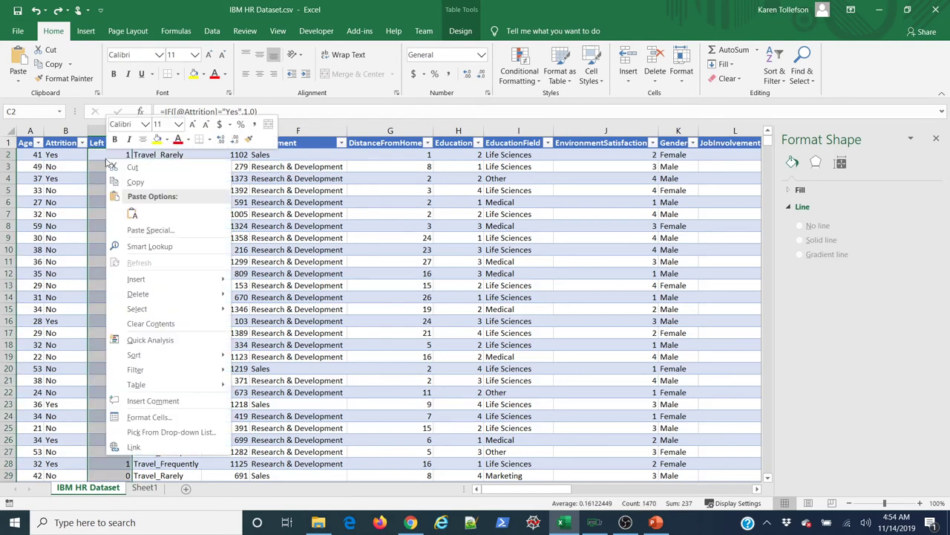
left_click(136, 182)
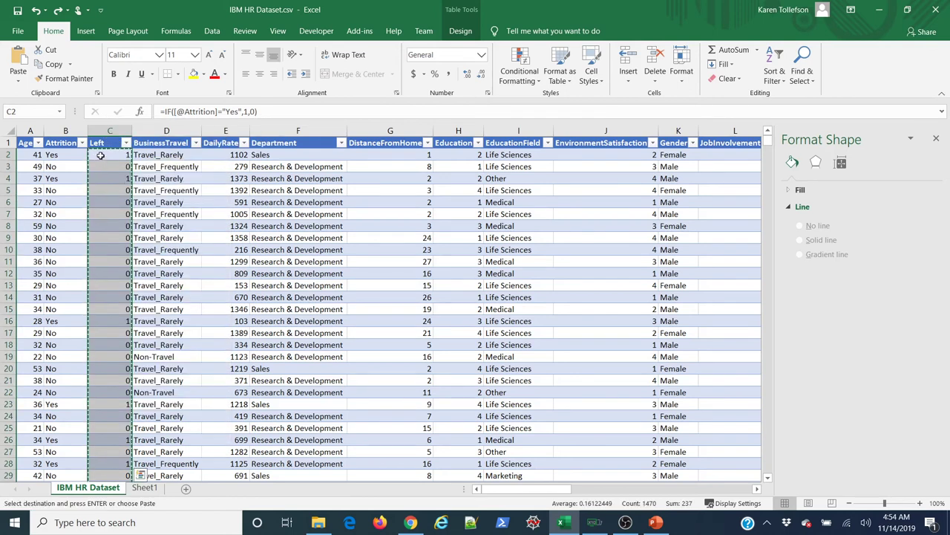
right_click(101, 154)
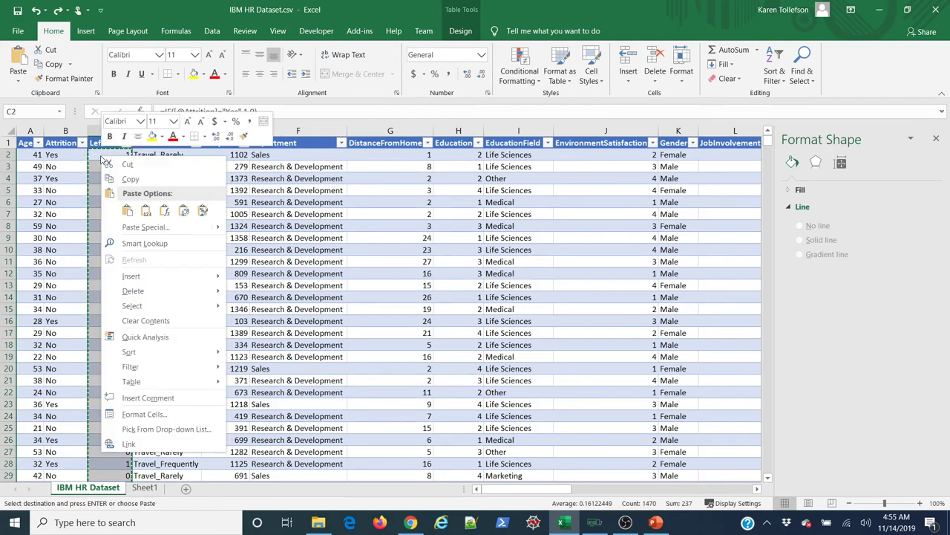
left_click(151, 213)
left_click(111, 180)
key("Escape")
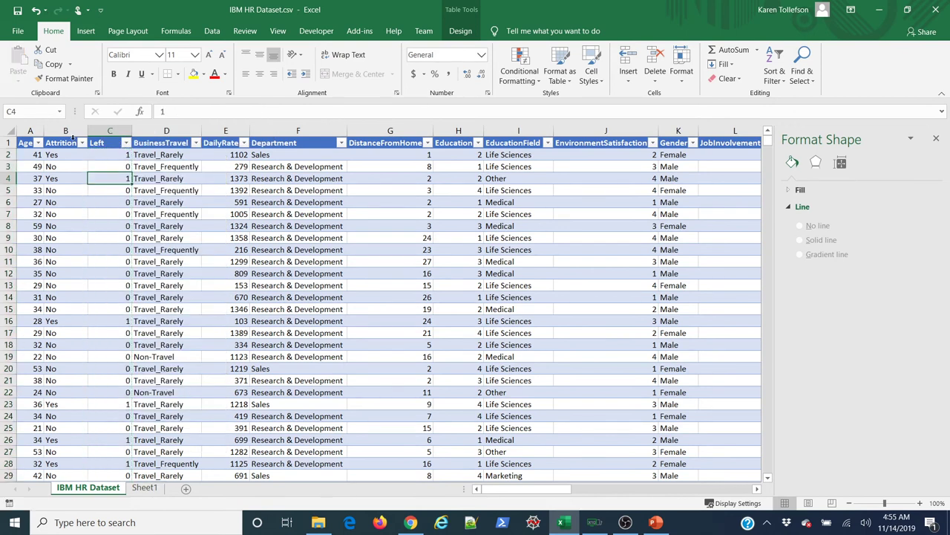
- Delete the Attrition column from the table and close the Format Shape pane
left_click(72, 133)
right_click(71, 135)
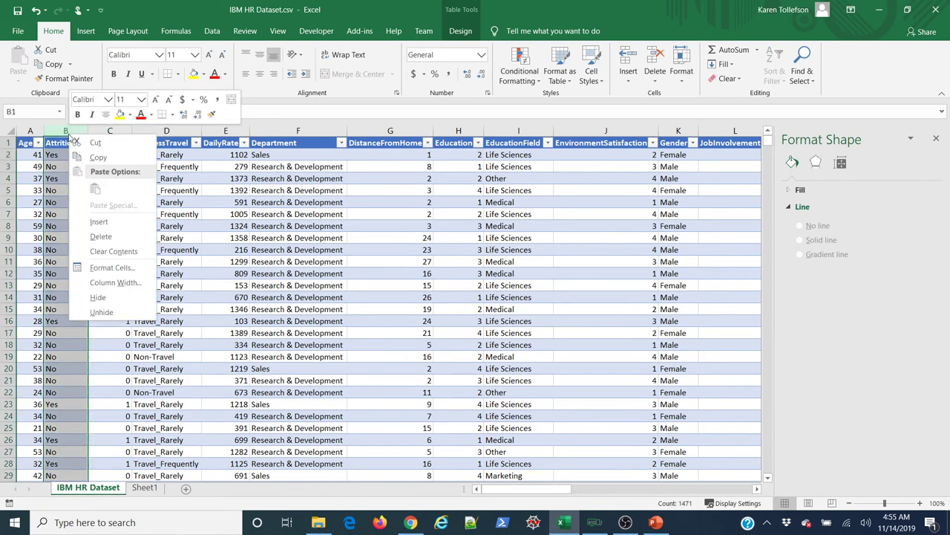
left_click(101, 237)
left_click(123, 190)
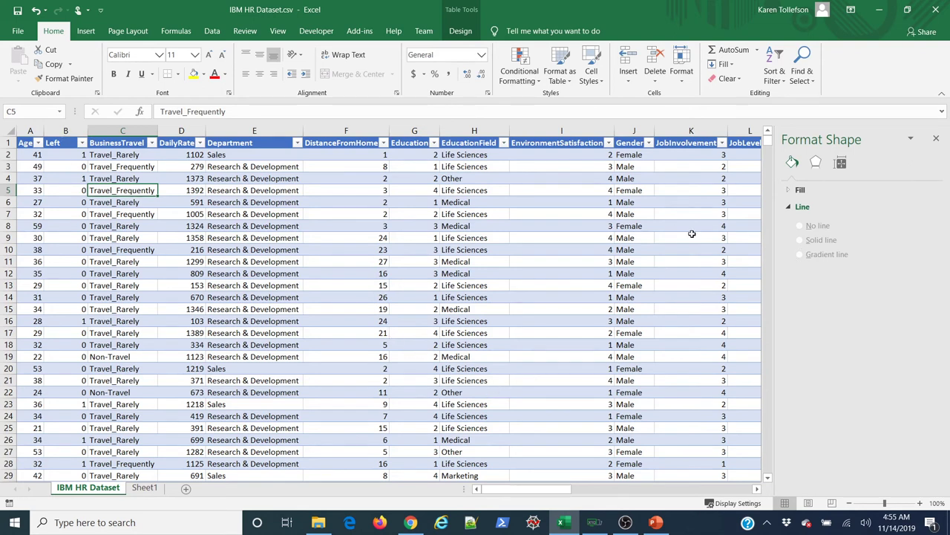
left_click(937, 138)
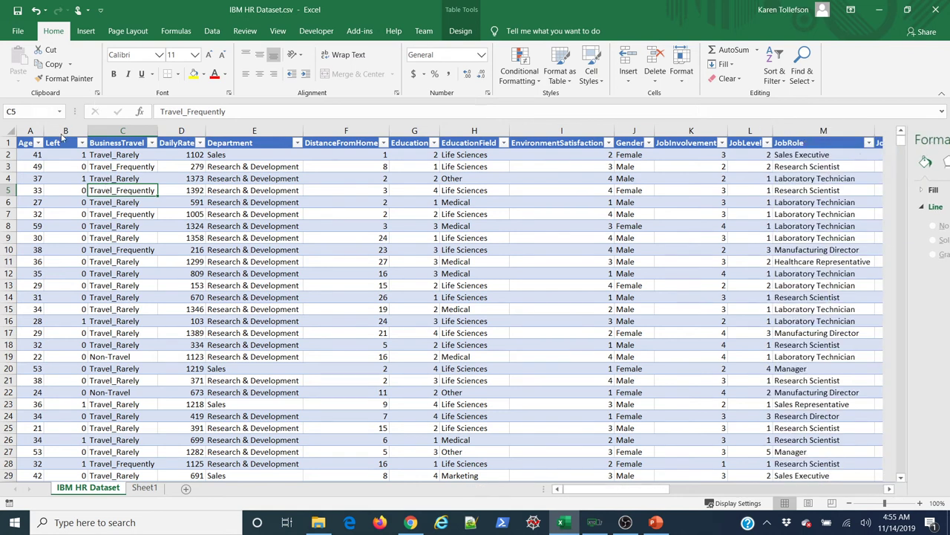
left_click(65, 130)
right_click(65, 131)
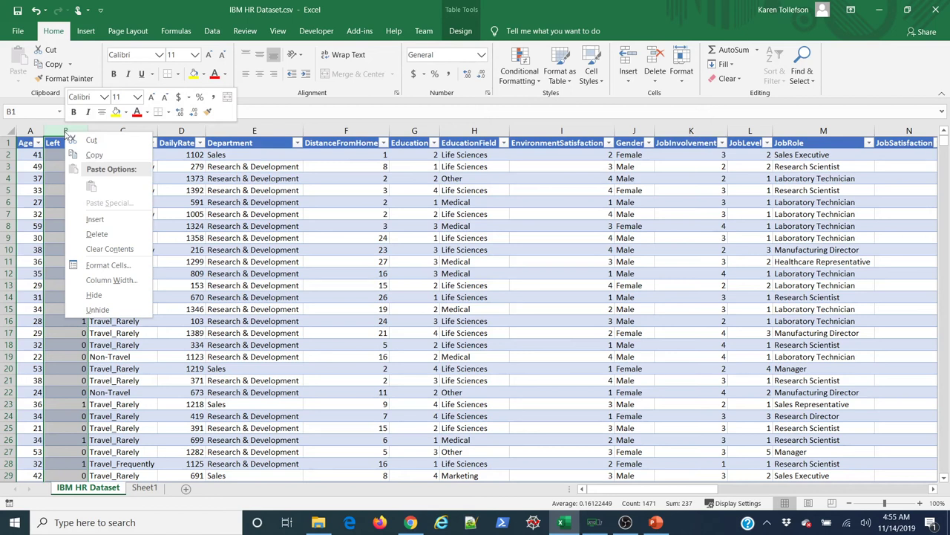
left_click(75, 139)
left_click_drag(644, 494, 854, 492)
right_click(477, 147)
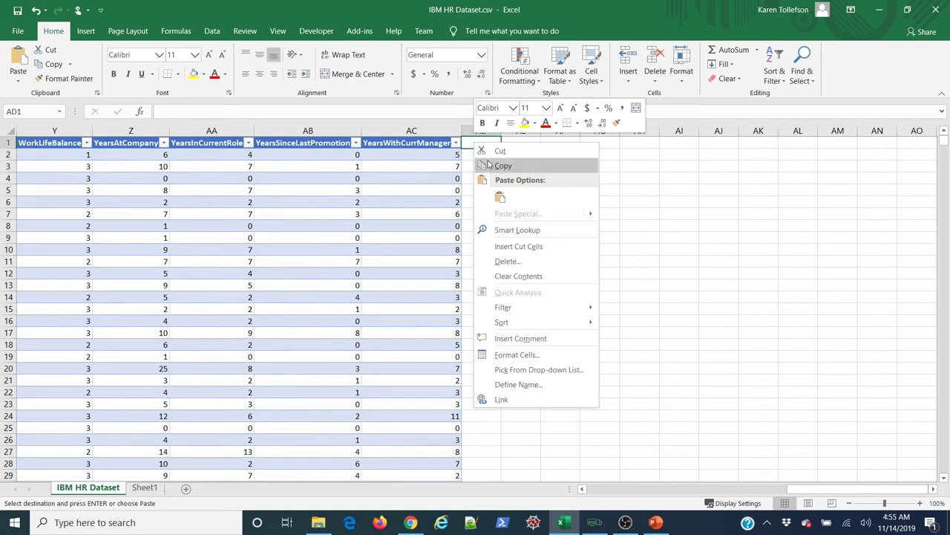
key("Escape")
left_click_drag(846, 490, 644, 490)
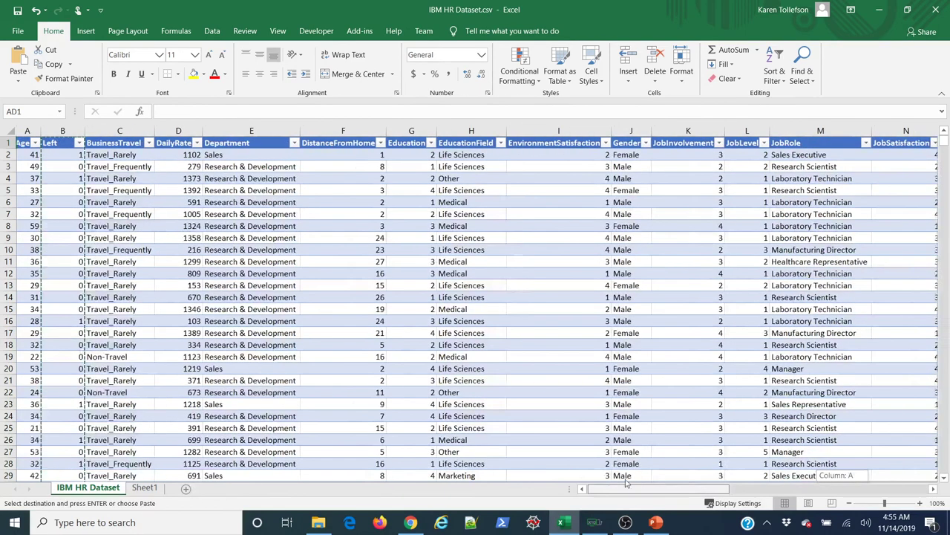
left_click(119, 191)
- Copy the Left column's header and data, and paste them at AD1 directly after the YearsWithCurrManager column
left_click(50, 145)
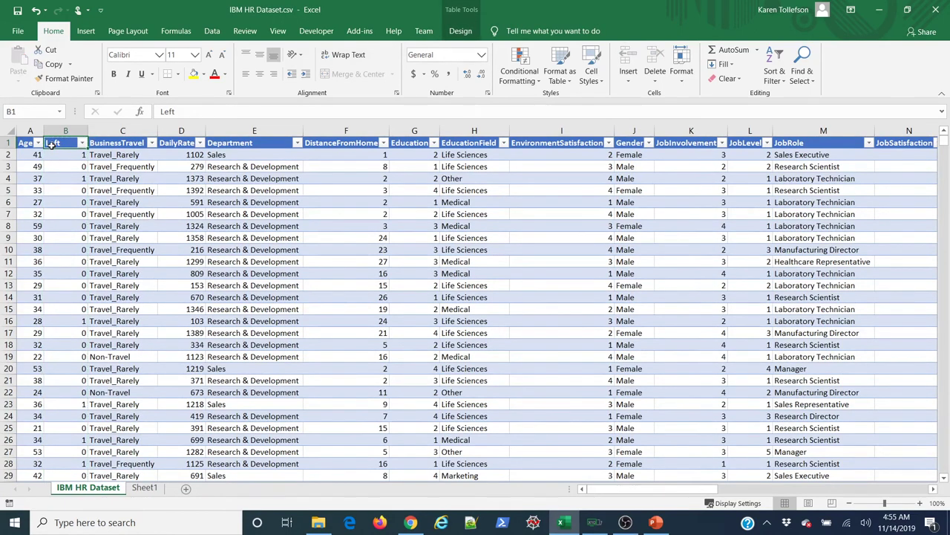
key("ctrl+shift+Down")
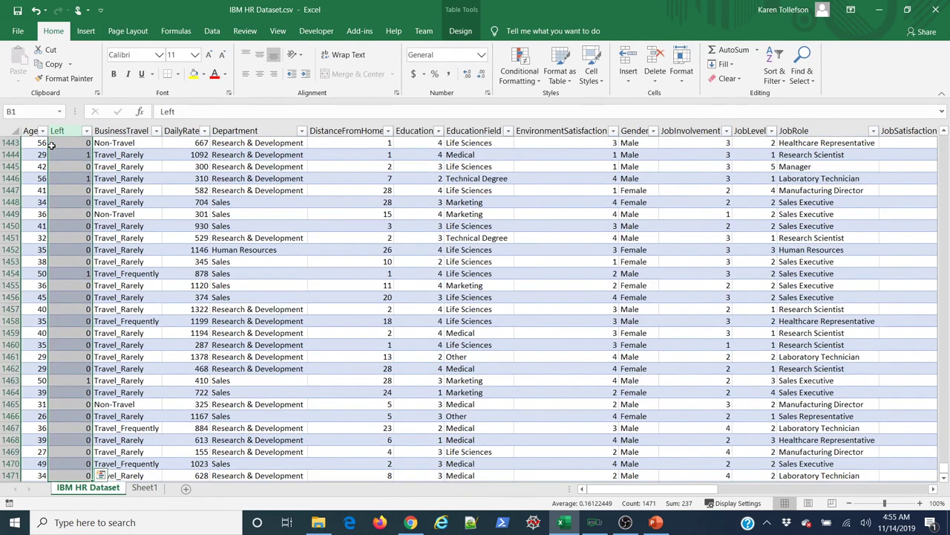
key("ctrl+c")
left_click_drag(705, 490, 876, 513)
left_click(479, 253)
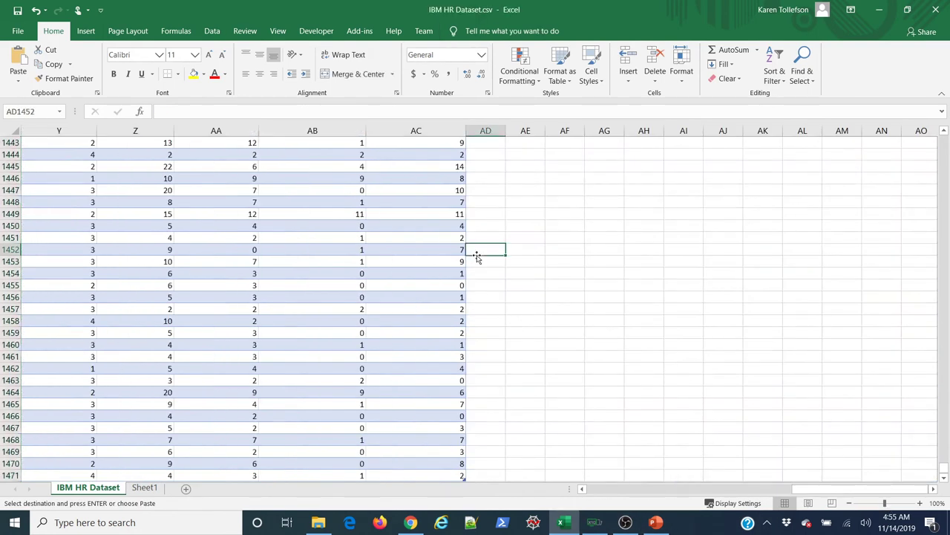
key("ctrl+Up")
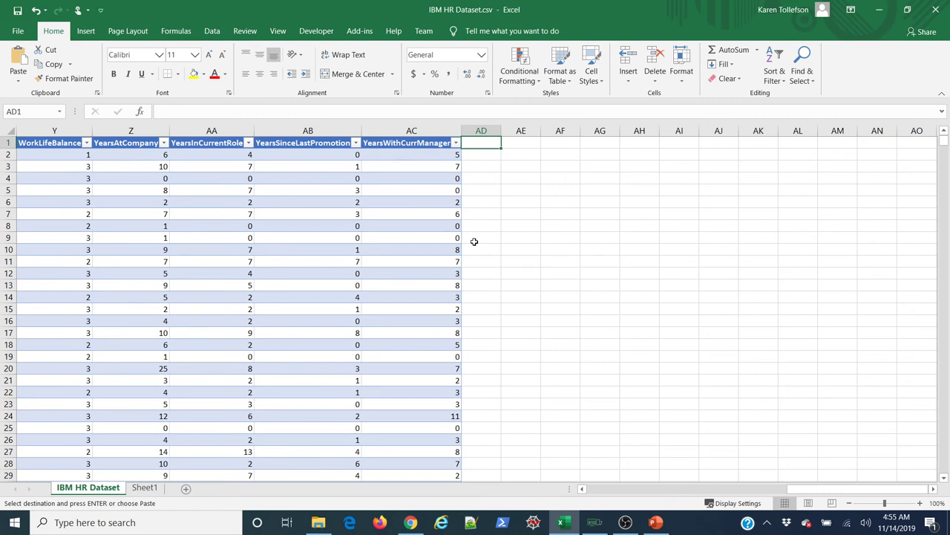
key("ctrl+v")
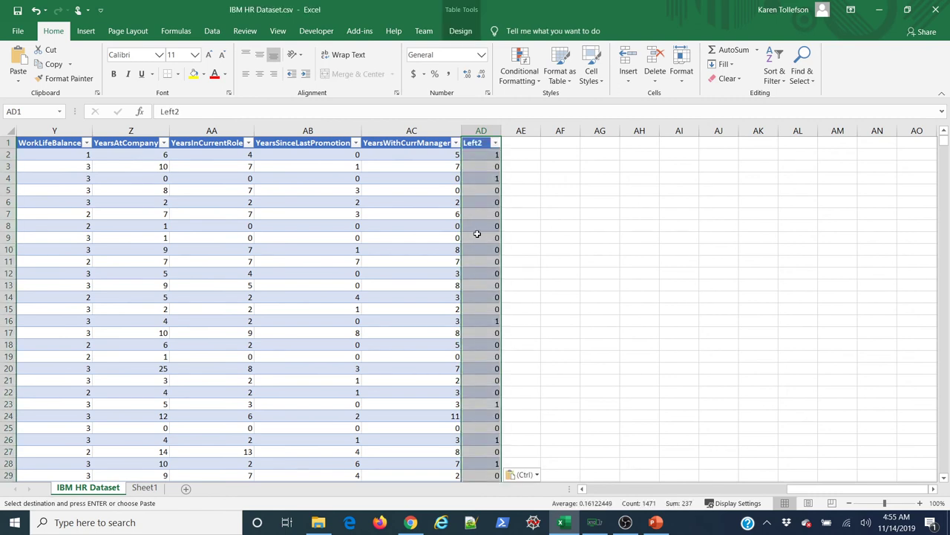
- Delete the original Left column B next to Age, keeping the copy at the end of the table
left_click(444, 212)
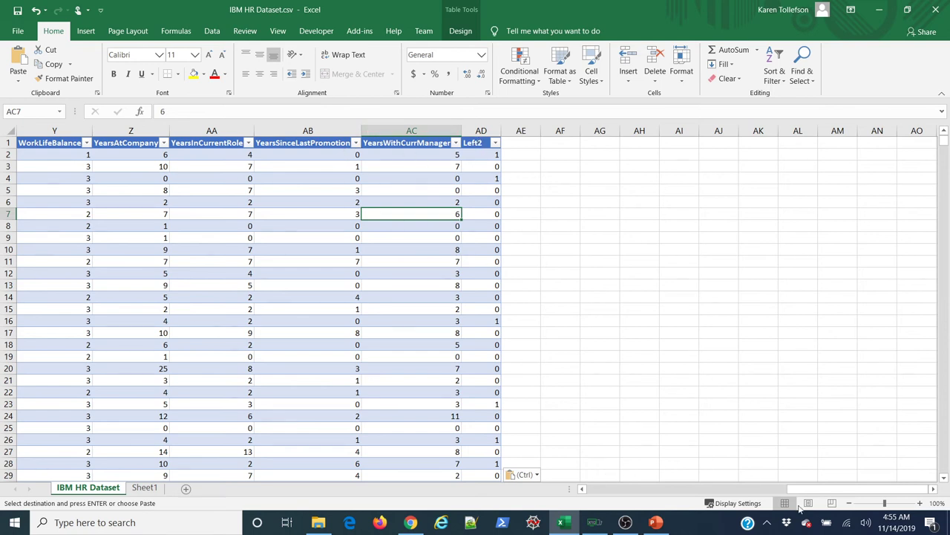
left_click_drag(809, 490, 594, 489)
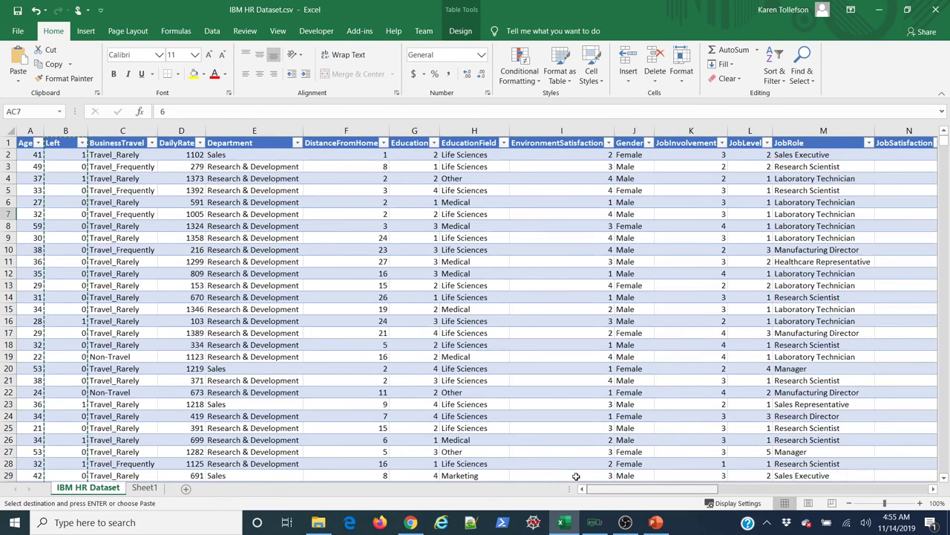
right_click(69, 135)
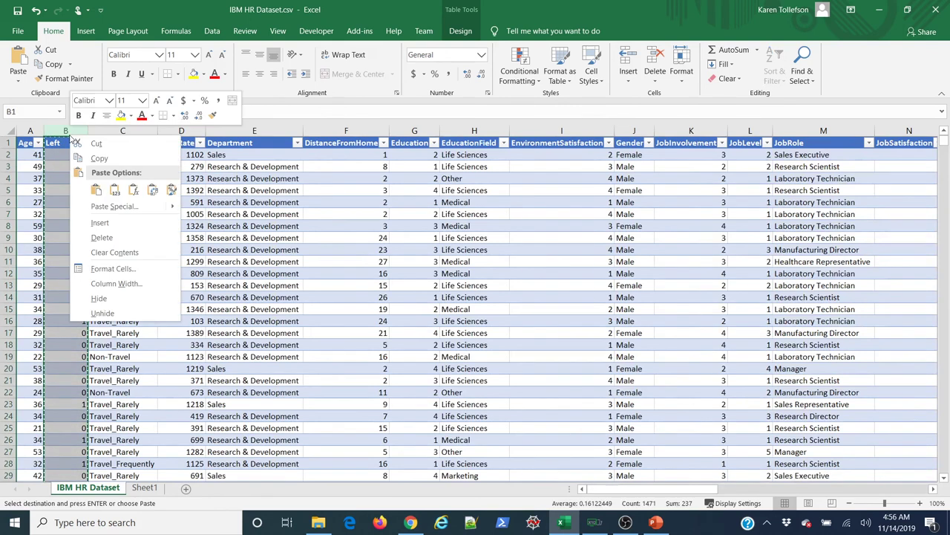
left_click(101, 238)
left_click(101, 238)
- Rename the Left2 header at the end of the table to Left
left_click_drag(610, 493, 776, 491)
left_click(650, 143)
double_click(664, 142)
key("BackSpace")
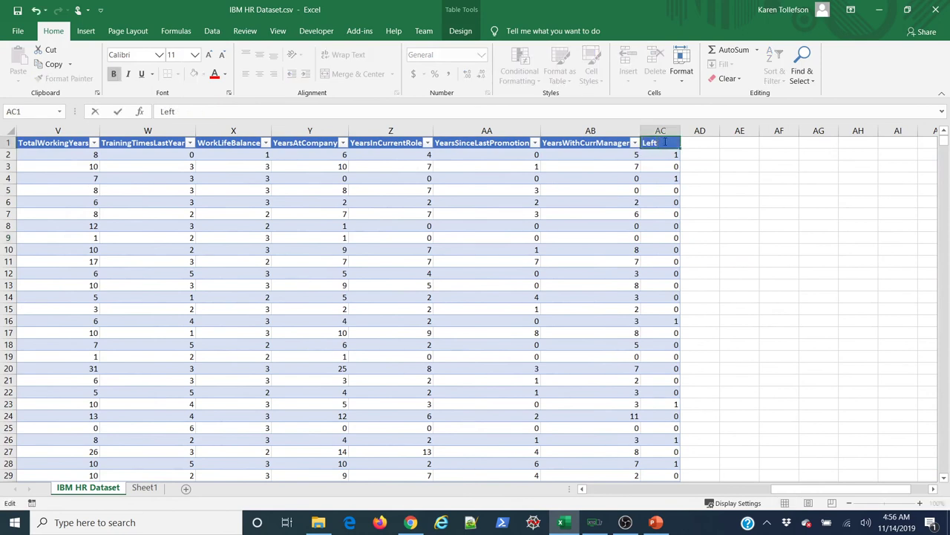
key("Return")
- Insert an empty table column between BusinessTravel and DailyRate
left_click_drag(806, 488, 616, 489)
left_click(197, 237)
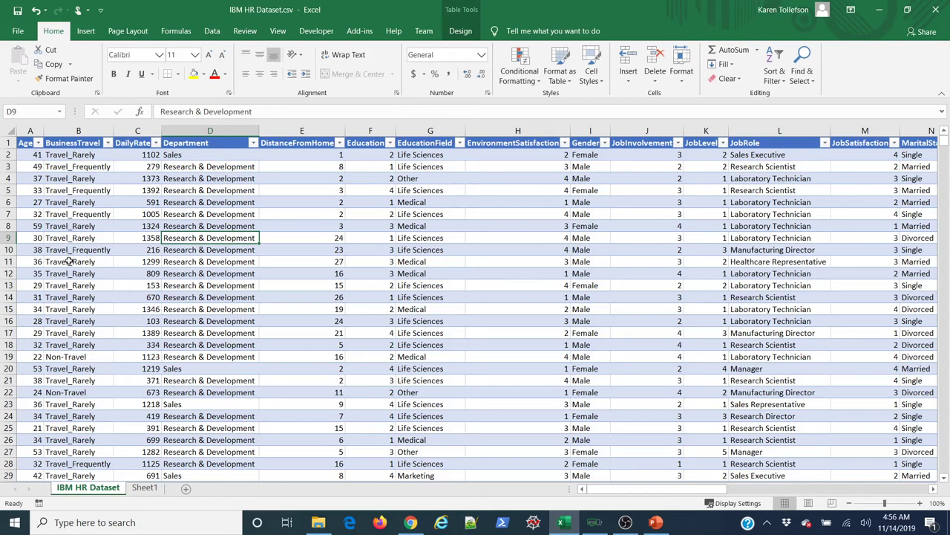
left_click(137, 142)
right_click(149, 138)
left_click(171, 218)
left_click(122, 201)
- Name the new column BusinessTravel_numeric and fit its width to the header
double_click(126, 142)
double_click(131, 142)
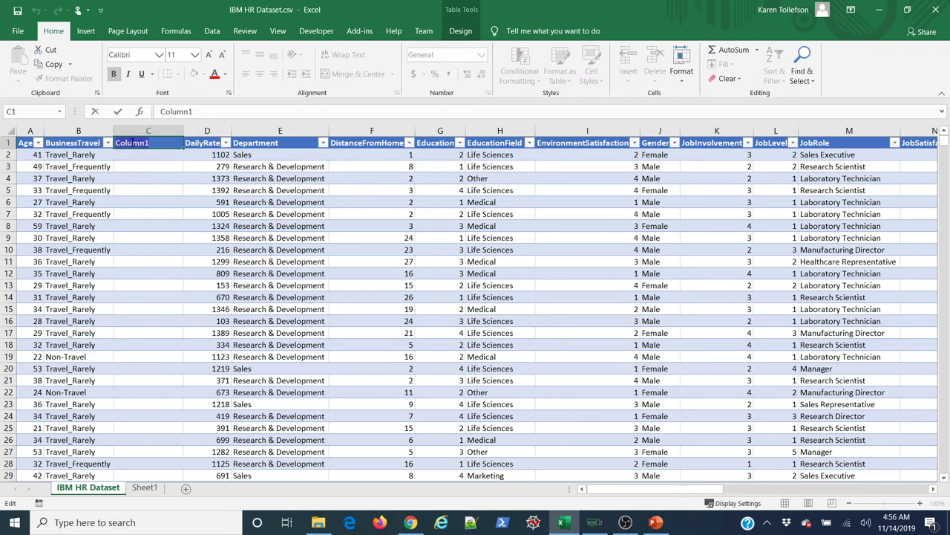
type("Business")
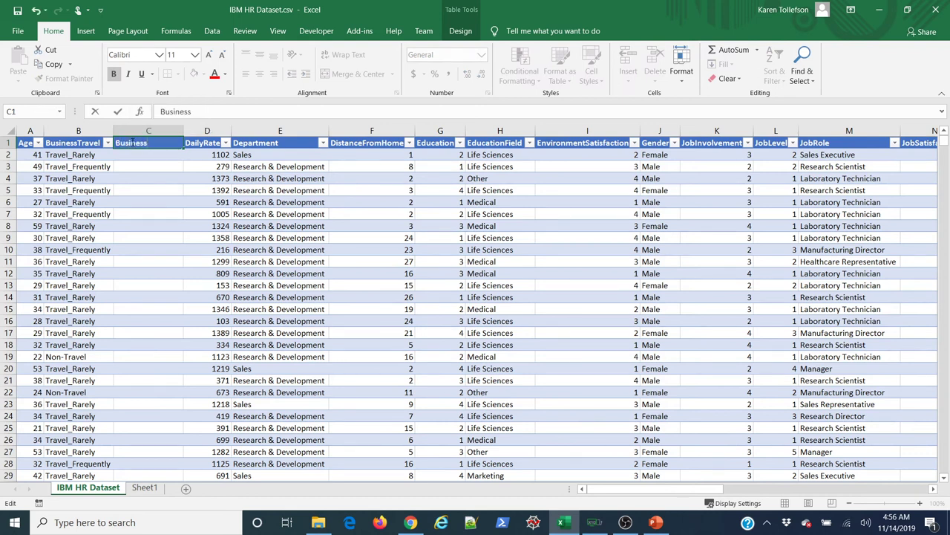
type("Travel_numeric")
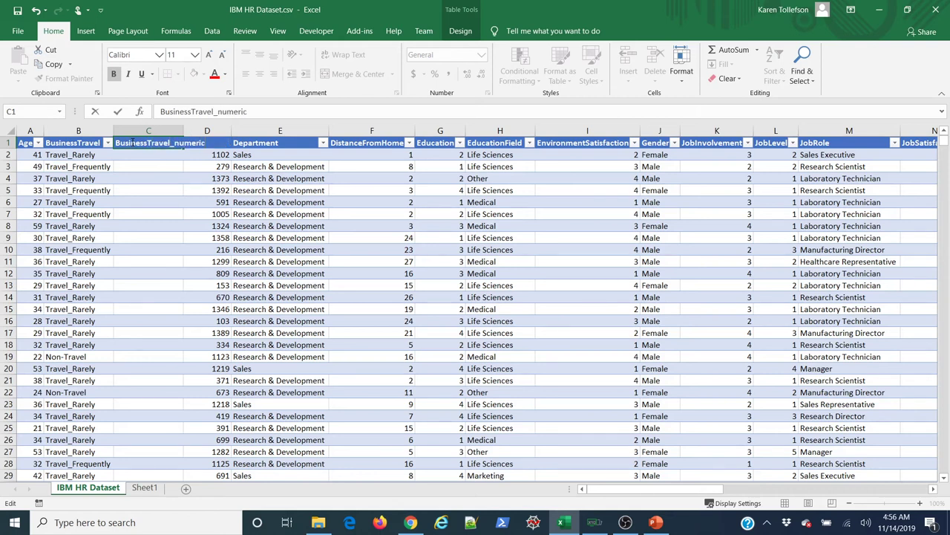
key("Return")
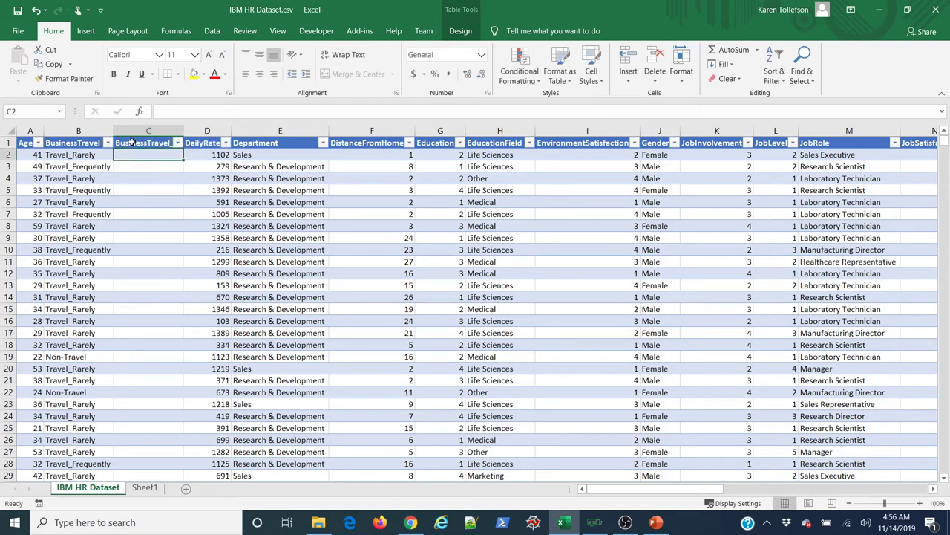
double_click(182, 131)
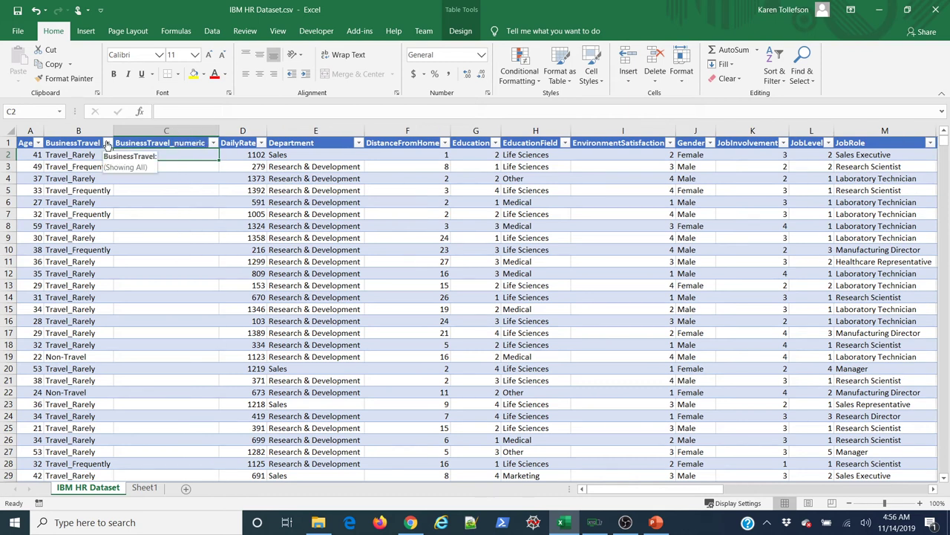
- Examine the distinct categories in the BusinessTravel and Department columns without applying a filter
left_click(108, 142)
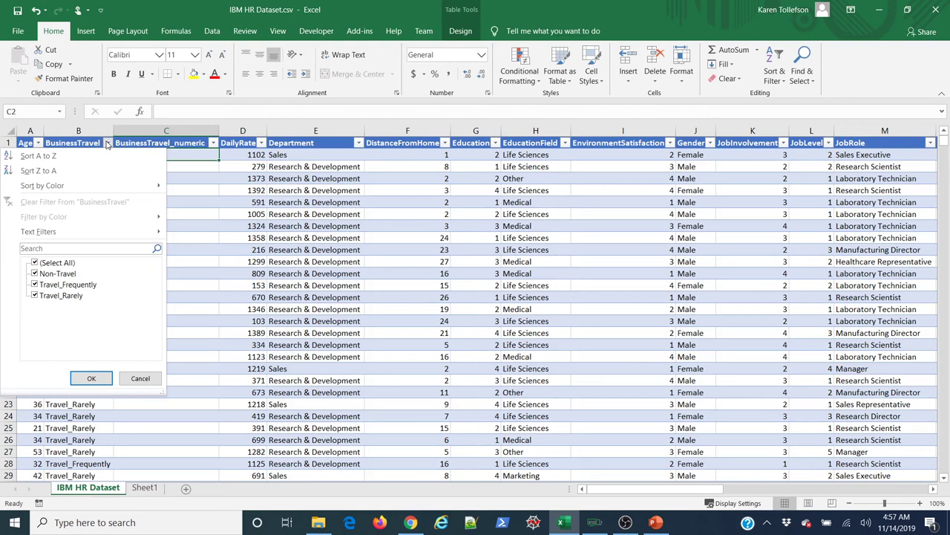
left_click(139, 379)
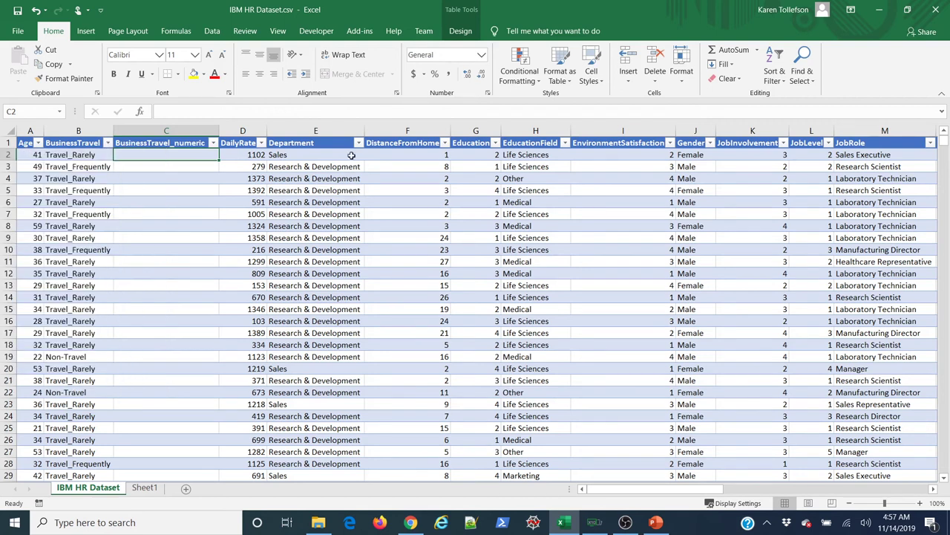
left_click_drag(319, 156, 319, 288)
left_click(314, 239)
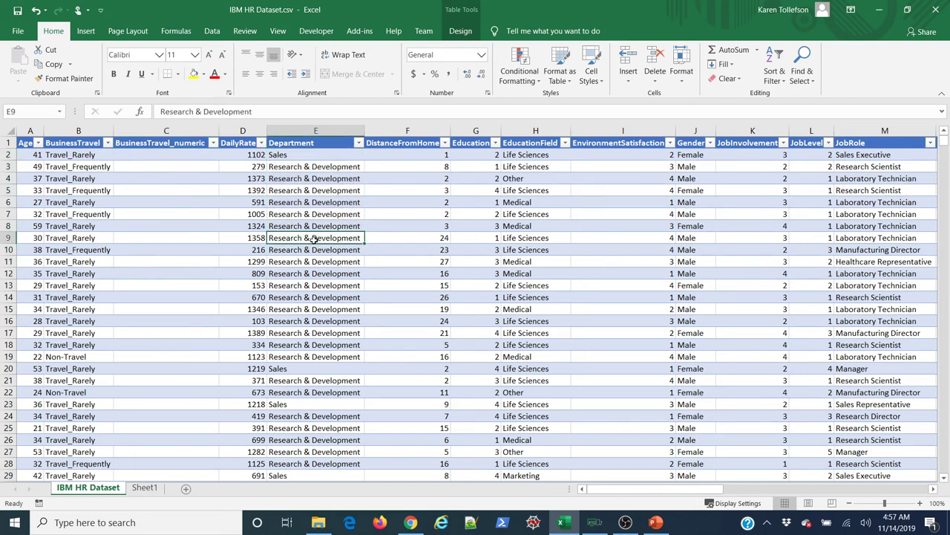
left_click(359, 142)
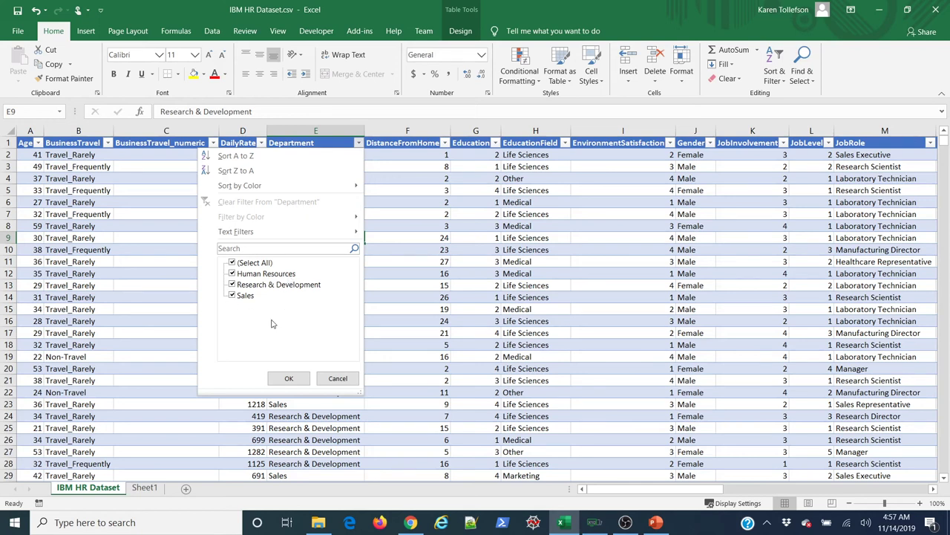
left_click(338, 378)
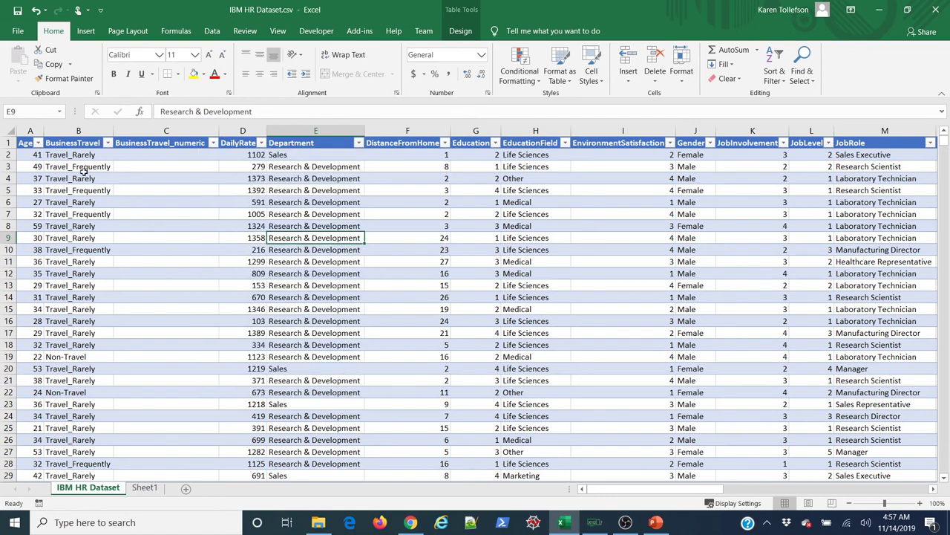
left_click(109, 143)
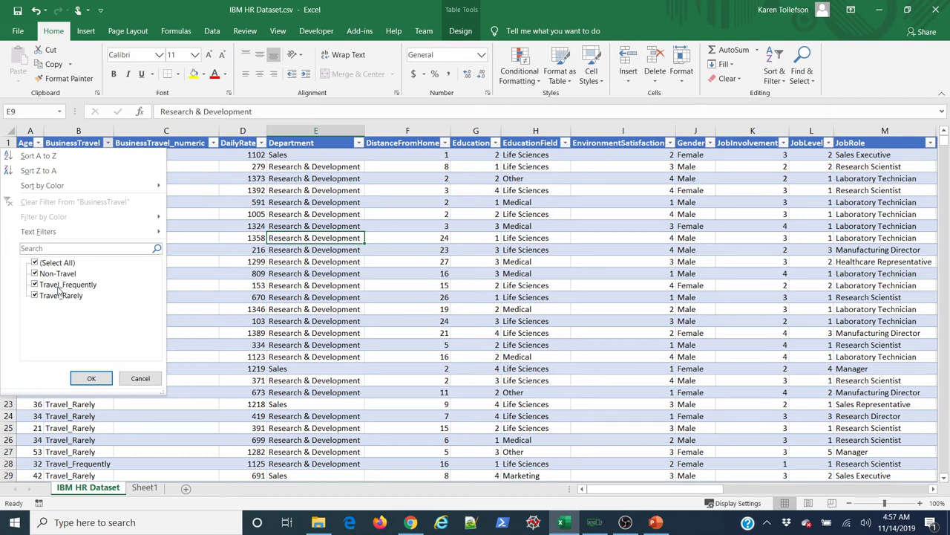
left_click(190, 217)
left_click(166, 154)
left_click(177, 111)
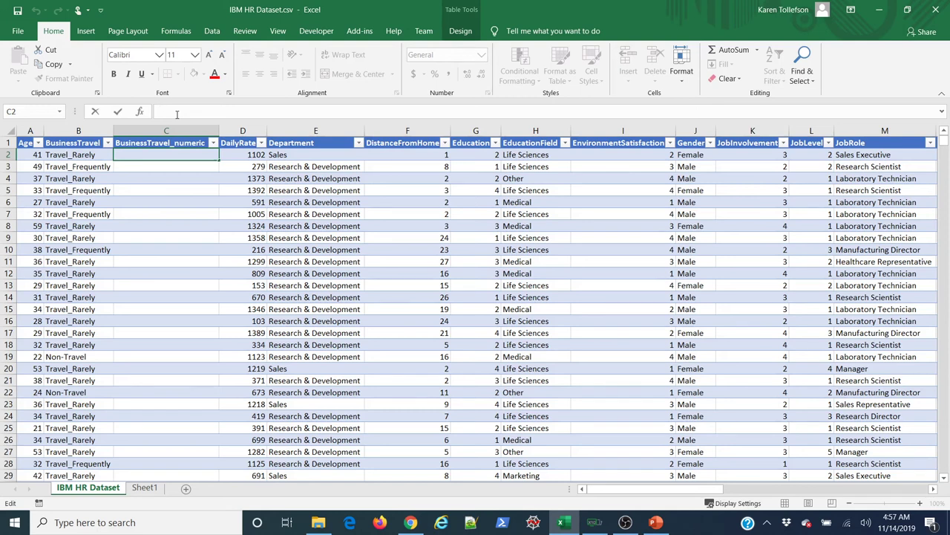
type("=if(")
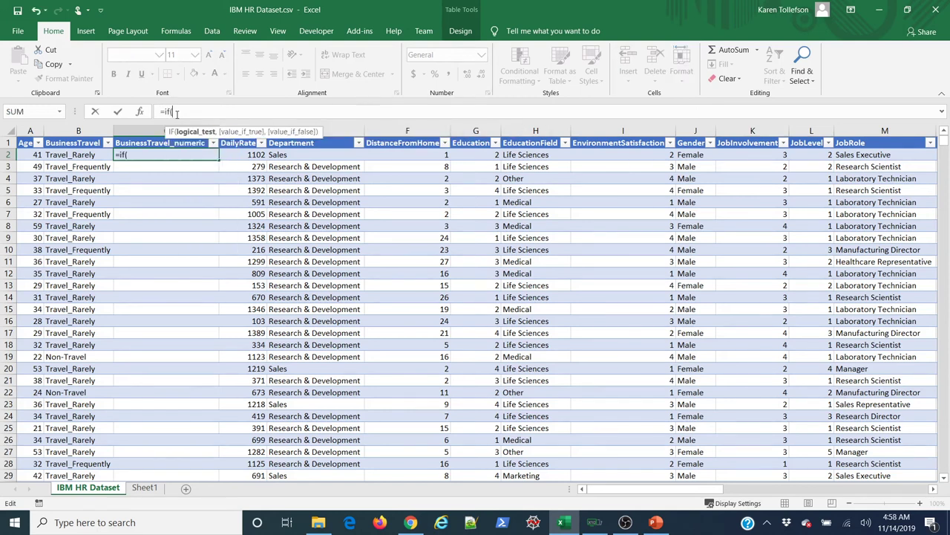
left_click(95, 158)
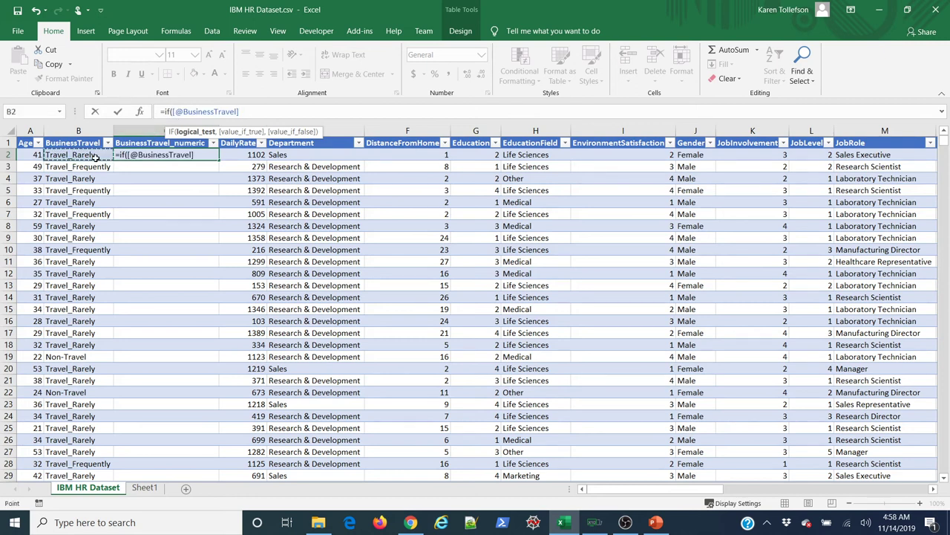
type("=\"Non-Trave")
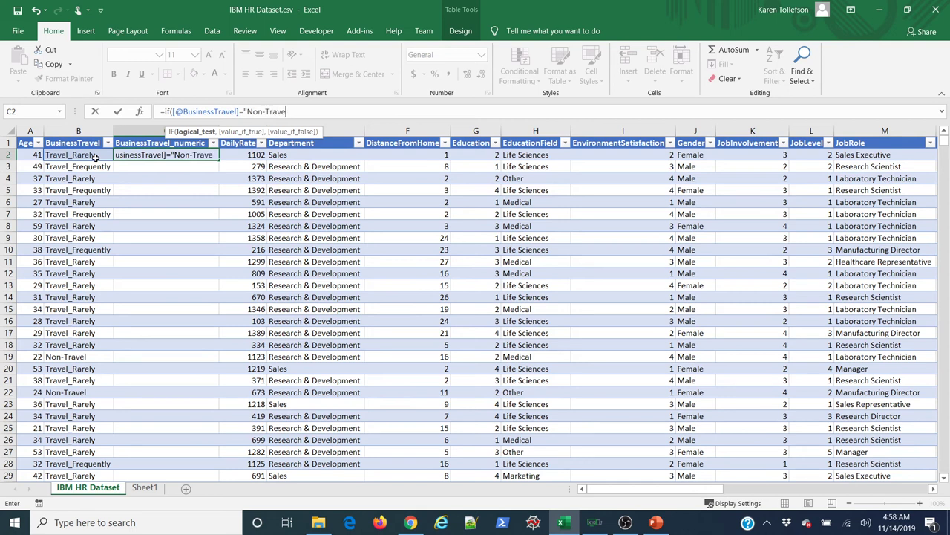
type("l\",")
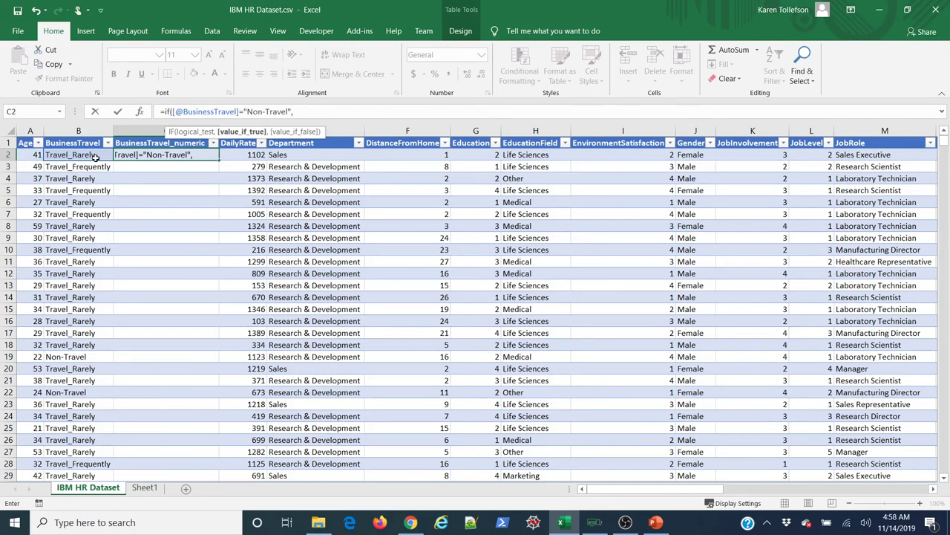
type("0,")
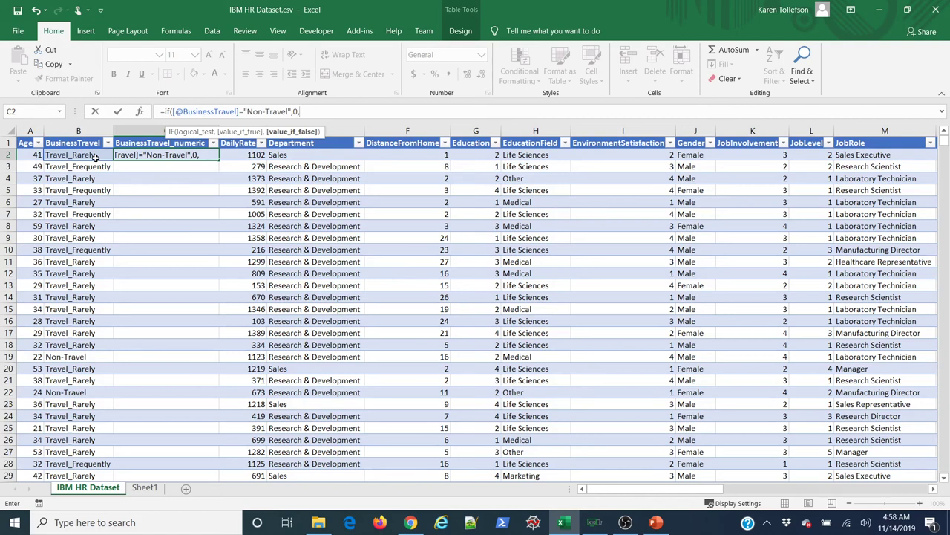
type("if(")
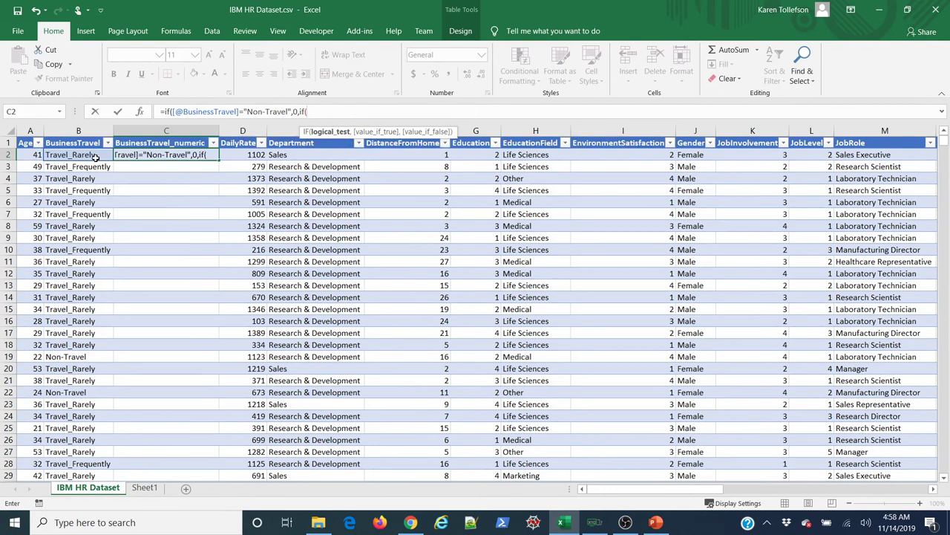
left_click(89, 155)
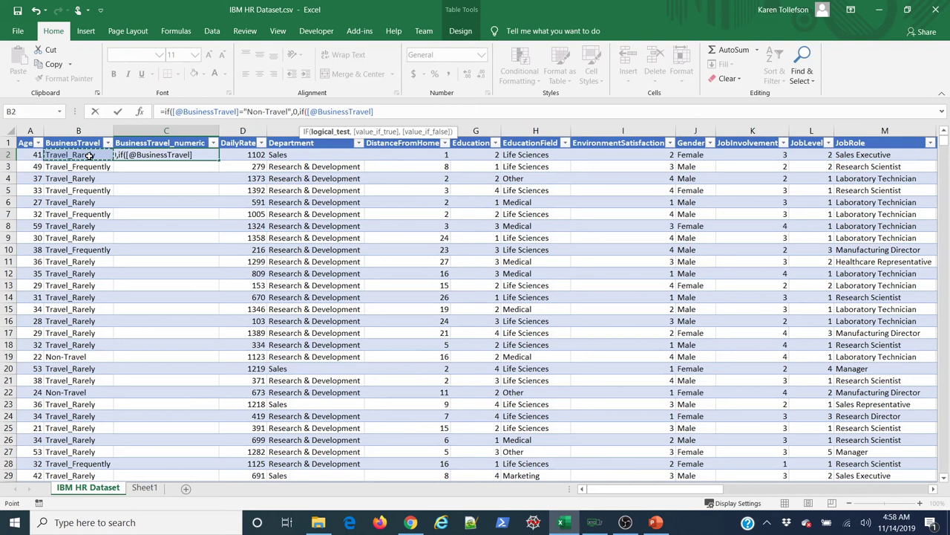
type("=\"Travel")
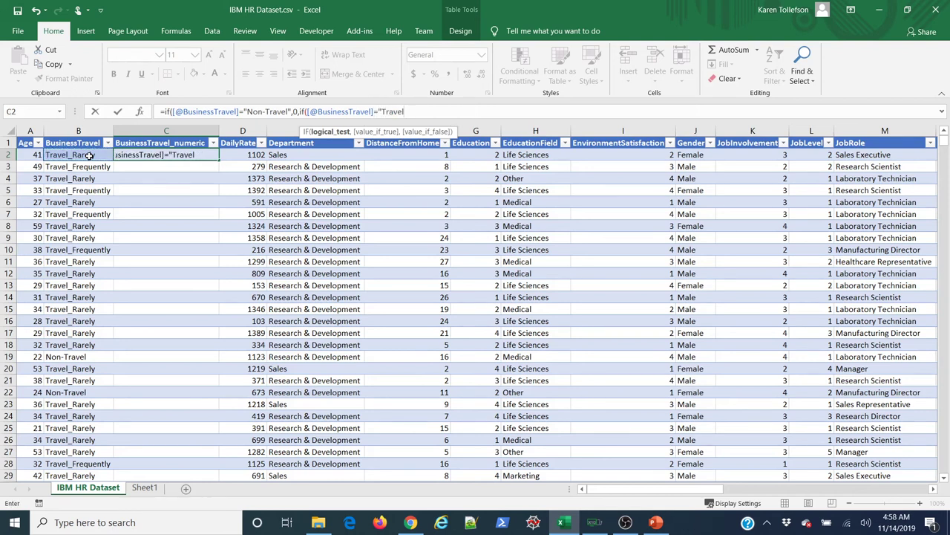
type("_Rarely")
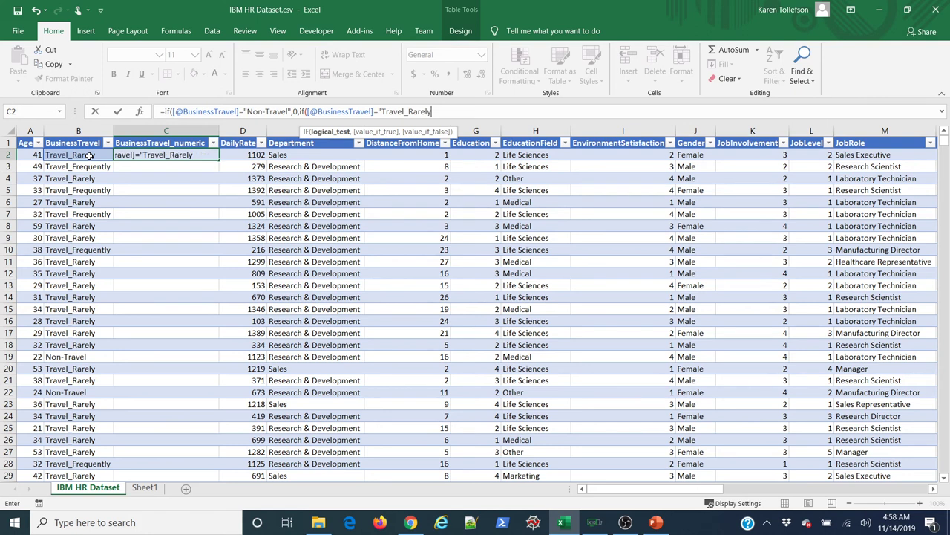
type("\",1,")
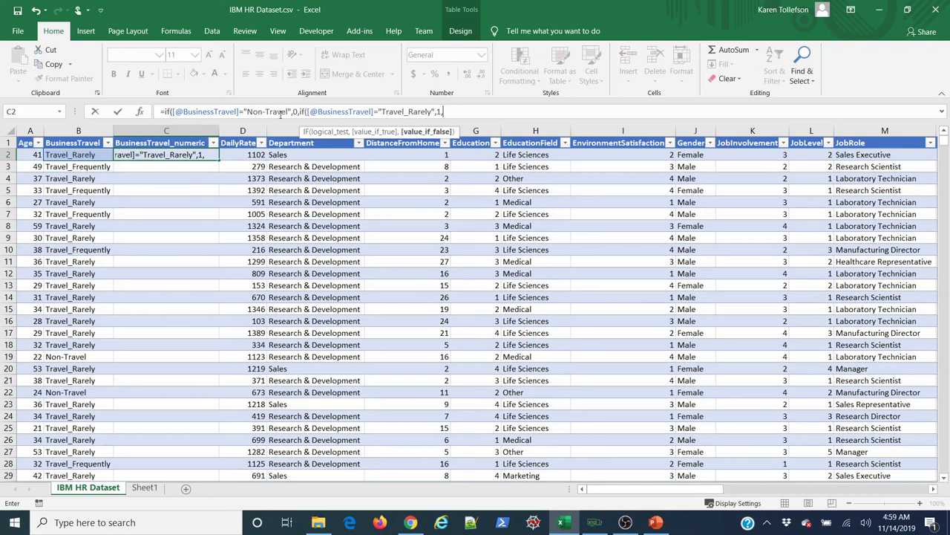
type("2))")
key("Return")
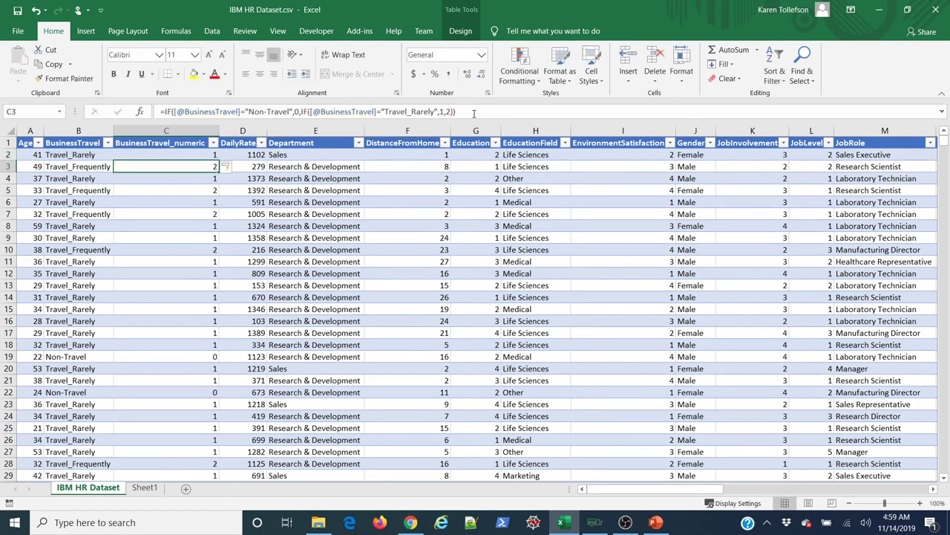
- Replace the formulas in the BusinessTravel_numeric column with their values by copying and pasting them in place as values
left_click(165, 155)
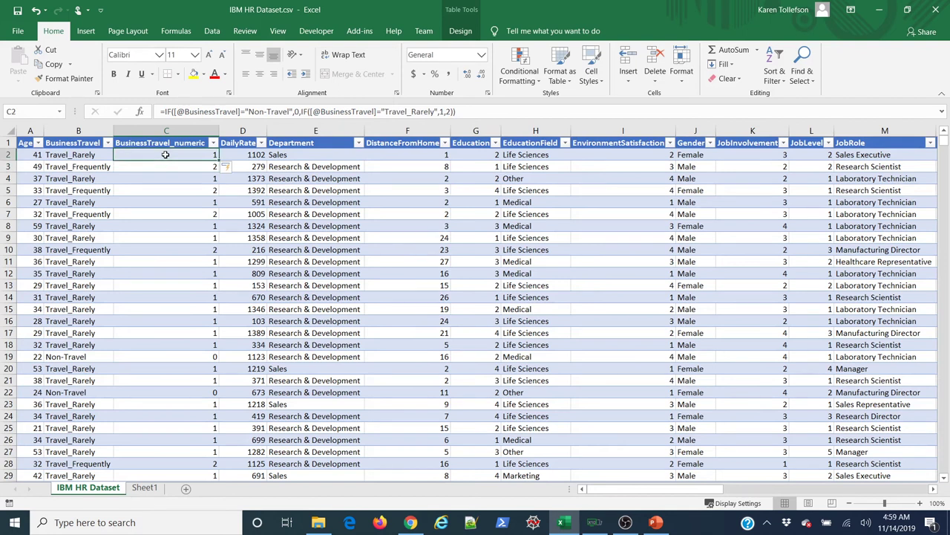
key("ctrl+shift+Down")
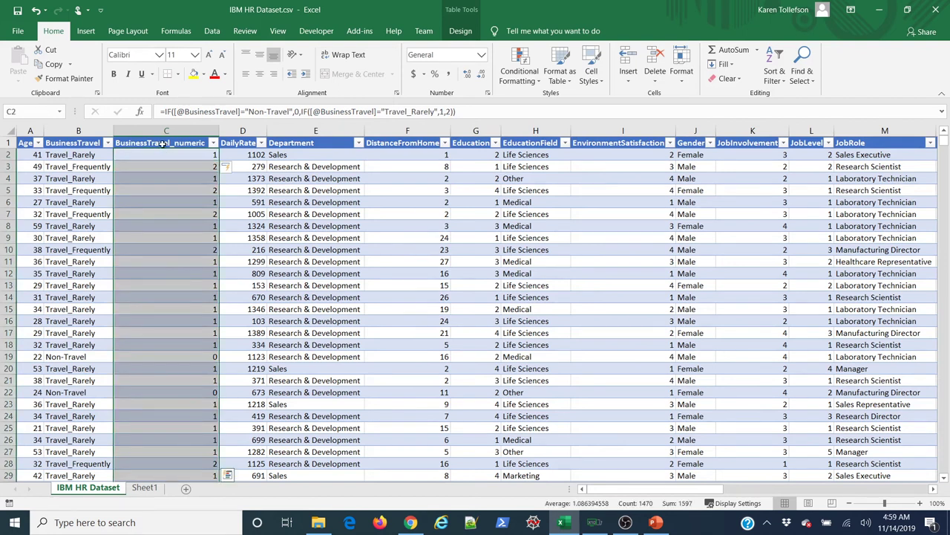
right_click(165, 165)
left_click(192, 182)
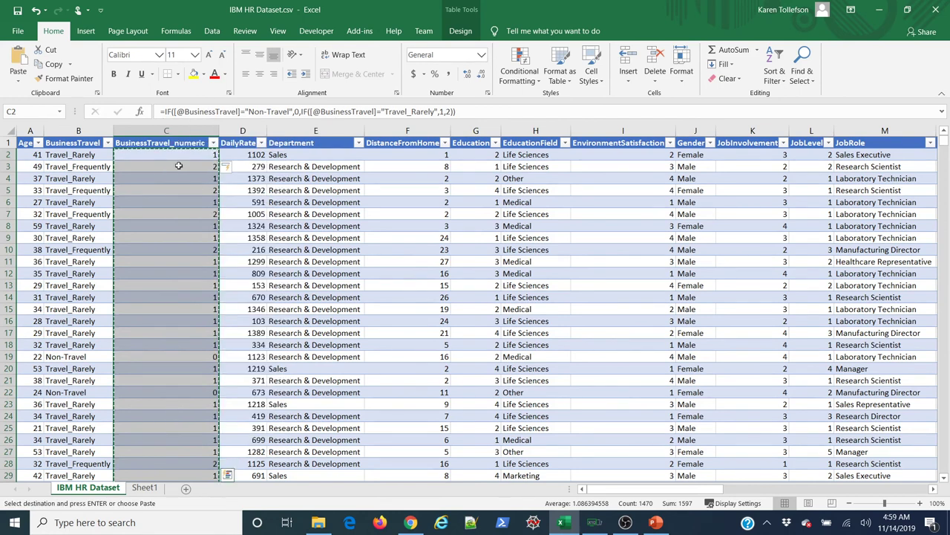
right_click(174, 156)
left_click(218, 208)
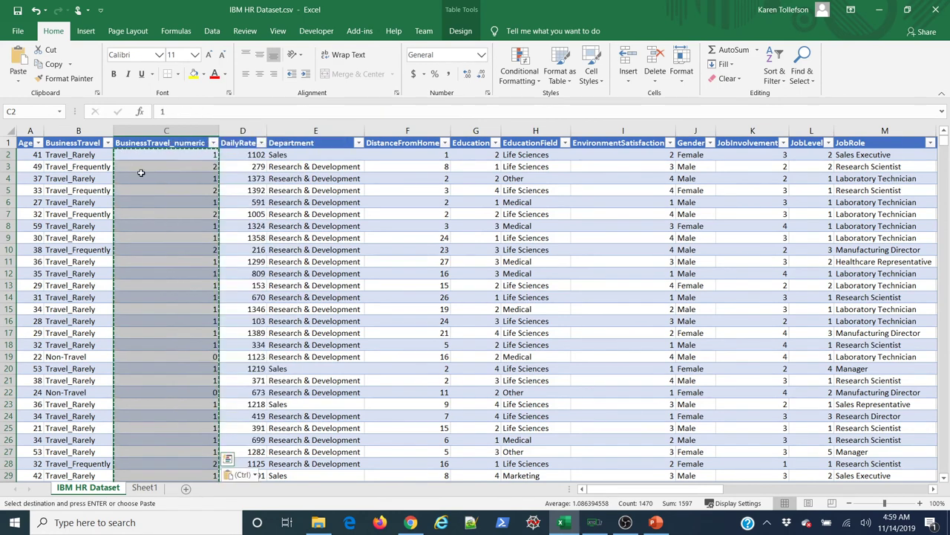
key("Escape")
- Delete the original text column BusinessTravel from the table
right_click(95, 135)
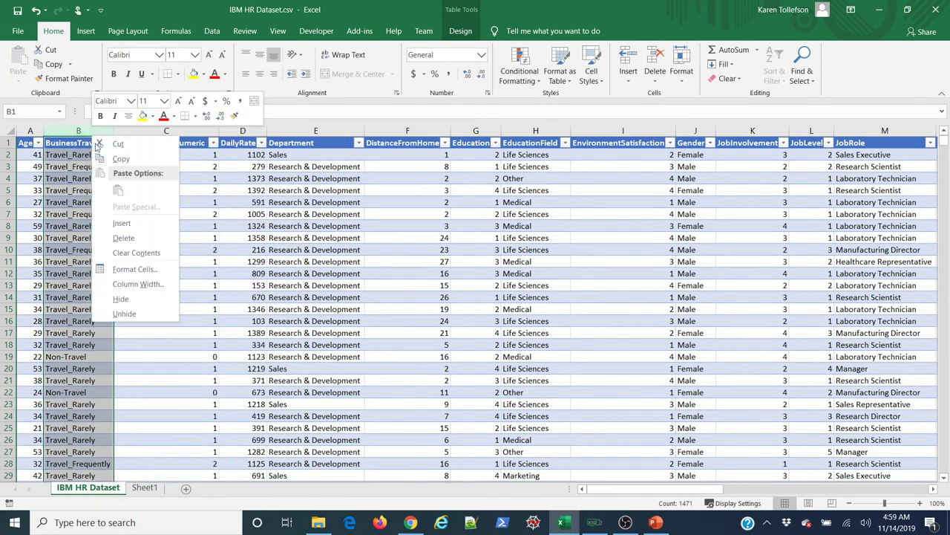
left_click(124, 238)
left_click(137, 236)
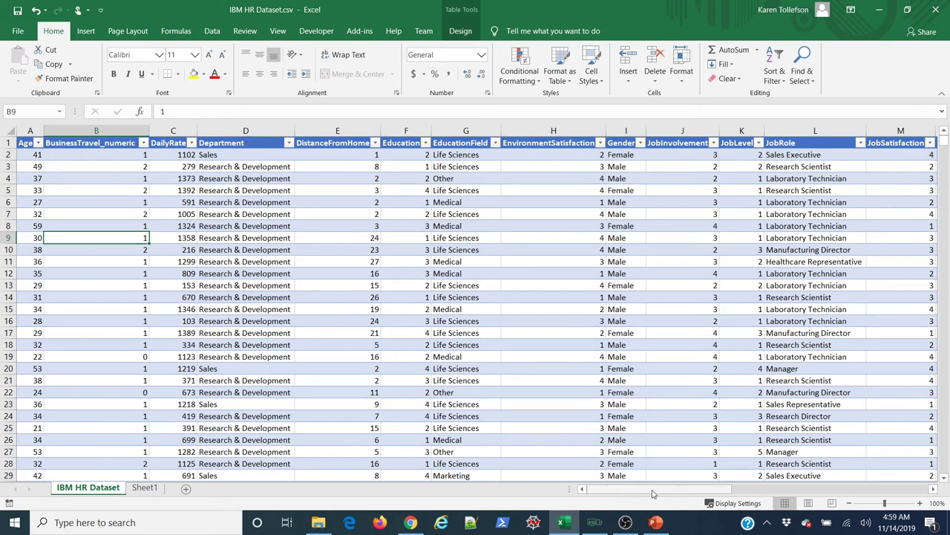
left_click_drag(653, 493, 631, 481)
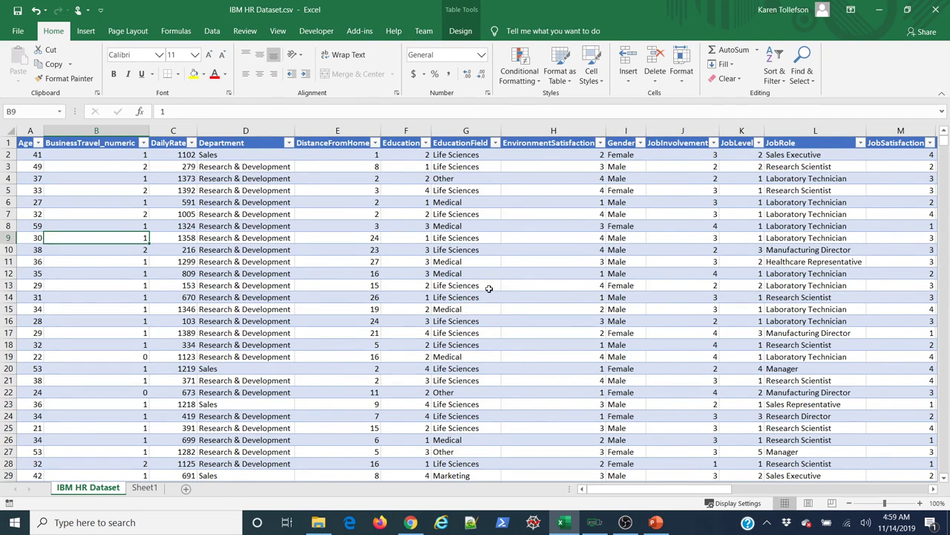
- Examine the distinct categories in the Department column once more, leaving it unfiltered
left_click(460, 250)
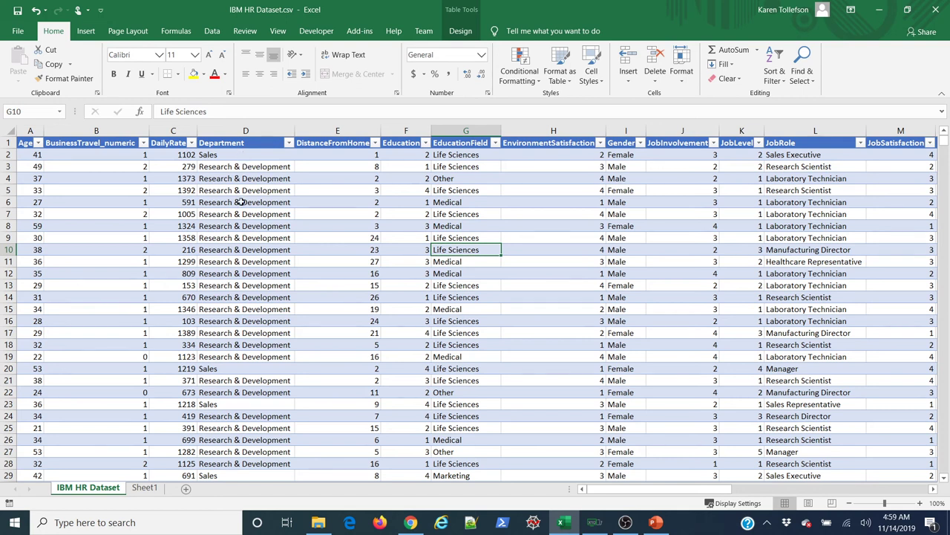
left_click(288, 143)
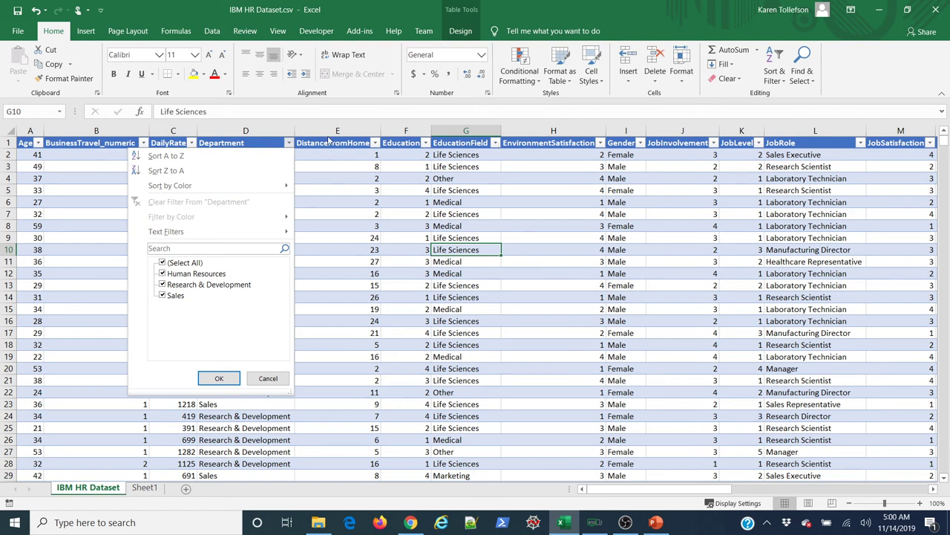
left_click(329, 182)
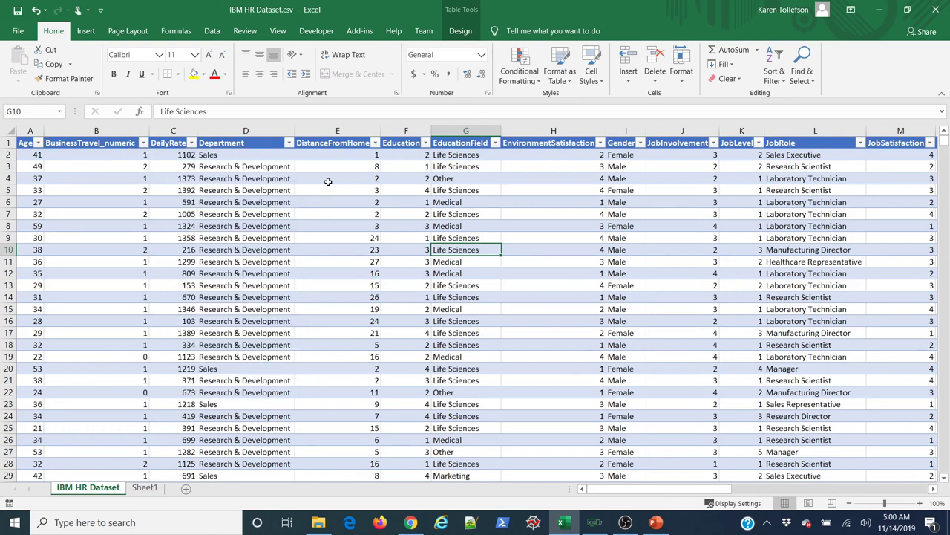
- Copy the Department column's data and paste it as values into Sheet1 starting at B3
left_click(243, 136)
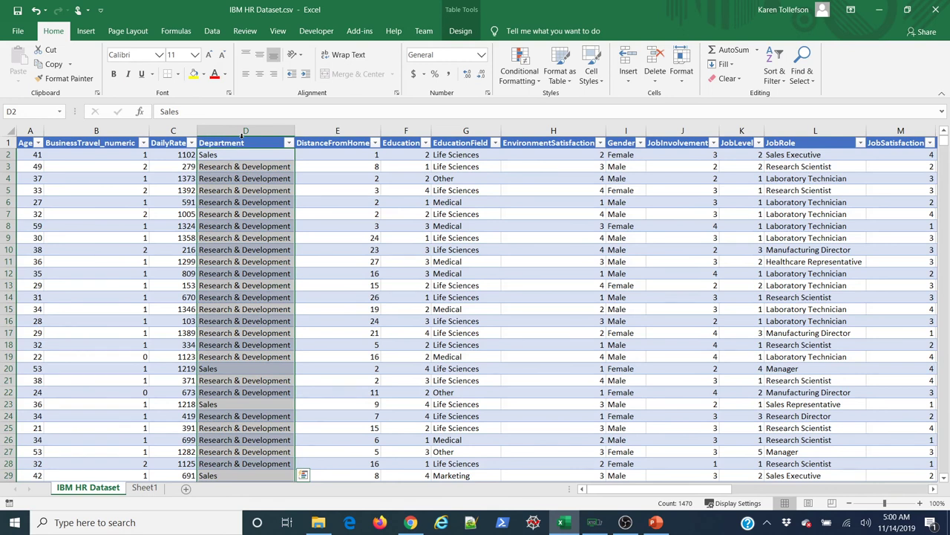
right_click(240, 173)
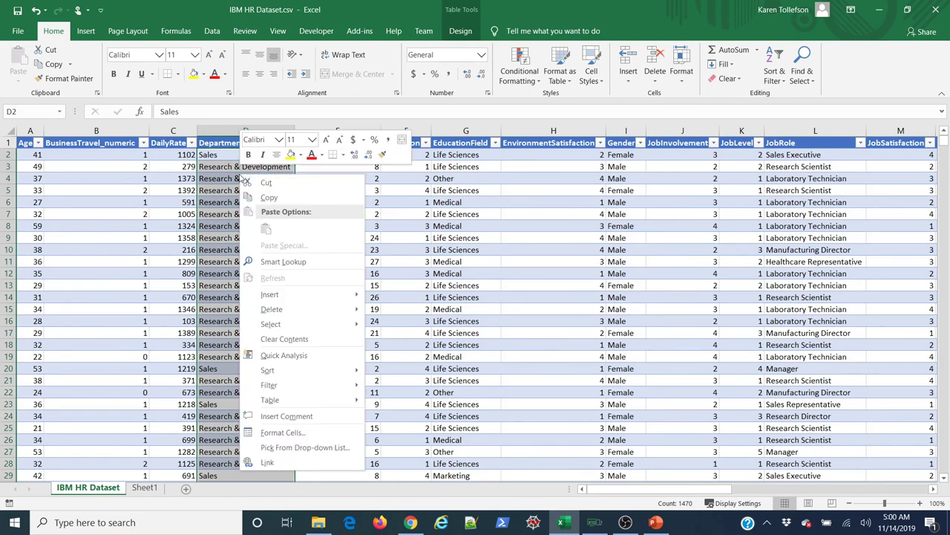
left_click(268, 197)
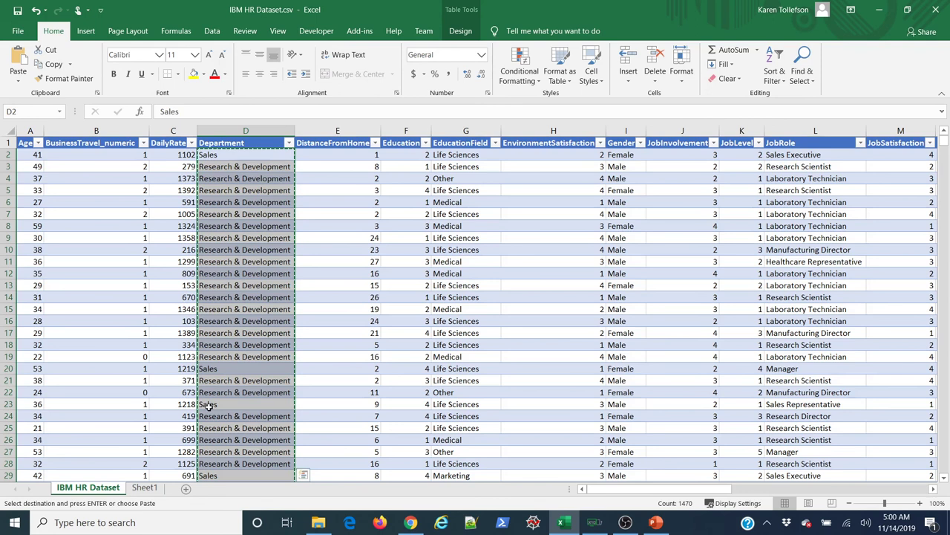
left_click(148, 490)
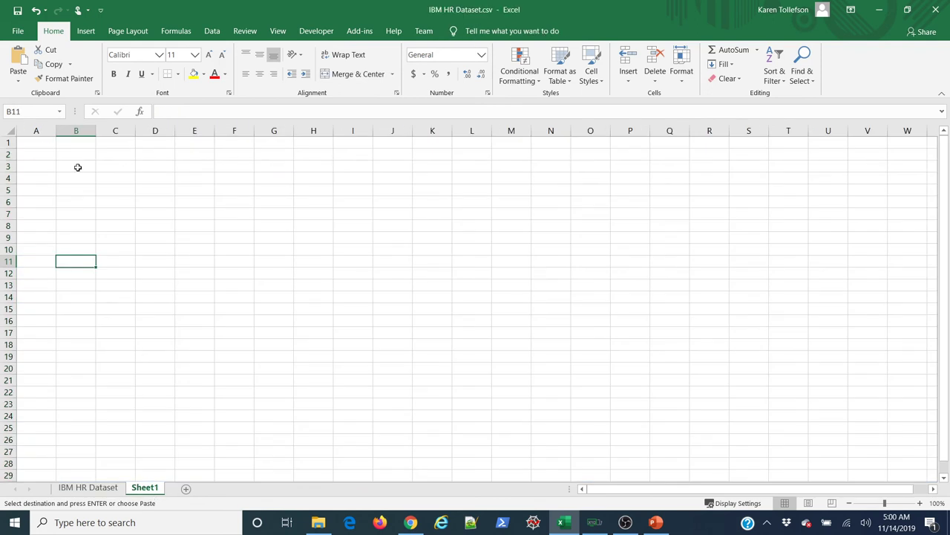
right_click(79, 170)
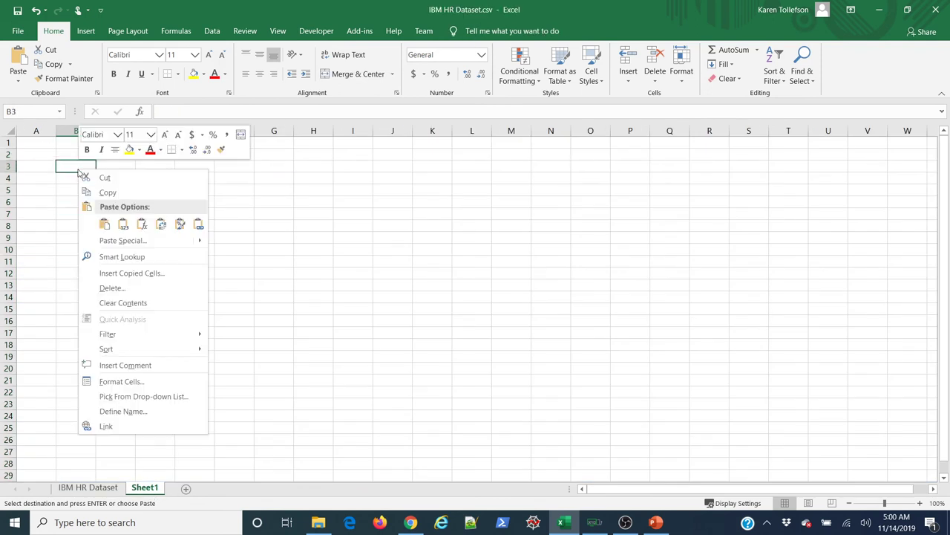
left_click(123, 224)
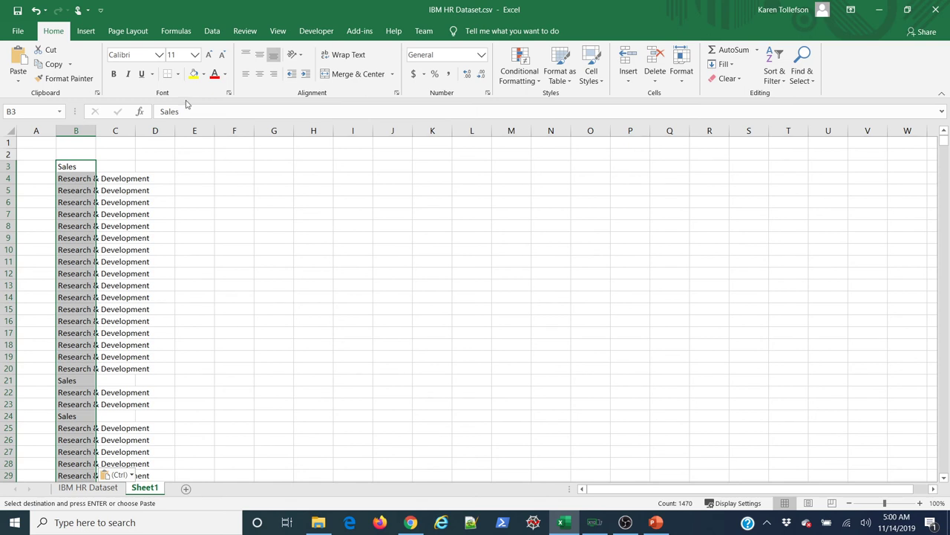
- Remove the duplicates from the pasted department list, treating it as having no header, and autofit column B
left_click(211, 32)
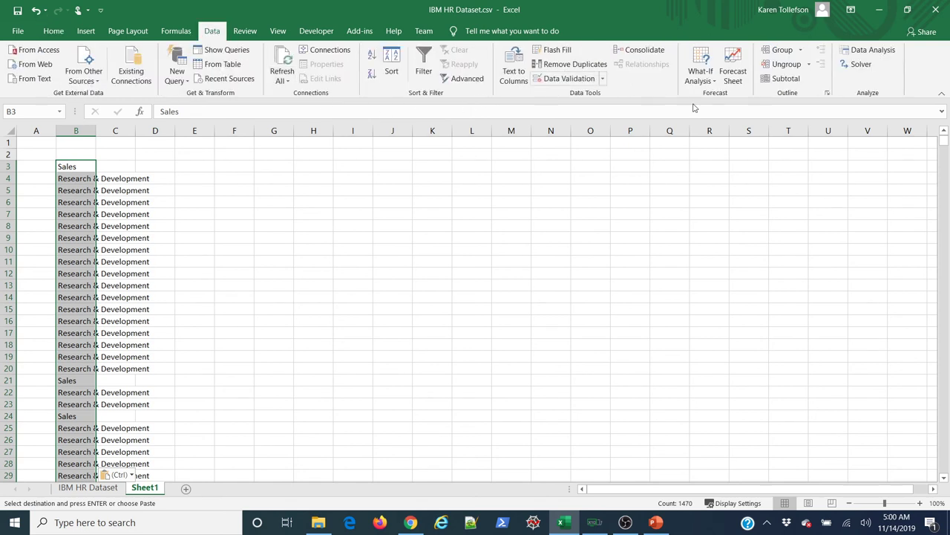
left_click(577, 66)
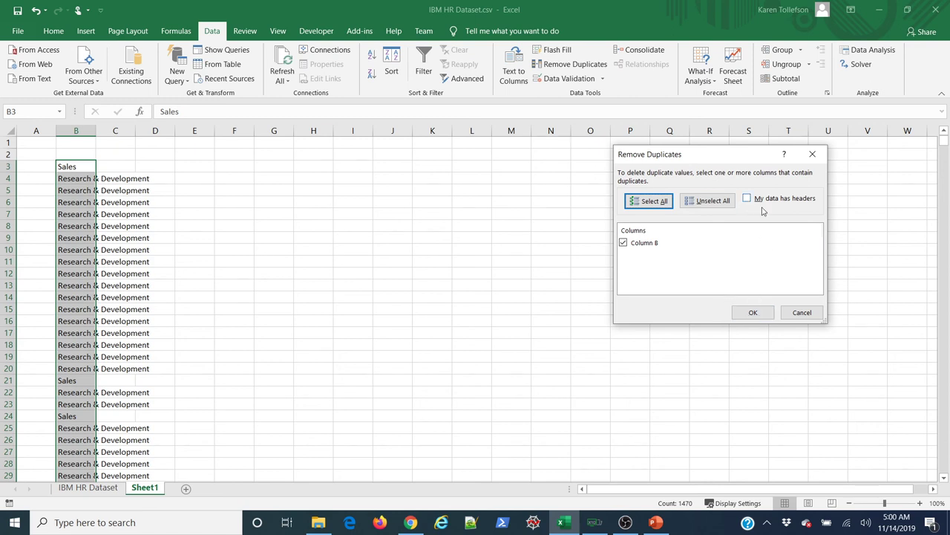
left_click(755, 312)
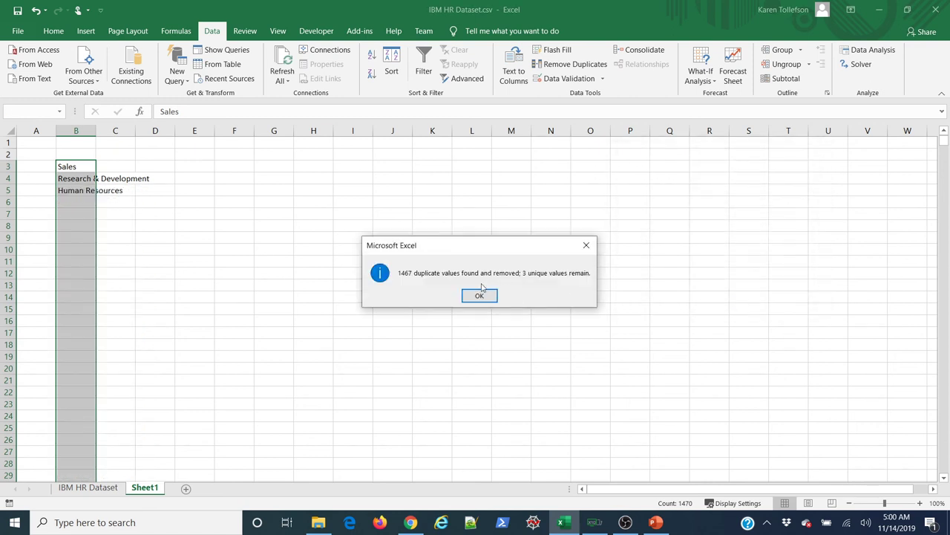
left_click(478, 295)
left_click(154, 190)
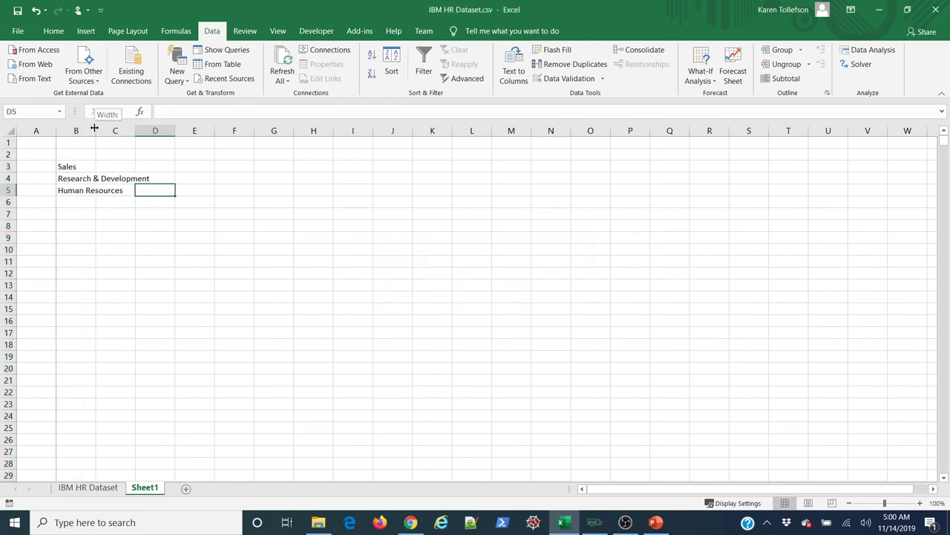
double_click(95, 131)
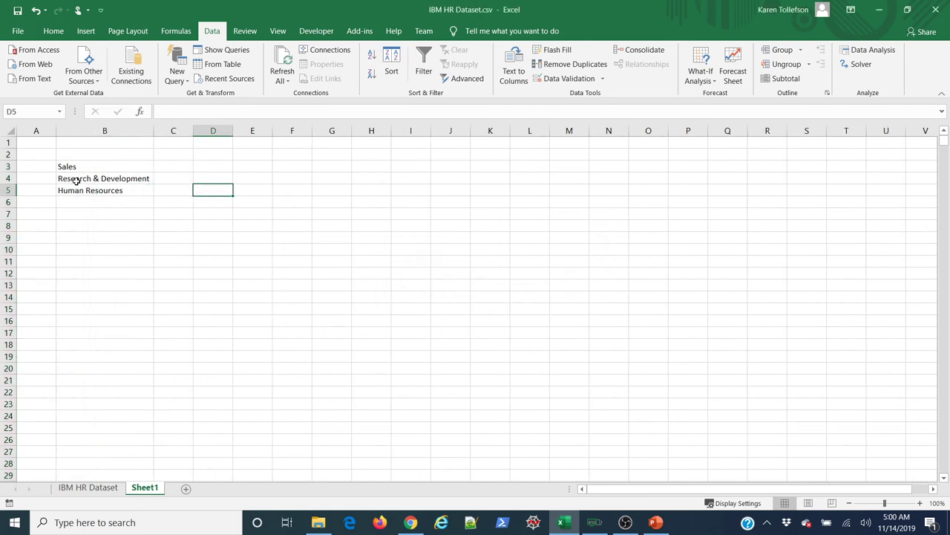
- Try to lay the departments out in row 3 by moving Research & Development to C3 and Human Resources to D3
left_click(121, 176)
left_click_drag(120, 176, 187, 168)
left_click(127, 189)
left_click_drag(127, 186, 232, 170)
left_click(208, 199)
left_click_drag(111, 167, 178, 168)
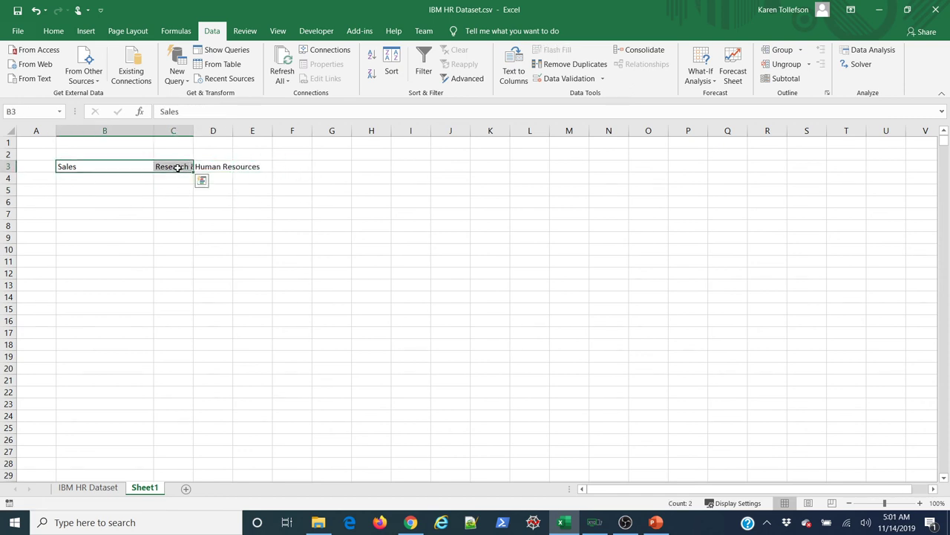
left_click(176, 190)
left_click_drag(108, 166, 231, 172)
- Undo the moves of the Research & Development and Human Resources cells
left_click(35, 10)
left_click(36, 10)
left_click(170, 170)
left_click(199, 171)
left_click_drag(239, 202, 235, 214)
- Transpose the department list into D3:F3 with the array formula =TRANSPOSE(B3:B5)
left_click(213, 165)
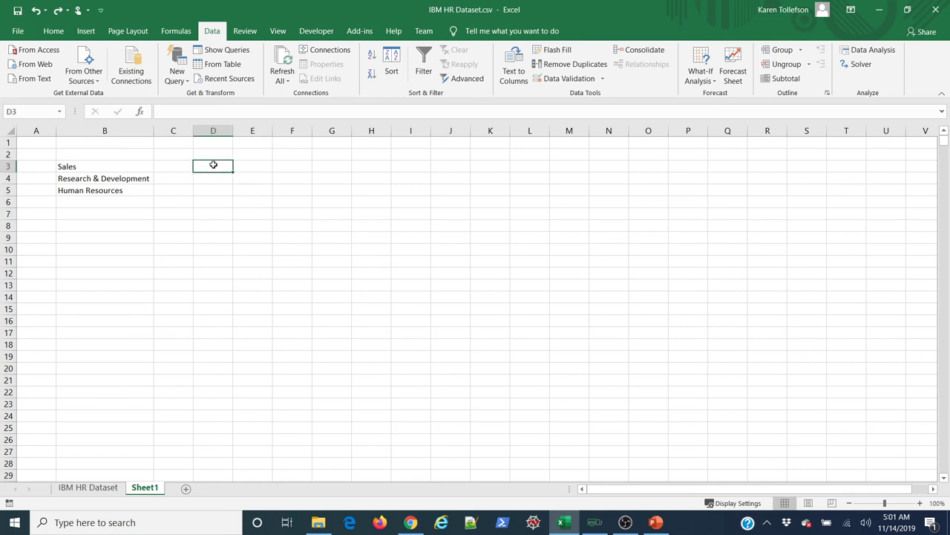
left_click_drag(213, 165, 293, 169)
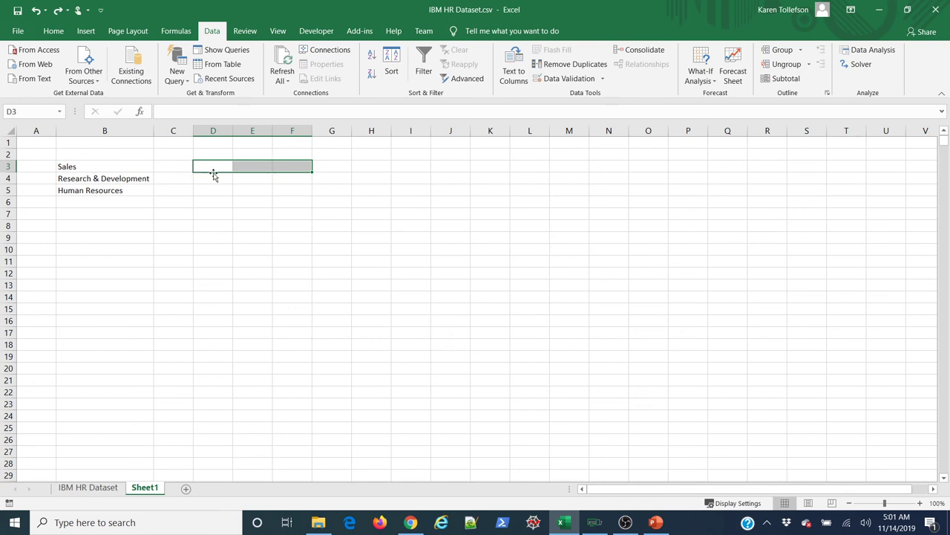
left_click(187, 111)
type("=TRAN")
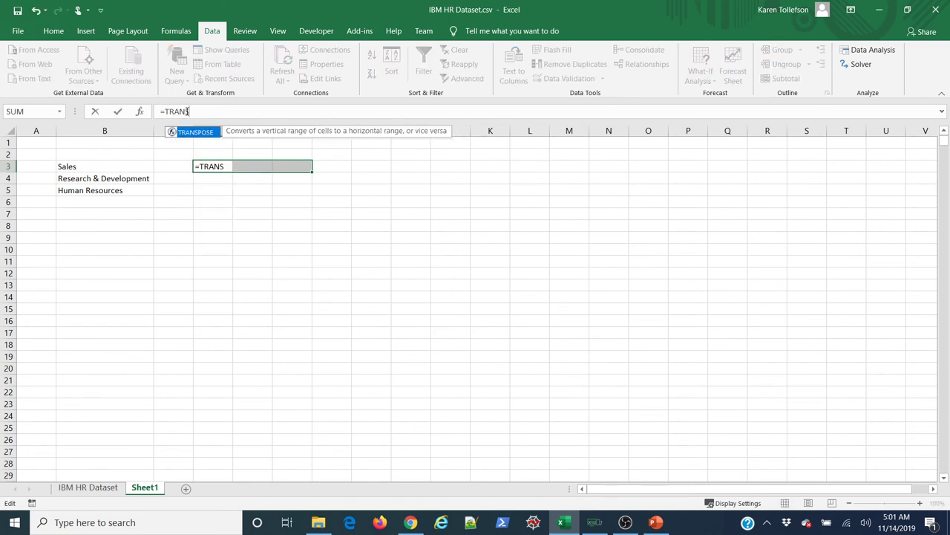
type("S")
key("Tab")
left_click_drag(101, 166, 101, 191)
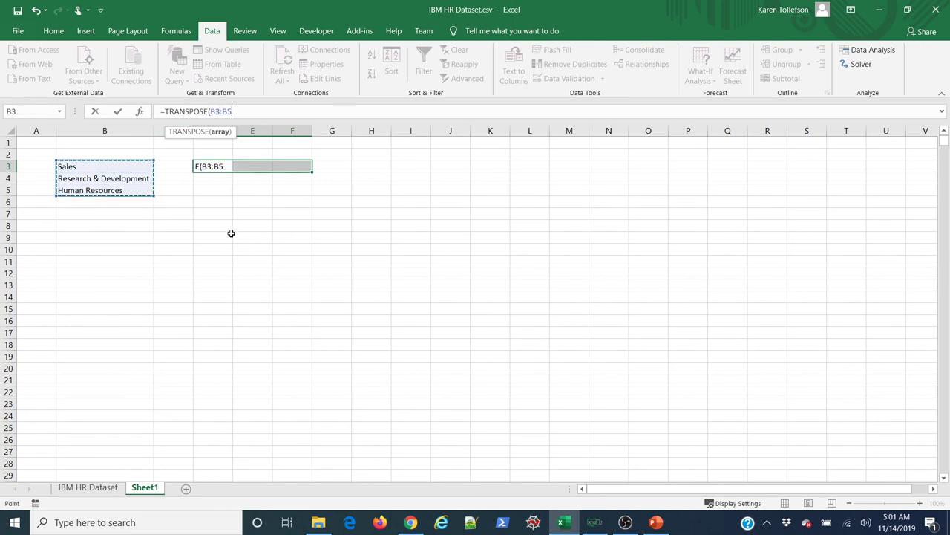
key("ctrl+shift+Return")
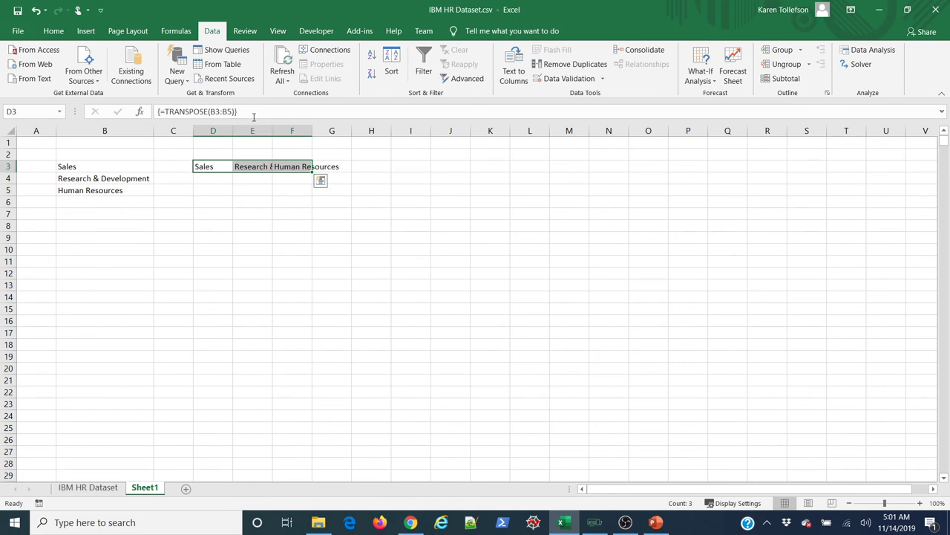
- Autofit columns D to F to the transposed department names and select D3:F3
left_click_drag(210, 132, 291, 132)
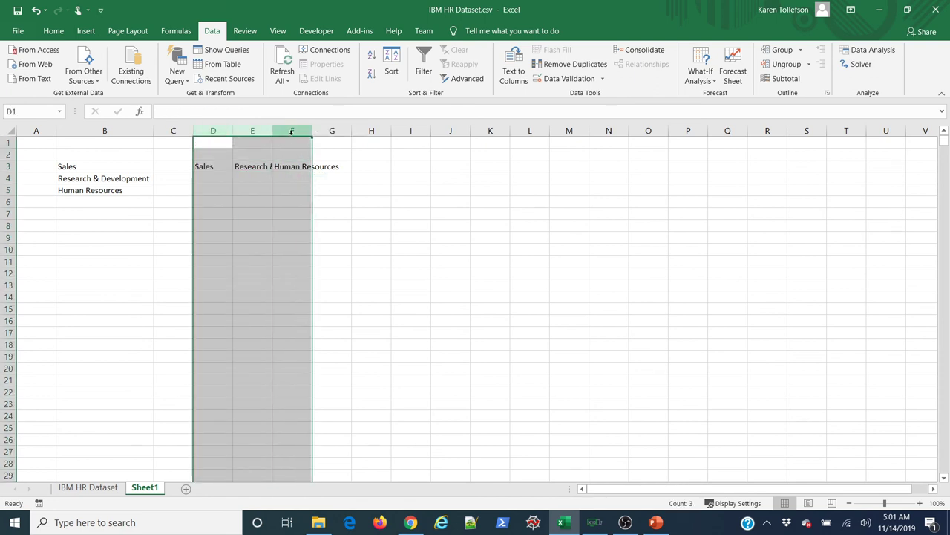
double_click(271, 132)
left_click(302, 211)
left_click_drag(199, 166, 330, 166)
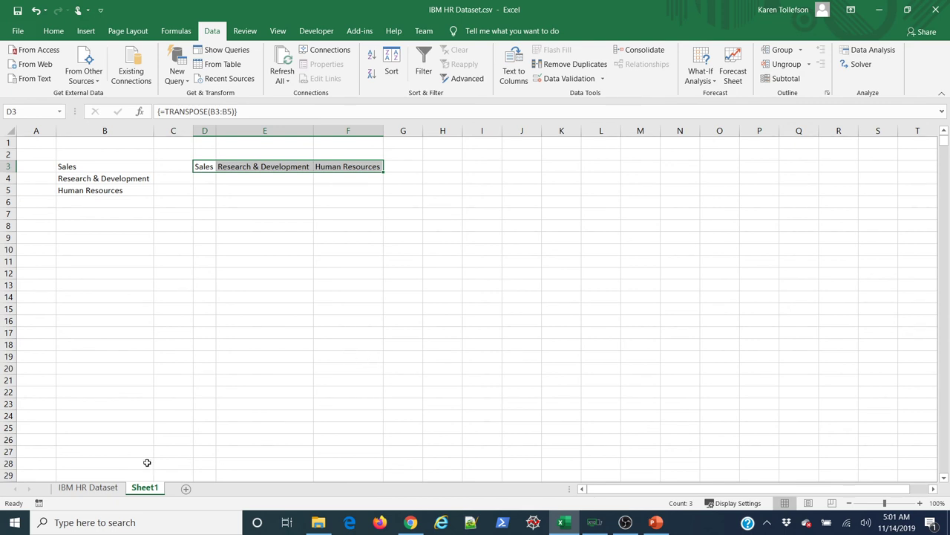
left_click(115, 490)
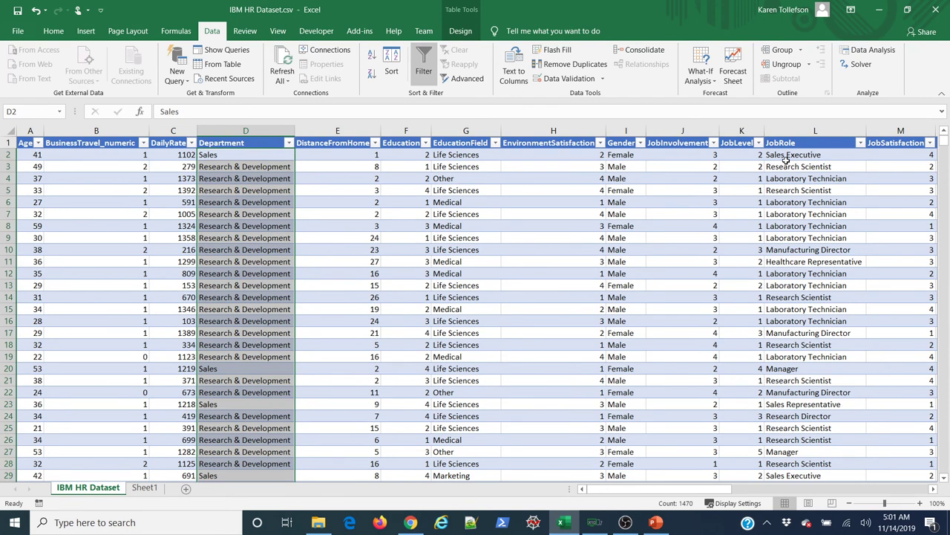
left_click(144, 487)
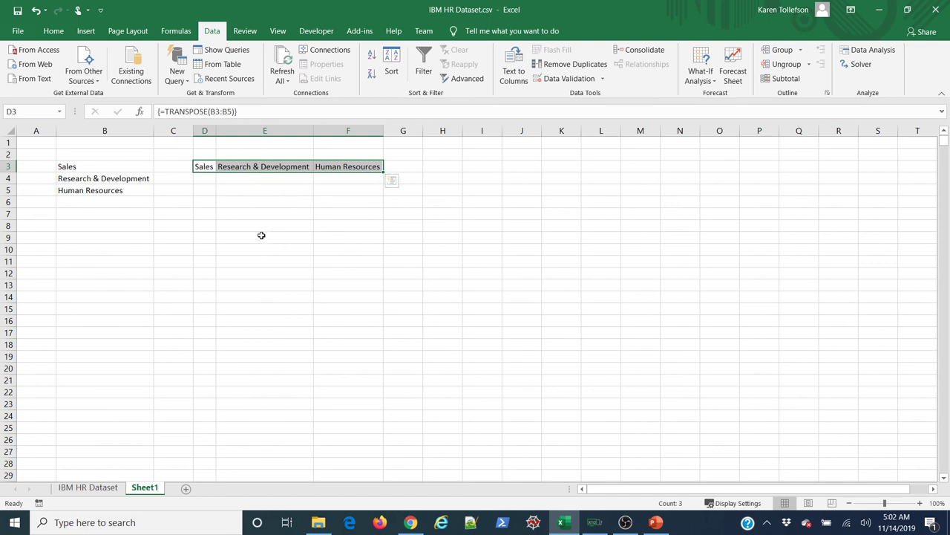
key("ctrl+c")
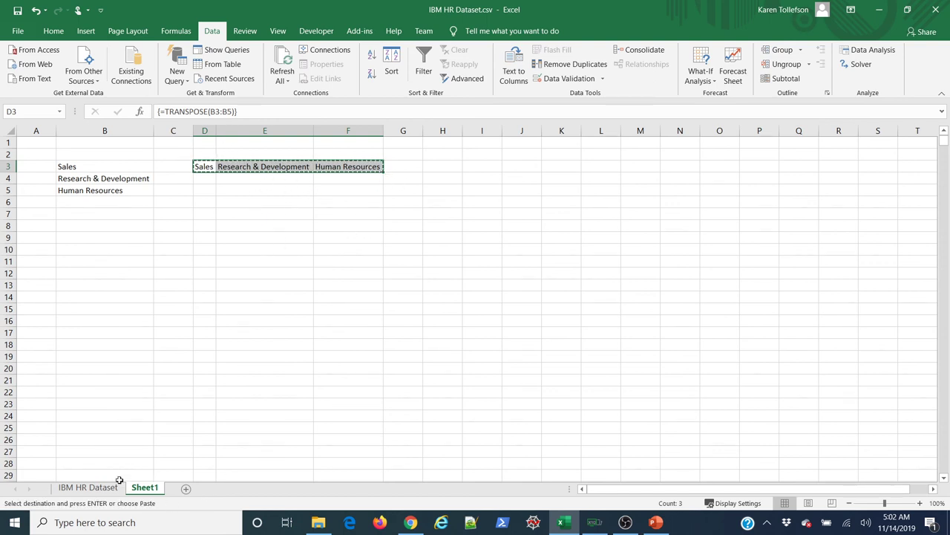
left_click(111, 488)
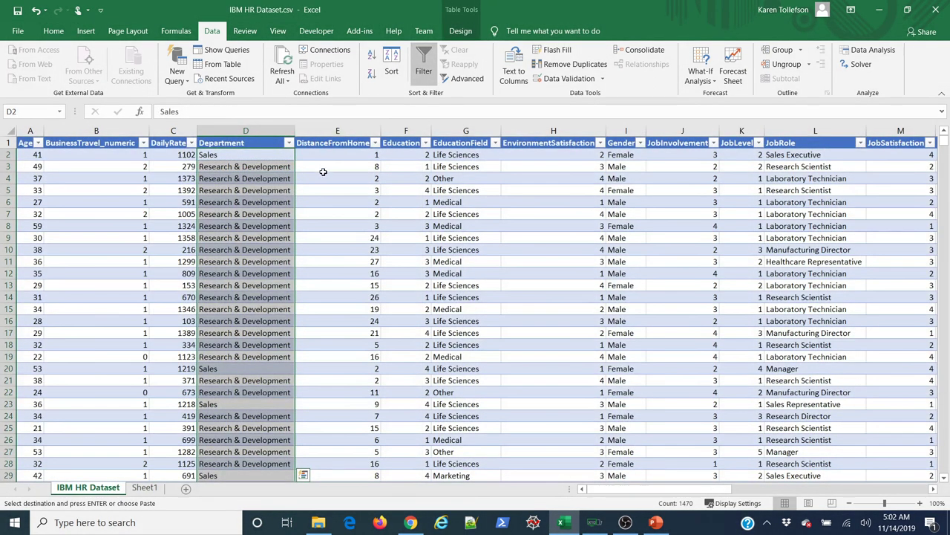
left_click(320, 165)
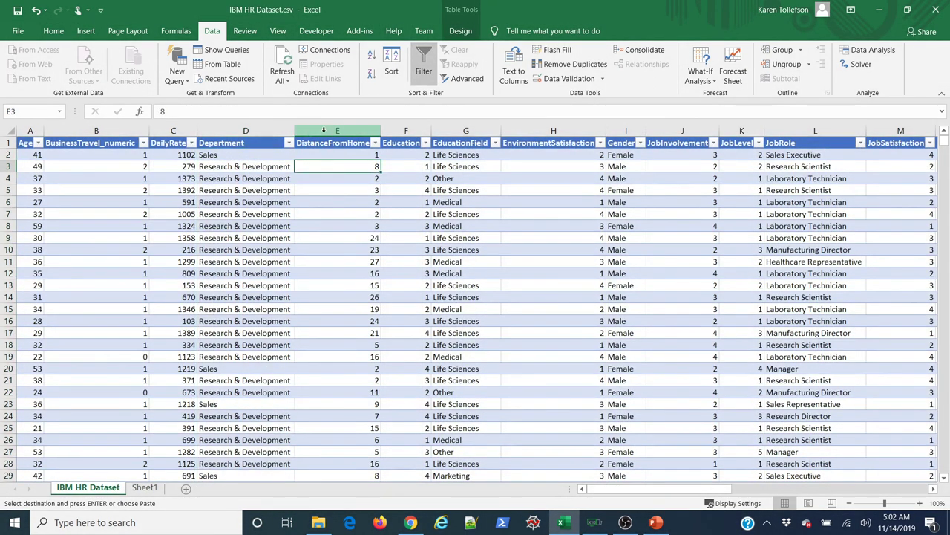
left_click(324, 130)
right_click(325, 132)
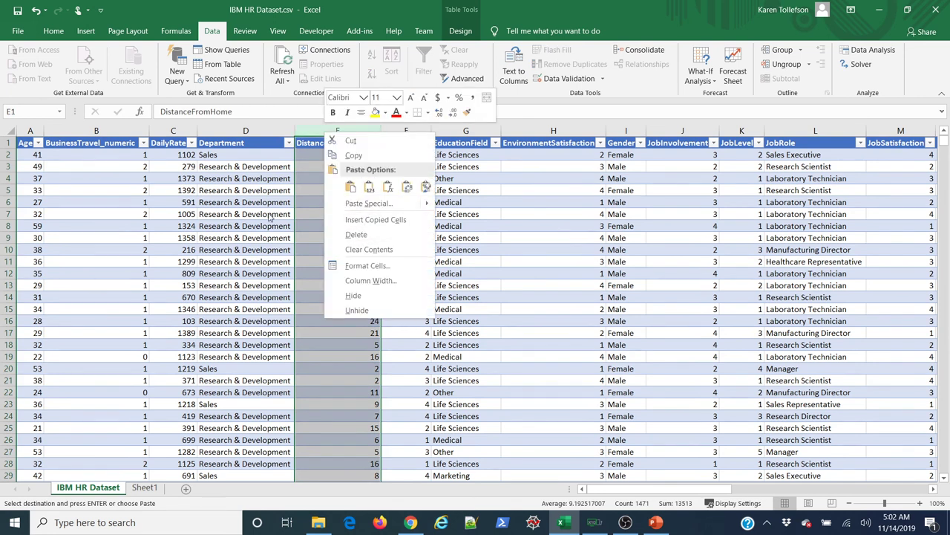
key("Escape")
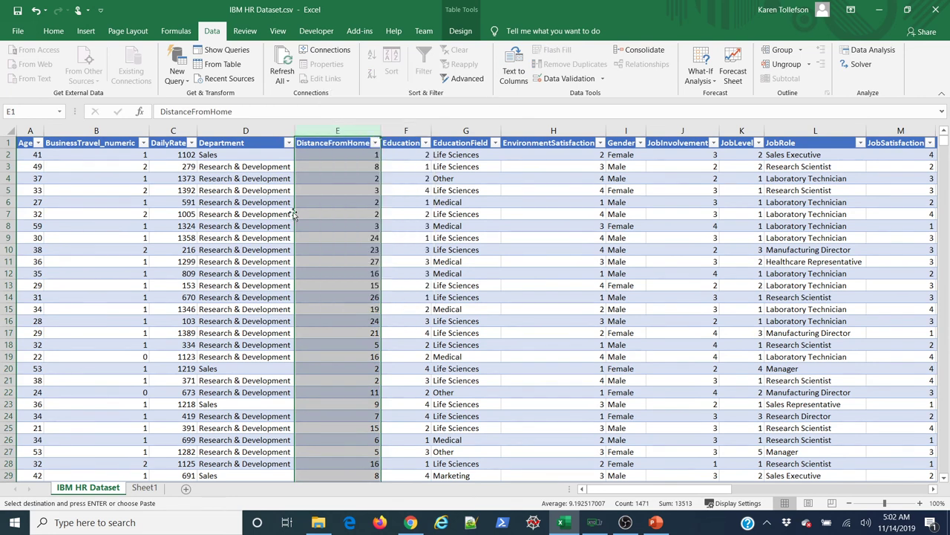
left_click(145, 488)
key("Escape")
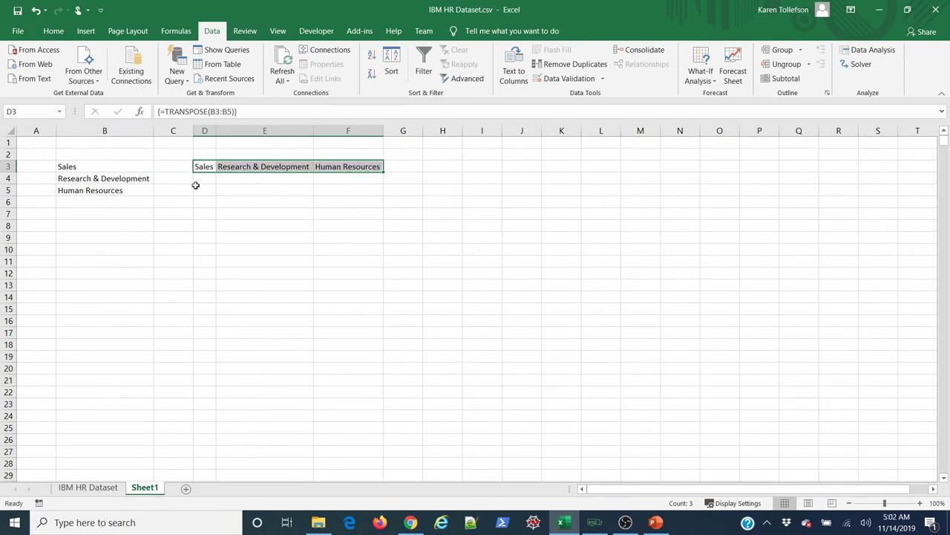
- Insert three blank columns before DistanceFromHome in the IBM HR Dataset sheet and select them
left_click(87, 487)
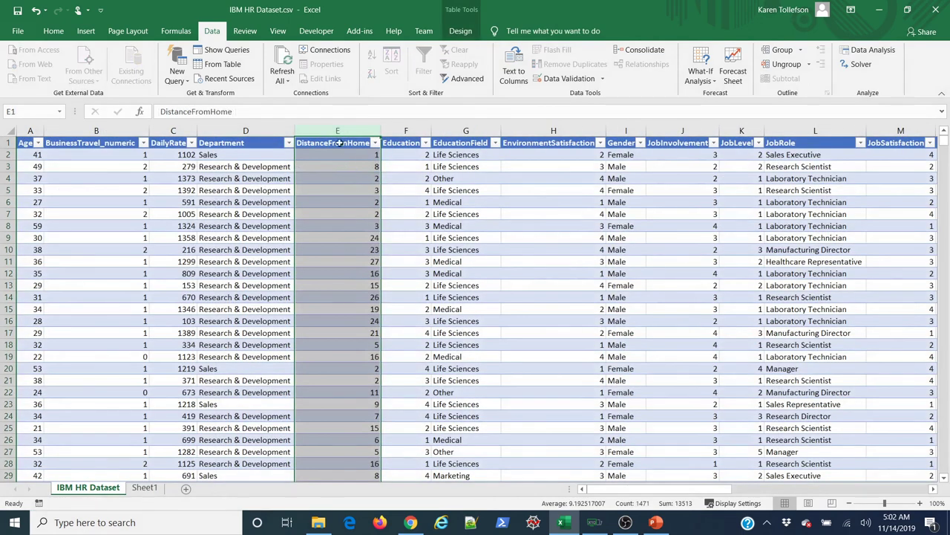
right_click(338, 130)
left_click(377, 222)
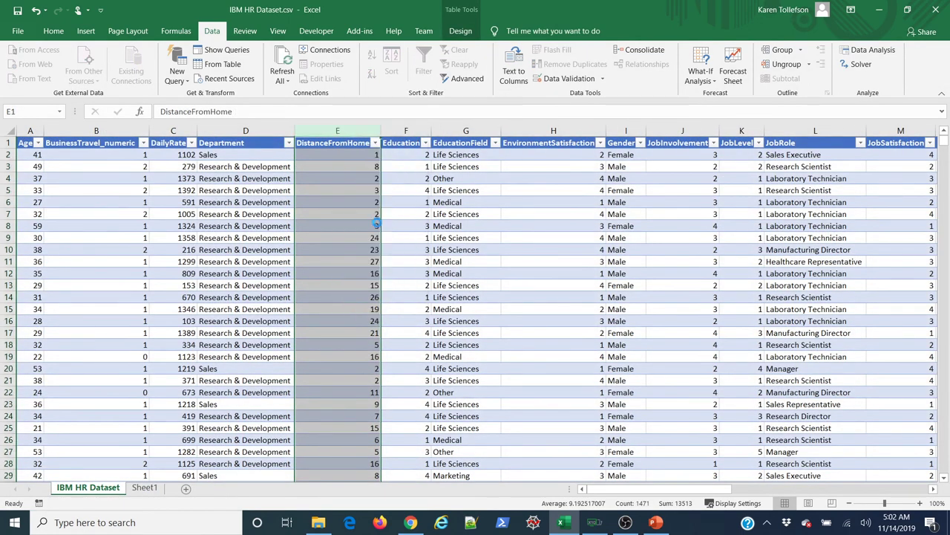
right_click(358, 136)
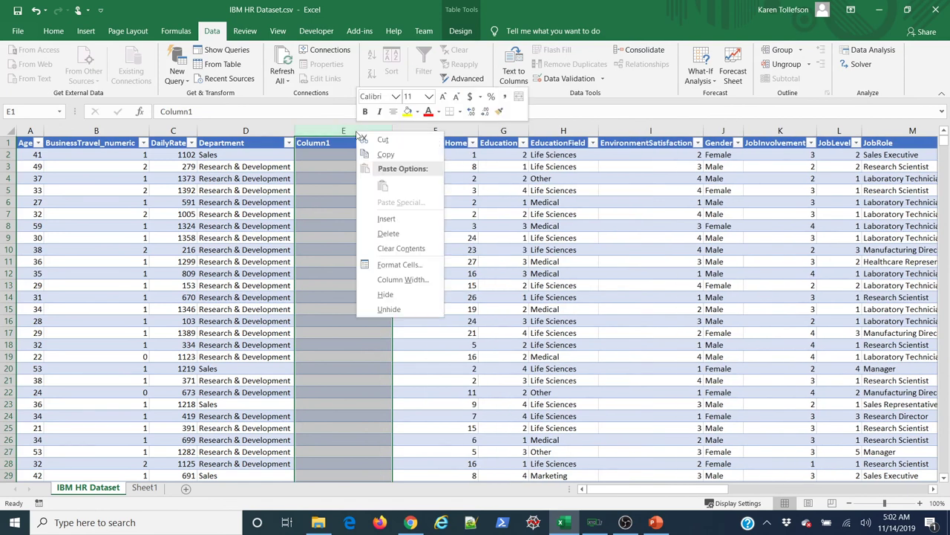
left_click(404, 220)
right_click(351, 123)
left_click(392, 217)
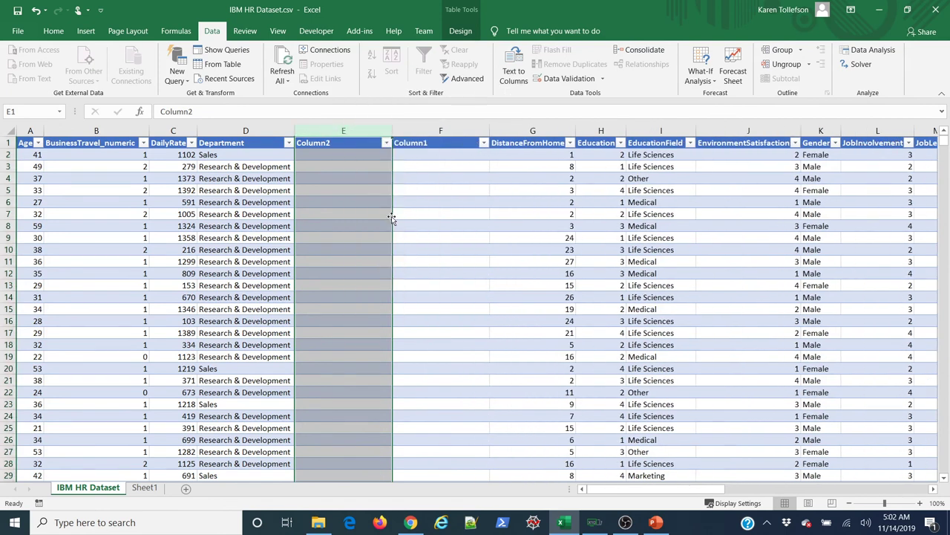
left_click(538, 130, "shift")
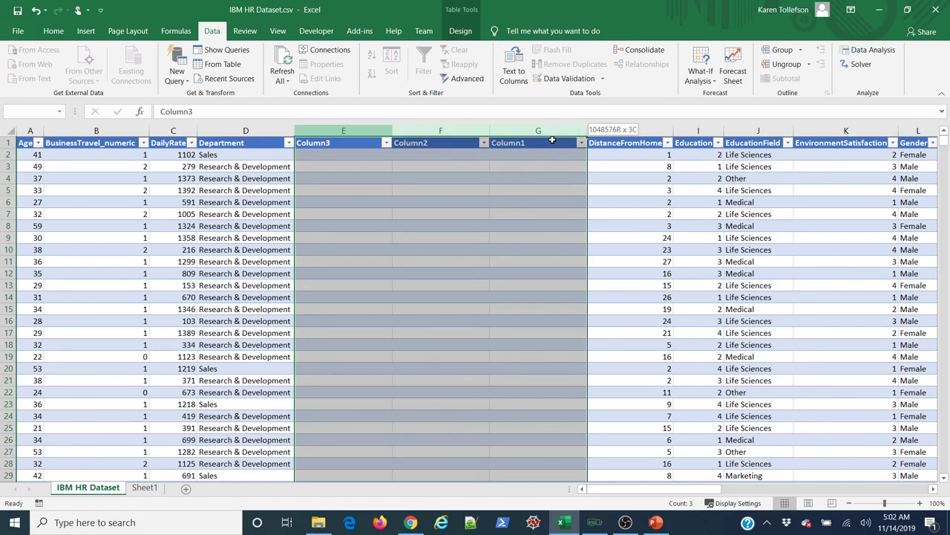
- Delete the three blank columns before DistanceFromHome and insert three new blank columns there
right_click(554, 136)
left_click(587, 233)
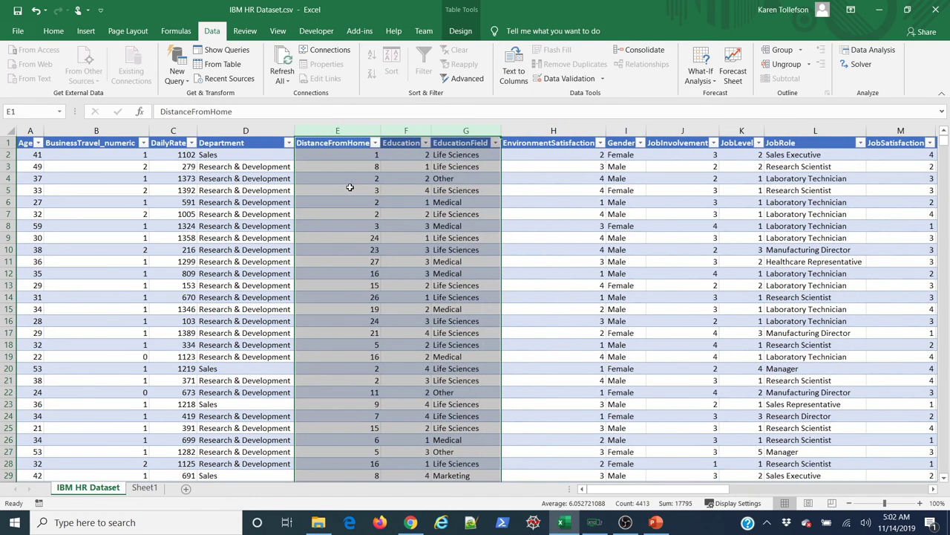
left_click(343, 189)
left_click_drag(324, 130, 448, 140)
right_click(451, 137)
left_click(508, 217)
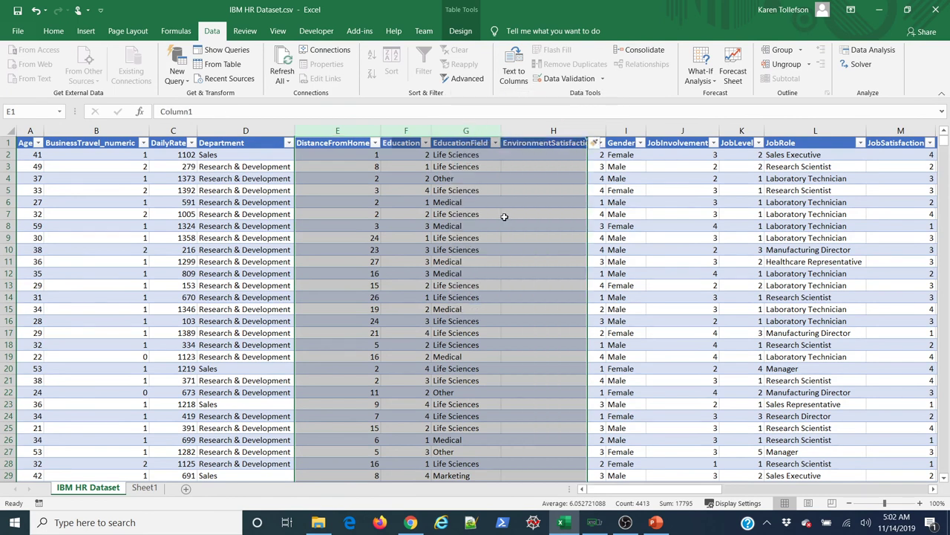
left_click(499, 217)
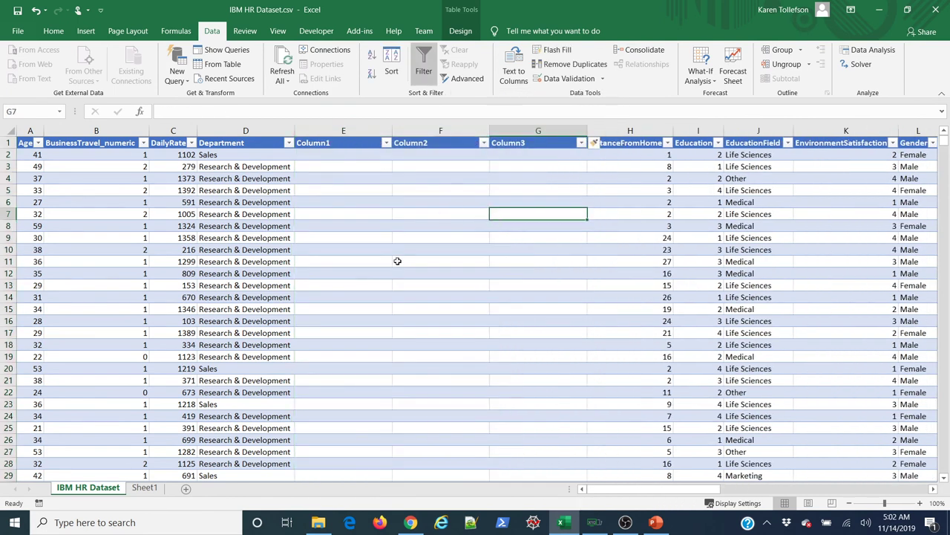
- Copy the transposed department names in D3:F3 of Sheet1
left_click(147, 487)
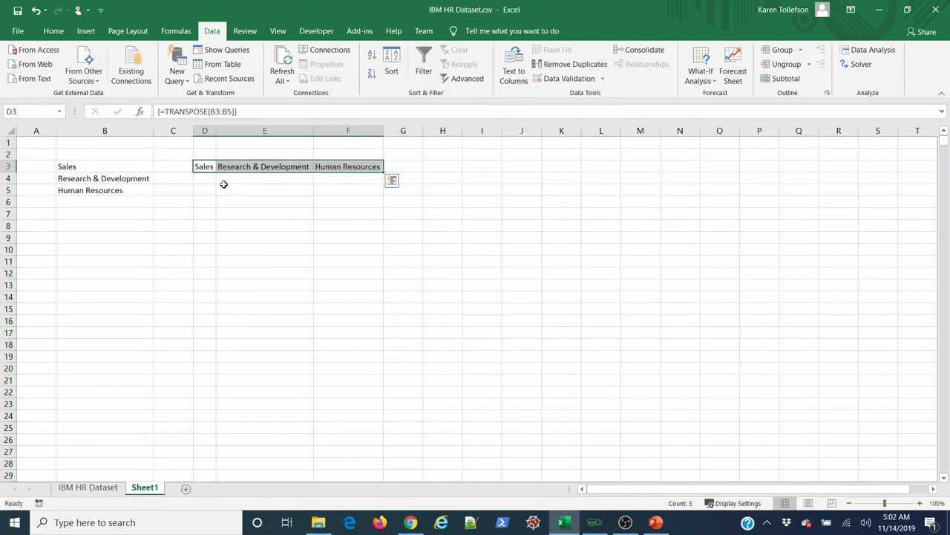
key("ctrl+c")
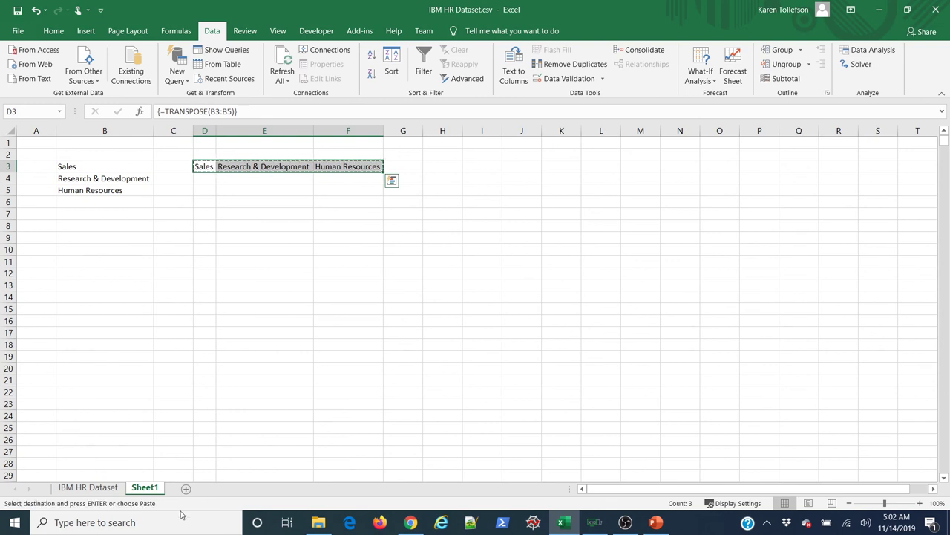
- Try to paste the copied department names over the Column1 to Column3 headers in the IBM HR Dataset sheet, then return to Sheet1
left_click(87, 487)
left_click(331, 148)
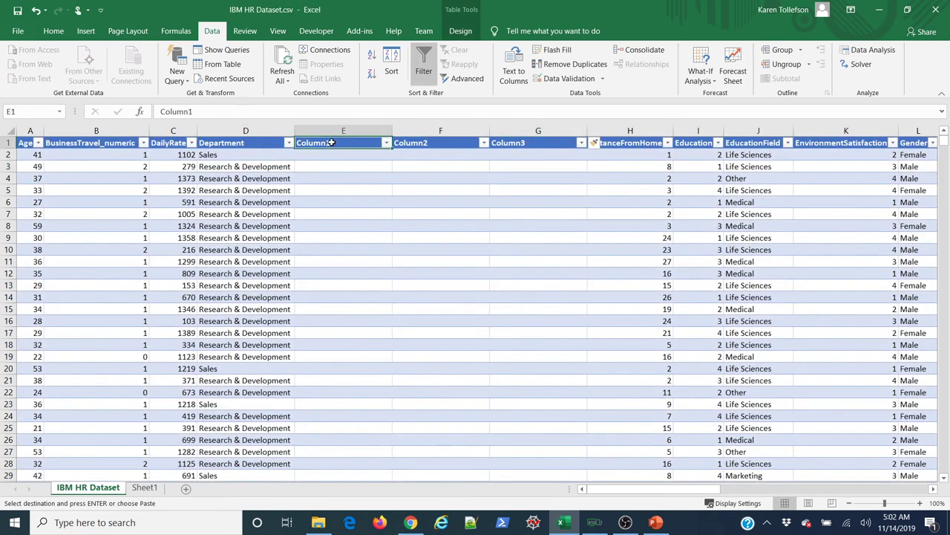
key("ctrl+v")
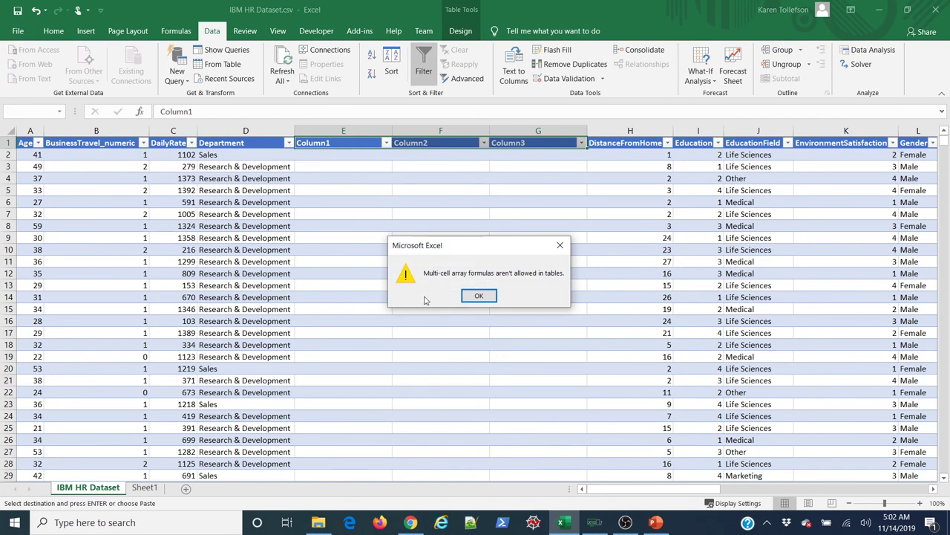
left_click(476, 295)
left_click(382, 202)
left_click(144, 489)
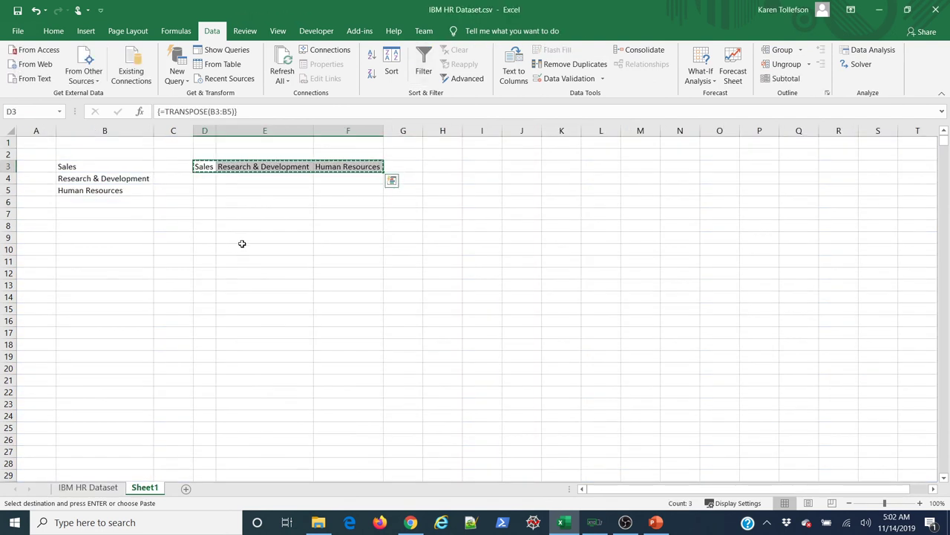
- Try a regular paste of the copied department names into D4 of Sheet1 and undo it
left_click(202, 178)
key("ctrl+v")
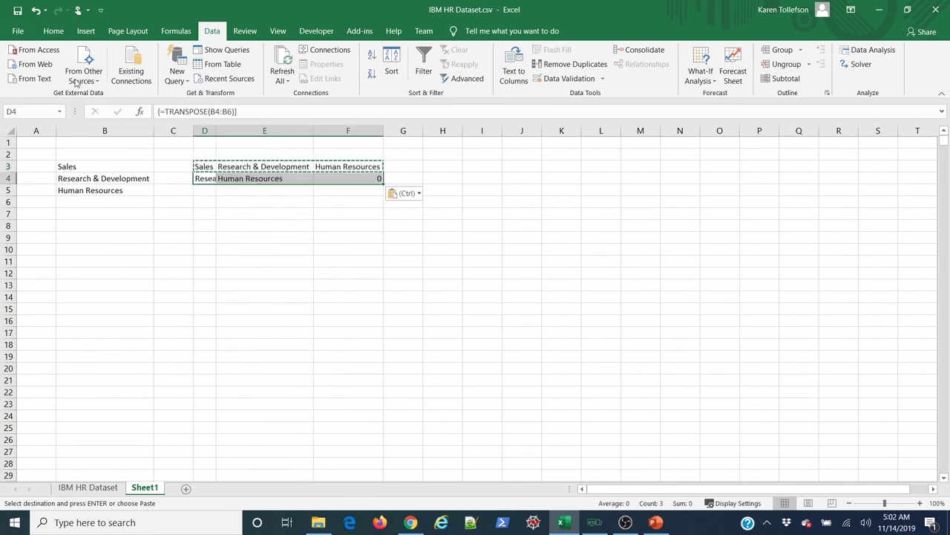
left_click(34, 10)
left_click(258, 269)
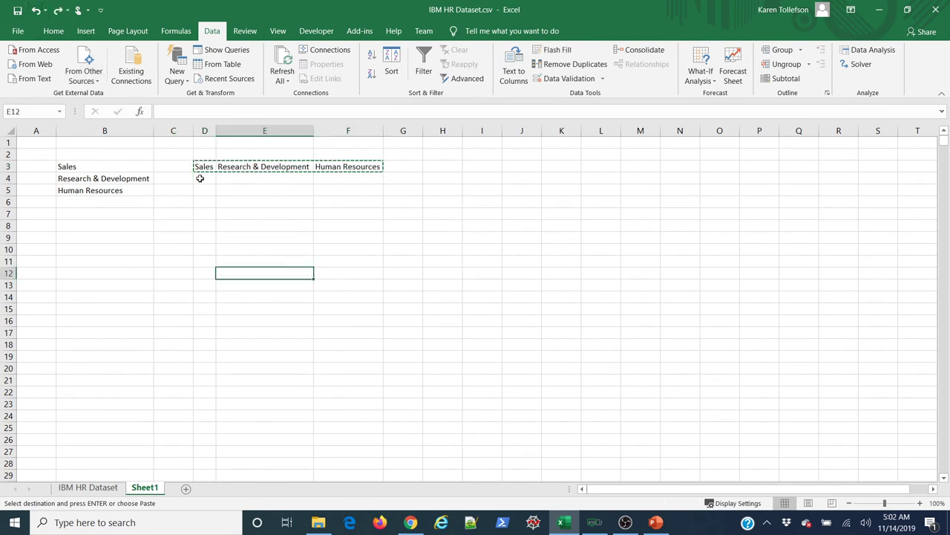
- Paste the copied department names as values only into D4:F4 of Sheet1
left_click(204, 180)
right_click(204, 179)
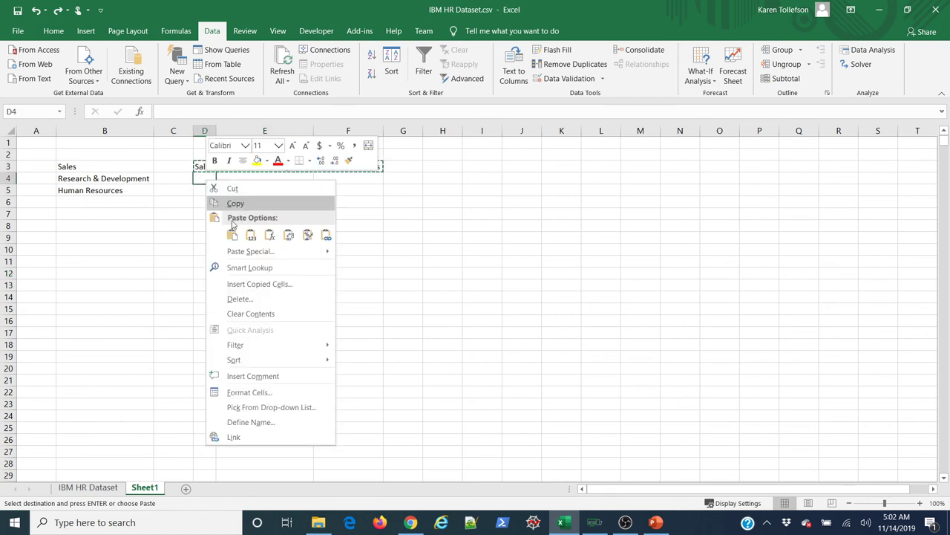
left_click(249, 231)
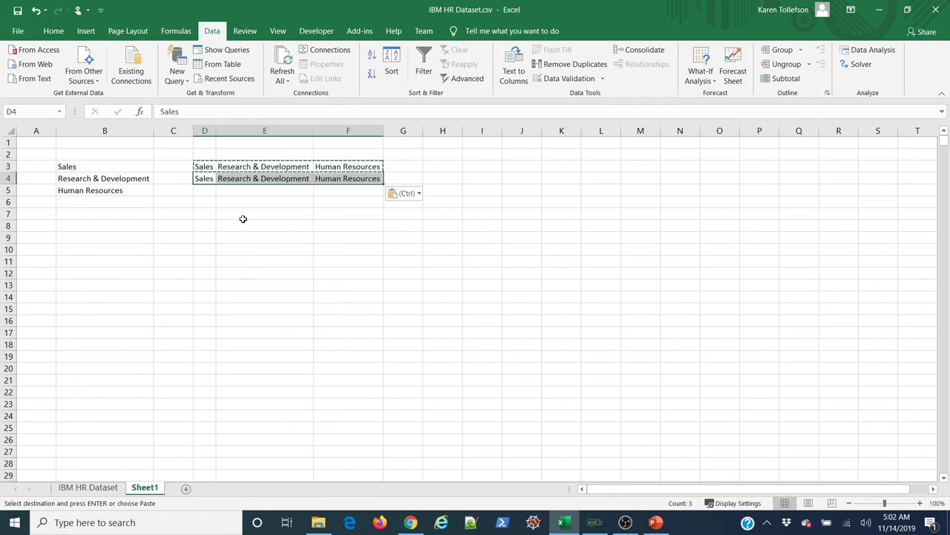
- Copy the department names in D4:F4 over the Column1 to Column3 headers in the IBM HR Dataset sheet
key("ctrl+c")
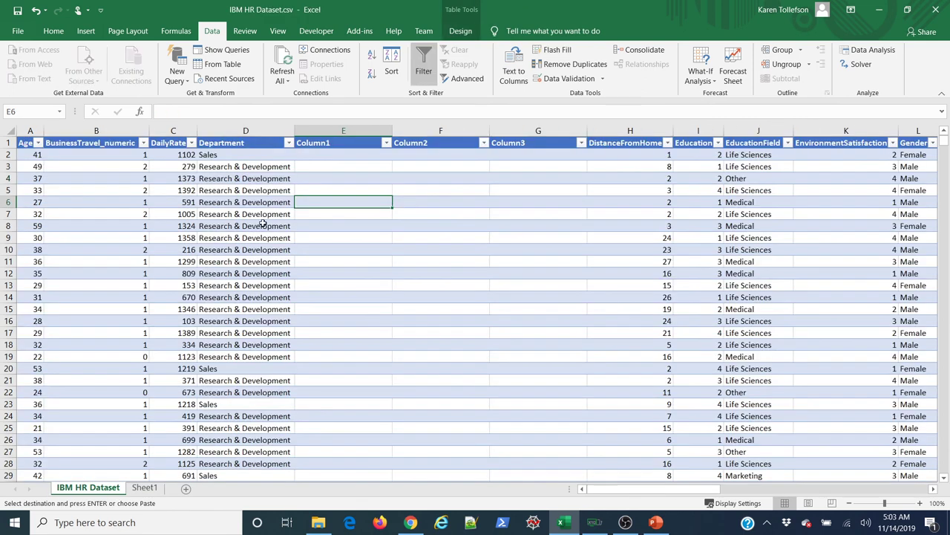
left_click(111, 488)
left_click_drag(348, 143, 549, 147)
key("ctrl+v")
left_click(487, 224)
- Autofit columns E to G to the Sales, Research & Development and Human Resources headers
left_click_drag(364, 128, 520, 129)
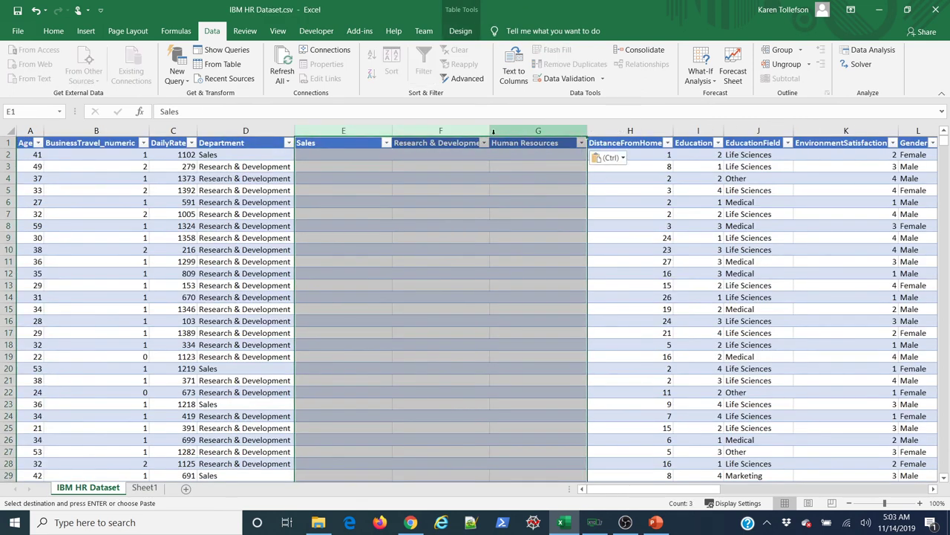
double_click(490, 128)
left_click(475, 191)
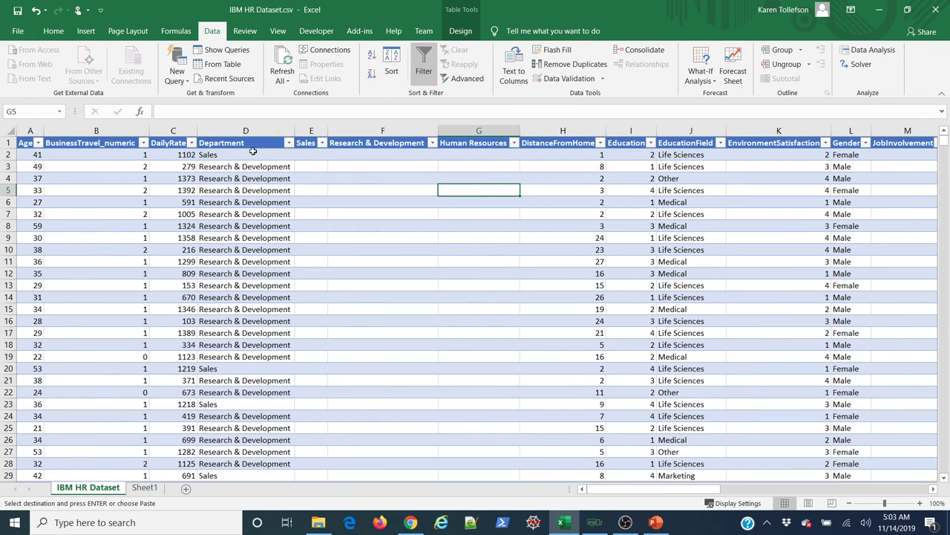
left_click(318, 154)
left_click(281, 109)
type("=if(")
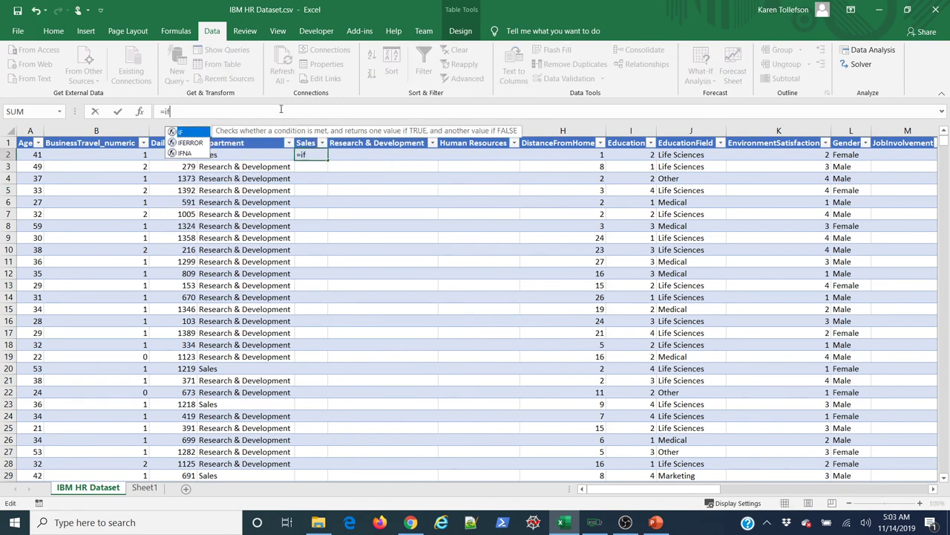
left_click(253, 156)
type("=")
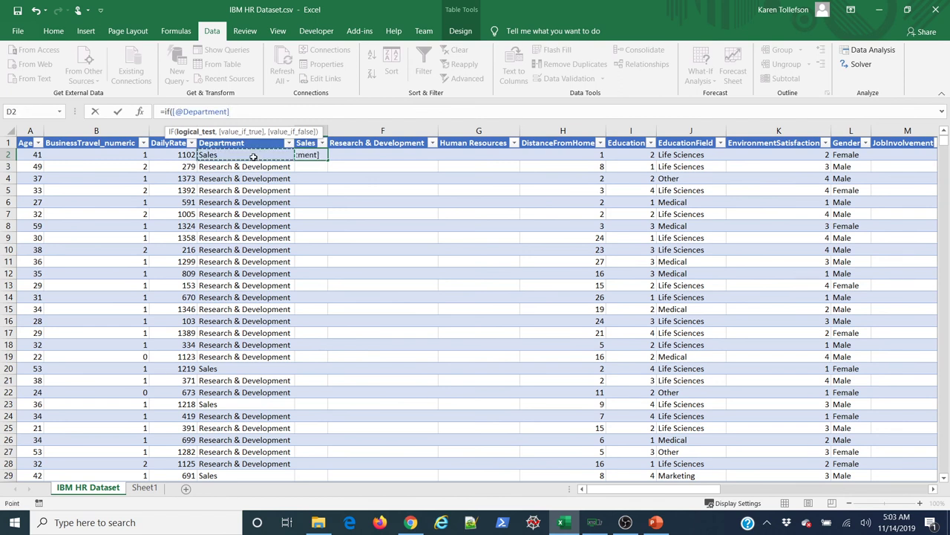
key("Return")
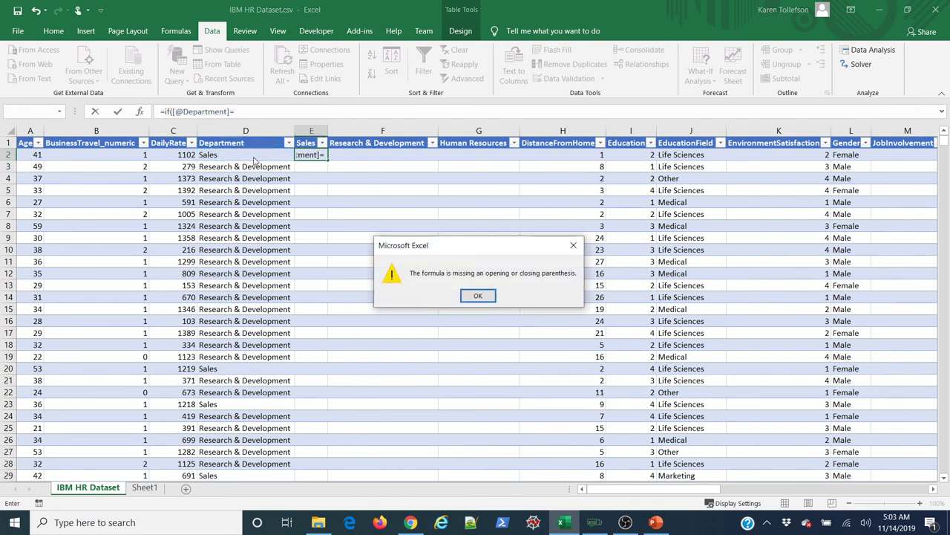
left_click(478, 296)
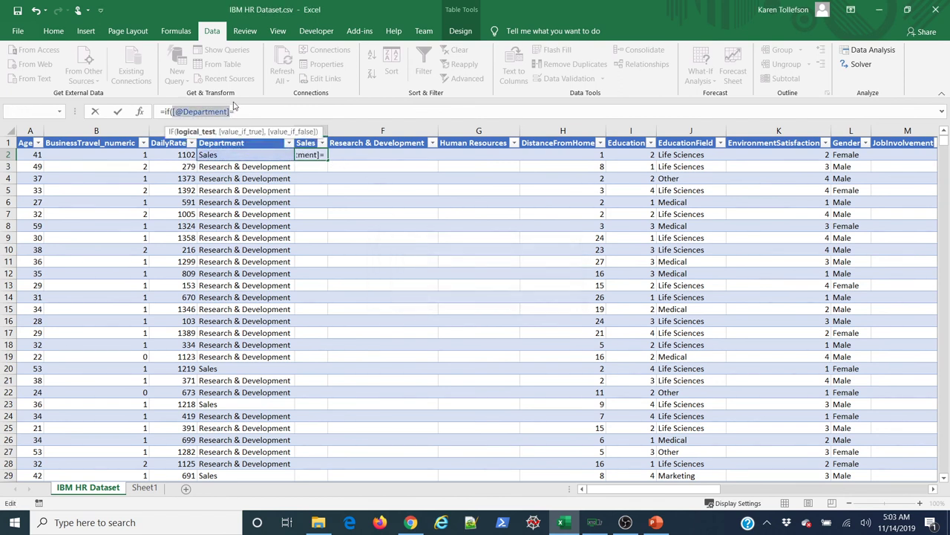
key("Escape")
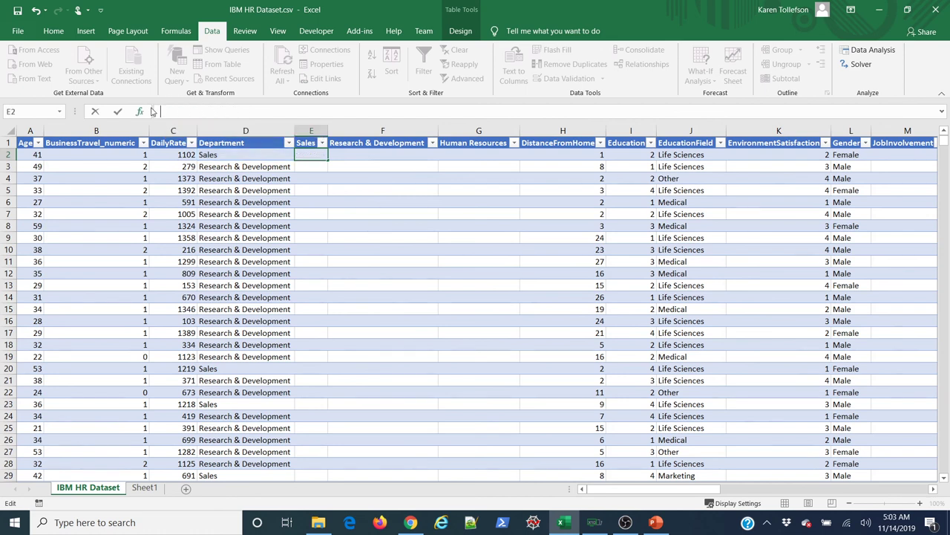
type("=")
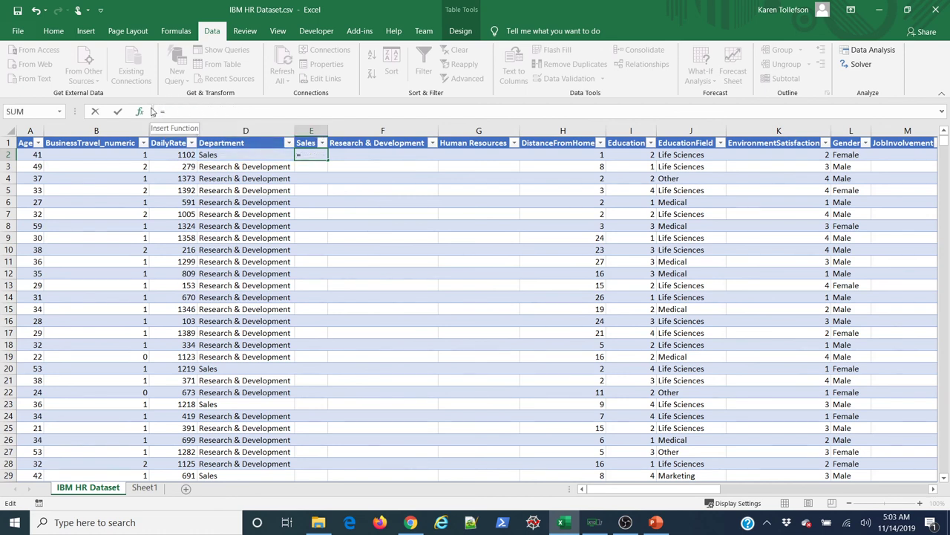
type("if(")
left_click(222, 154)
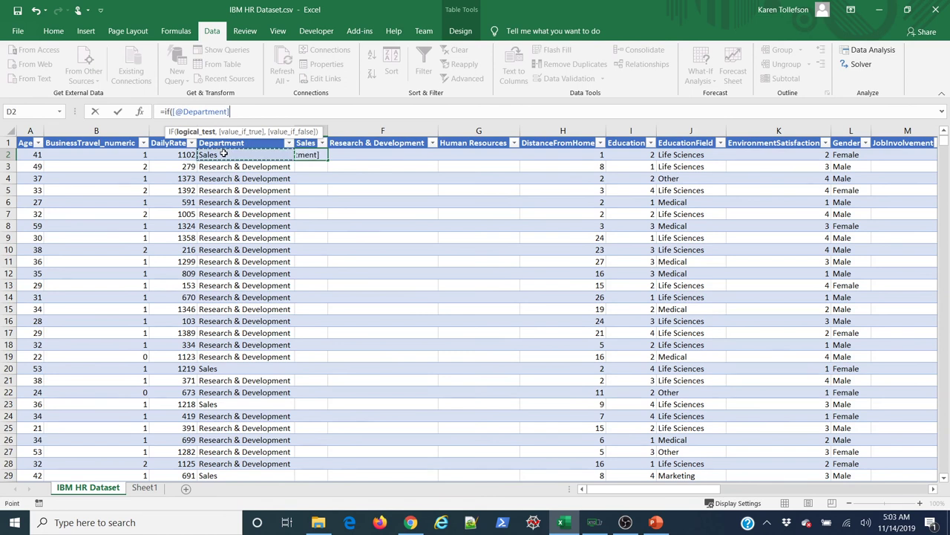
type("=")
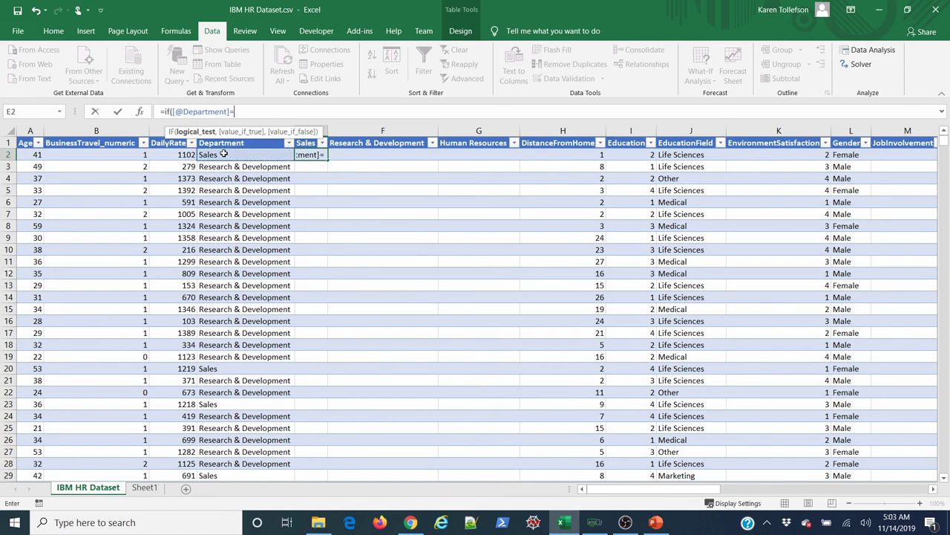
left_click(302, 143)
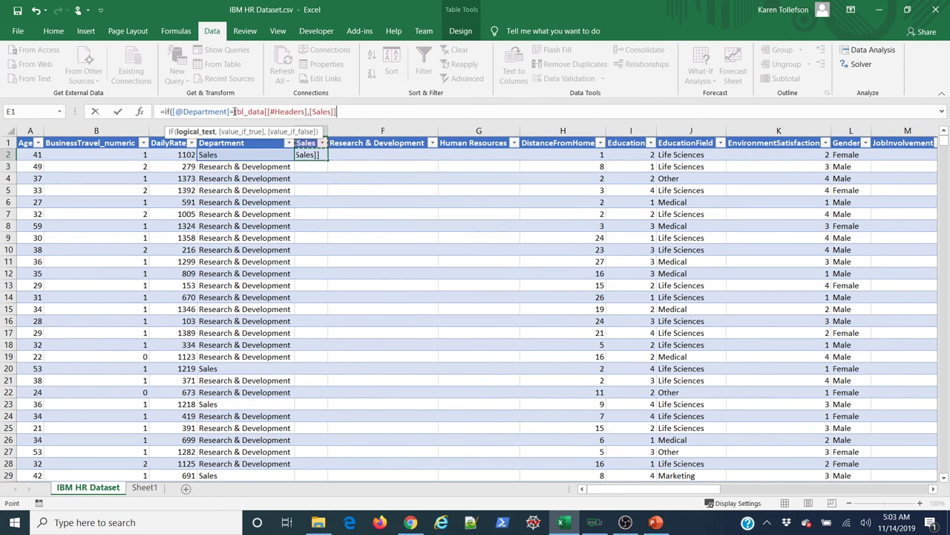
type(",1,0)")
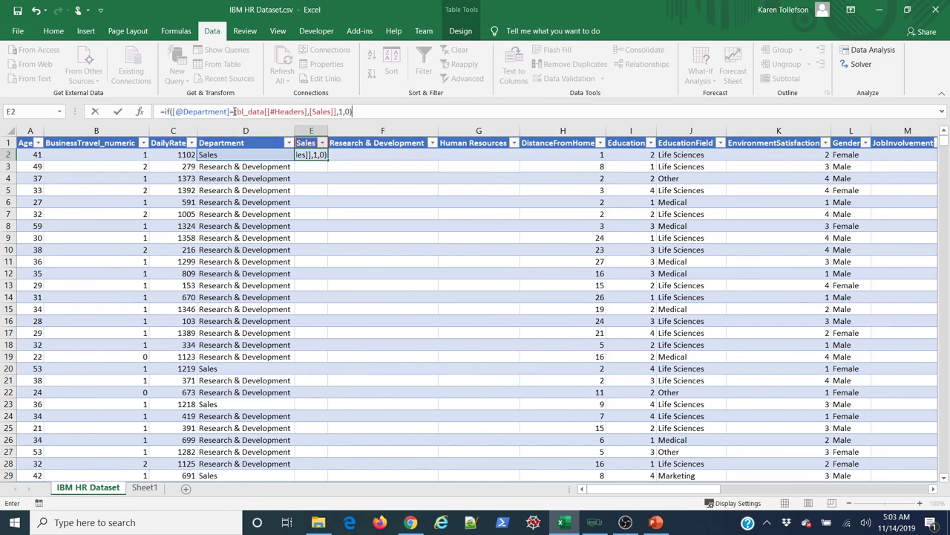
key("Return")
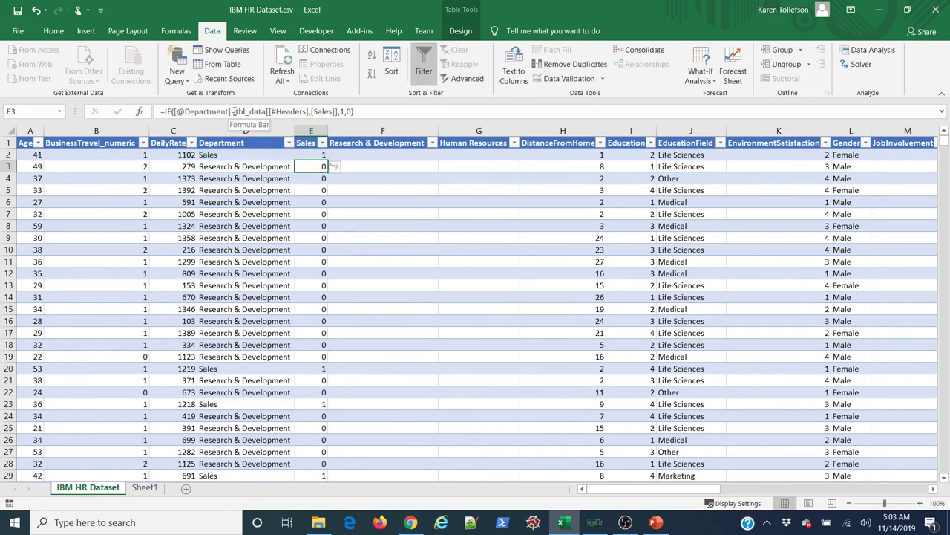
left_click(364, 156)
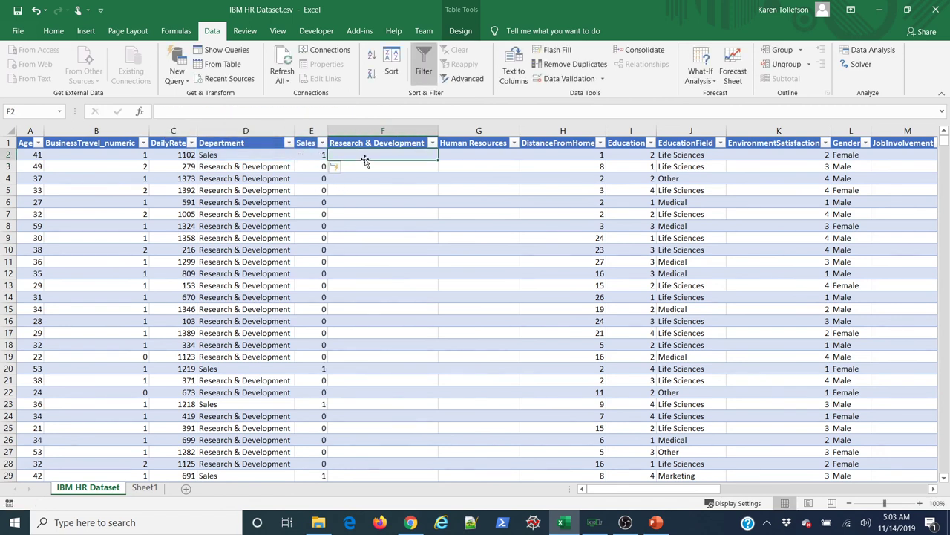
left_click(348, 115)
type("=")
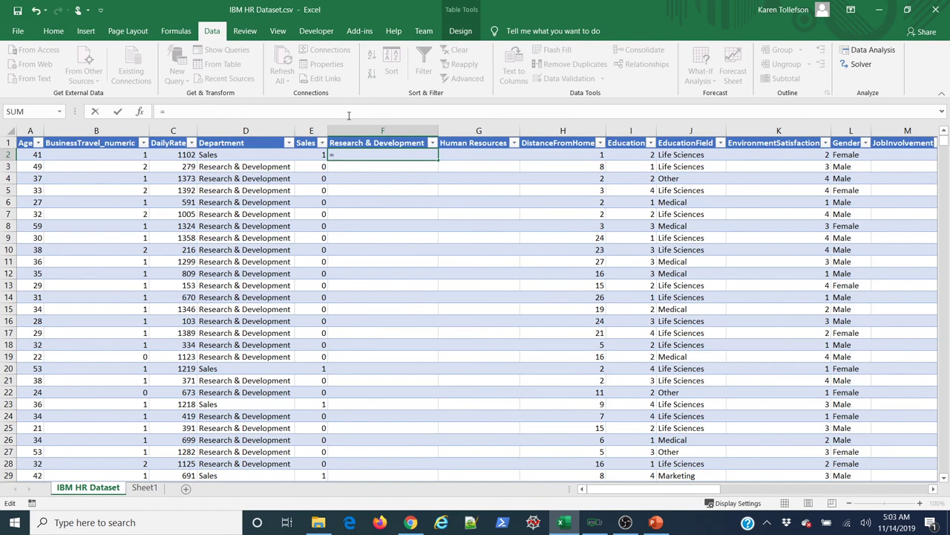
type("if(")
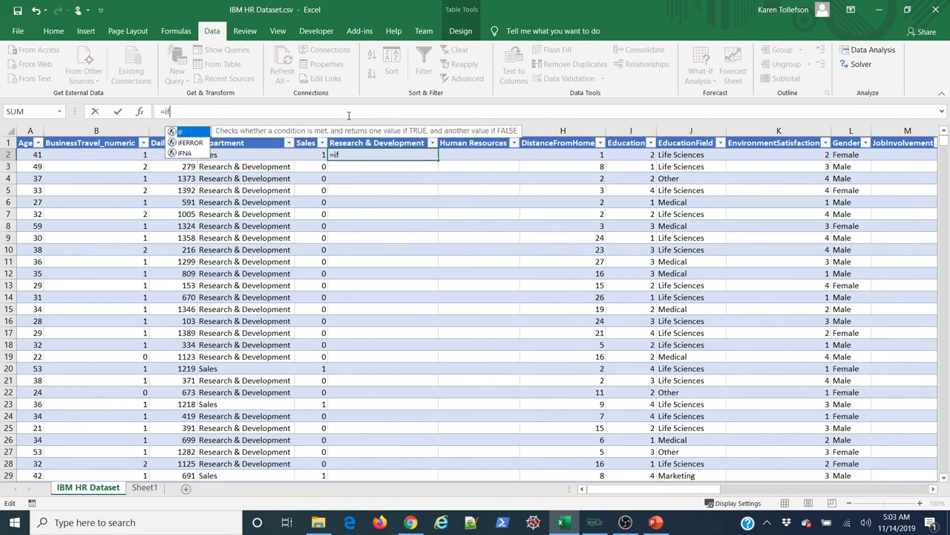
left_click(258, 153)
type("=")
left_click(342, 143)
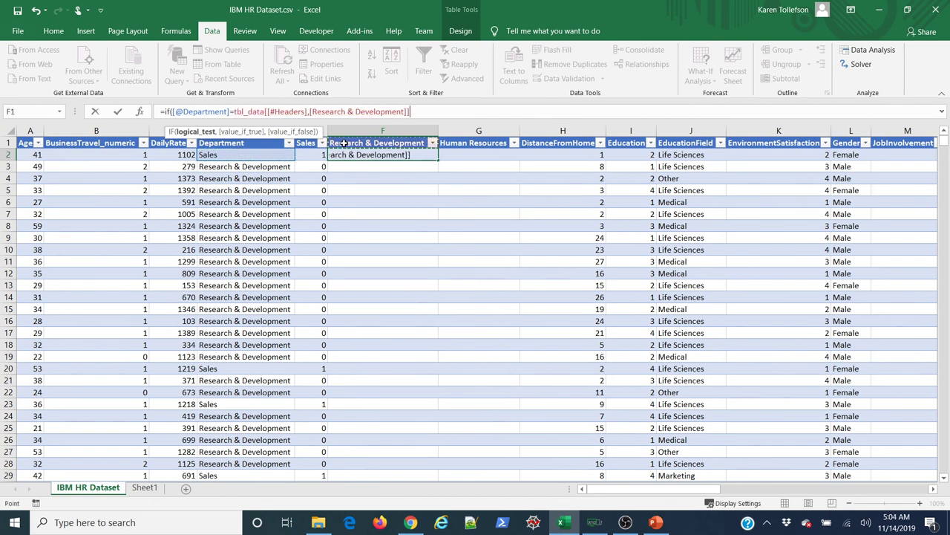
type(",")
type("1,0)")
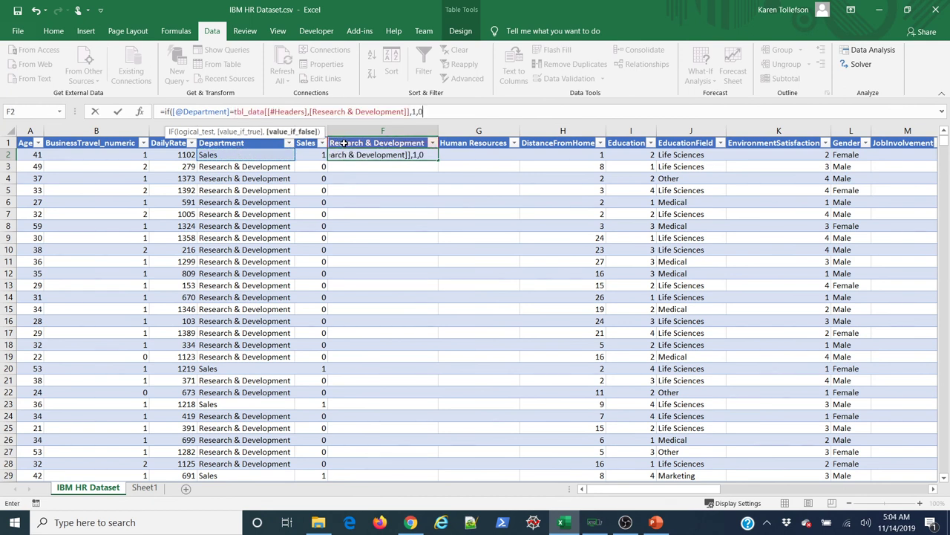
key("Return")
left_click(478, 155)
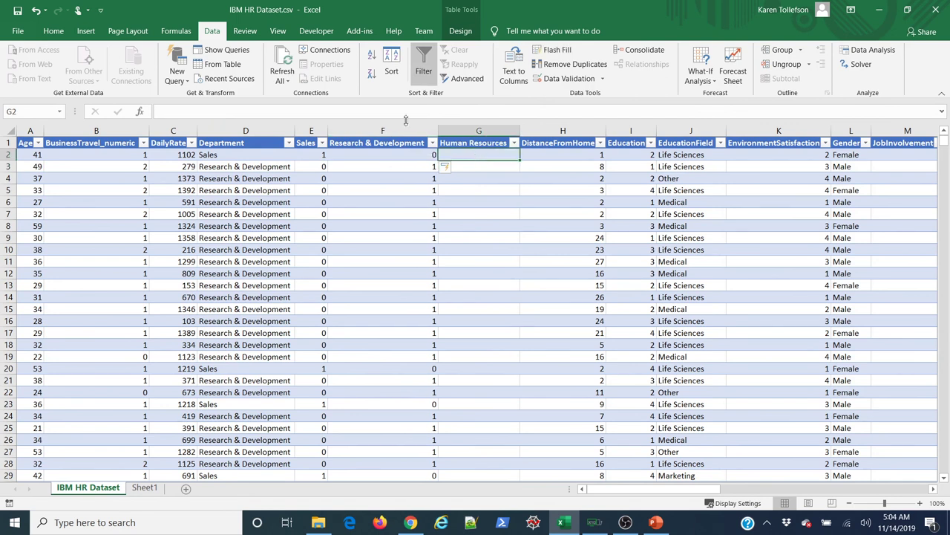
left_click(400, 112)
type("=if(")
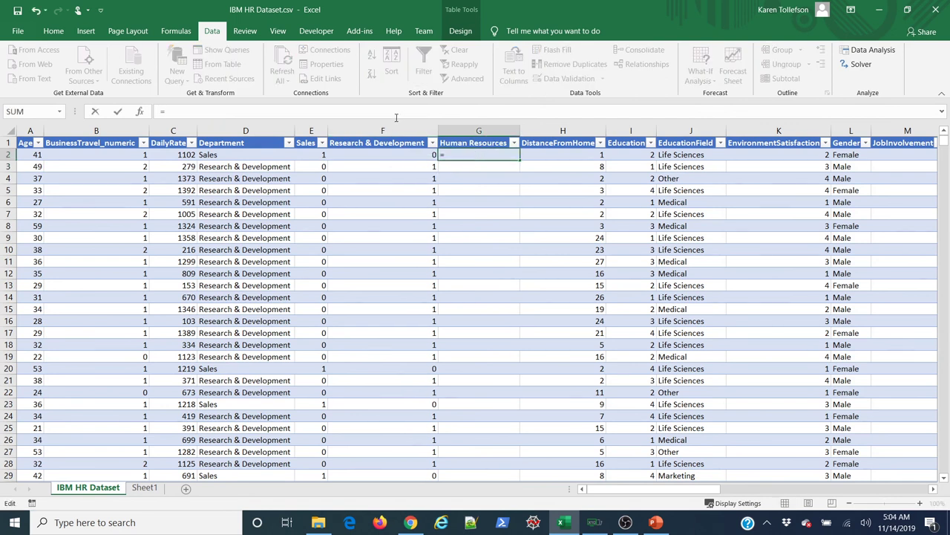
left_click(280, 154)
type("=")
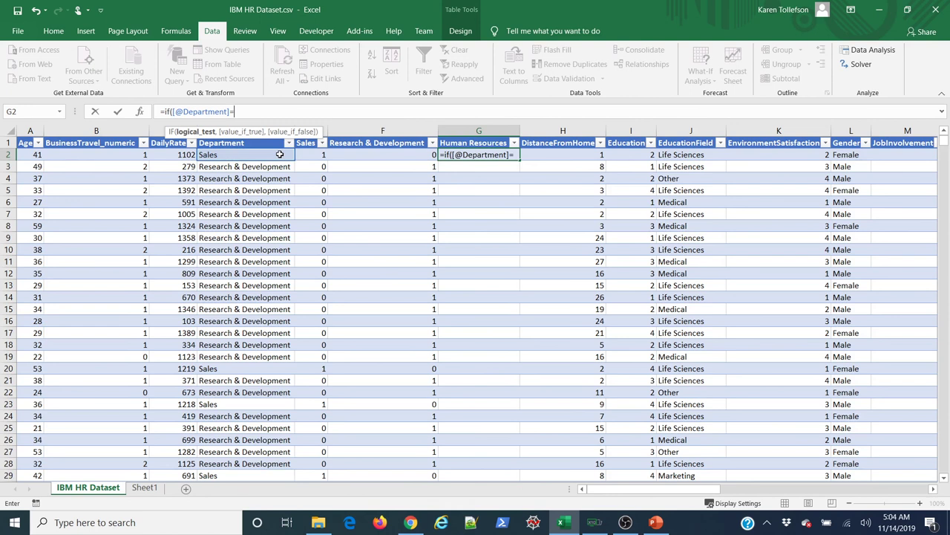
left_click(455, 142)
type(",1,0")
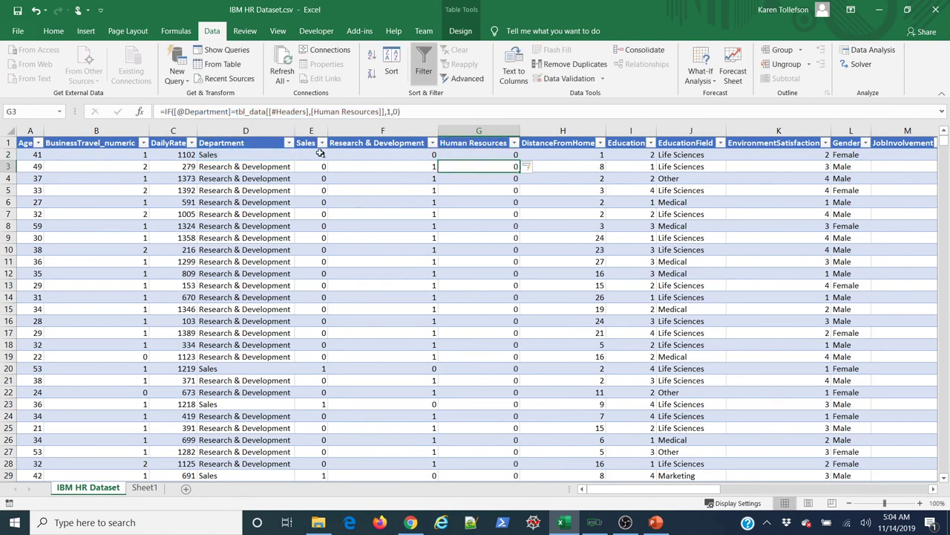
- Replace the formulas in the Sales, Research & Development and Human Resources columns with their static values
left_click_drag(316, 155, 513, 160)
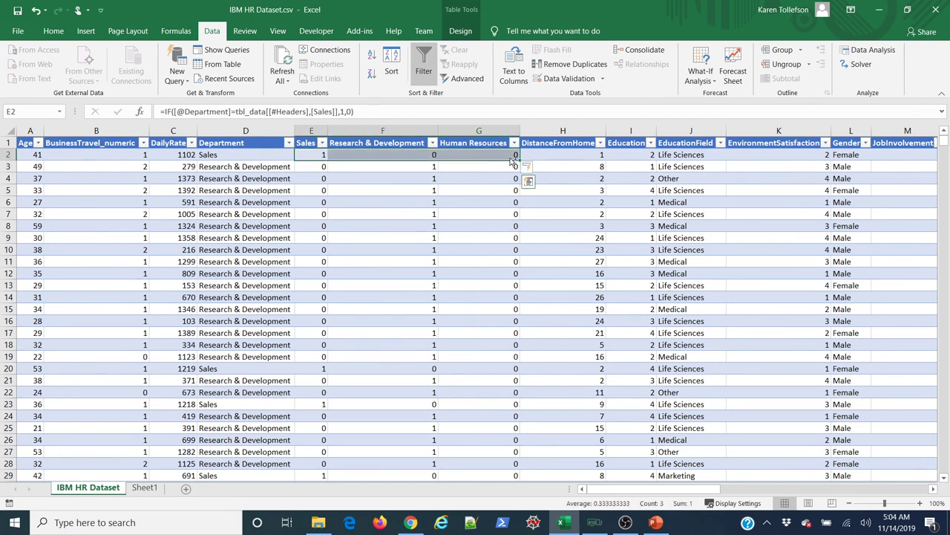
key("ctrl+shift+Down")
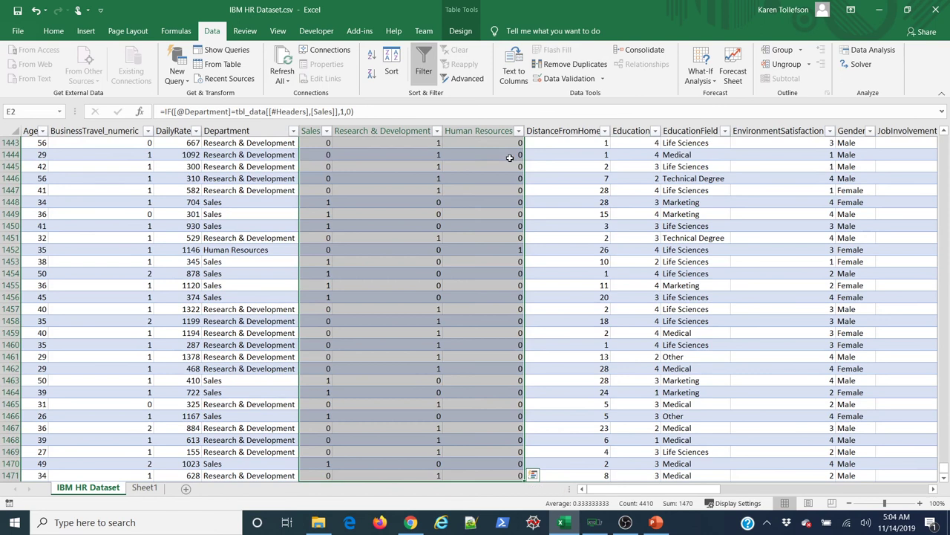
key("ctrl+c")
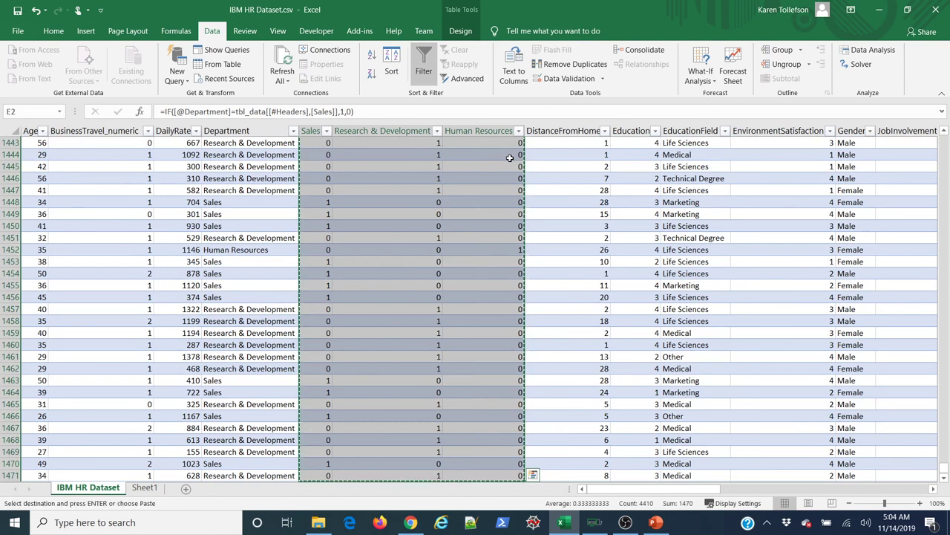
key("ctrl+Home")
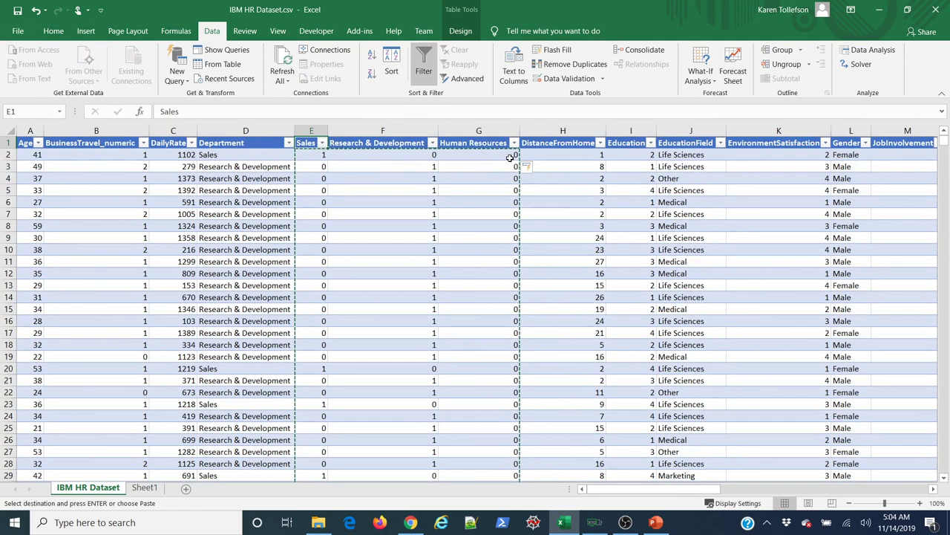
right_click(321, 154)
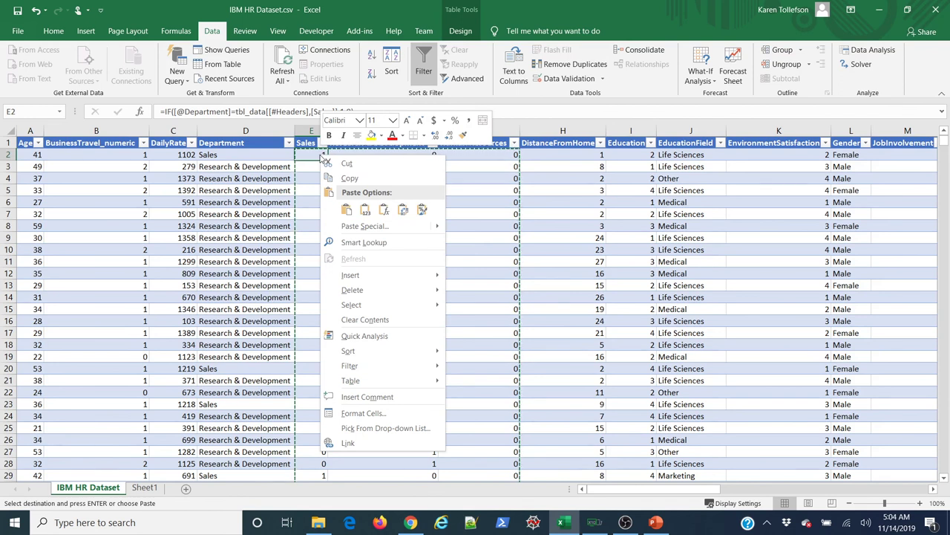
left_click(366, 212)
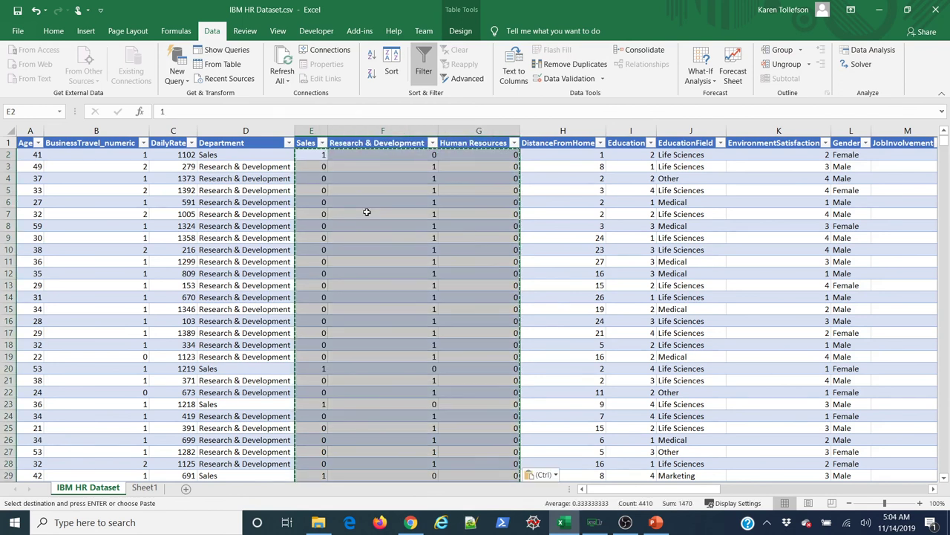
left_click(366, 213)
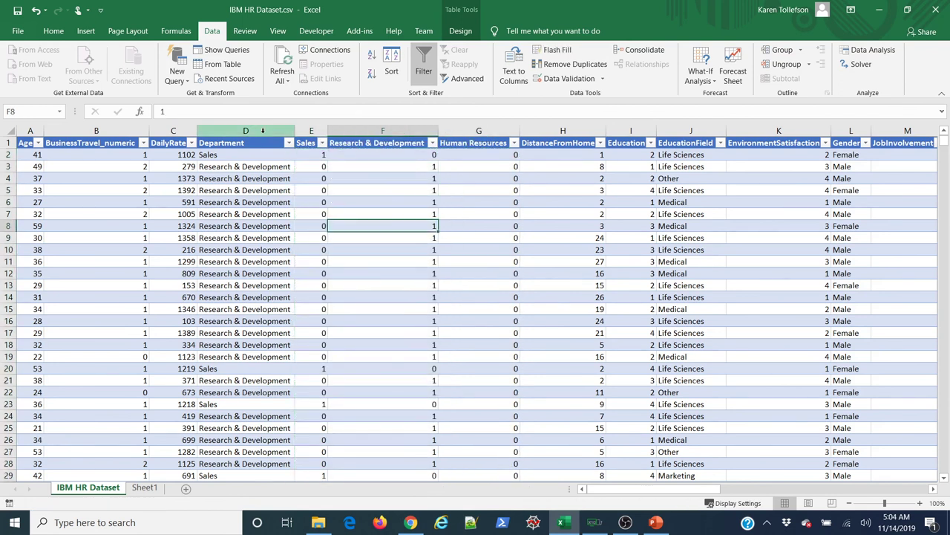
- Delete the original text column Department from the table
right_click(265, 132)
left_click(295, 235)
left_click(297, 239)
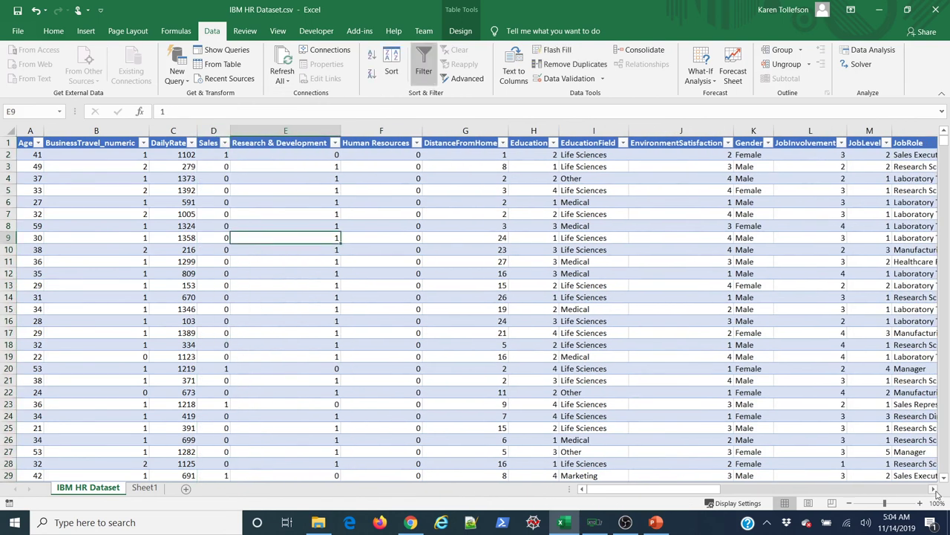
left_click_drag(935, 493, 935, 493)
left_click_drag(754, 490, 728, 486)
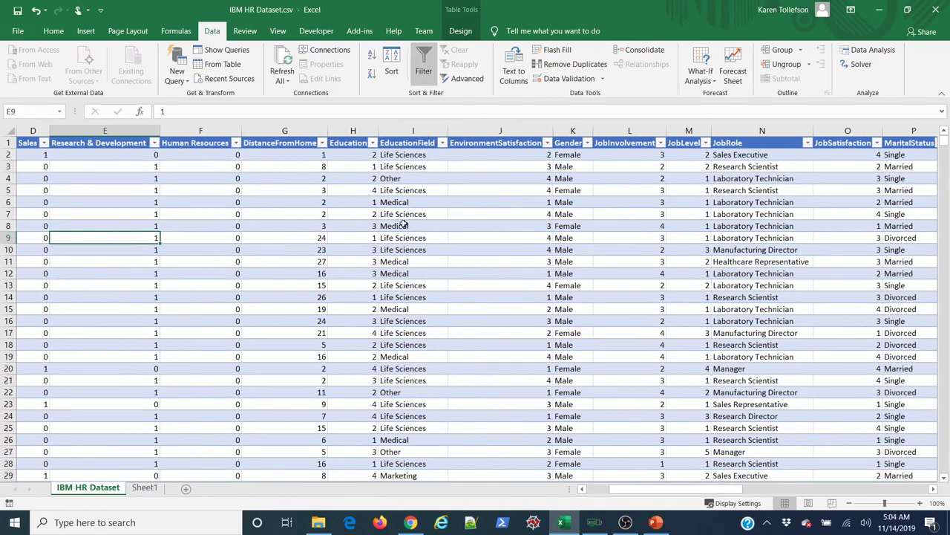
left_click_drag(695, 490, 655, 490)
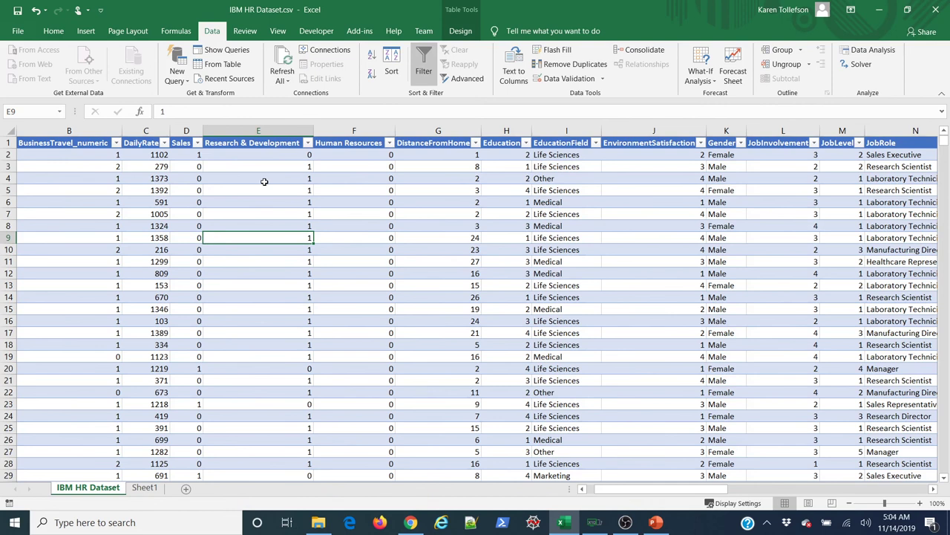
left_click_drag(185, 131, 349, 131)
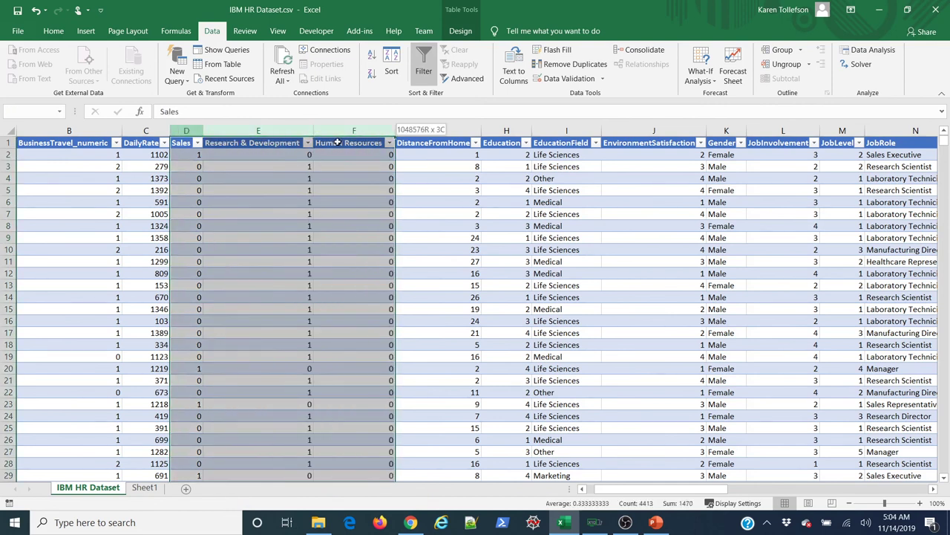
left_click(261, 250)
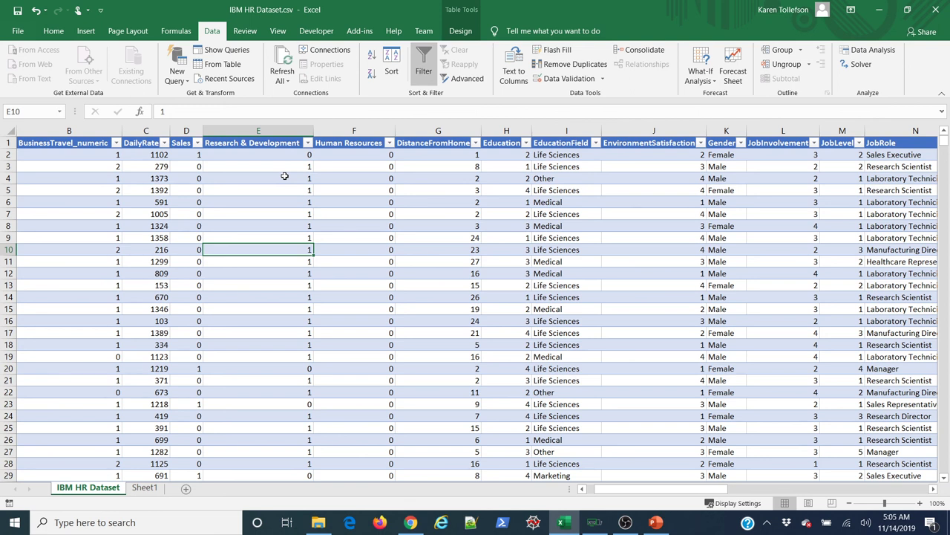
- Delete the Sales dummy column, keeping only the Research & Development and Human Resources dummies
left_click(183, 130)
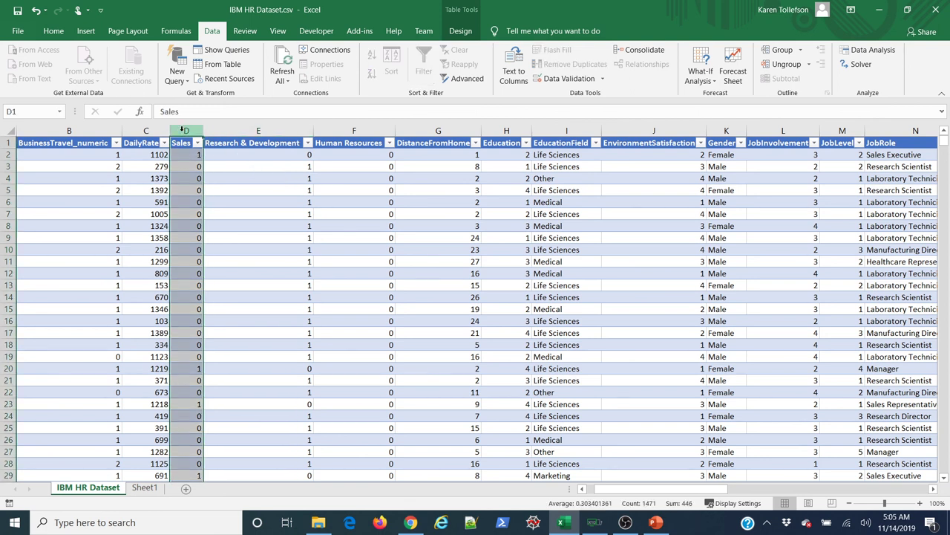
right_click(184, 130)
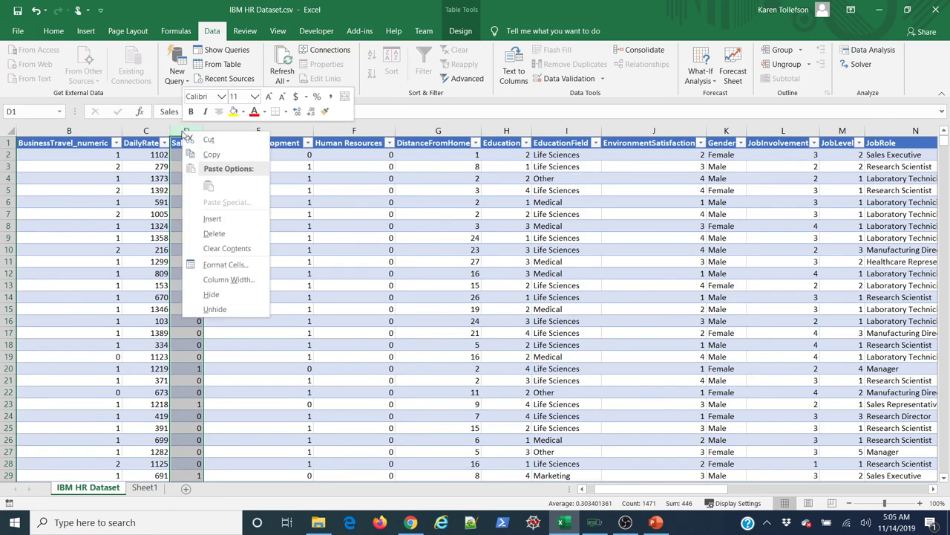
left_click(216, 233)
left_click(216, 231)
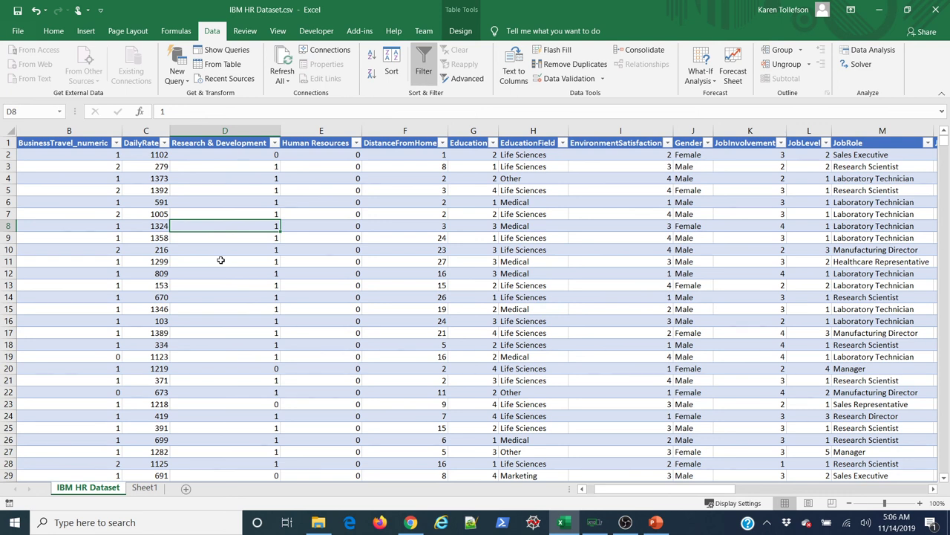
- Examine the distinct categories in the EducationField, Gender and JobRole columns without filtering the data
left_click_drag(652, 490, 667, 491)
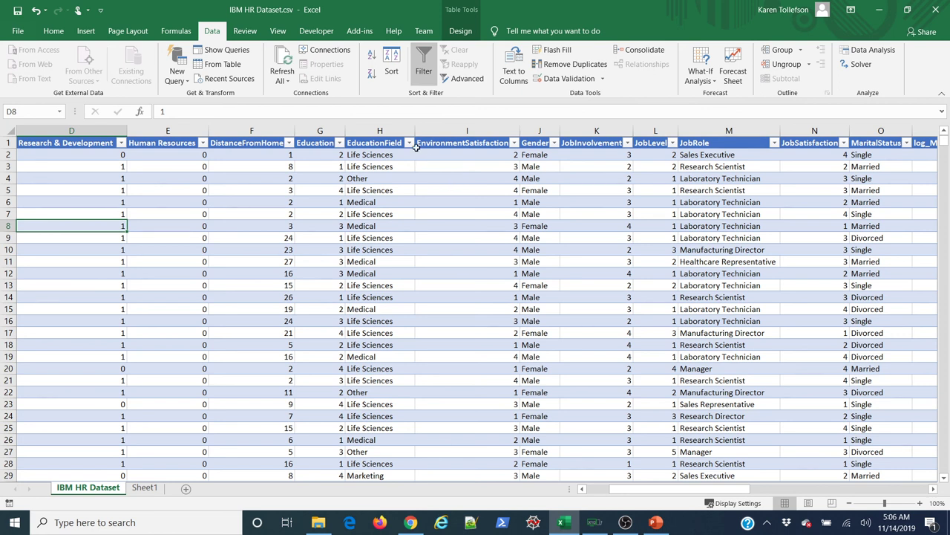
left_click(377, 156)
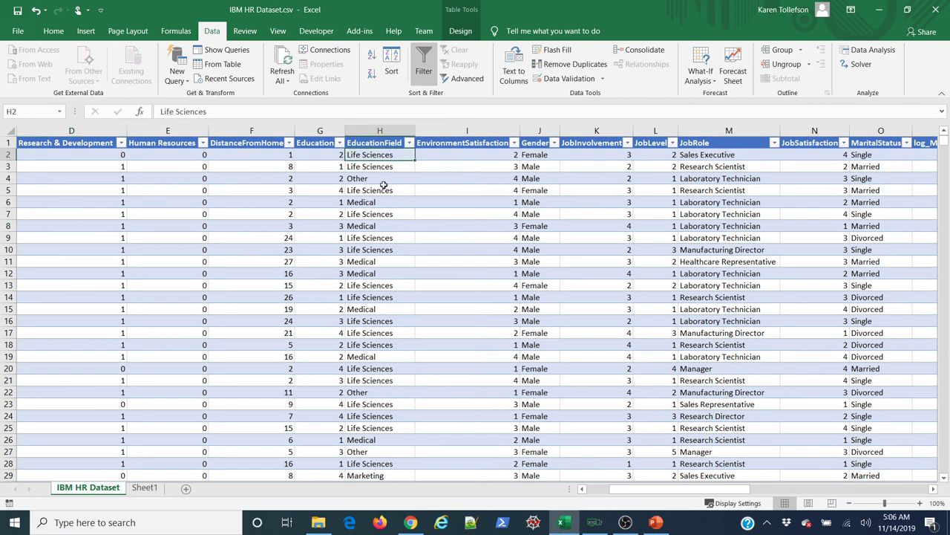
left_click(409, 144)
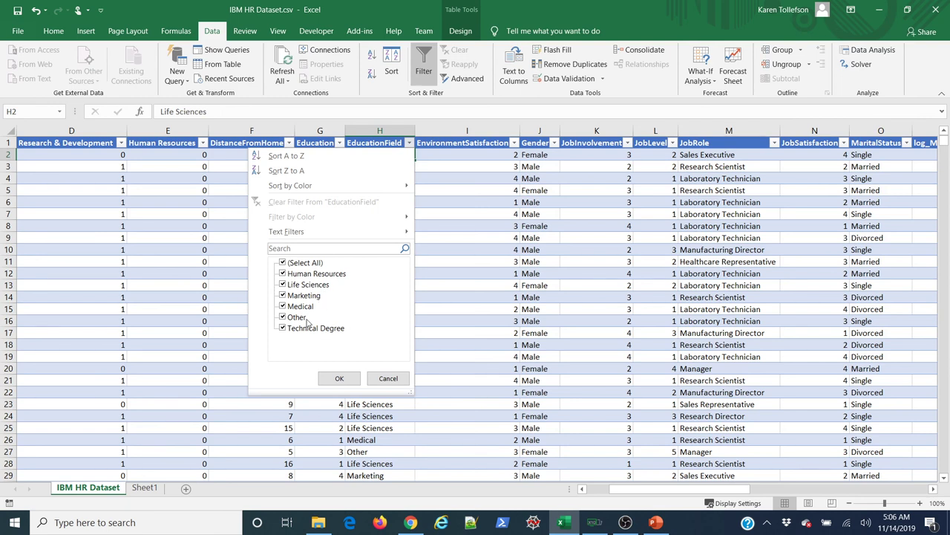
left_click(338, 379)
left_click(555, 143)
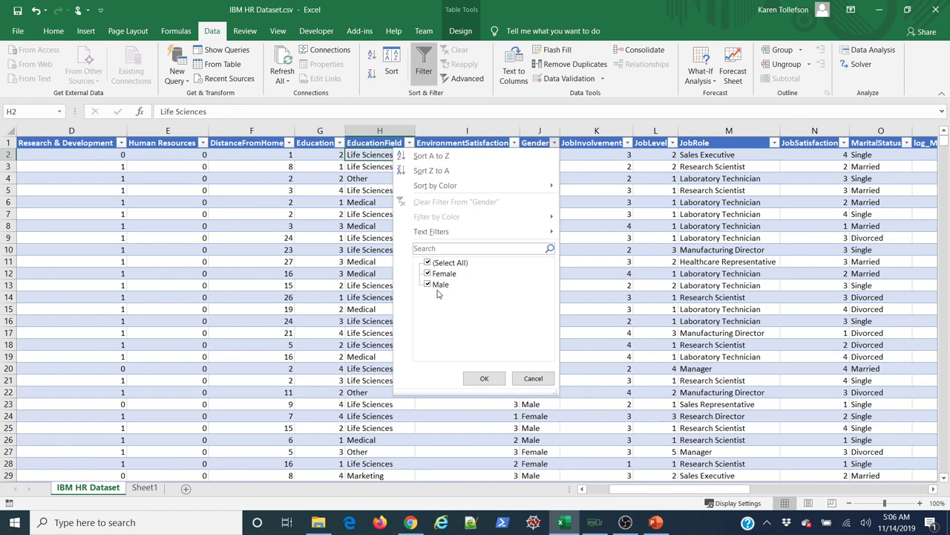
left_click(484, 378)
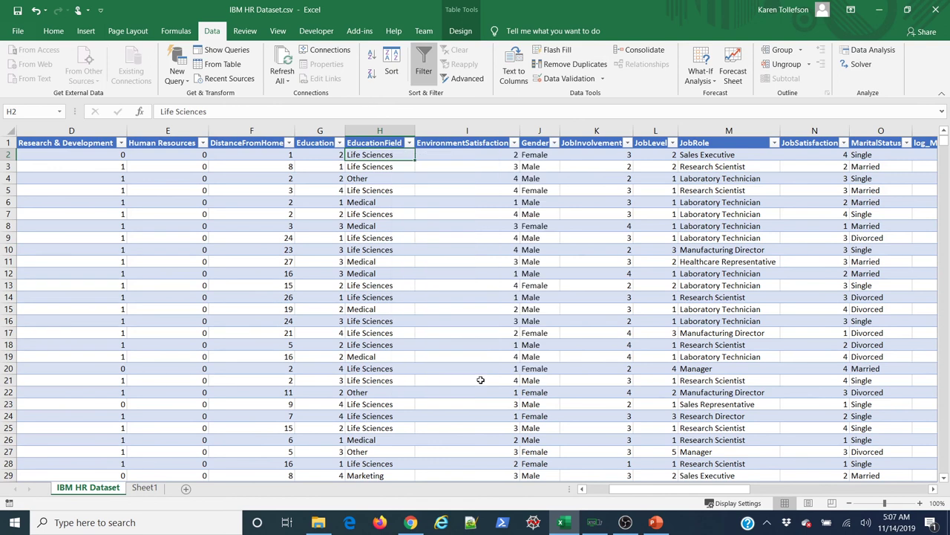
left_click_drag(642, 489, 658, 489)
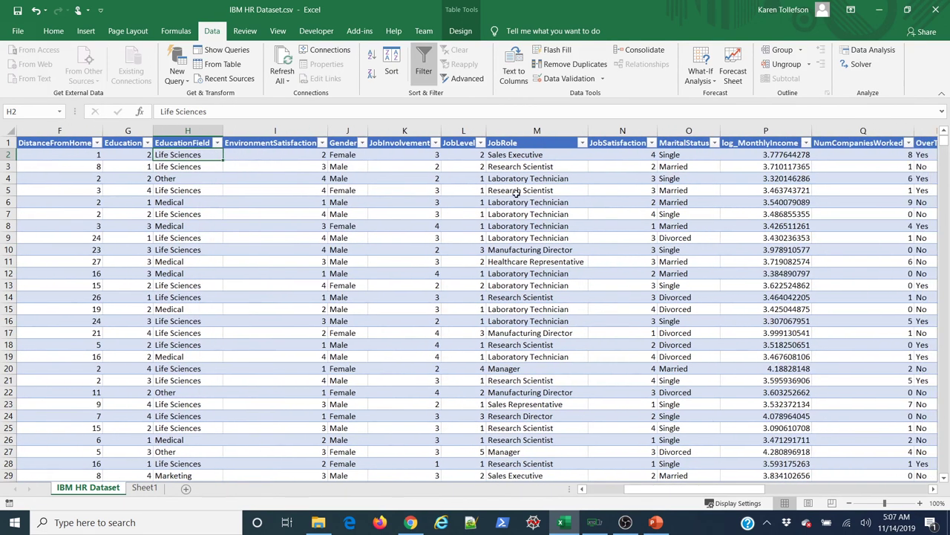
left_click(582, 143)
mouse_move(578, 296)
left_mouse_down()
mouse_move(578, 308)
mouse_move(577, 283)
mouse_move(570, 312)
mouse_move(574, 288)
left_mouse_up()
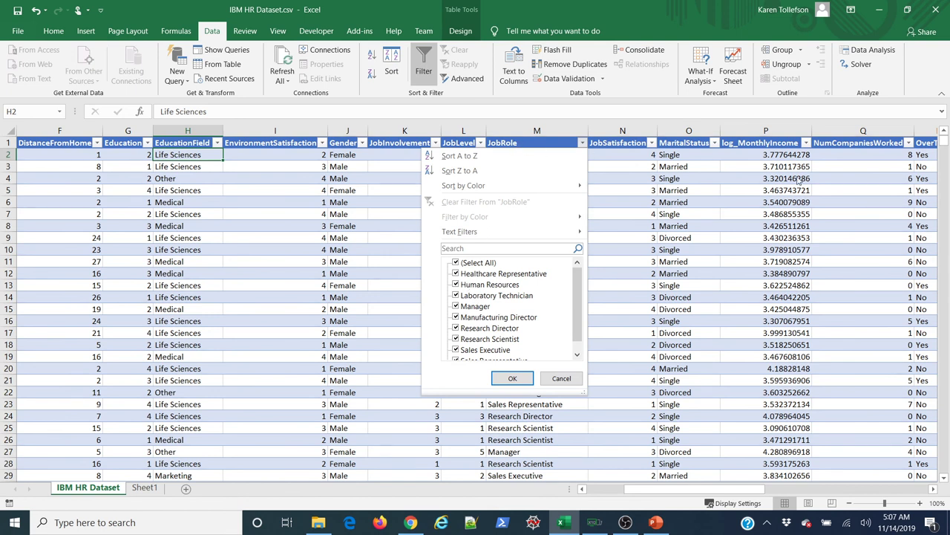
left_click(511, 378)
- Examine the distinct categories in the MaritalStatus column and check the text values in the OverTime column
left_click_drag(678, 490, 649, 490)
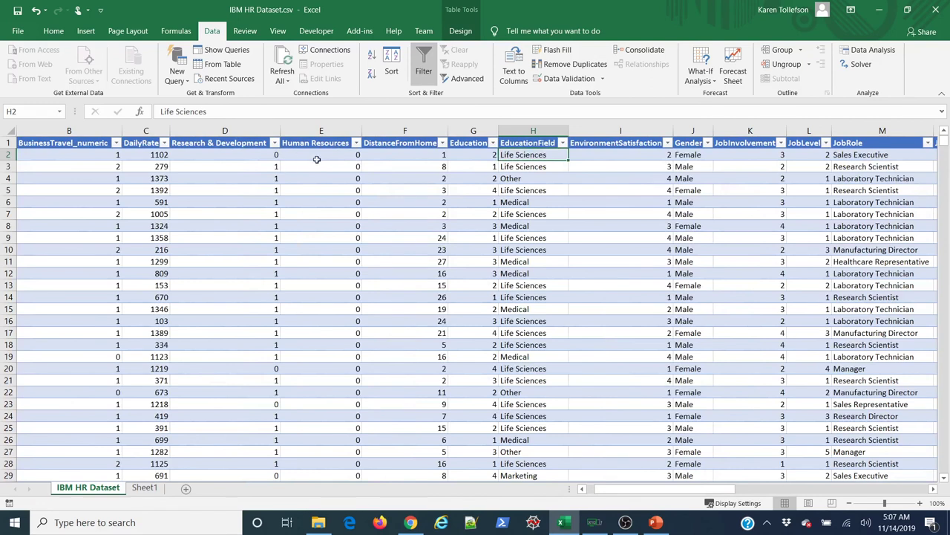
left_click_drag(700, 490, 722, 490)
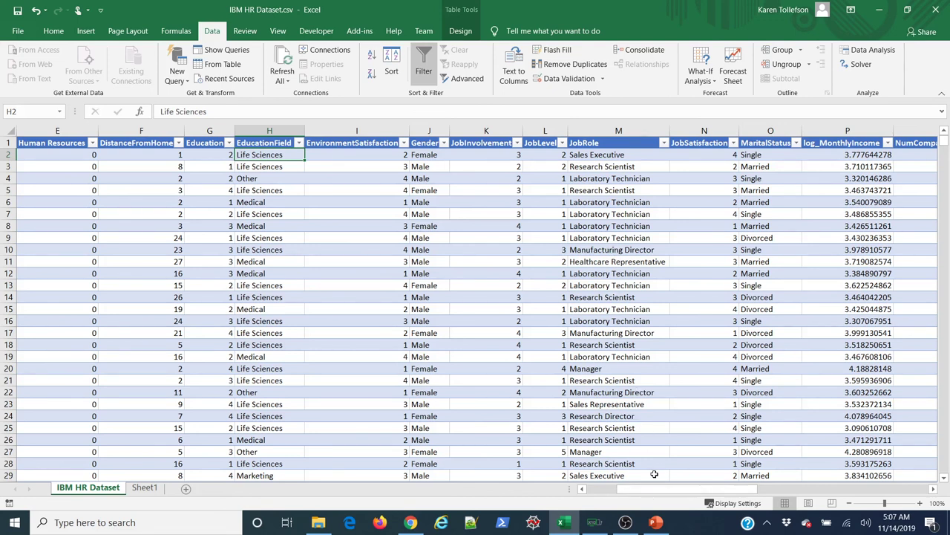
left_click_drag(729, 493, 734, 494)
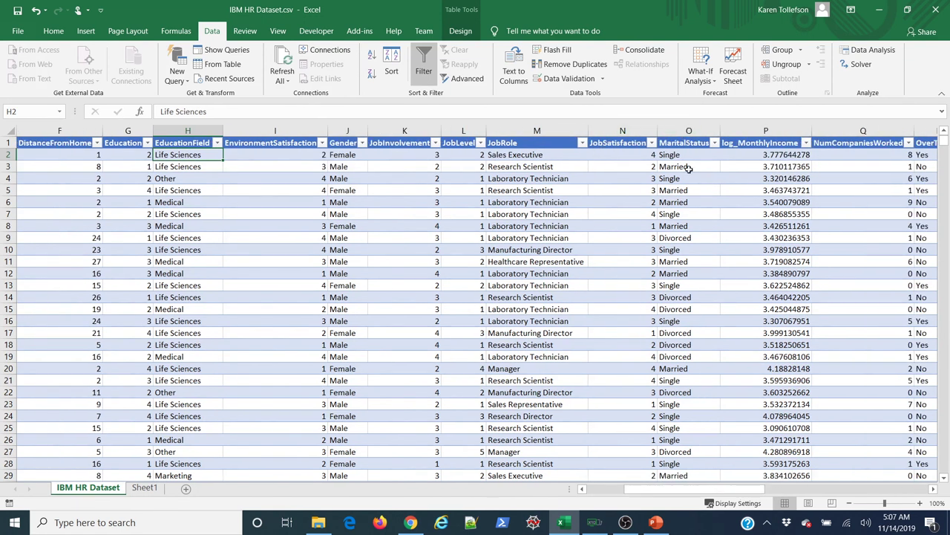
left_click(714, 142)
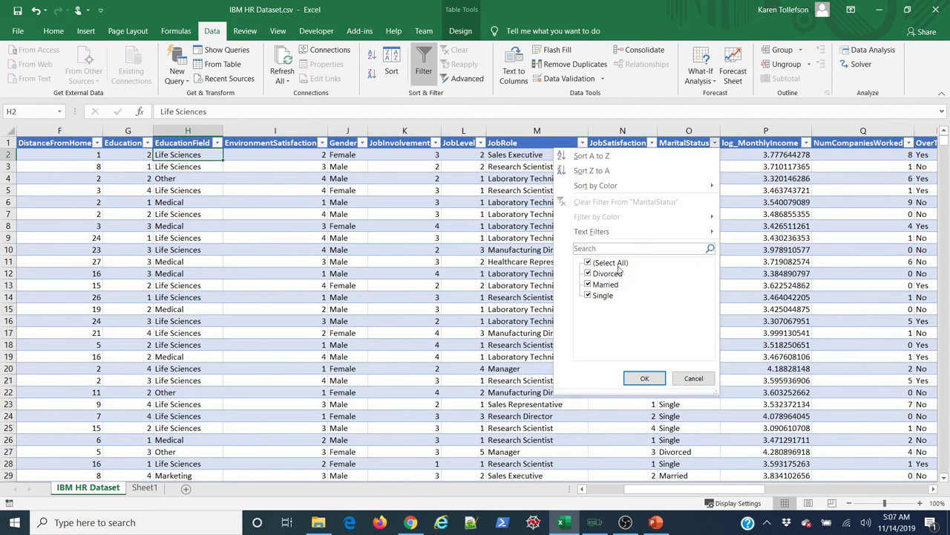
left_click(642, 378)
left_click_drag(690, 489, 750, 494)
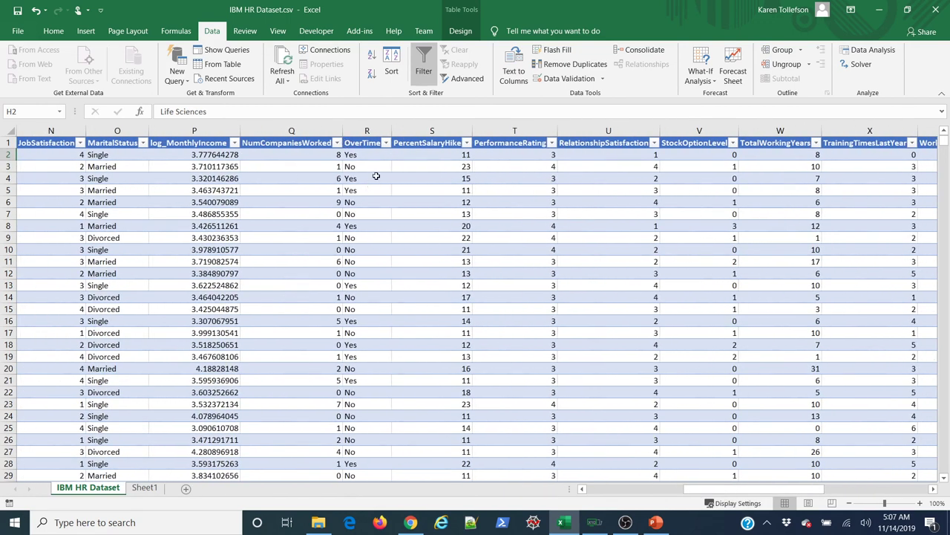
left_click(386, 143)
left_click(385, 144)
- Save the dataset file, keeping the CSV UTF-8 (Comma delimited) format
left_click_drag(700, 490, 575, 487)
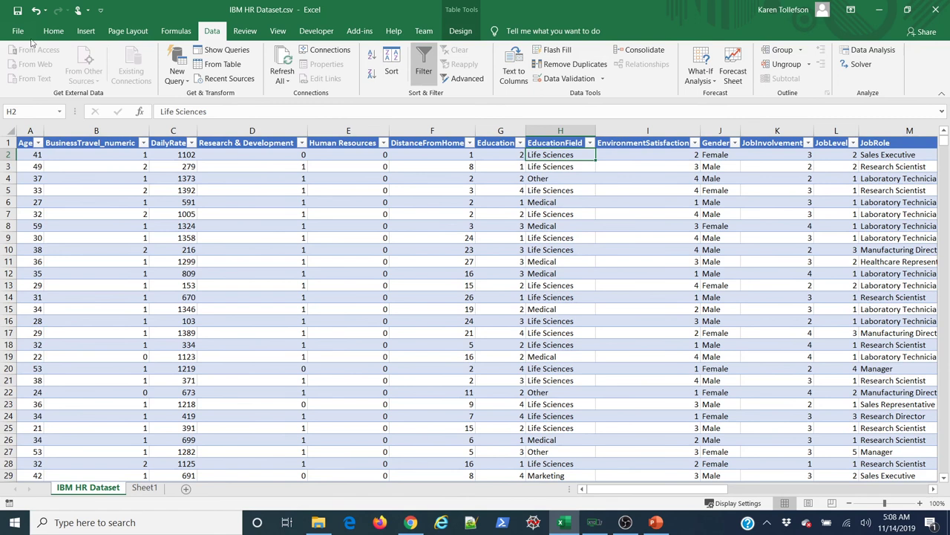
left_click(20, 13)
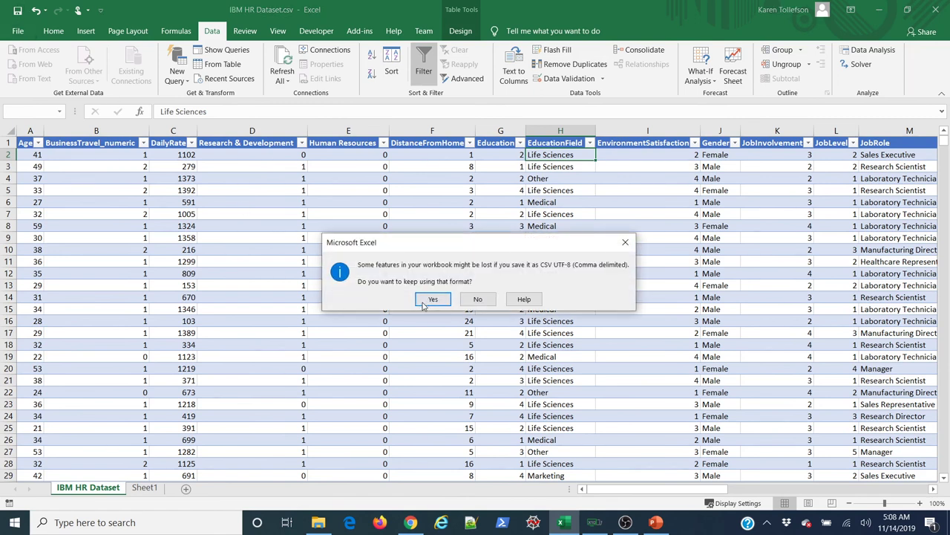
left_click(427, 301)
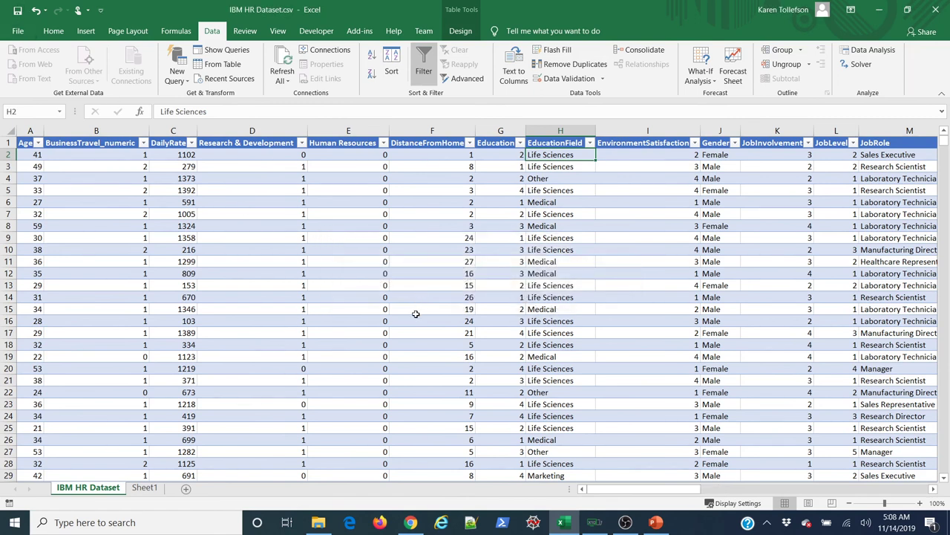